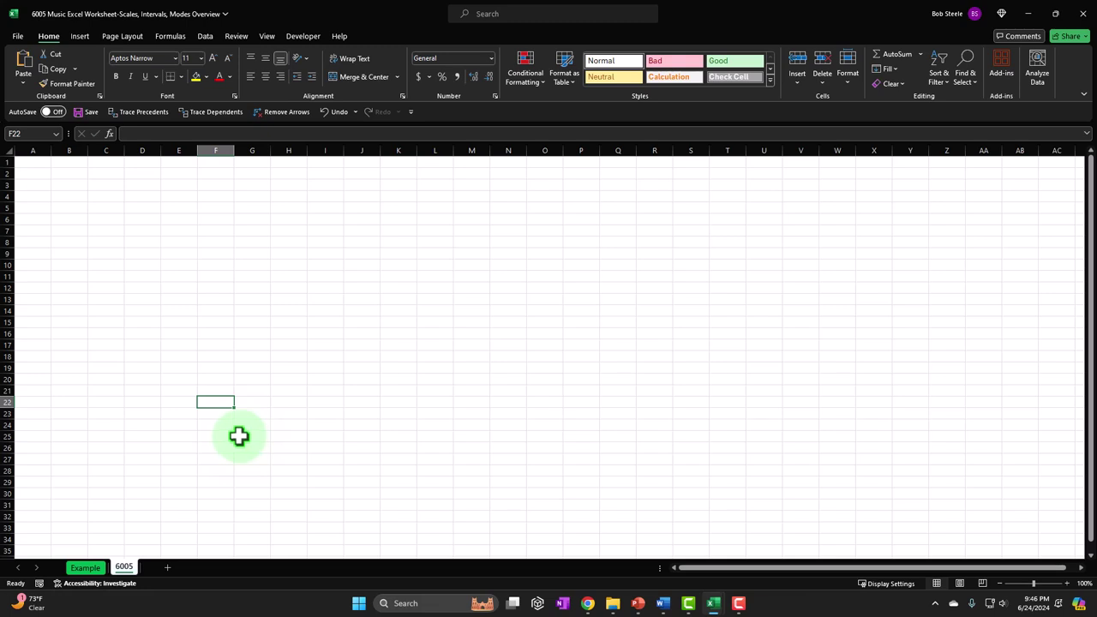
Step: On the Example sheet, inspect H10 and the Minor 6th interval, then jump right to the scale grids
click(100, 567)
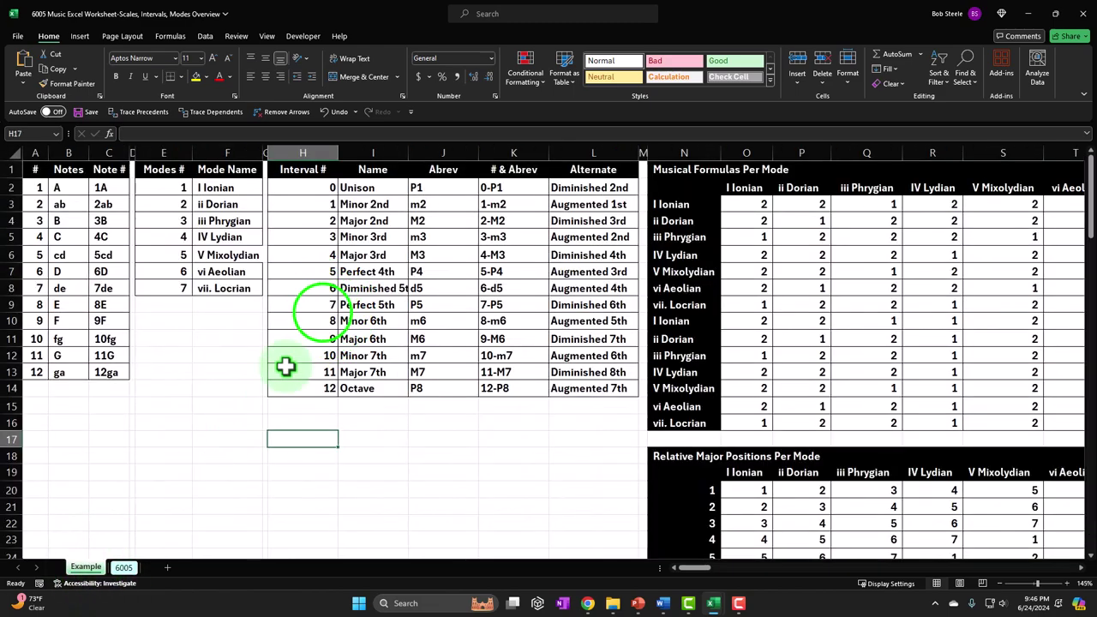
click(322, 316)
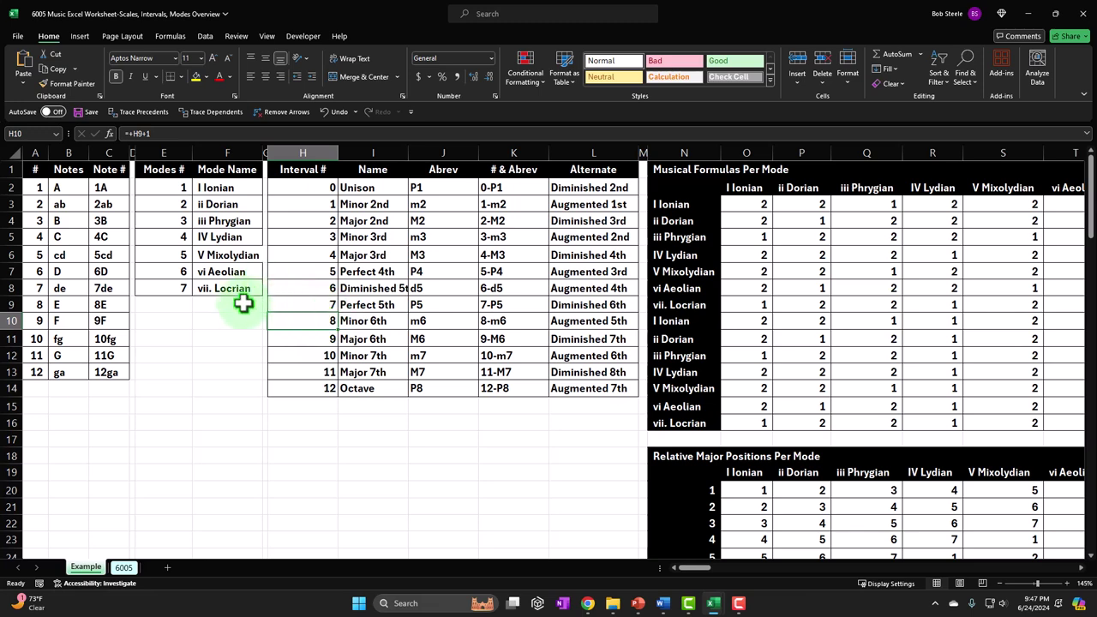
click(378, 319)
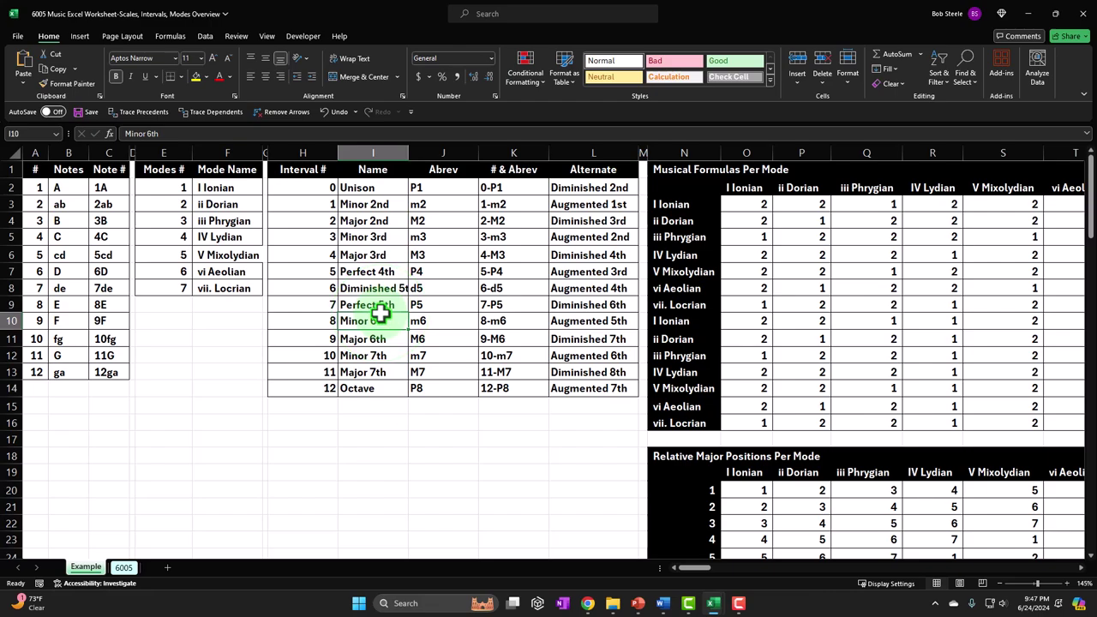
key(Right)
key(Right)
key(Right)
key(Right)
key(Right)
key(Right)
key(Right)
key(Right)
key(Right)
key(Right)
key(Right)
key(Right)
key(Right)
key(Right)
key(Right)
key(Right)
key(Right)
key(Right)
key(Right)
key(Right)
key(Right)
key(Right)
key(Right)
key(Right)
key(Right)
key(Right)
key(Right)
key(Right)
key(Right)
key(Right)
key(Right)
key(Right)
key(Right)
key(Right)
key(Right)
key(Right)
key(Right)
key(Right)
key(Right)
key(Right)
key(Right)
key(Right)
key(Right)
scroll(379, 315, down, 1)
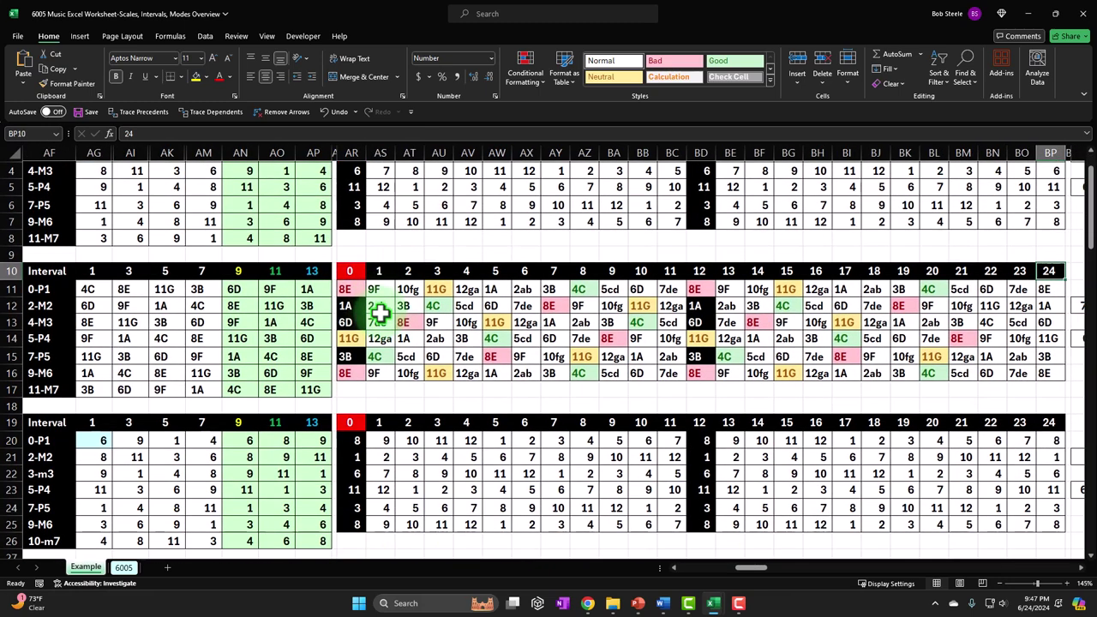
scroll(380, 314, down, 1)
click(353, 241)
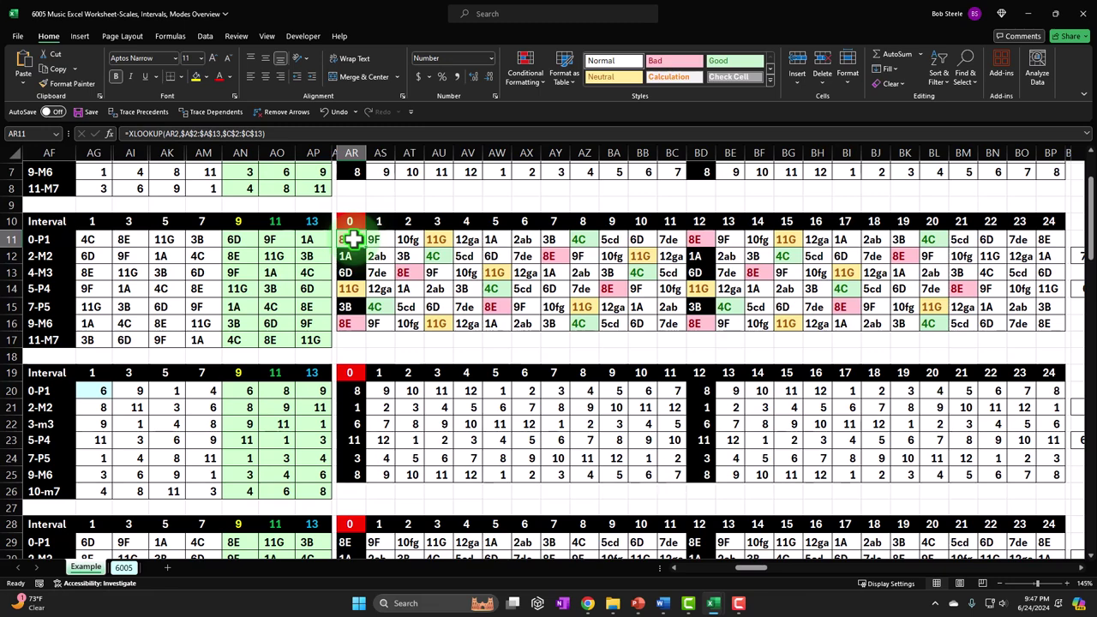
key(Right)
key(Right)
key(Right)
key(Right)
key(Right)
key(Right)
key(Right)
key(Right)
key(Right)
key(Right)
key(Right)
key(Right)
key(Right)
key(Right)
key(Right)
key(Right)
key(Right)
key(Right)
key(Right)
key(Right)
key(Right)
key(Right)
key(Right)
key(Right)
key(Right)
key(Right)
key(Right)
key(Right)
key(Right)
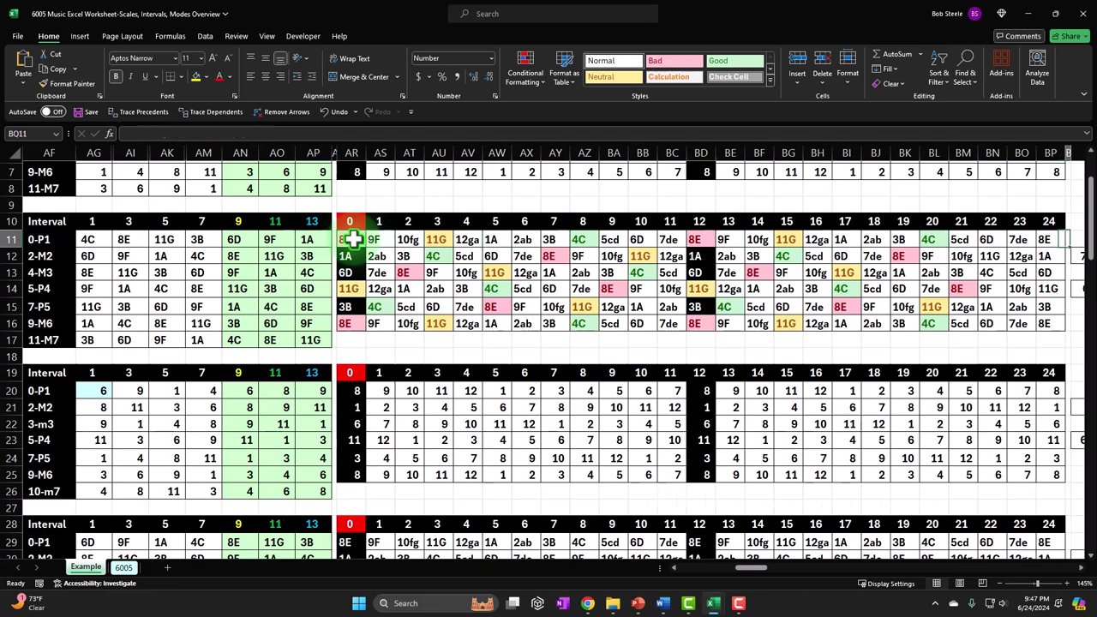
key(Right)
key(Right)
key(Right)
key(Right)
key(Right)
key(Right)
key(Right)
key(Right)
key(Right)
key(Right)
key(Right)
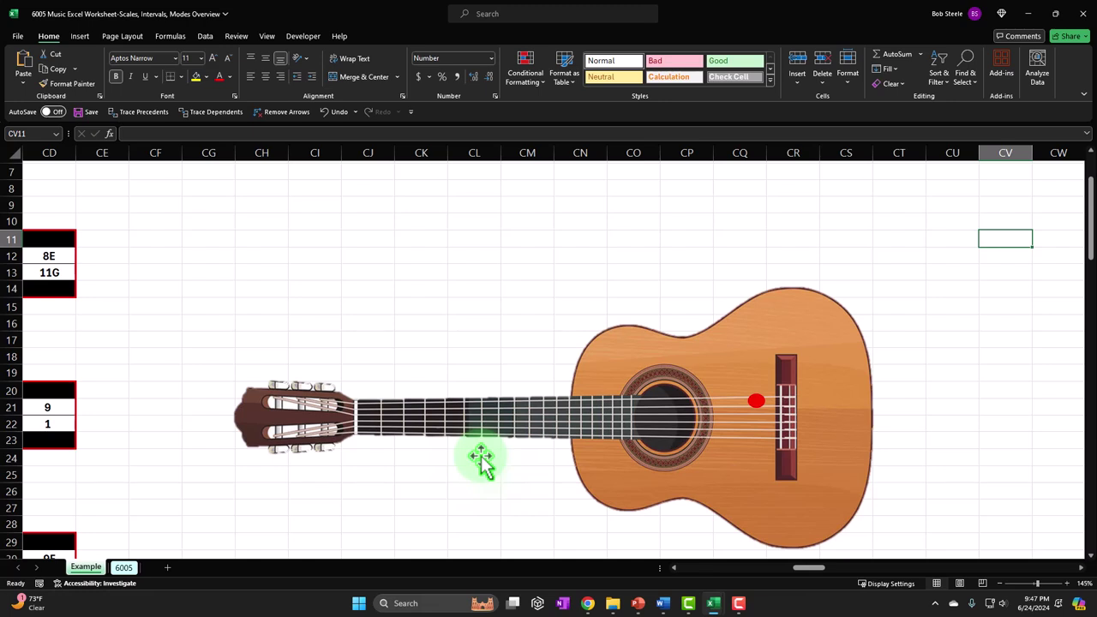
click(331, 254)
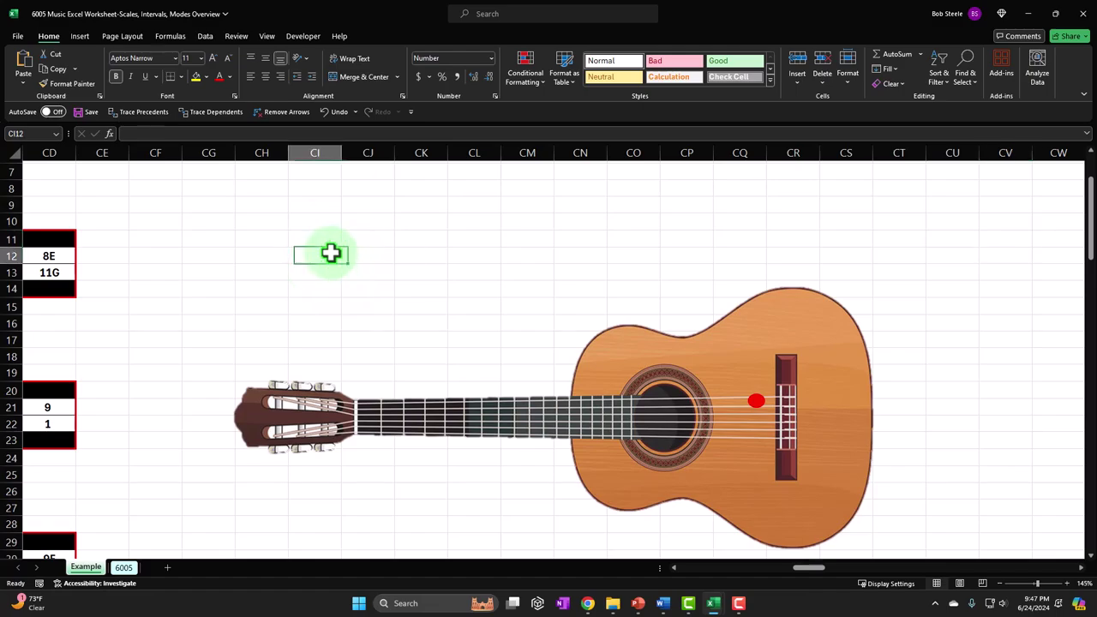
key(Left)
key(Left)
key(Left)
key(Left)
key(Left)
key(Left)
key(Left)
key(Left)
key(Left)
key(Left)
key(Left)
key(Left)
key(Left)
key(Left)
key(Left)
key(Left)
key(Left)
key(Left)
key(Left)
key(Left)
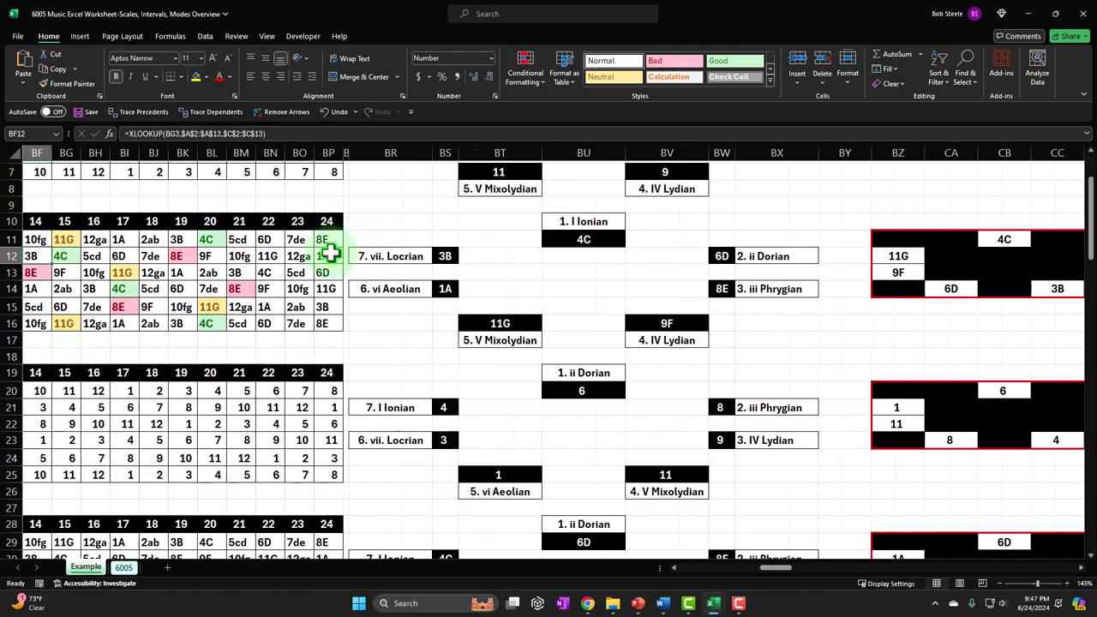
key(Left)
key(Left)
key(Left)
key(Left)
key(Left)
key(Left)
key(Left)
key(Left)
key(Left)
key(Left)
key(Left)
key(Left)
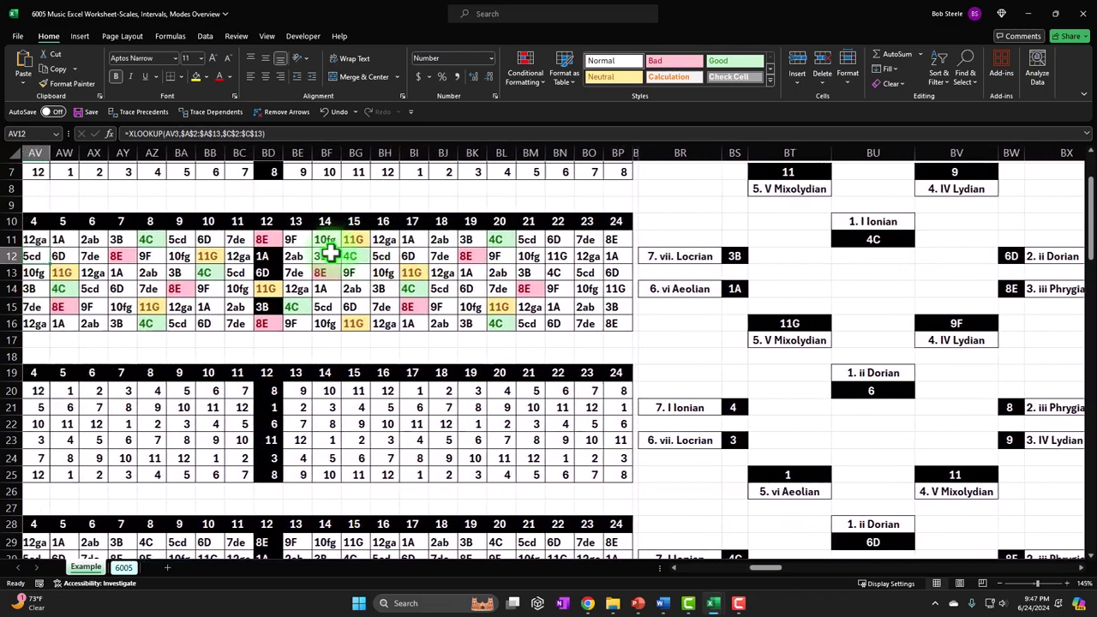
key(Left)
key(Left)
key(Left)
key(Left)
key(Left)
key(Left)
key(Left)
key(Left)
key(Left)
key(Left)
key(Left)
key(Left)
key(Left)
key(Left)
key(Left)
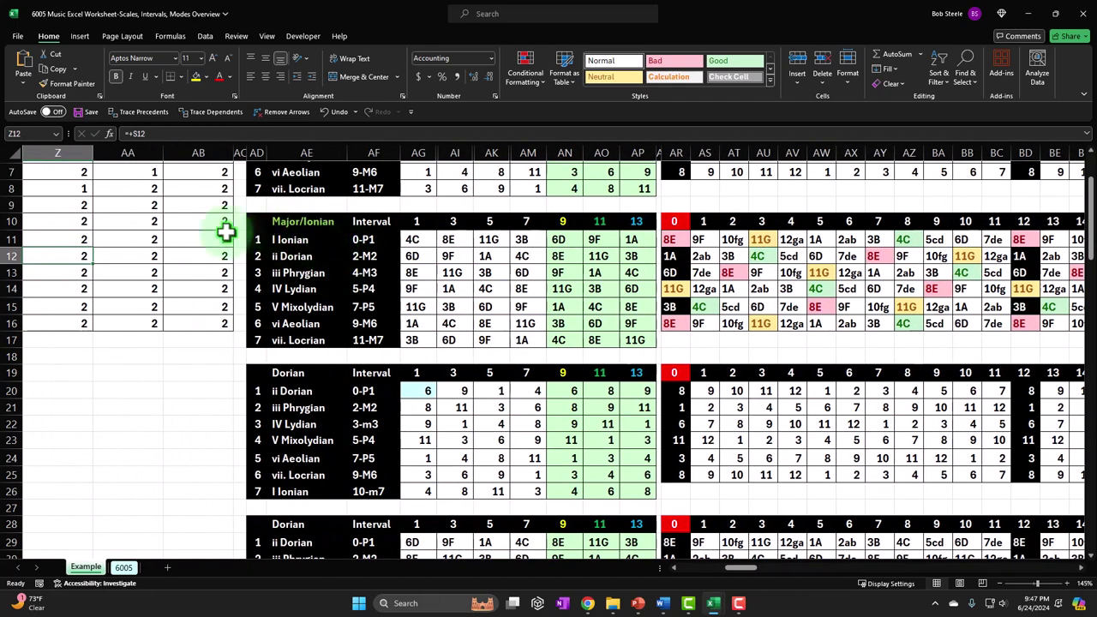
Step: Inspect the Major/Ionian note grid's lookup formula, number row and 11 column heading
click(673, 241)
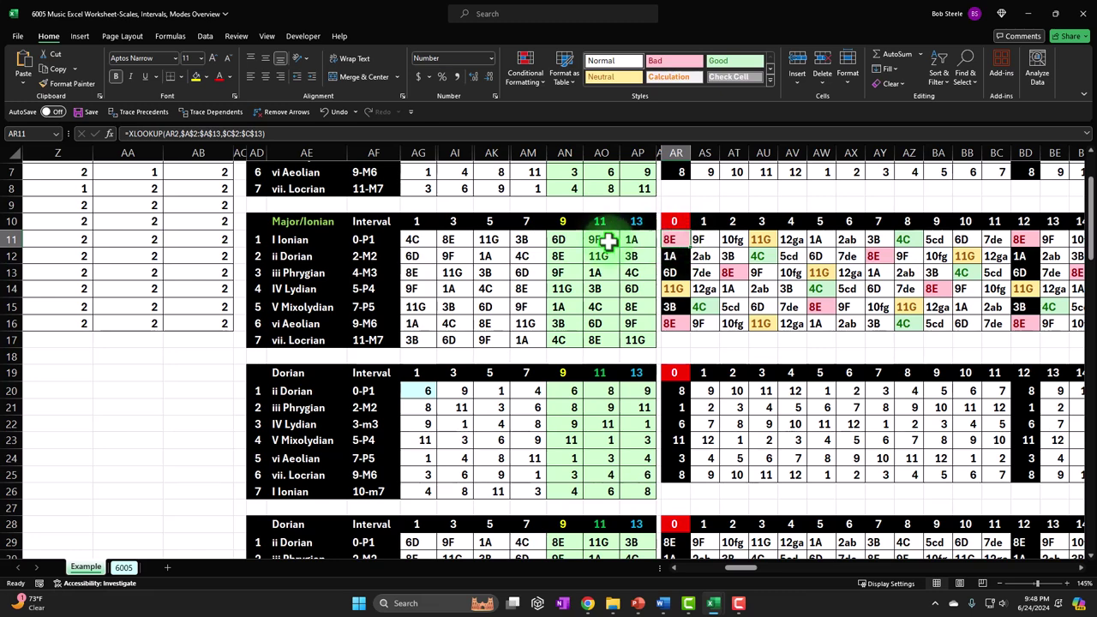
drag(262, 220, 632, 343)
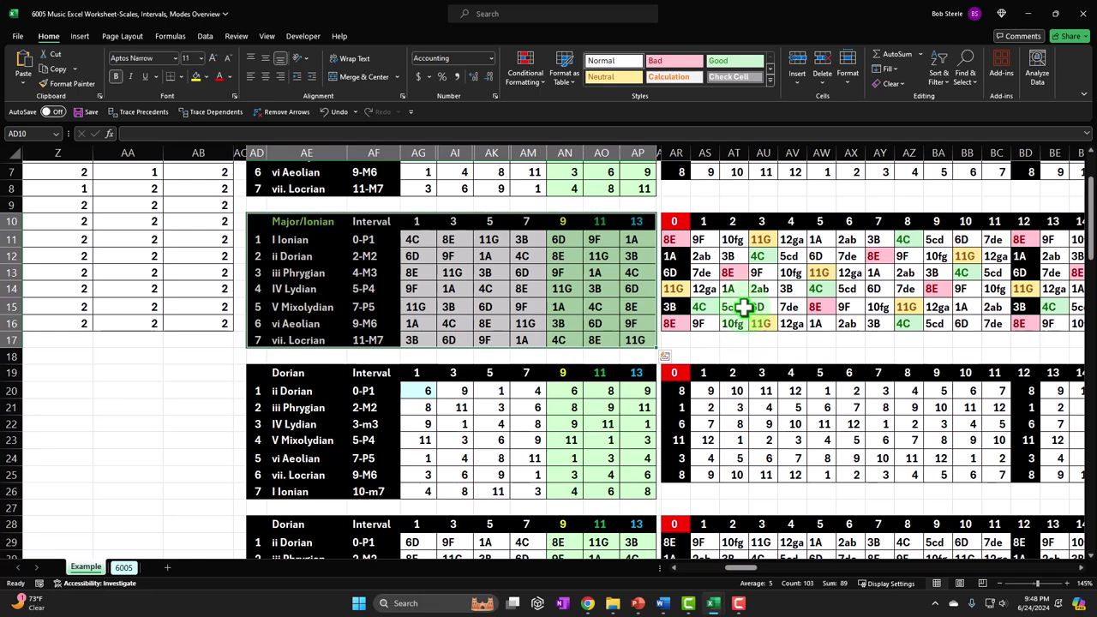
scroll(745, 309, up, 2)
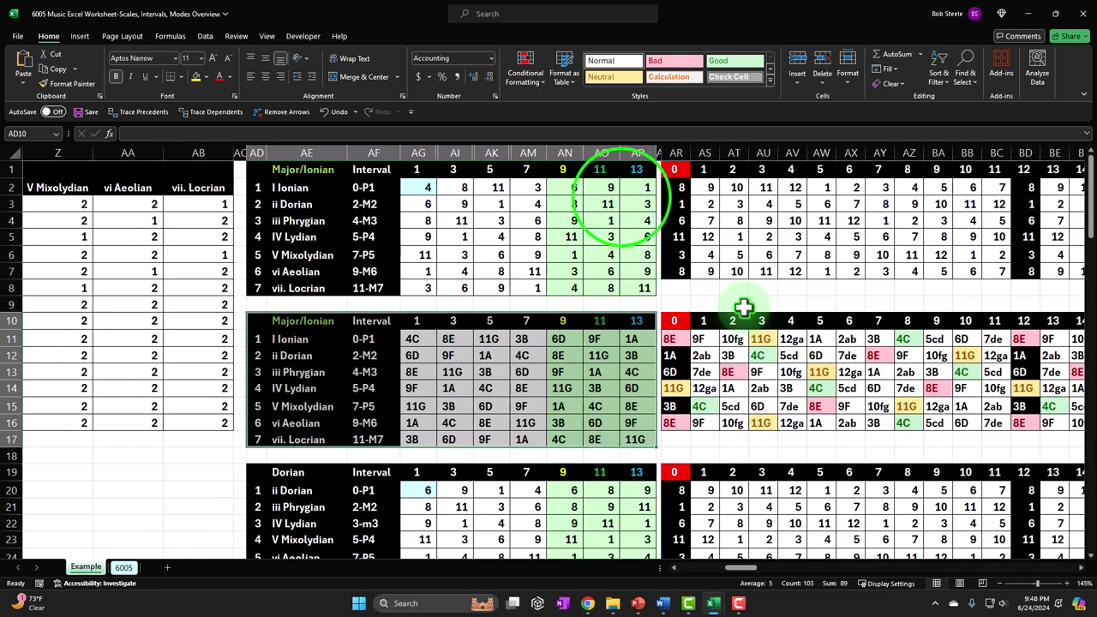
click(636, 203)
click(603, 318)
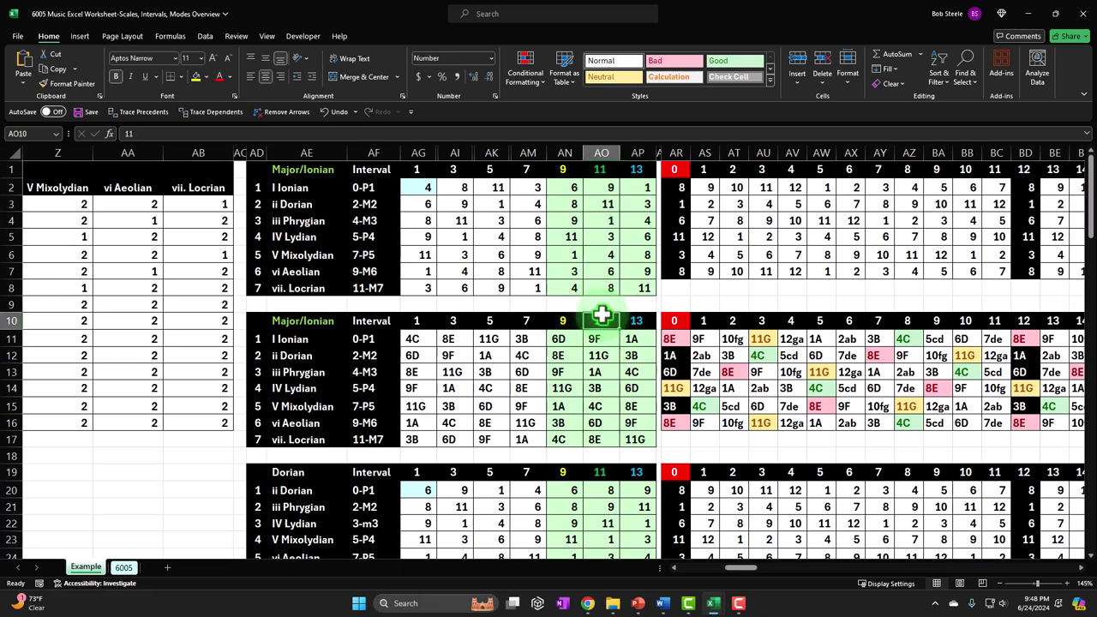
Step: Move back left to the lookup tables at the start of the Example sheet
key(Left)
key(Left)
key(Left)
key(Left)
key(Left)
key(Left)
key(Left)
key(Left)
key(Left)
key(Left)
key(Left)
key(Left)
key(Left)
key(Left)
key(Left)
key(Left)
key(Left)
key(Left)
key(Left)
key(Left)
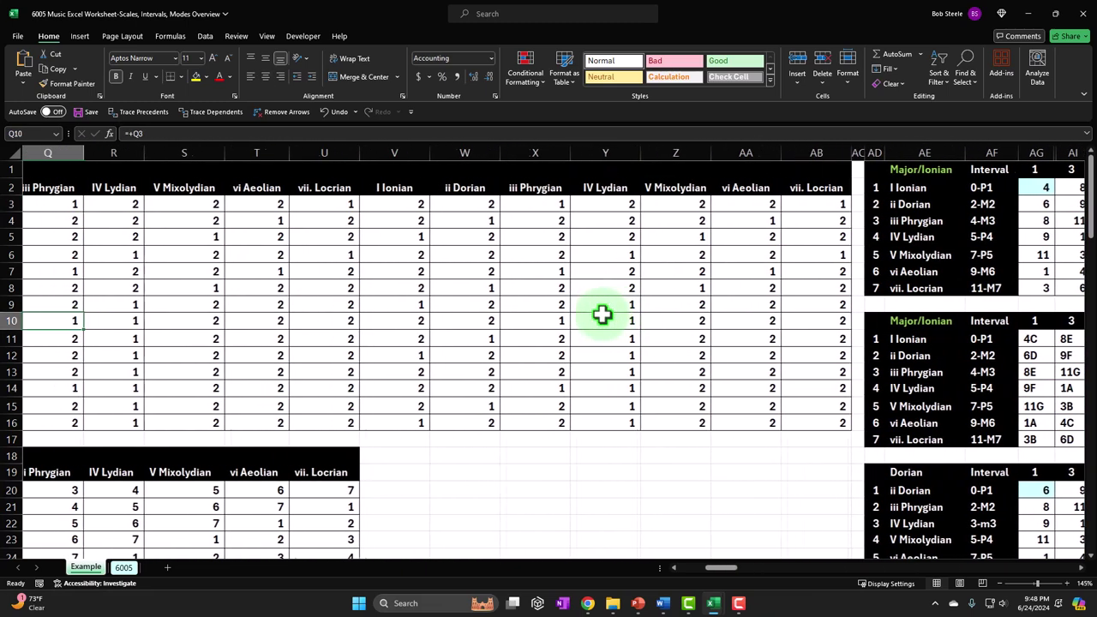
key(Left)
key(Left)
key(Left)
key(Left)
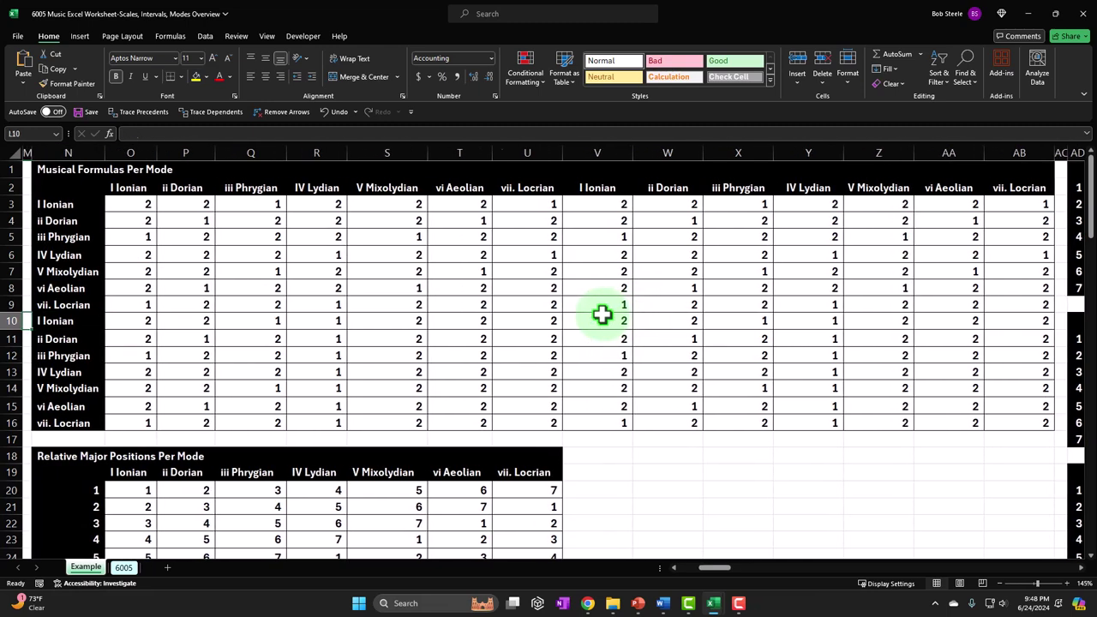
key(Left)
key(Left)
key(Left)
key(Left)
key(Left)
key(Left)
key(Left)
key(Left)
key(Left)
key(Left)
key(Left)
key(Left)
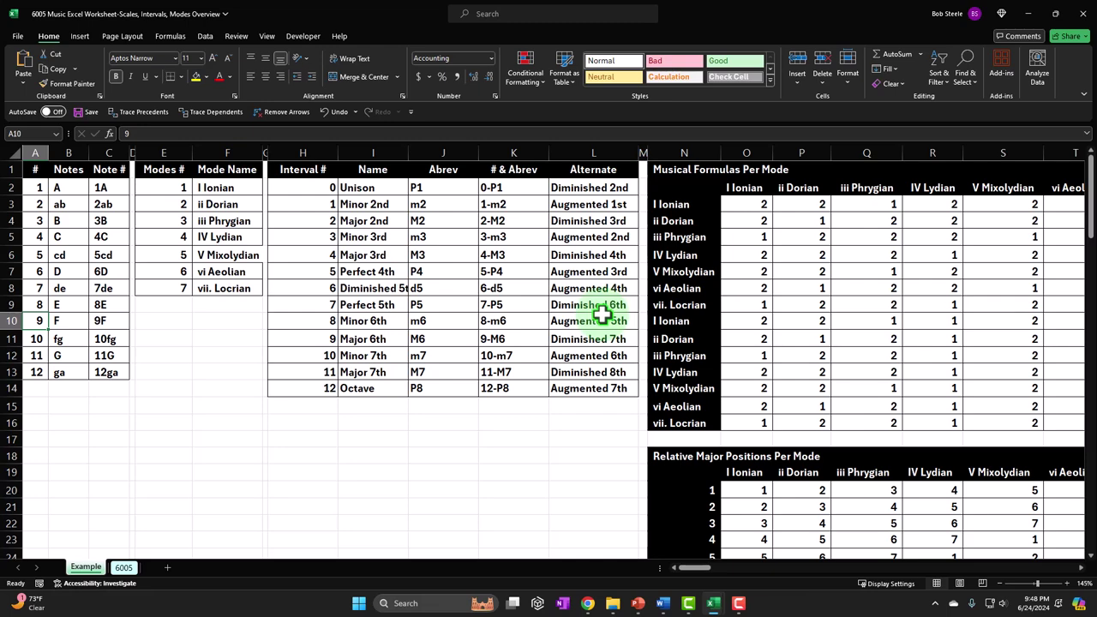
Step: Glance at the Major/Ionian mode tables to the right, then return to column A
key(Right)
key(Right)
key(Right)
key(Right)
key(Right)
key(Right)
key(Right)
key(Right)
key(Right)
key(Right)
key(Right)
key(Right)
key(Right)
key(Right)
key(Right)
key(Right)
key(Right)
key(Right)
key(Right)
key(Right)
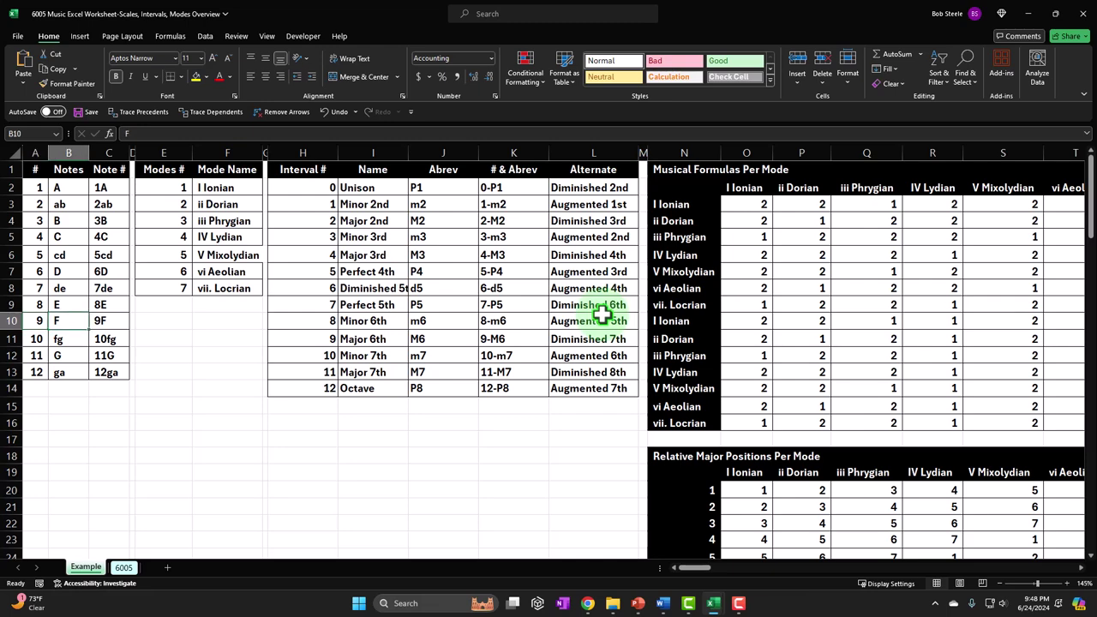
key(Right)
key(Right)
key(Right)
key(Right)
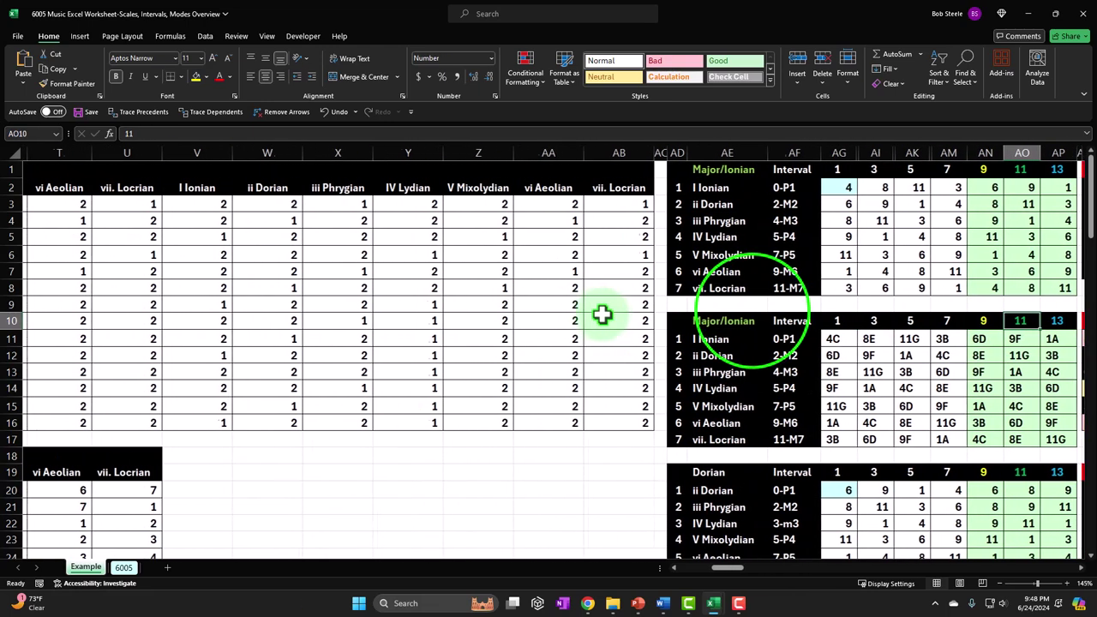
click(754, 309)
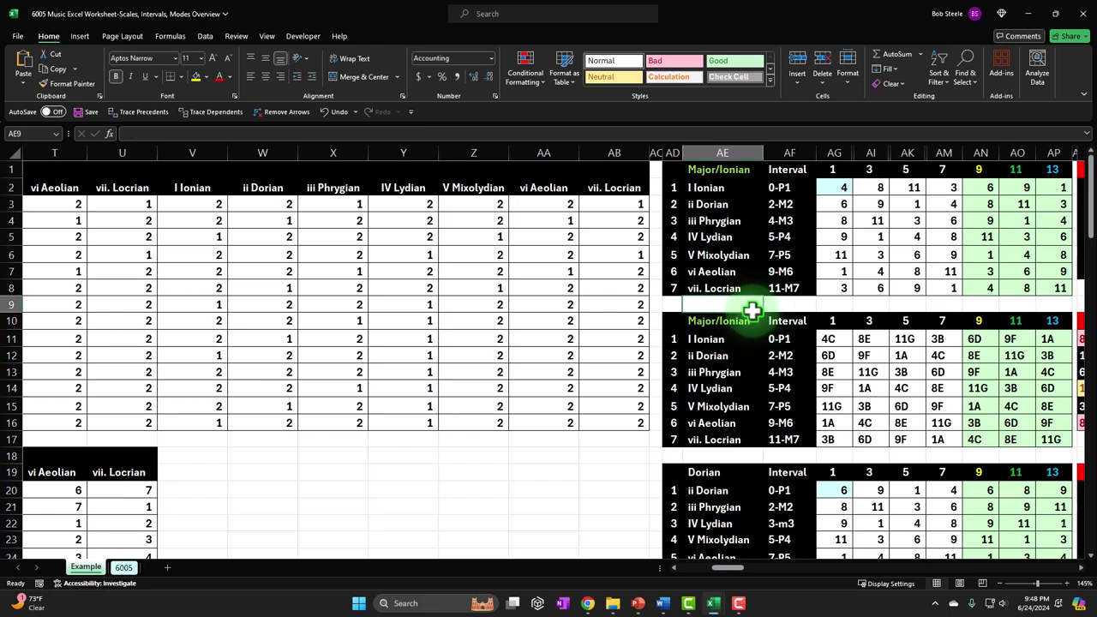
key(Left)
key(Left)
key(Left)
key(Left)
key(Left)
key(Left)
key(Left)
key(Left)
key(Left)
key(Left)
key(Left)
key(Left)
key(Left)
key(Left)
key(Left)
key(Left)
key(Left)
key(Left)
key(Left)
key(Left)
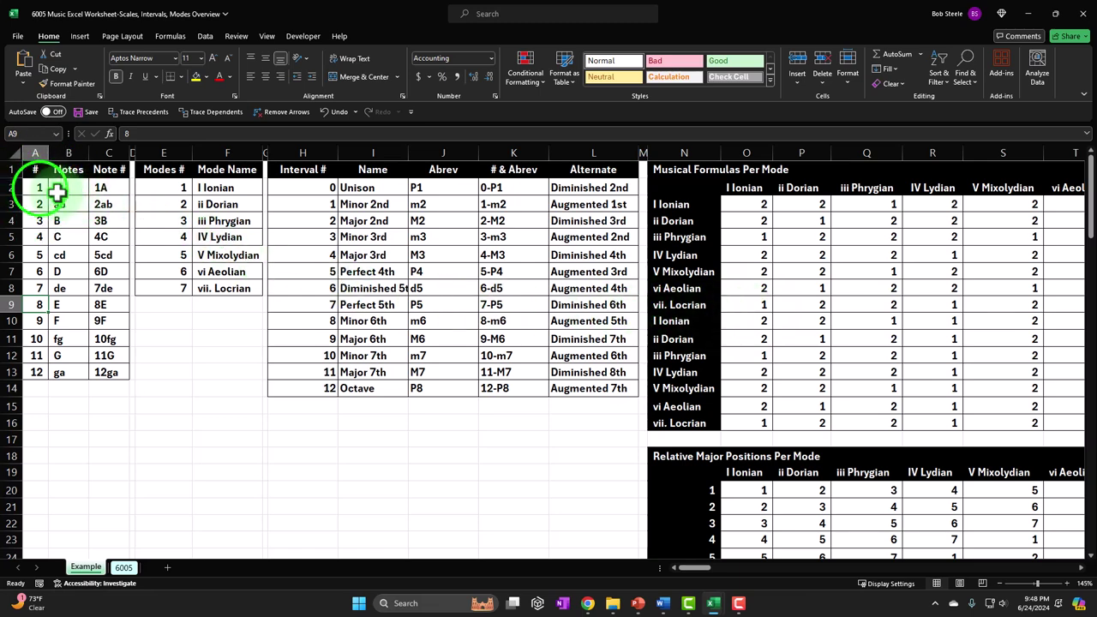
Step: Select the Notes, Modes and Intervals tables in turn, then the Musical Formulas Per Mode table
drag(36, 187, 94, 373)
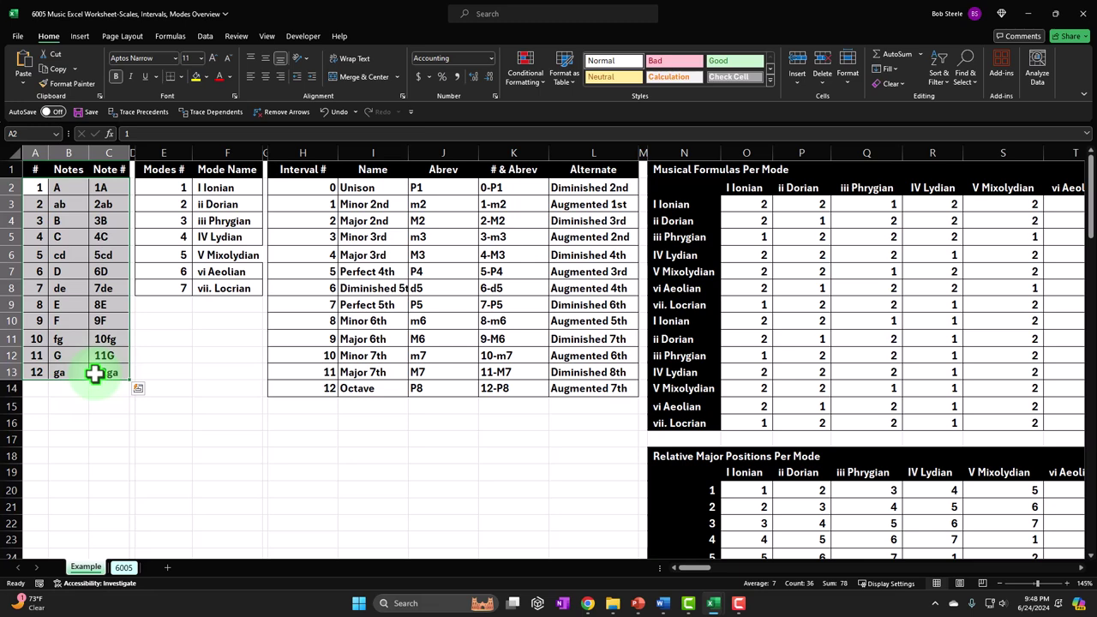
drag(160, 185, 215, 289)
drag(284, 188, 489, 257)
drag(35, 168, 228, 402)
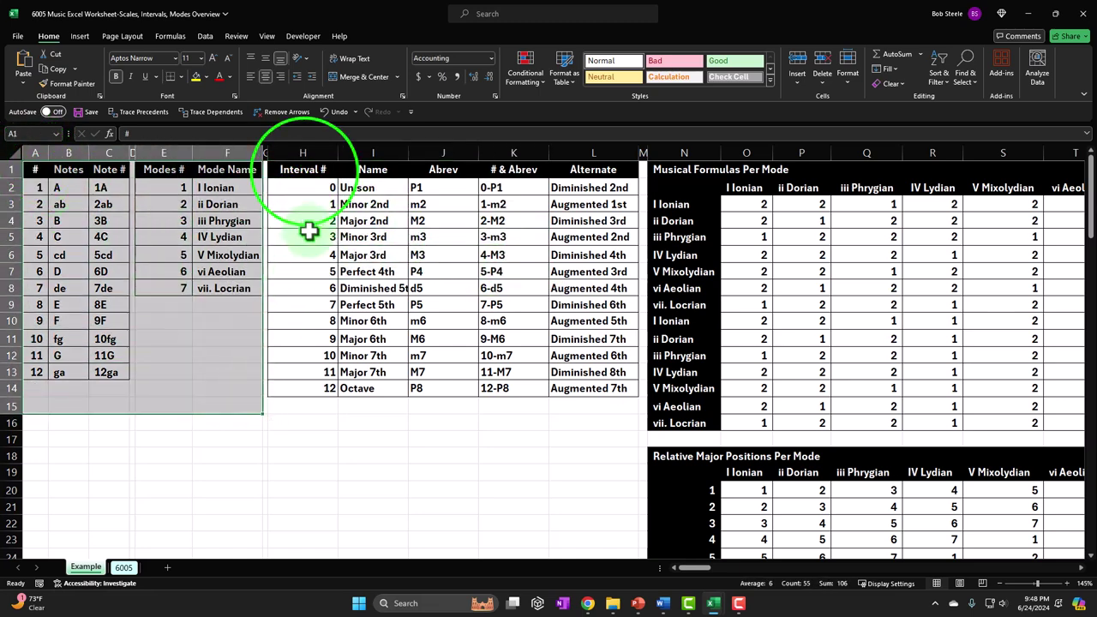
drag(302, 169, 589, 392)
drag(696, 568, 719, 572)
drag(48, 169, 973, 407)
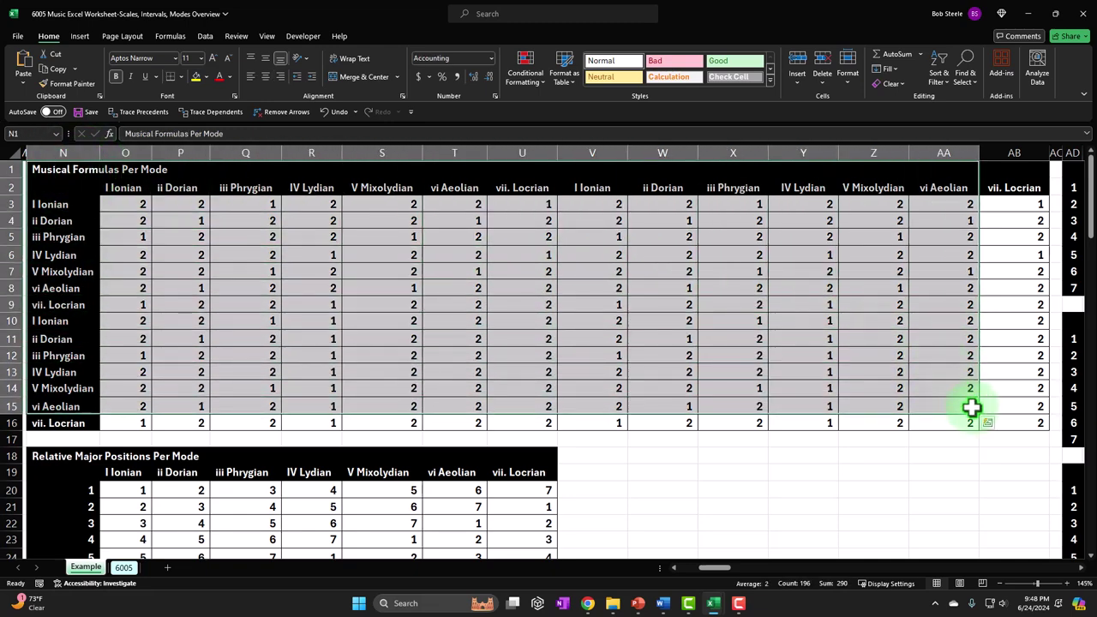
Step: Inspect a mode's interval formula, then scroll back to columns A–T at the top
scroll(819, 427, down, 4)
scroll(818, 427, down, 4)
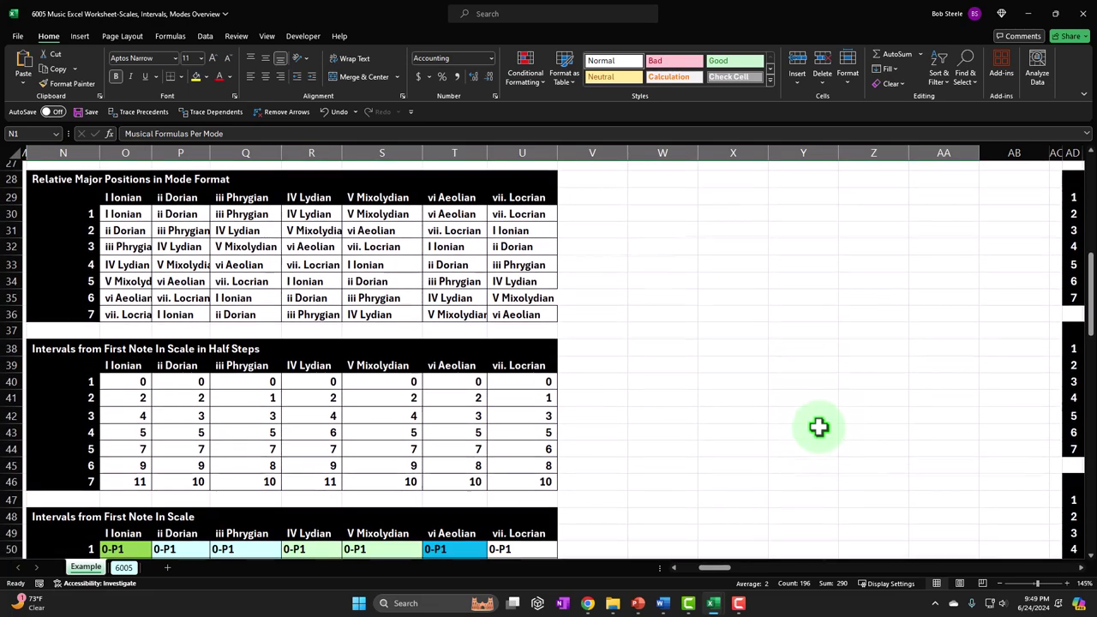
scroll(819, 427, down, 4)
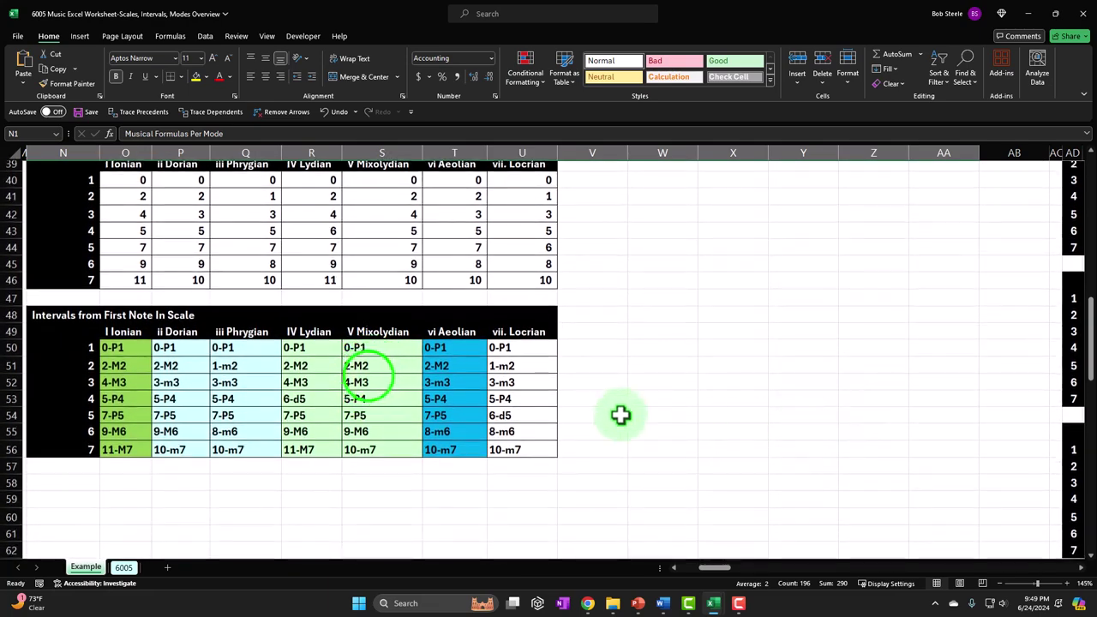
click(369, 378)
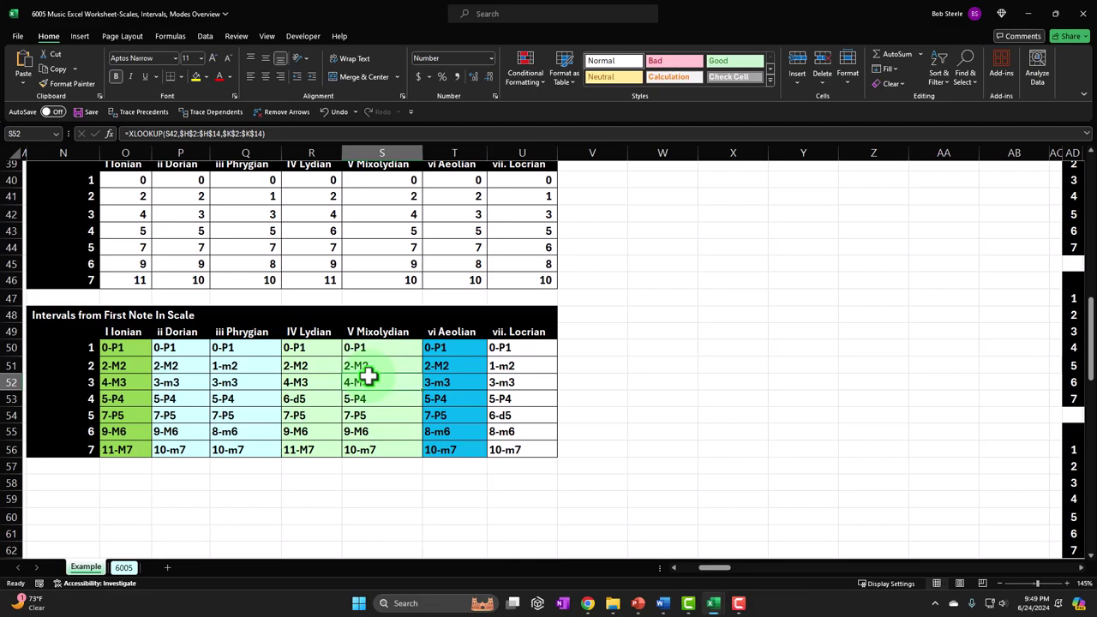
scroll(637, 409, up, 9)
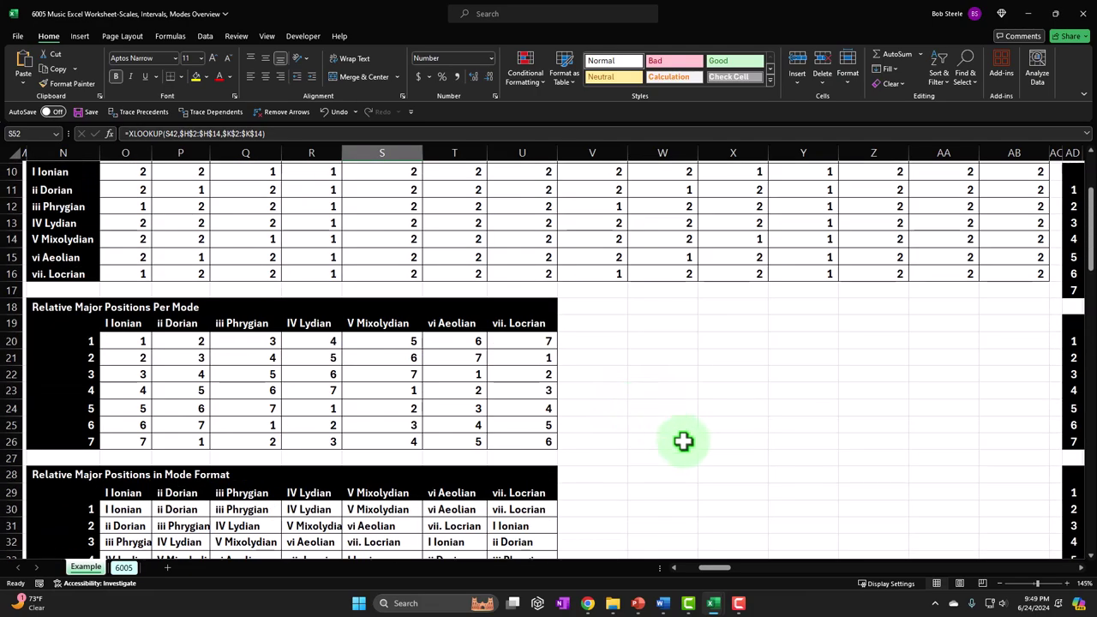
drag(717, 568, 748, 567)
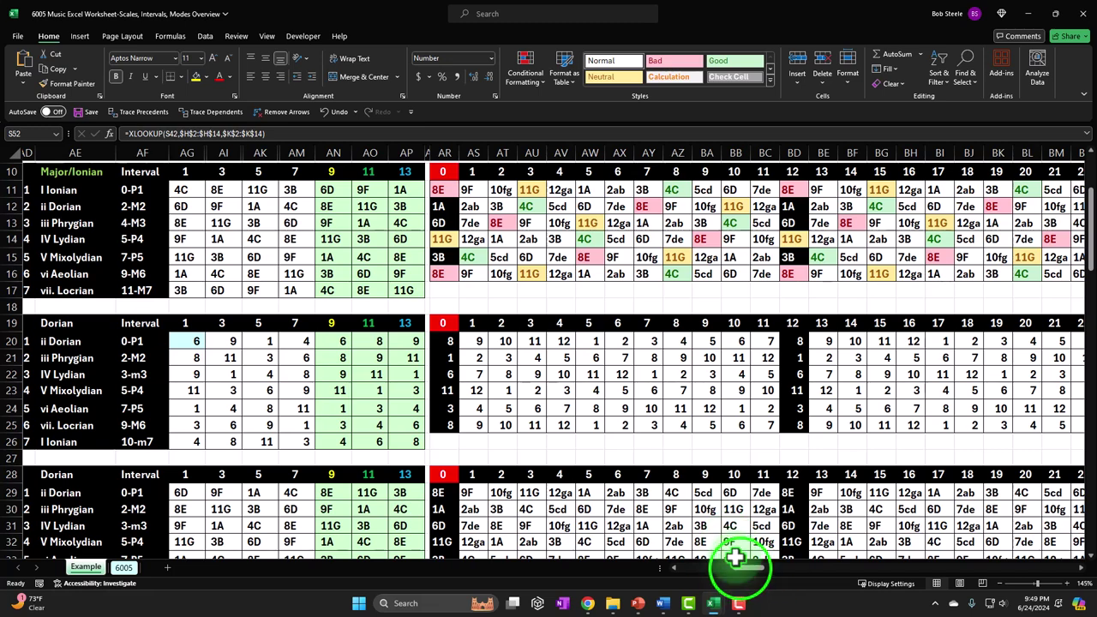
drag(746, 567, 639, 575)
Step: Select the Notes table once more, then go to the blank 6005 sheet
scroll(86, 250, up, 3)
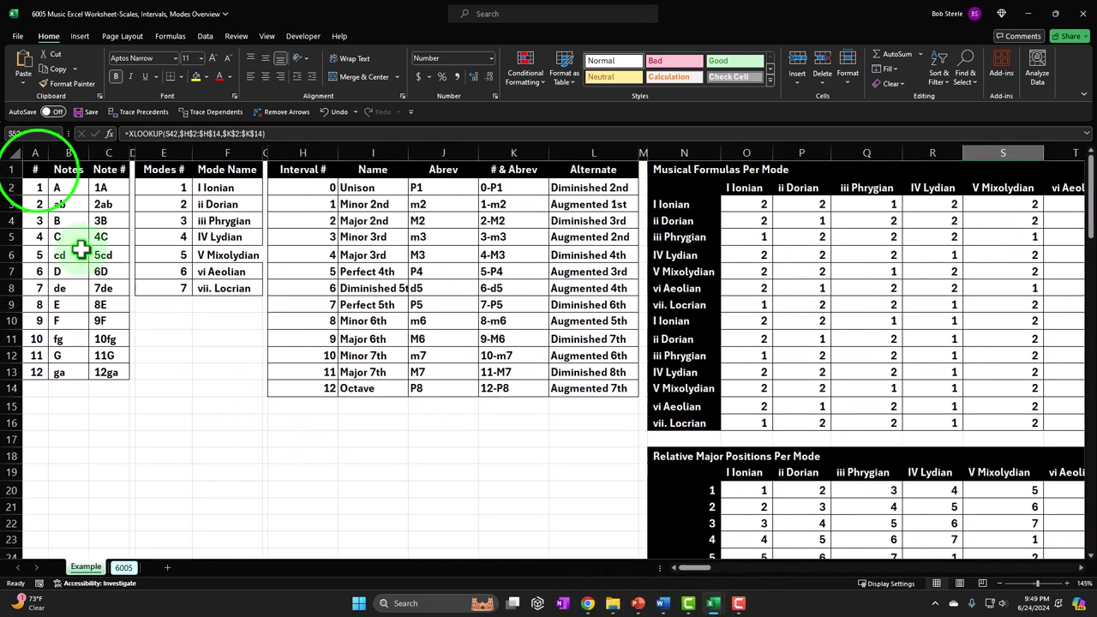
drag(34, 169, 222, 375)
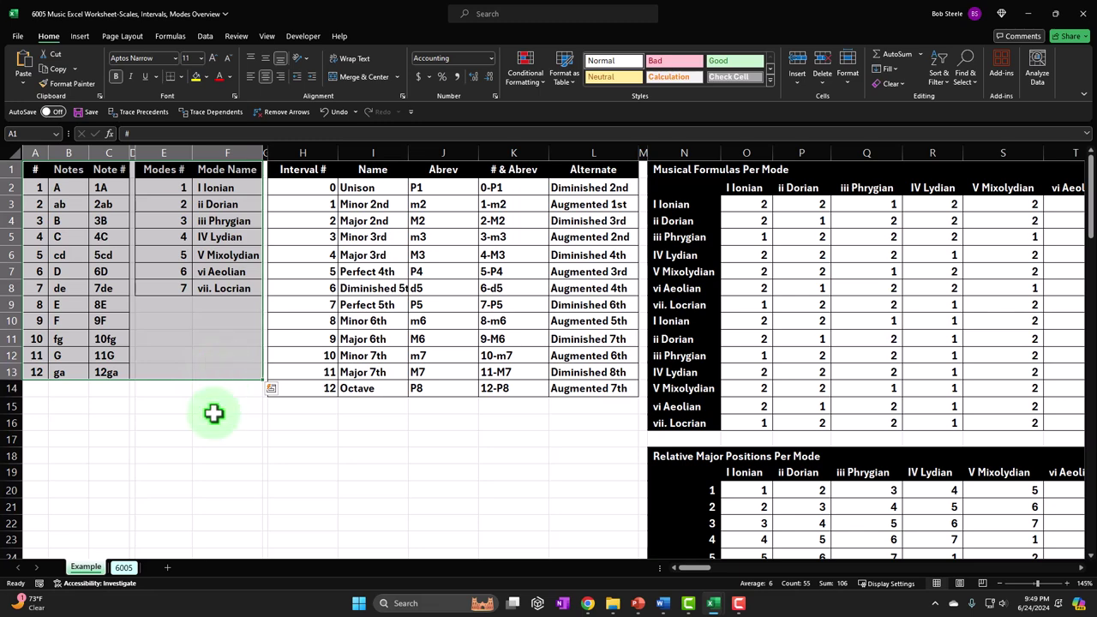
click(126, 569)
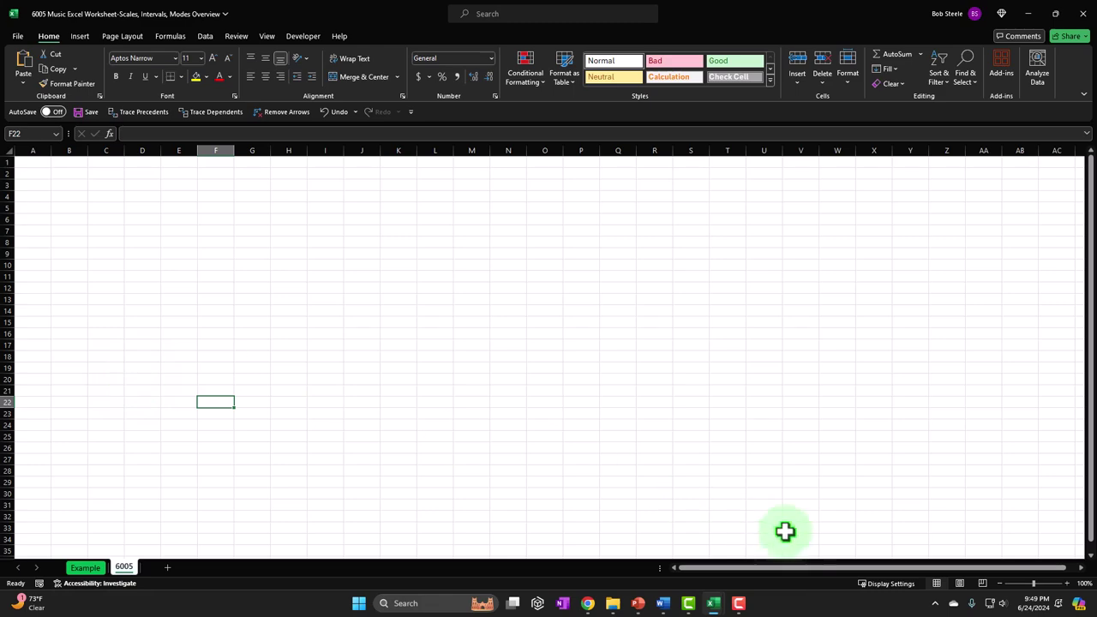
Step: Select every cell on the blank 6005 worksheet
click(243, 321)
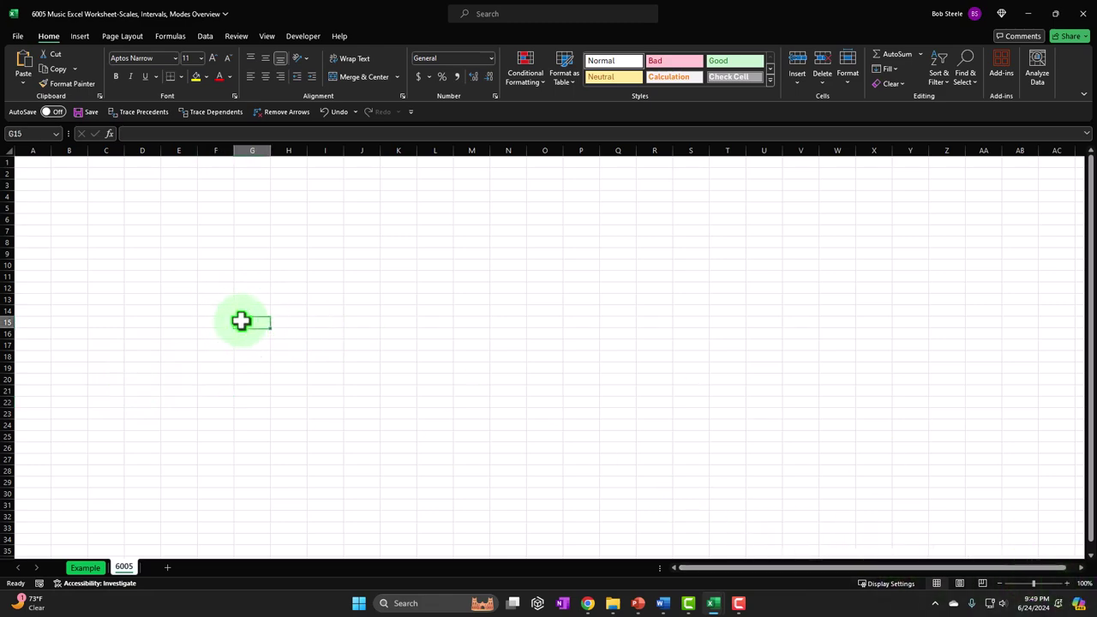
scroll(235, 322, up, 6)
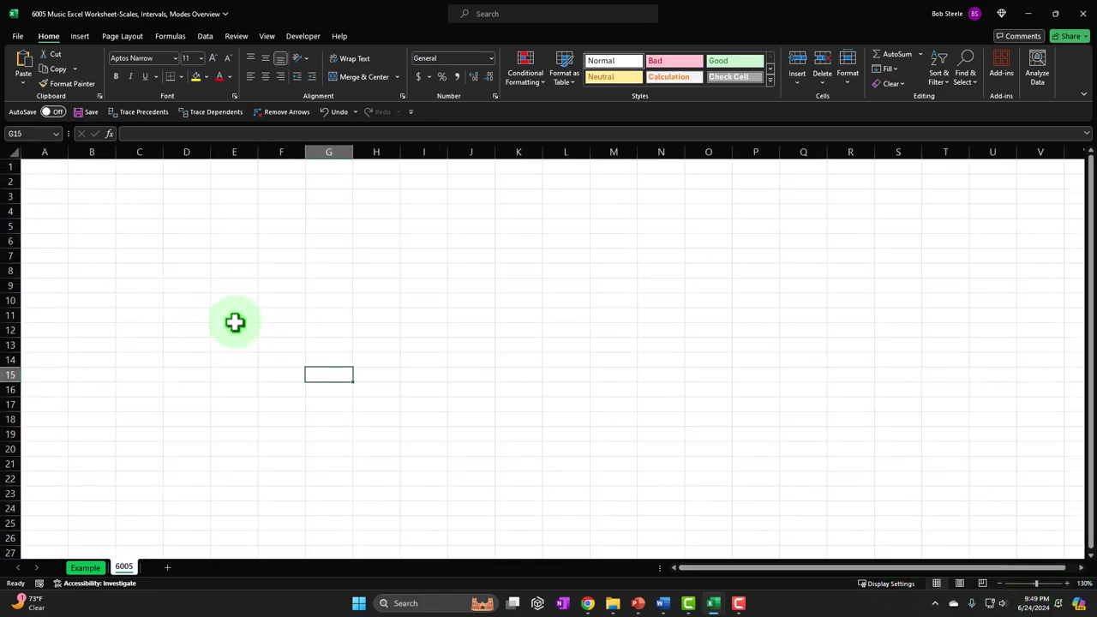
scroll(235, 322, up, 2)
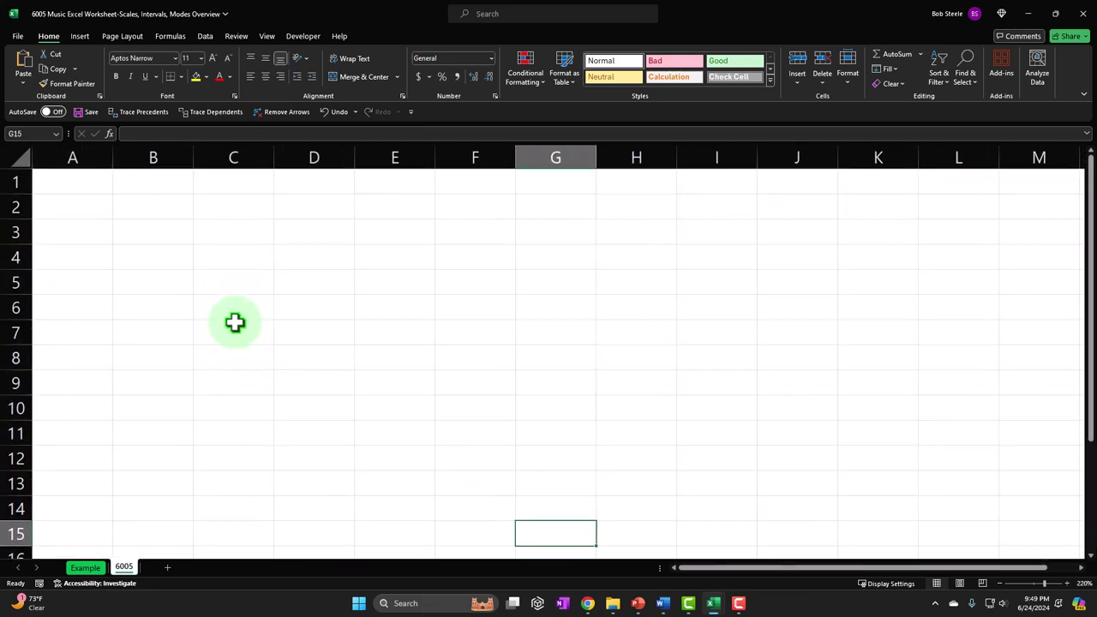
scroll(235, 321, up, 3)
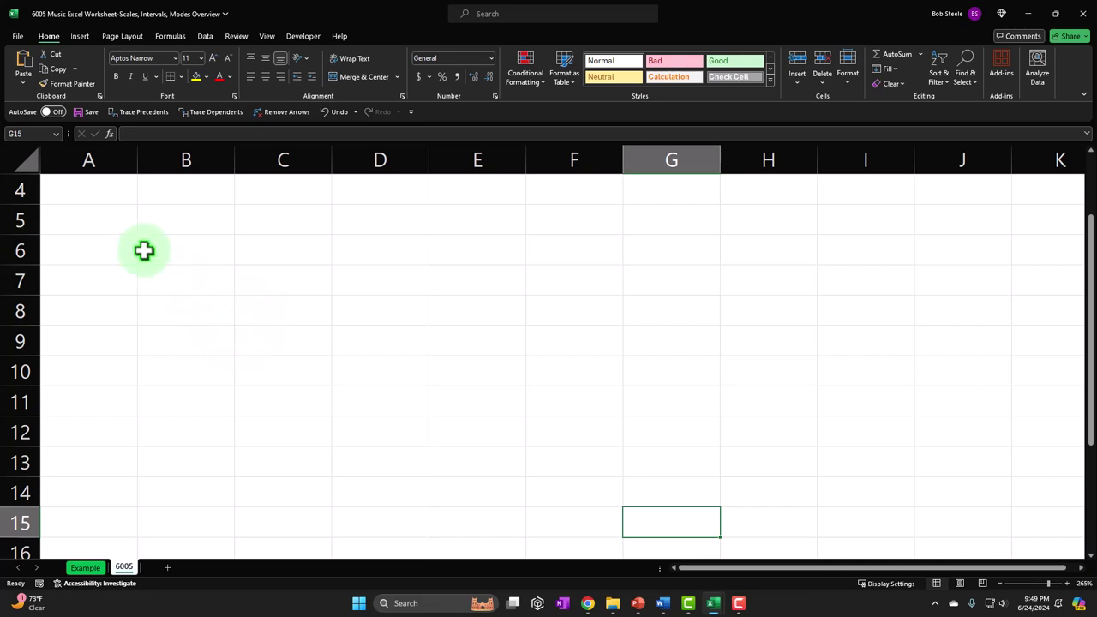
click(21, 157)
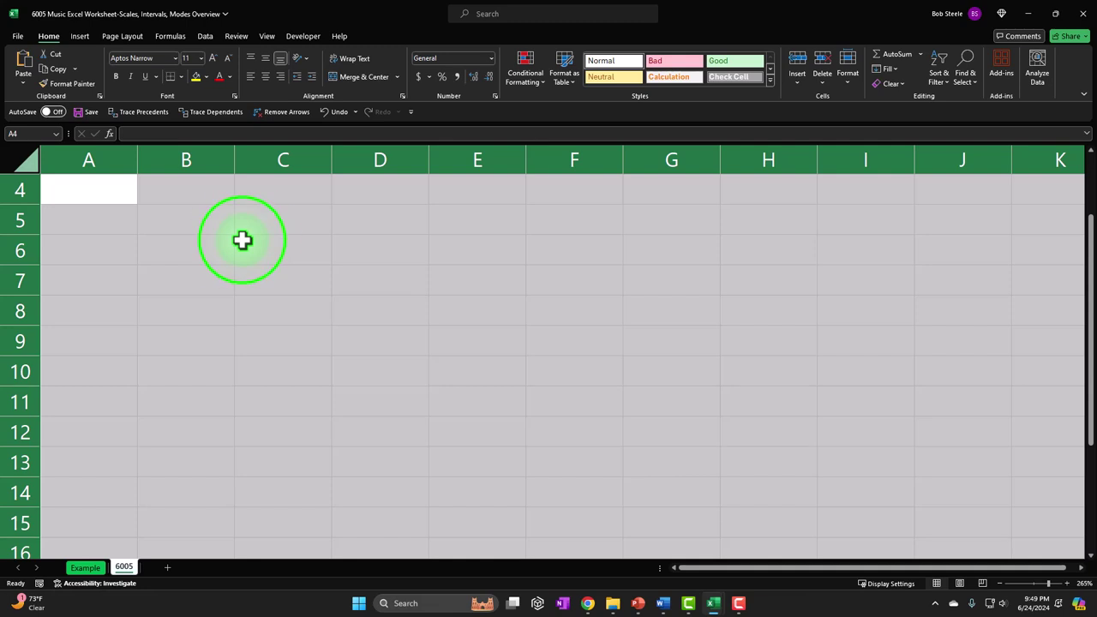
Step: Apply Currency format with symbol None, 0 decimal places and red parenthesised negatives
right_click(242, 240)
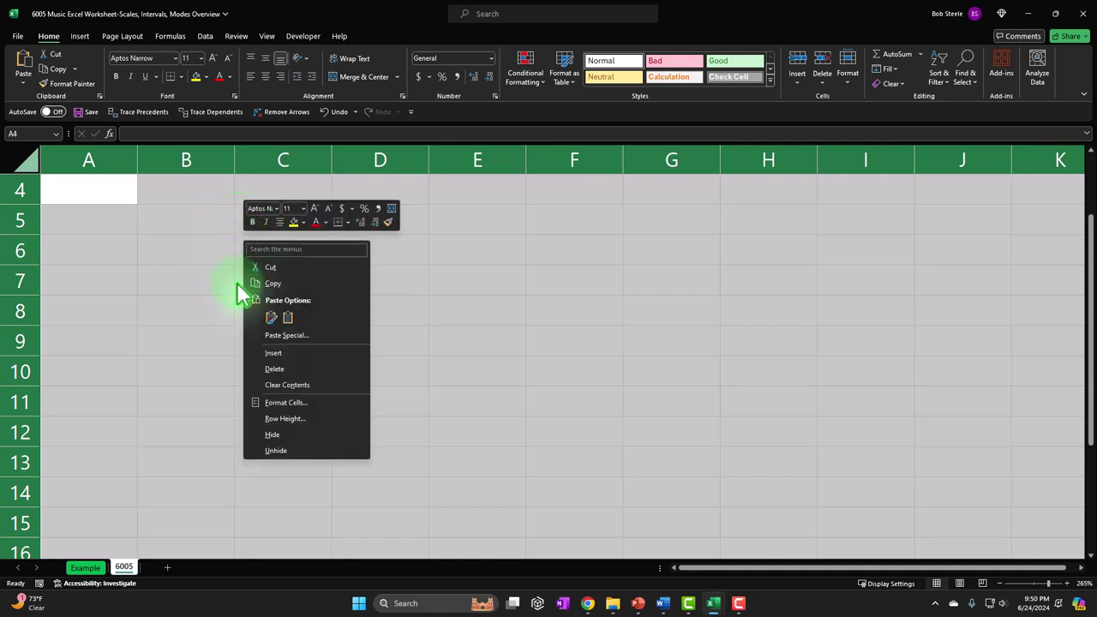
click(341, 405)
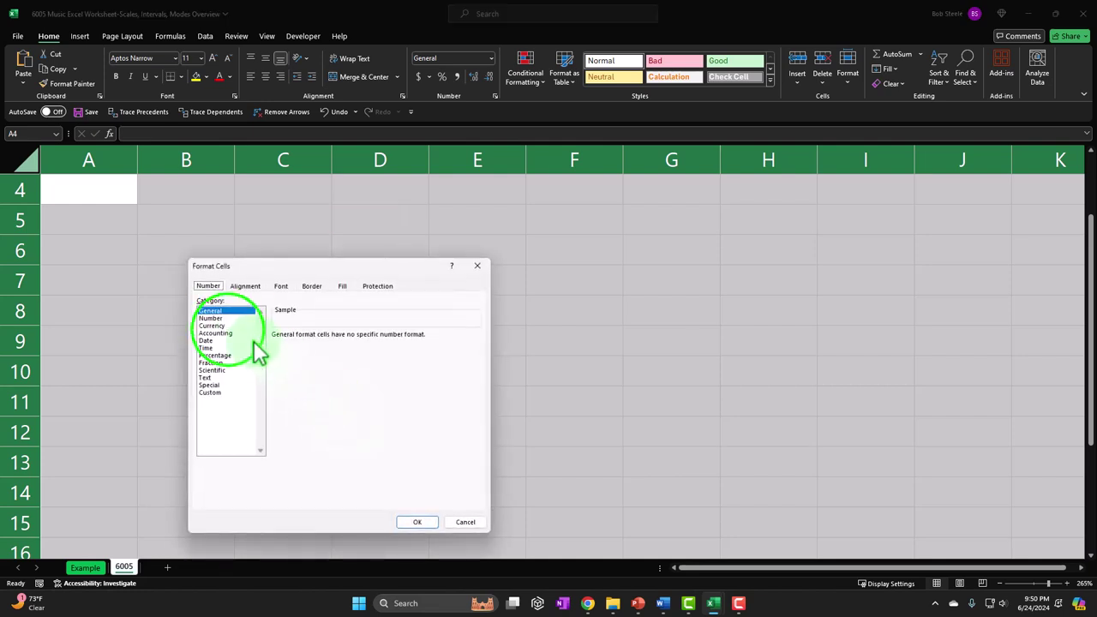
click(228, 334)
click(228, 327)
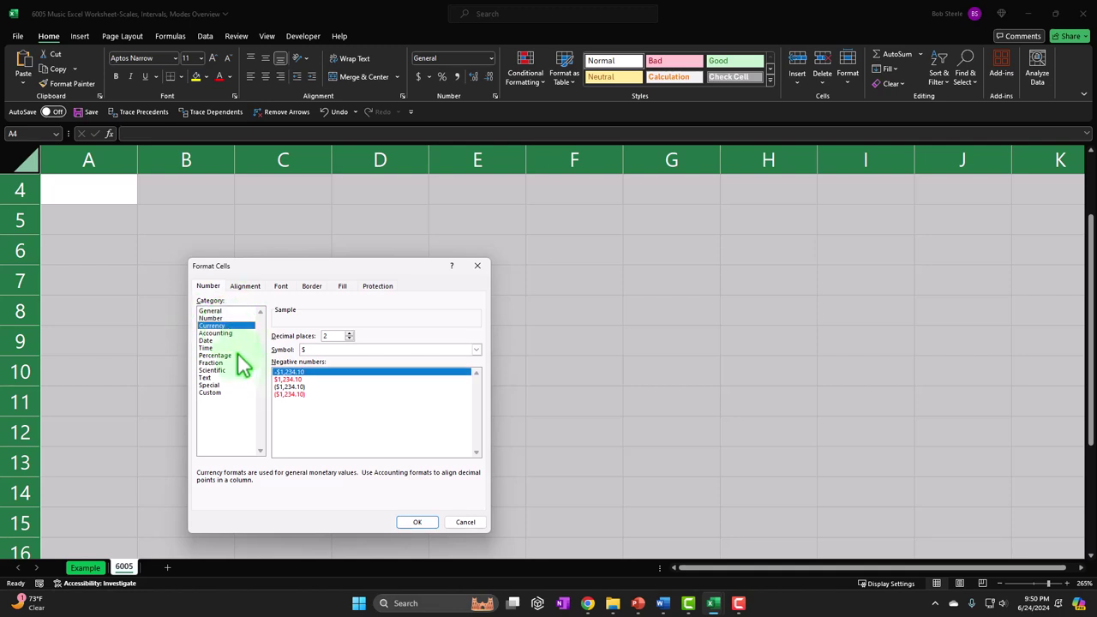
click(307, 354)
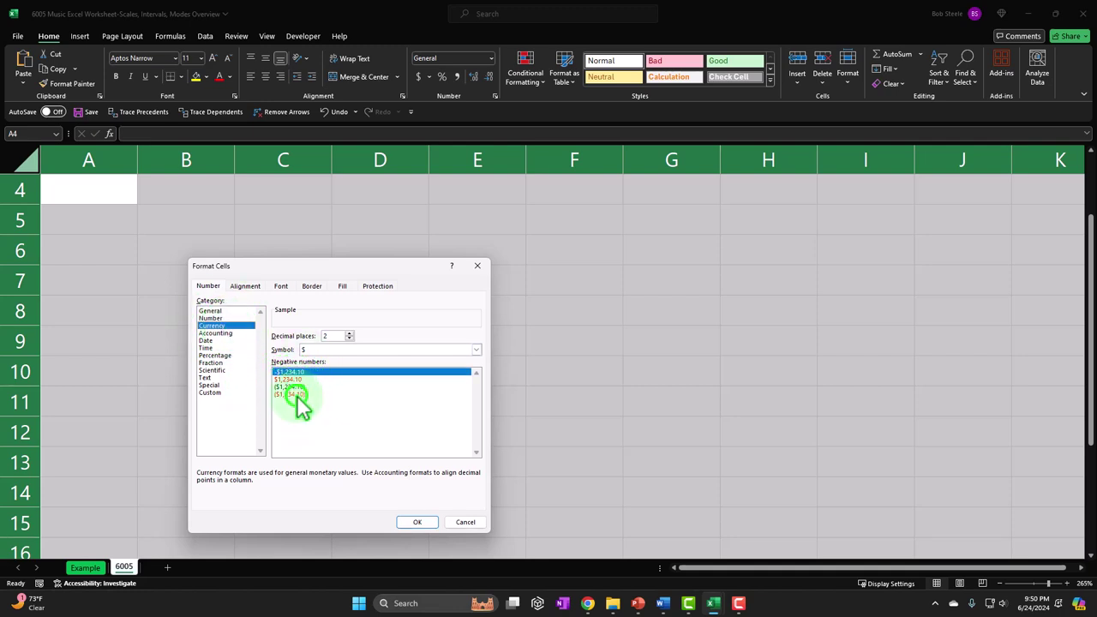
click(297, 396)
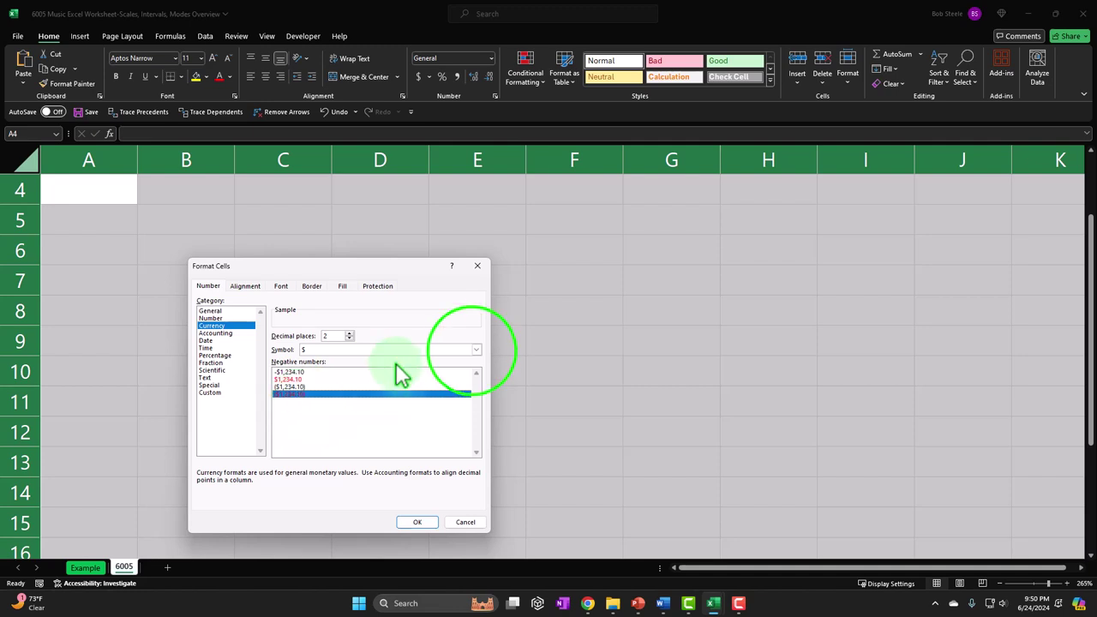
click(469, 349)
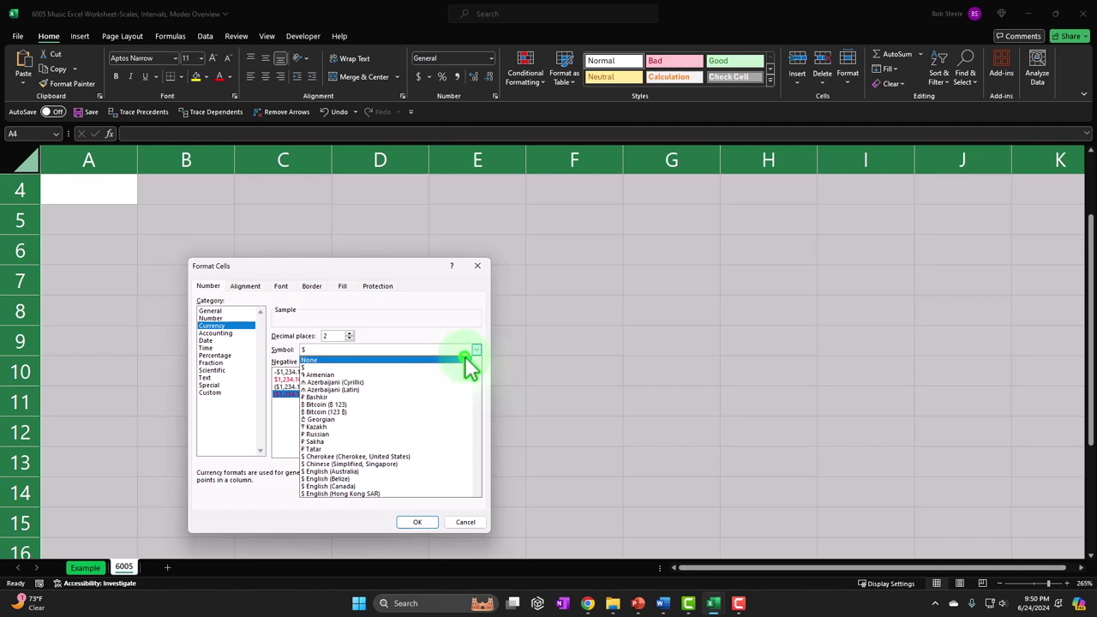
click(463, 361)
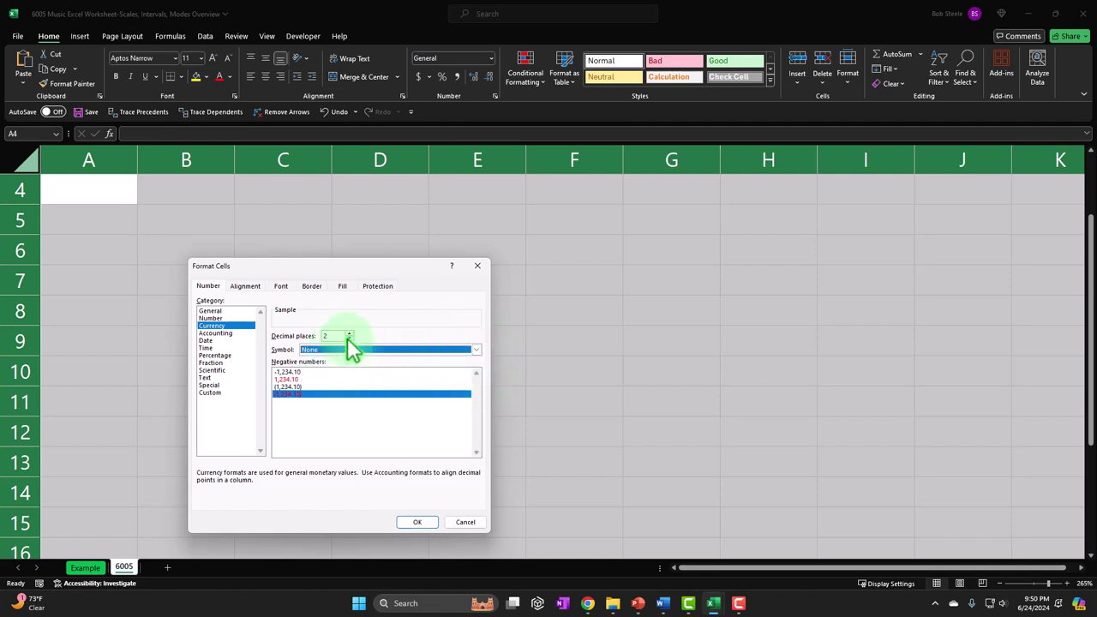
click(349, 340)
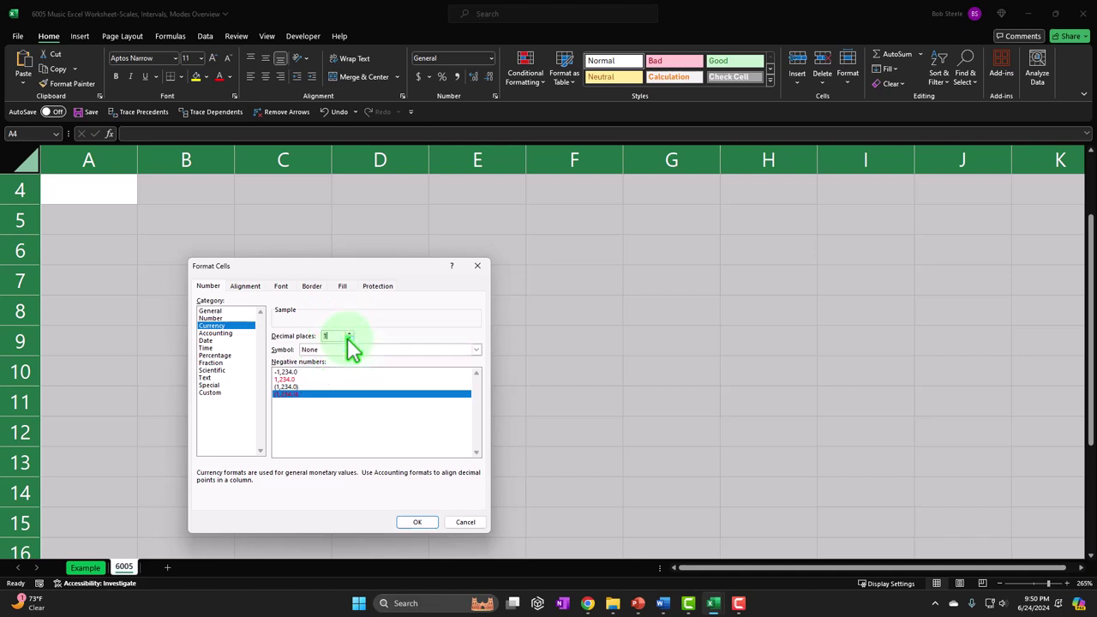
click(349, 340)
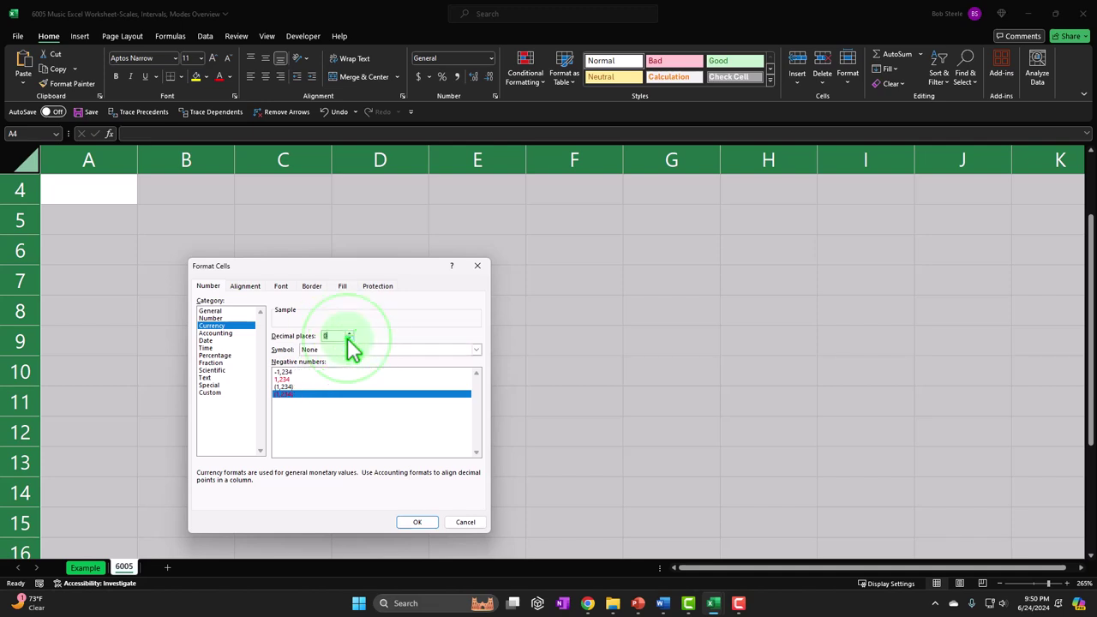
click(434, 524)
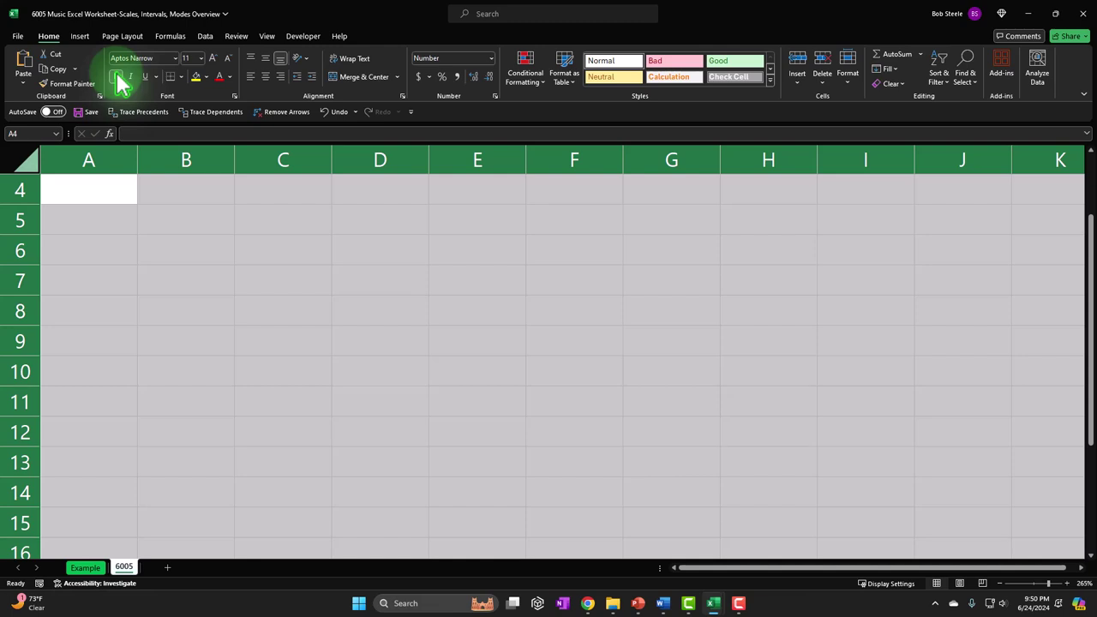
Step: Enter the headers #, Notes and Note # in cells A4, B4 and C4
click(98, 209)
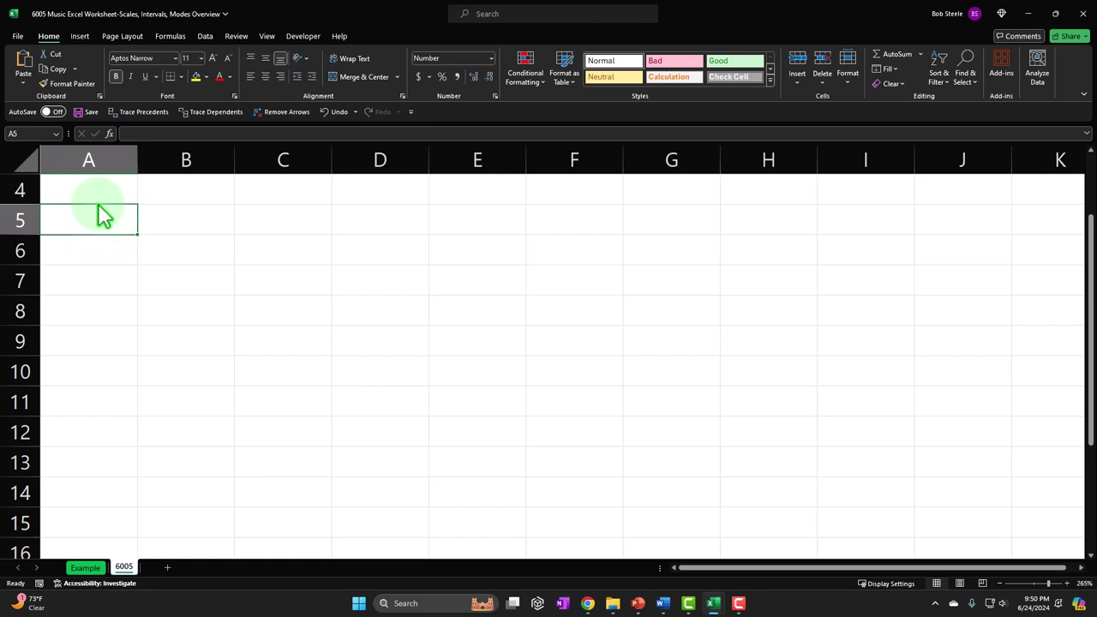
click(90, 192)
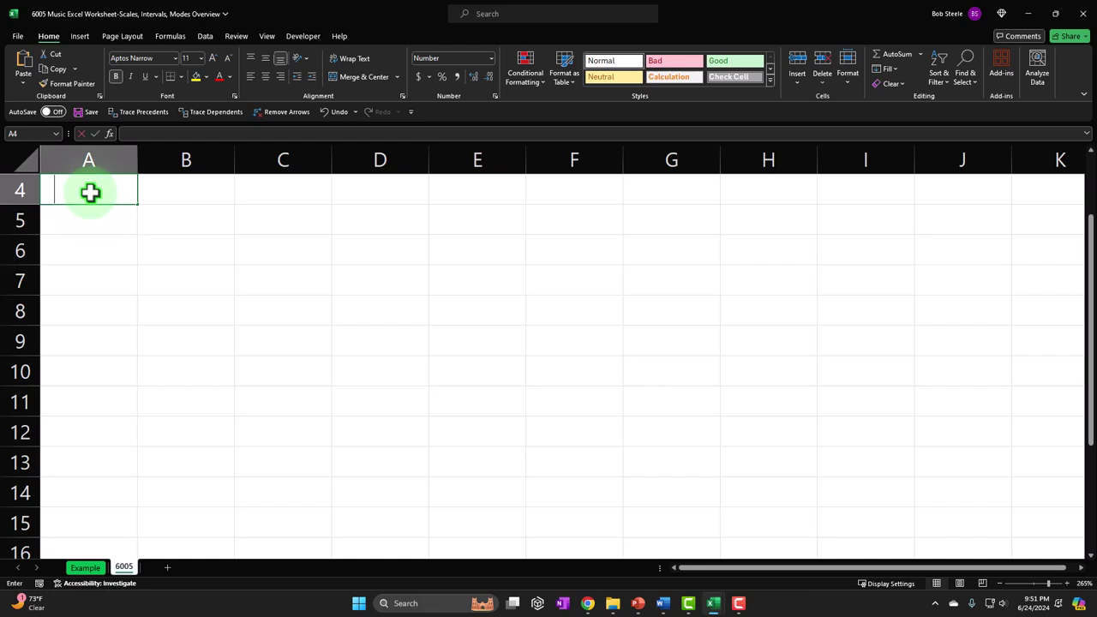
text(#)
key(Tab)
text(No)
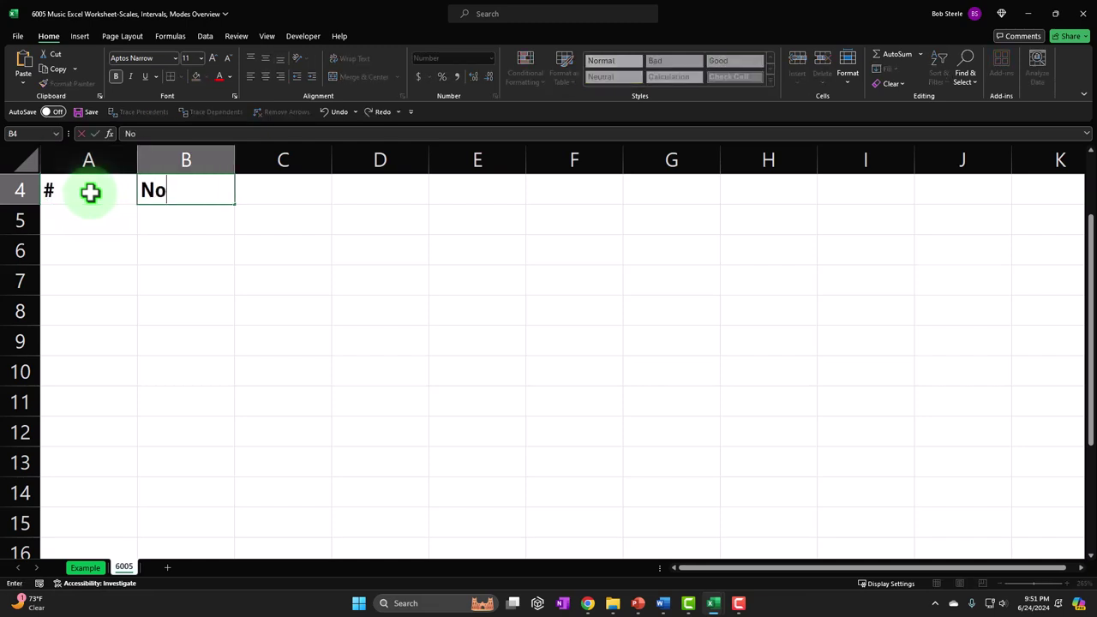
text(tes)
key(Tab)
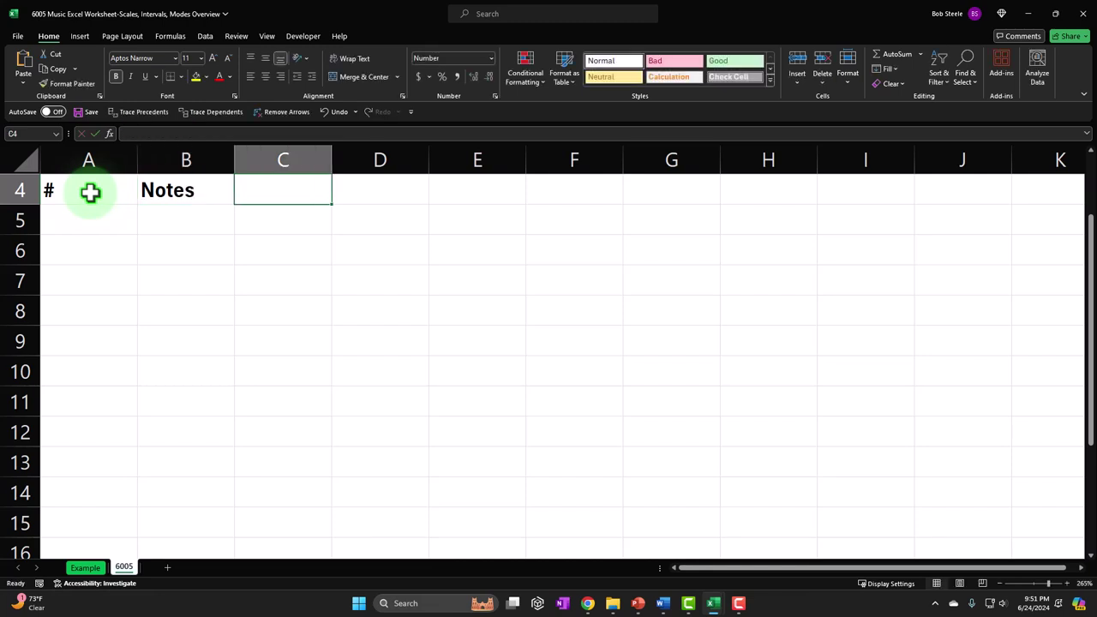
text(Note)
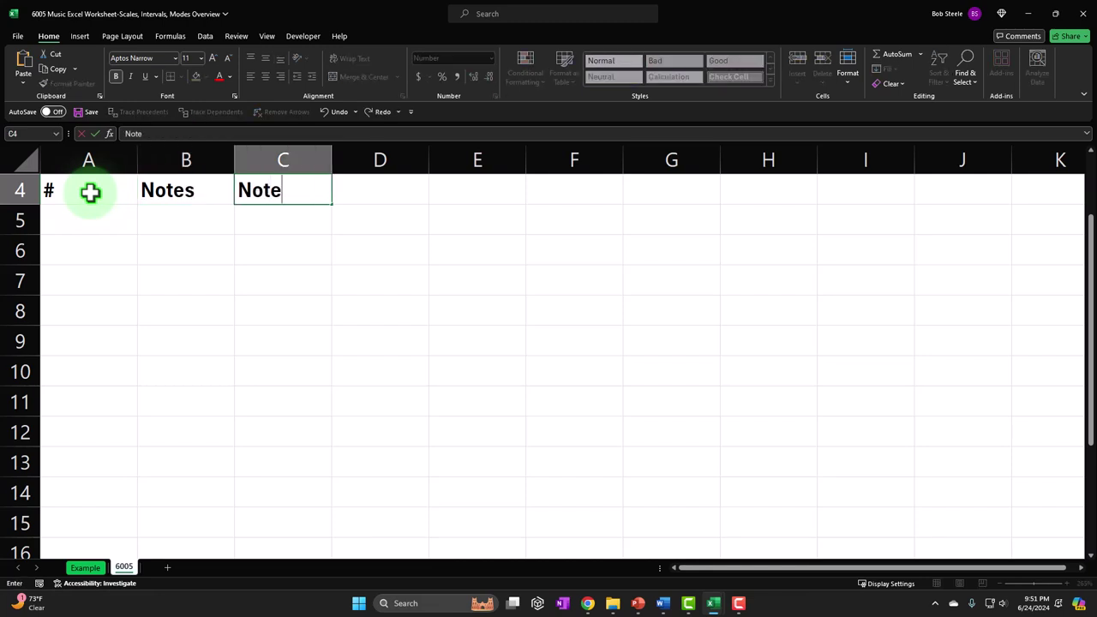
text( #)
key(Return)
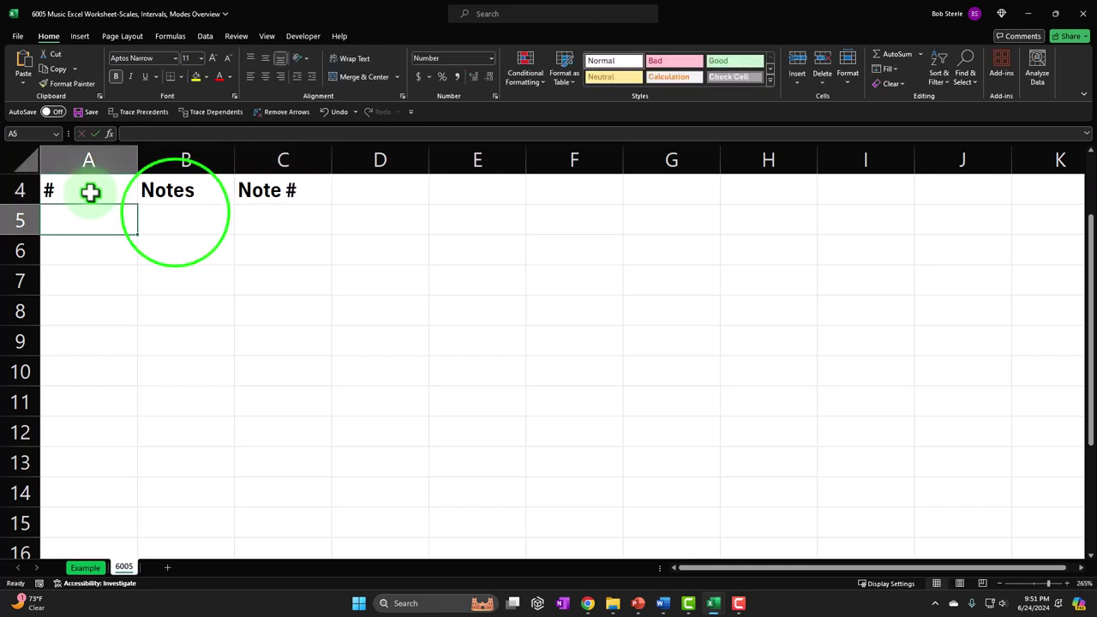
Step: Settle on cell B5 under the Notes header, ready for the note list
click(176, 215)
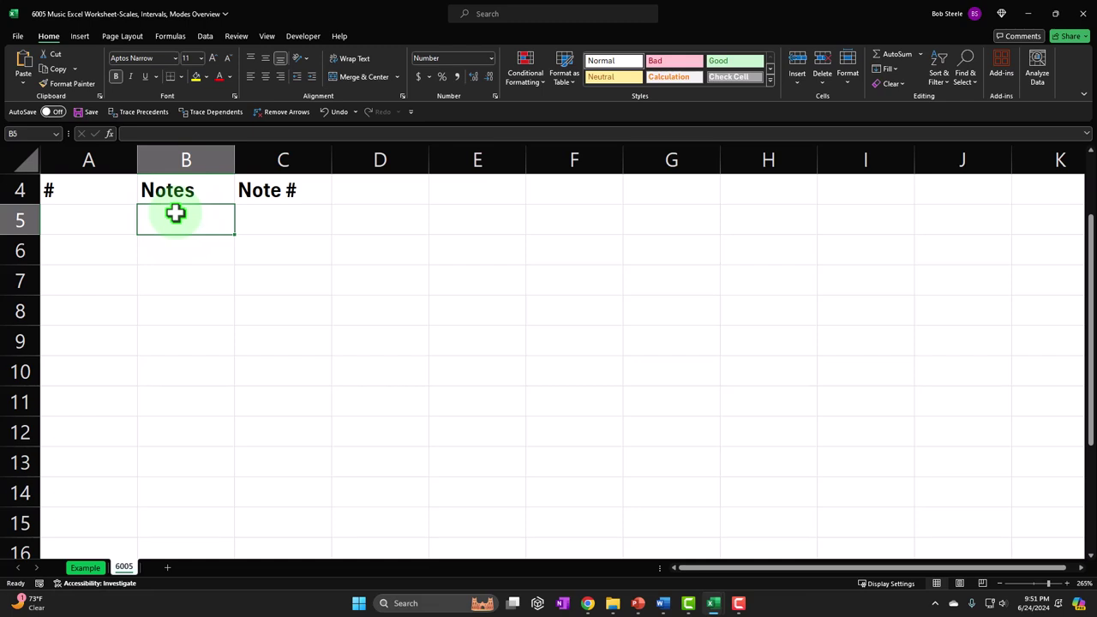
key(Right)
key(Right)
key(Right)
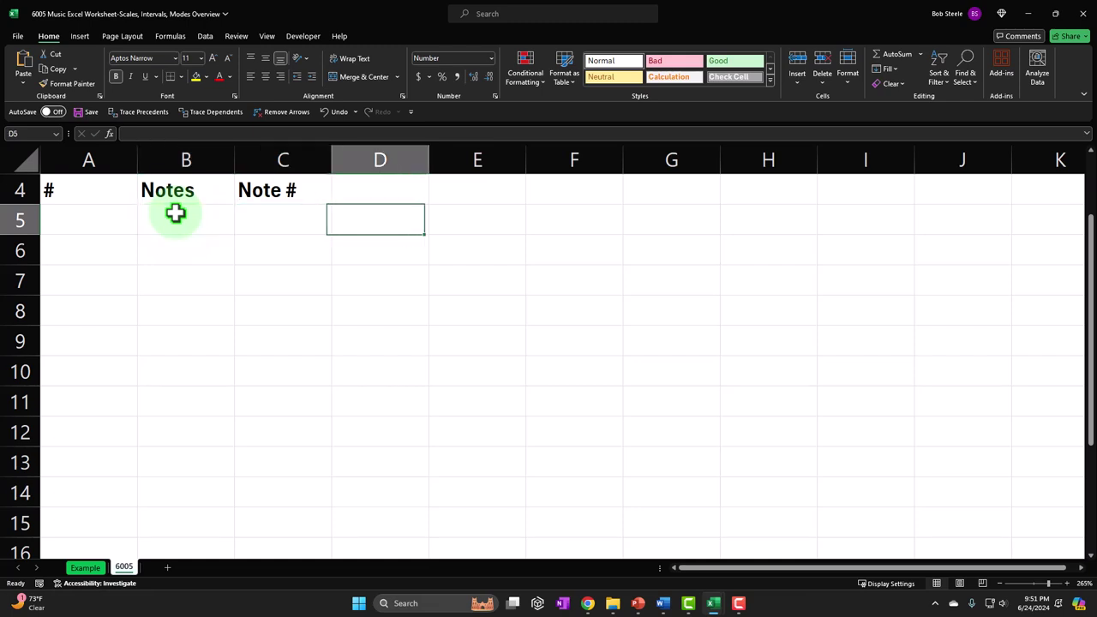
key(Up)
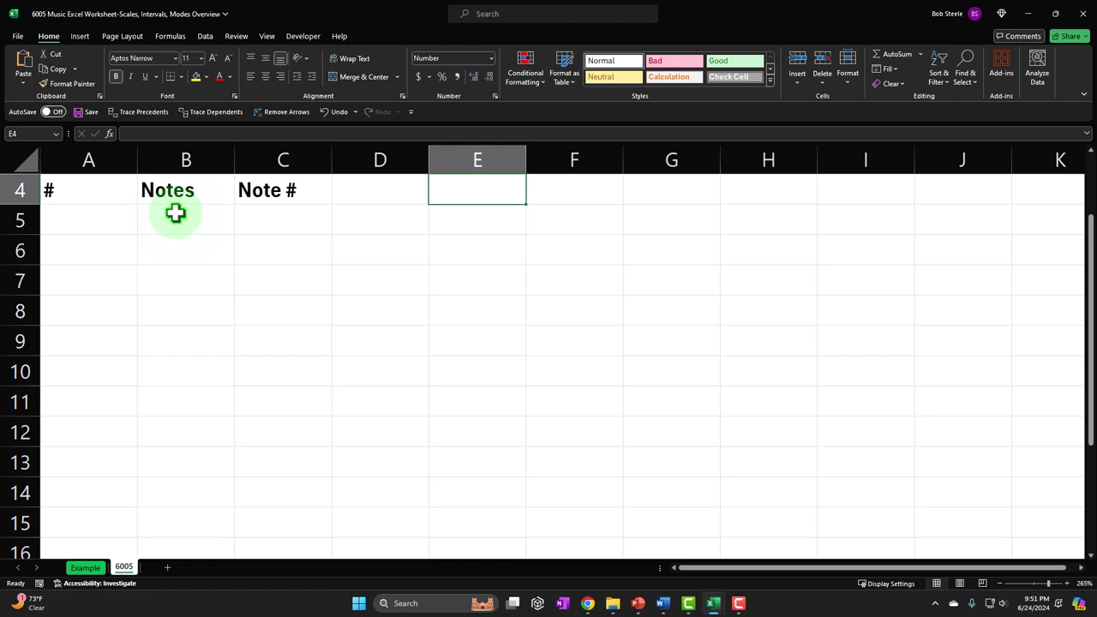
key(Left)
key(Left)
key(Left)
key(Down)
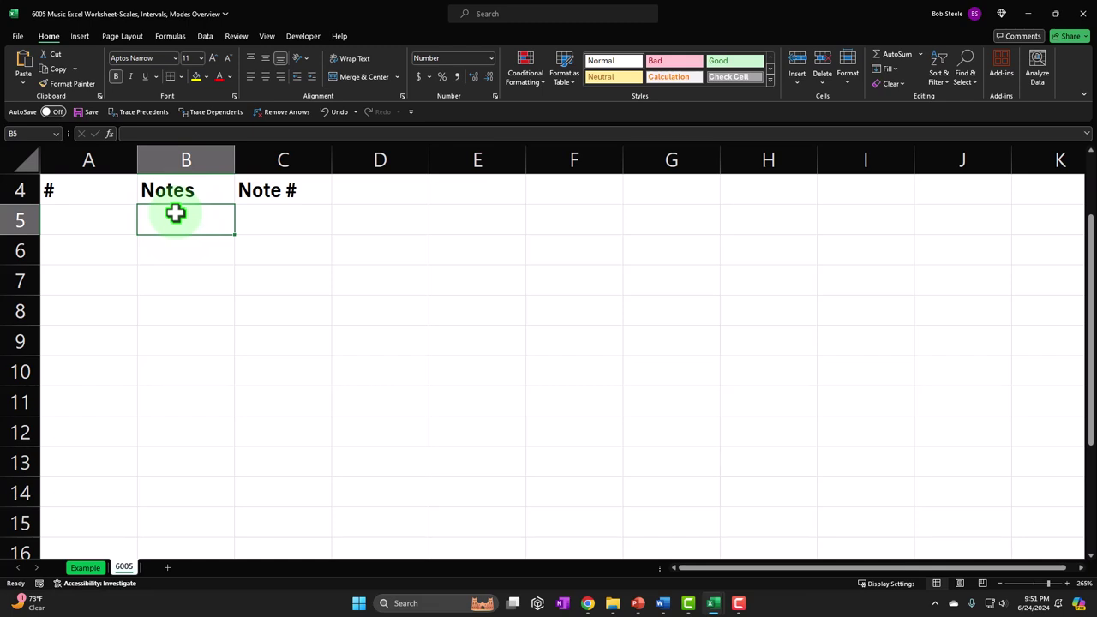
Step: Enter A in B5 and ab in B6, then reselect B6 to check it
text(A)
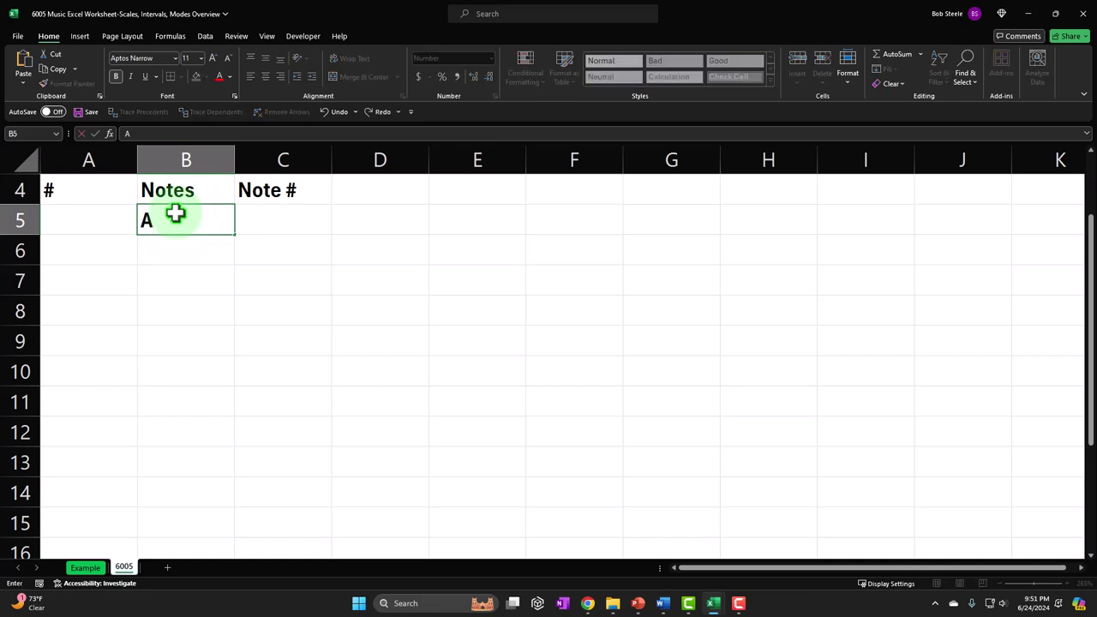
key(Return)
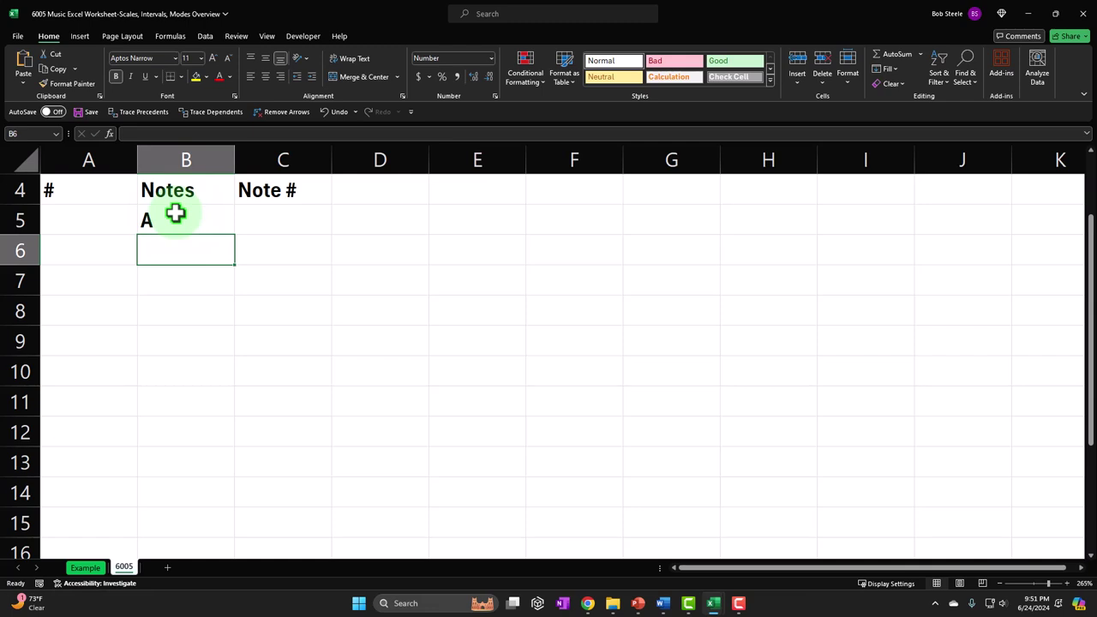
text(ab)
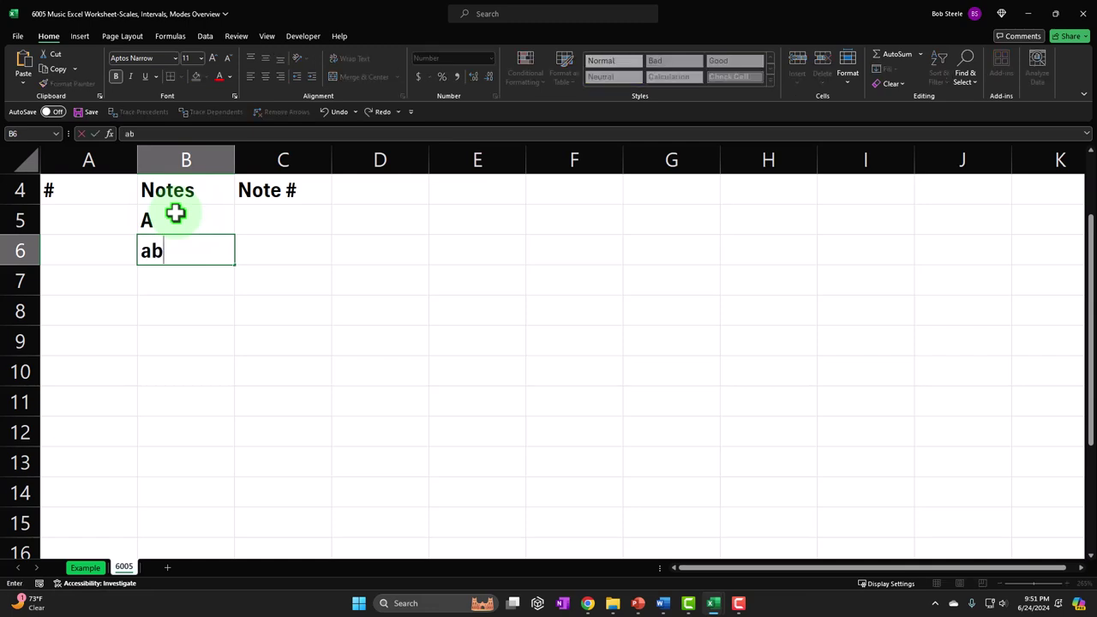
click(174, 214)
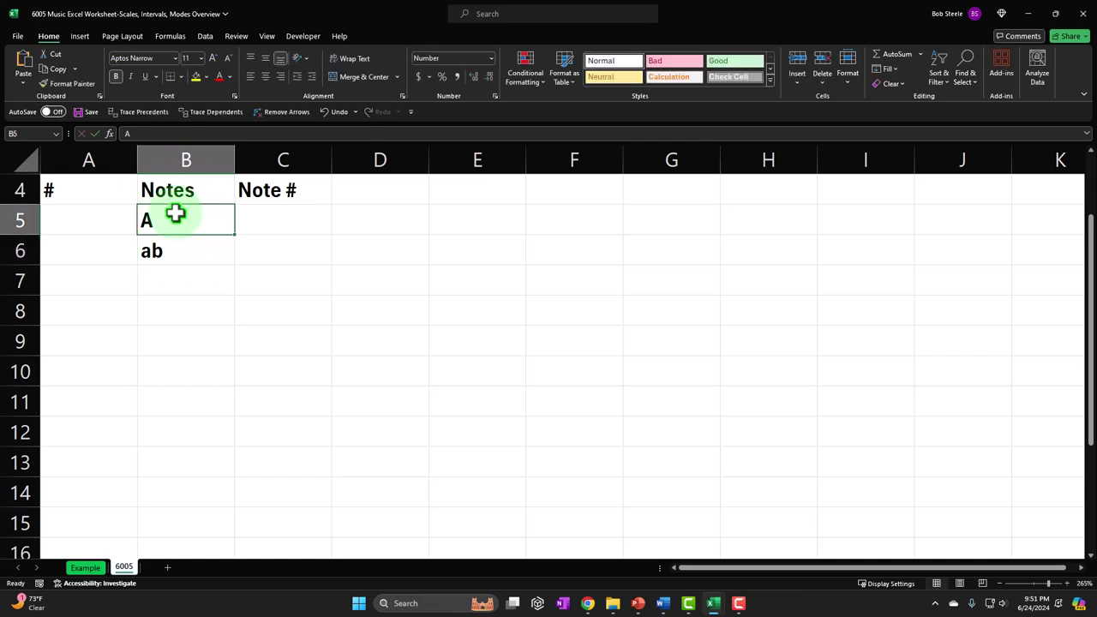
key(Down)
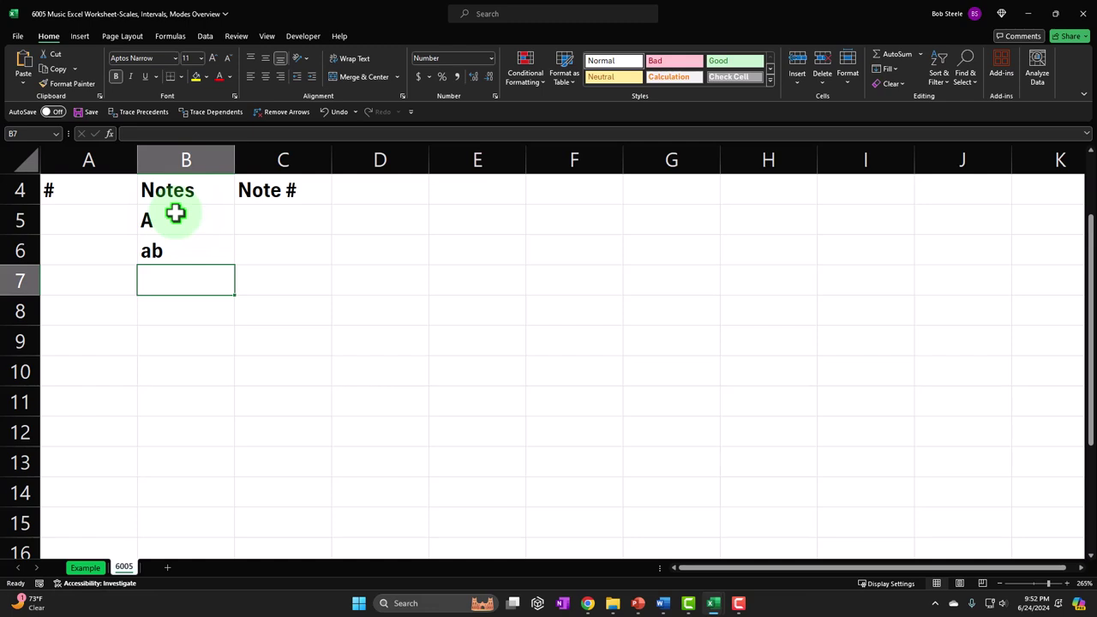
click(186, 252)
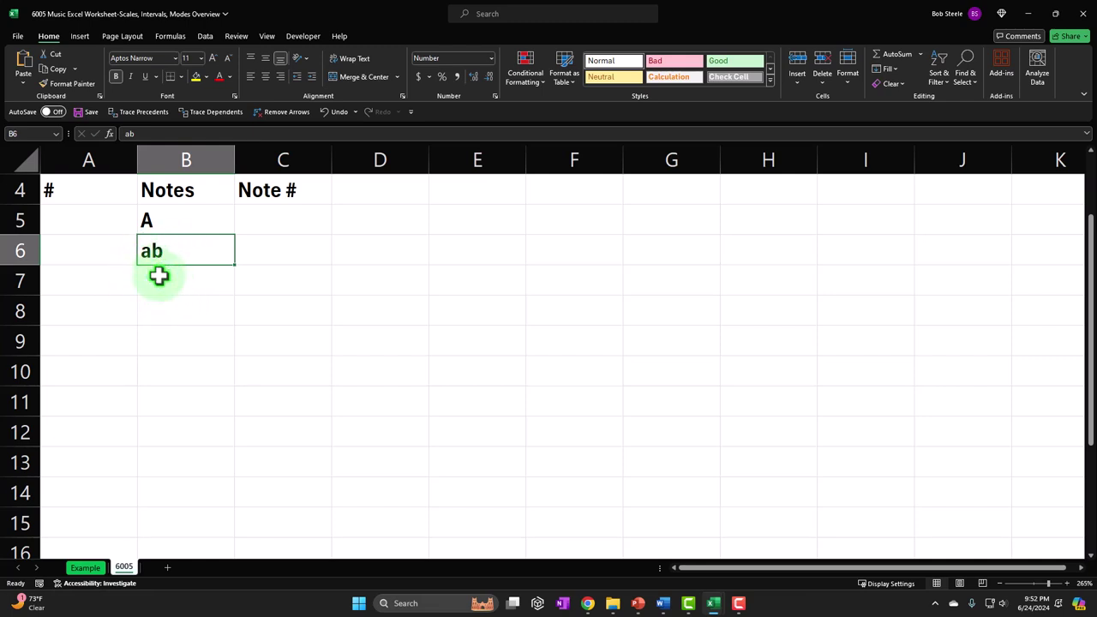
Step: Enter the notes B, C, cd, D and de in B7 through B11
click(157, 275)
text(B)
key(Return)
text(C)
key(Return)
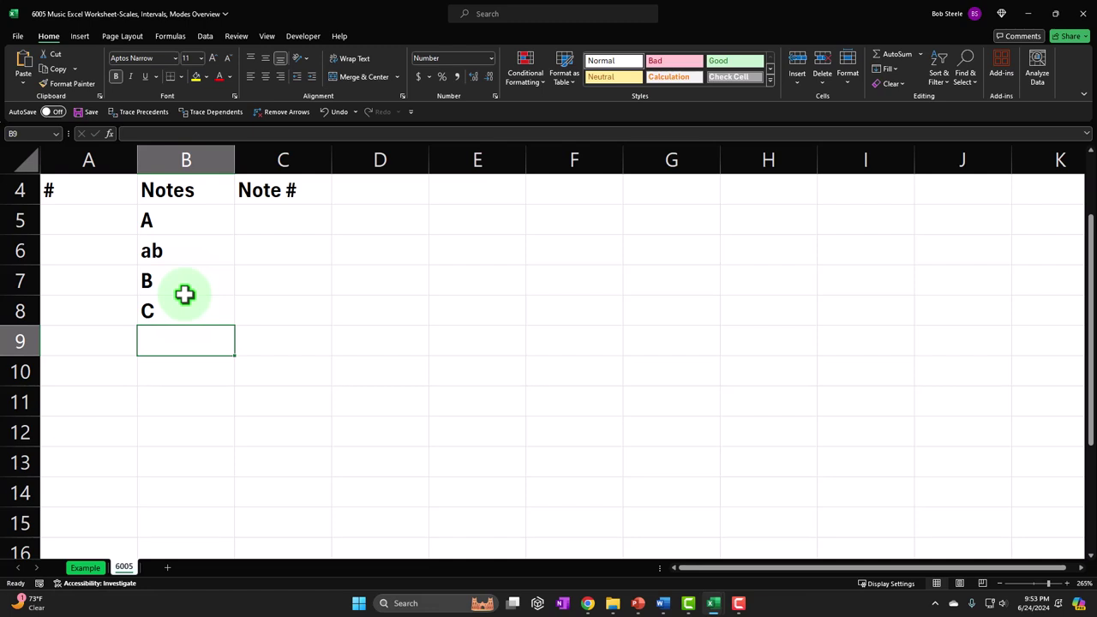
text(cd)
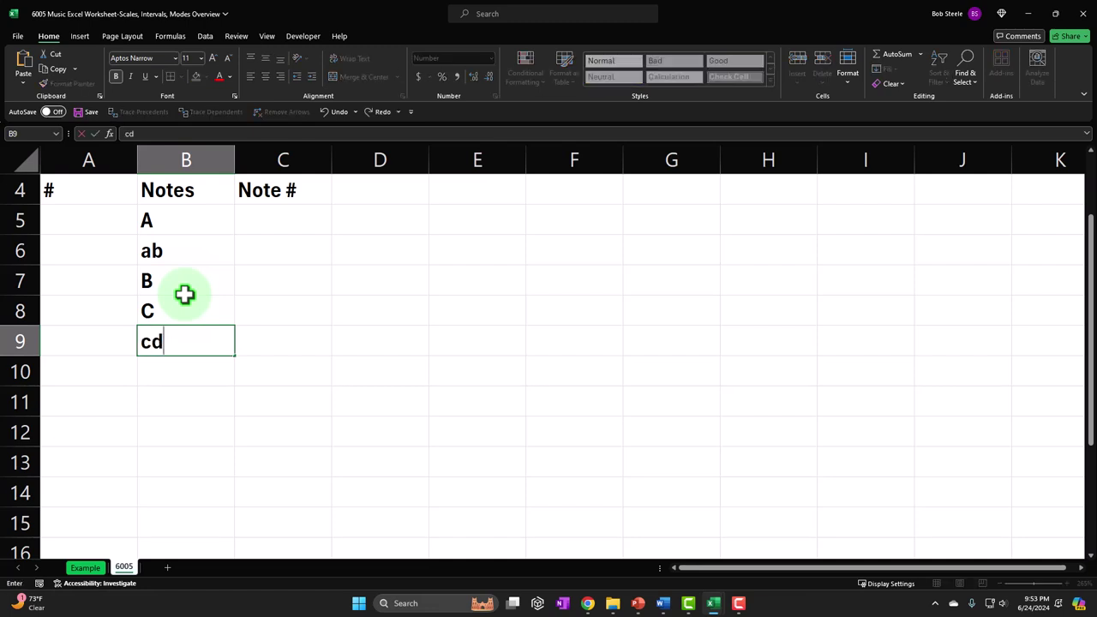
key(Return)
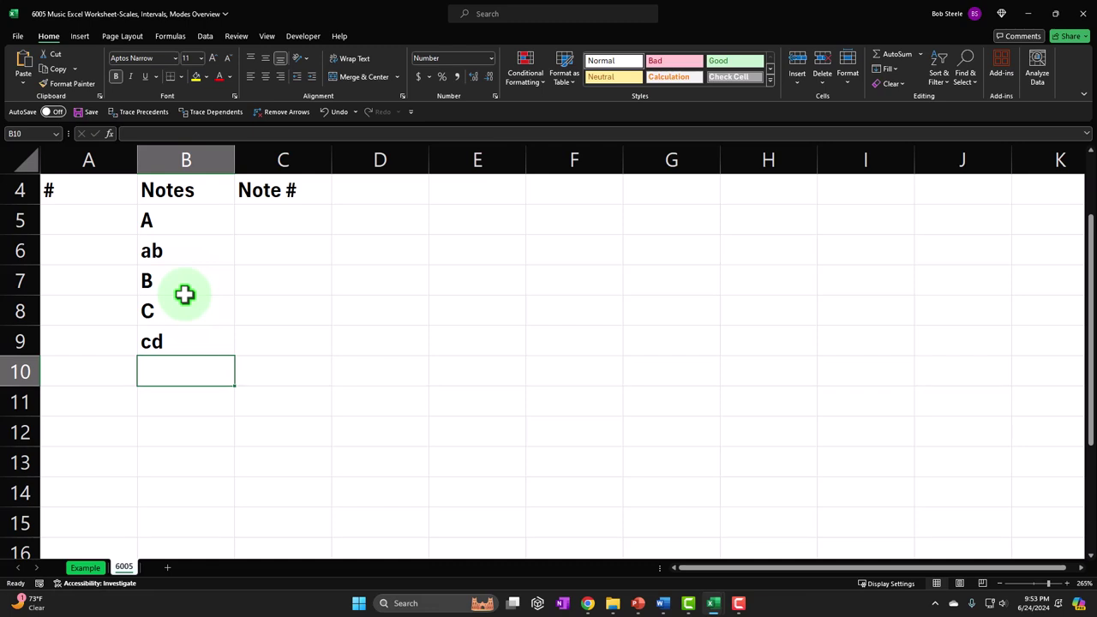
text(D)
key(Return)
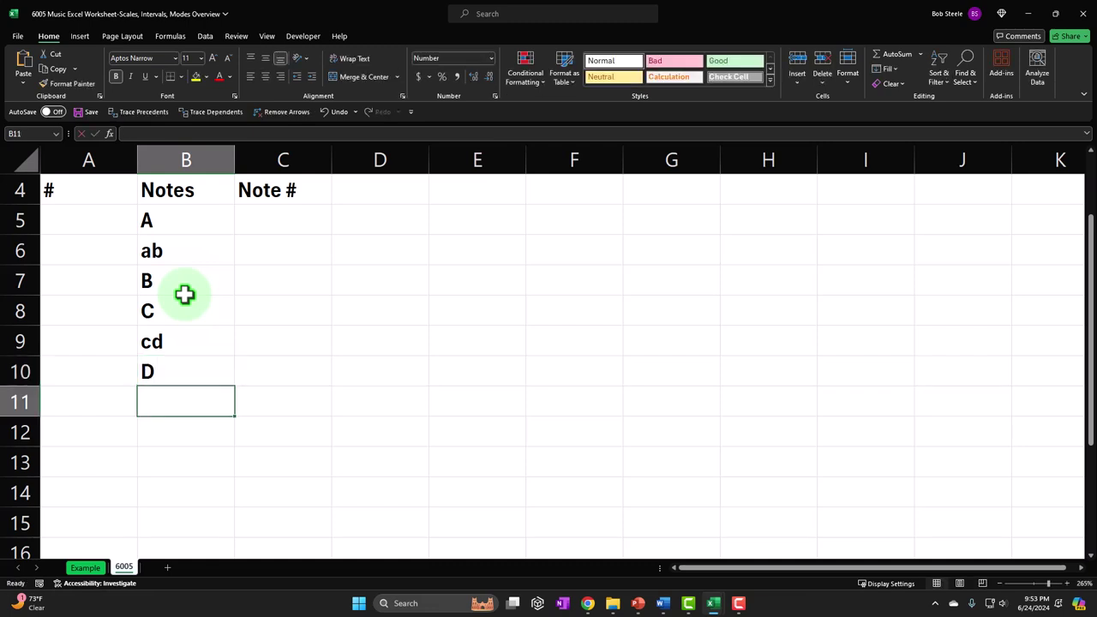
text(de)
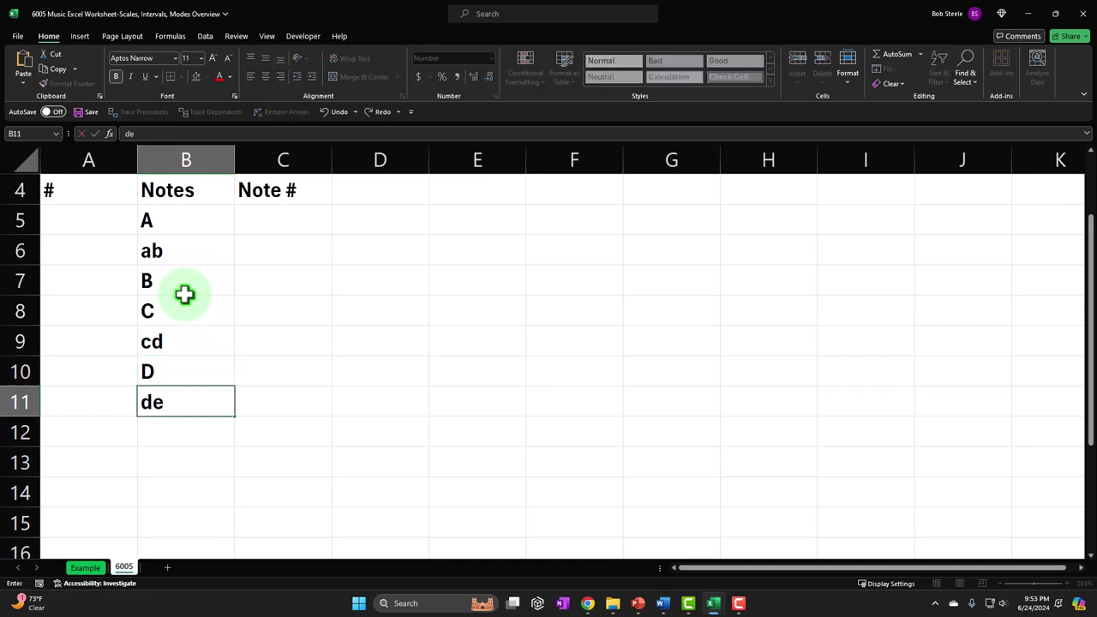
key(Return)
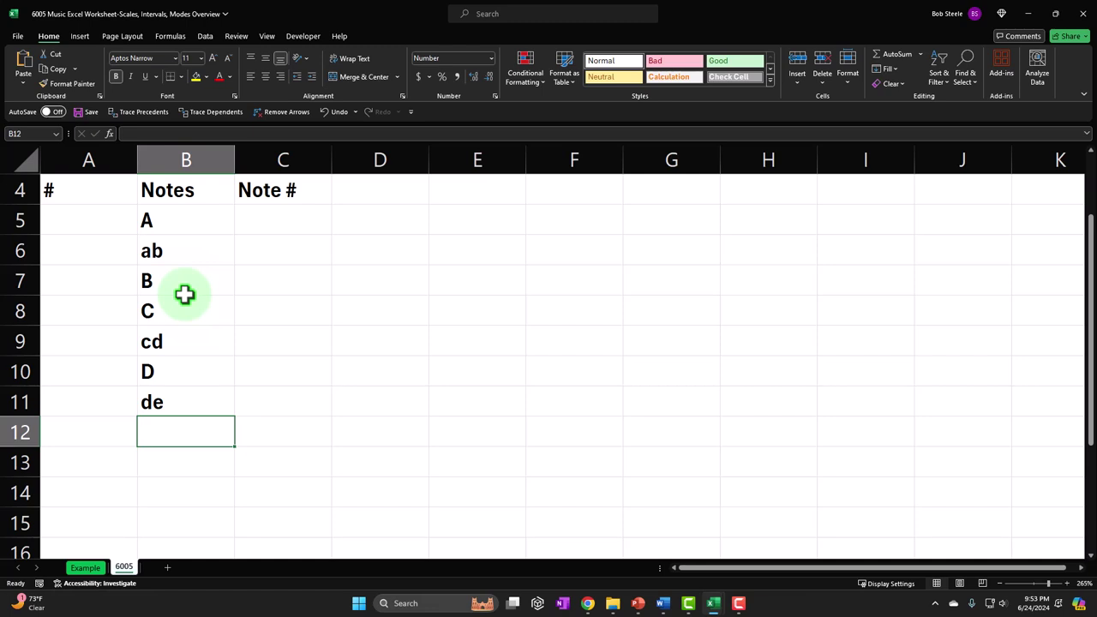
Step: Enter the notes E, F, fg, G and ga in B12 through B16
text(E)
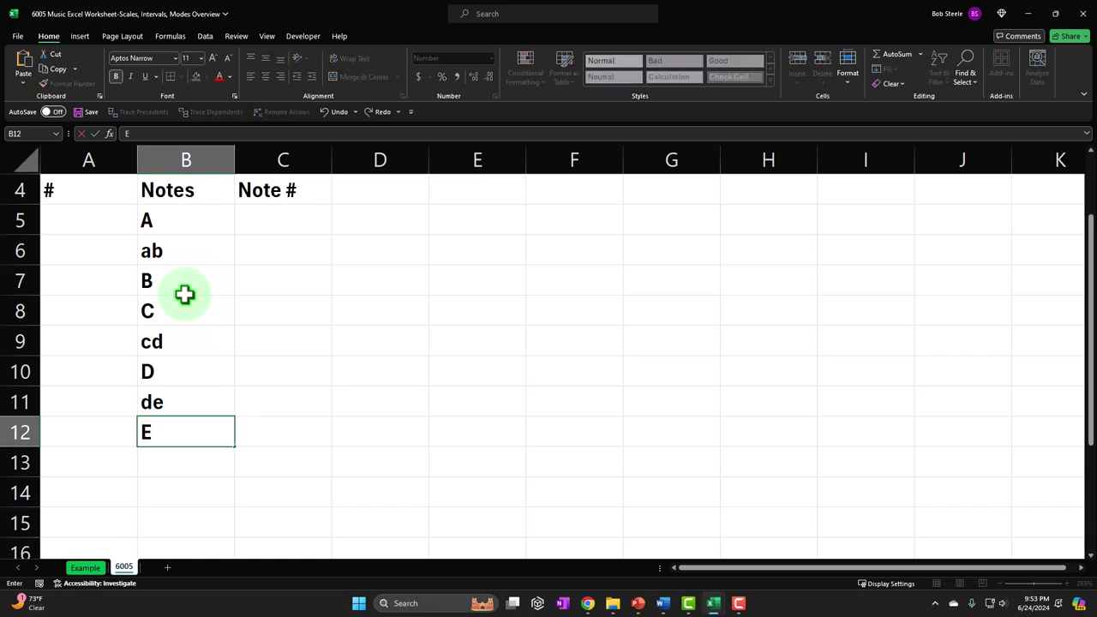
key(Return)
text(F)
key(Return)
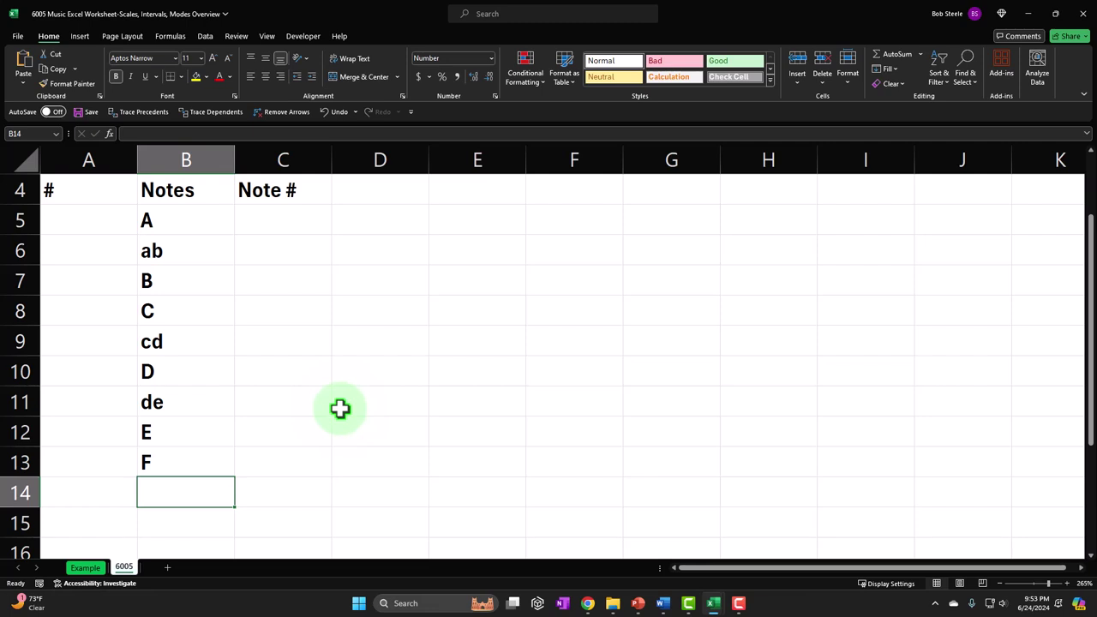
text(fg)
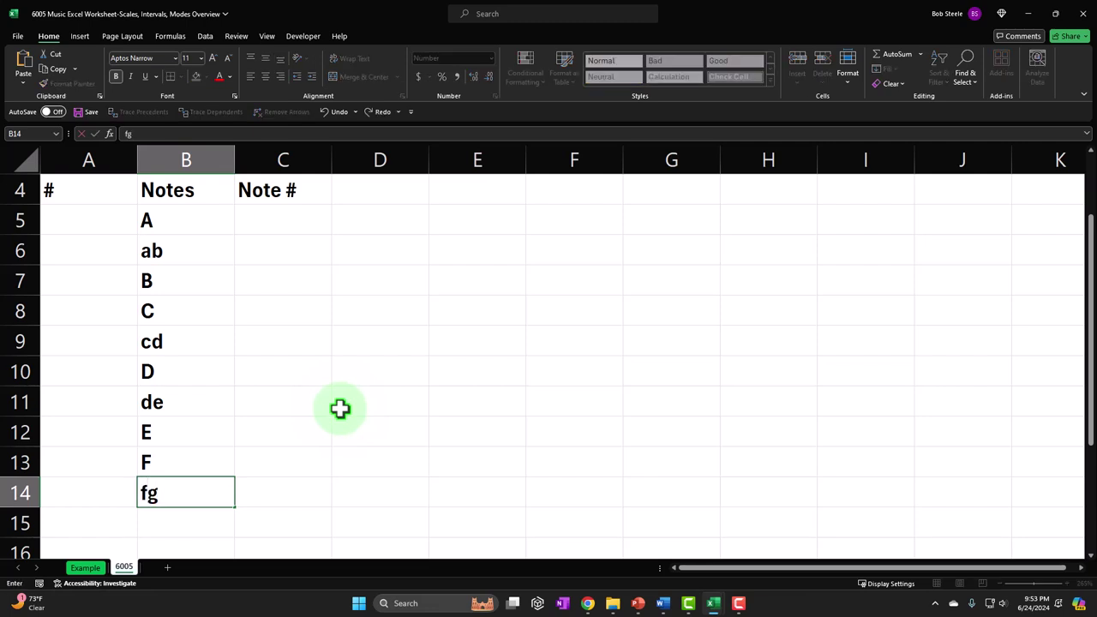
key(Return)
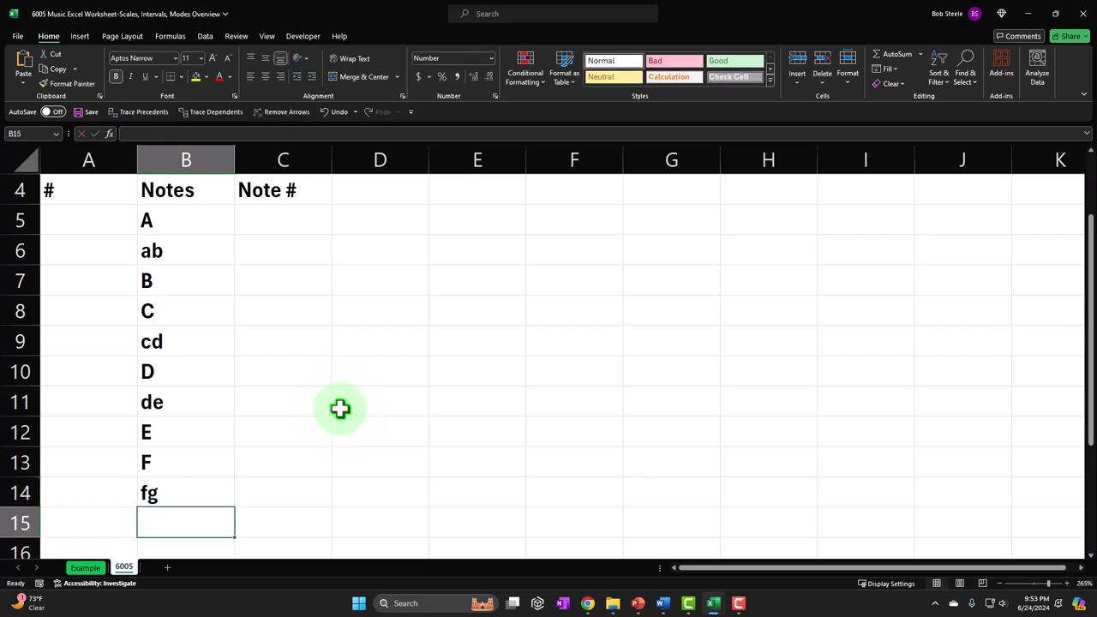
text(G)
key(Return)
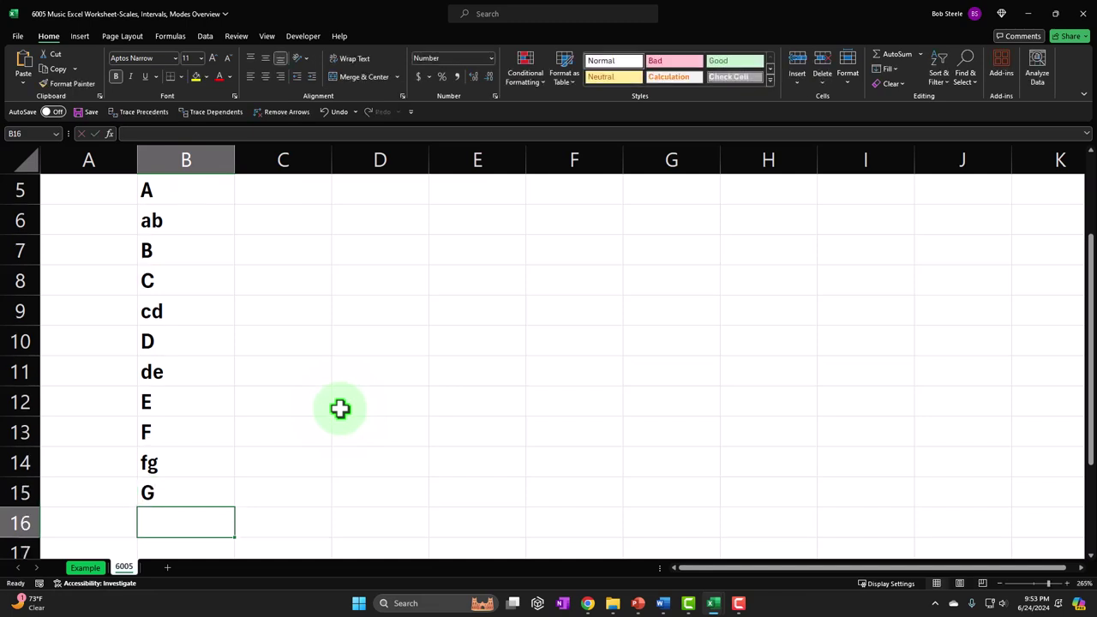
text(ga)
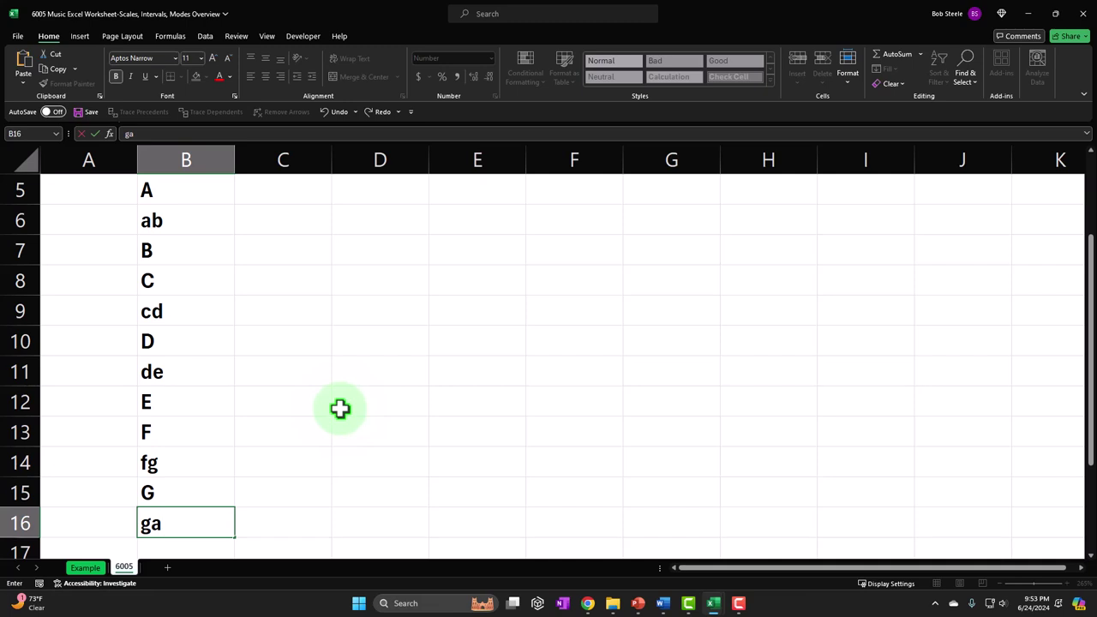
key(Return)
click(341, 409)
scroll(340, 409, down, 1)
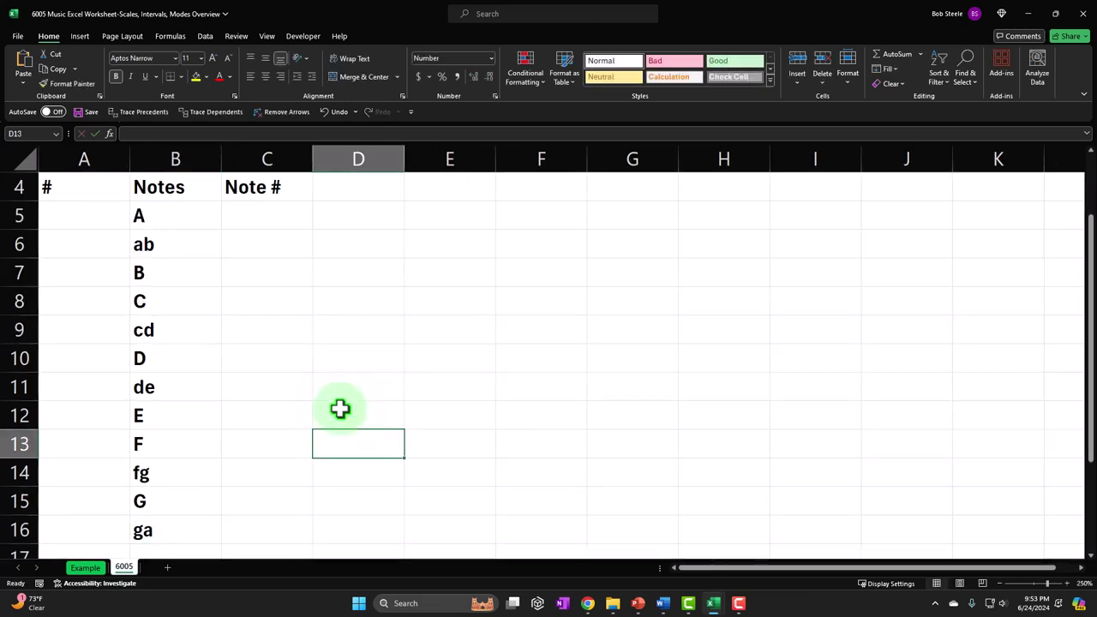
click(202, 222)
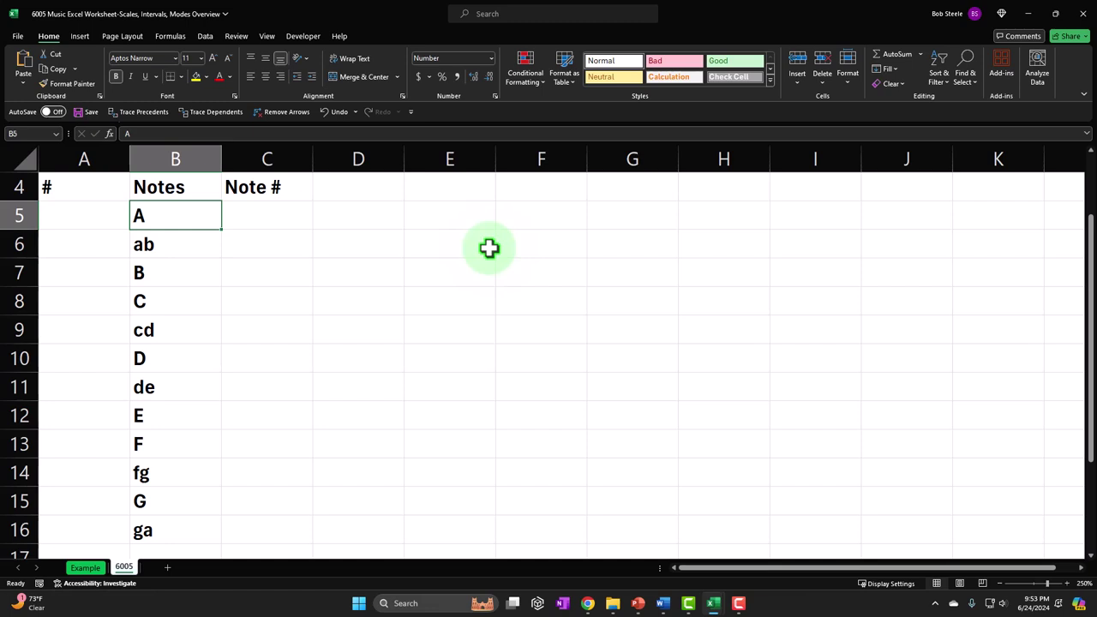
key(Down)
key(Down)
key(Down)
key(Down)
key(Down)
key(Down)
key(Down)
key(Down)
key(Down)
key(Down)
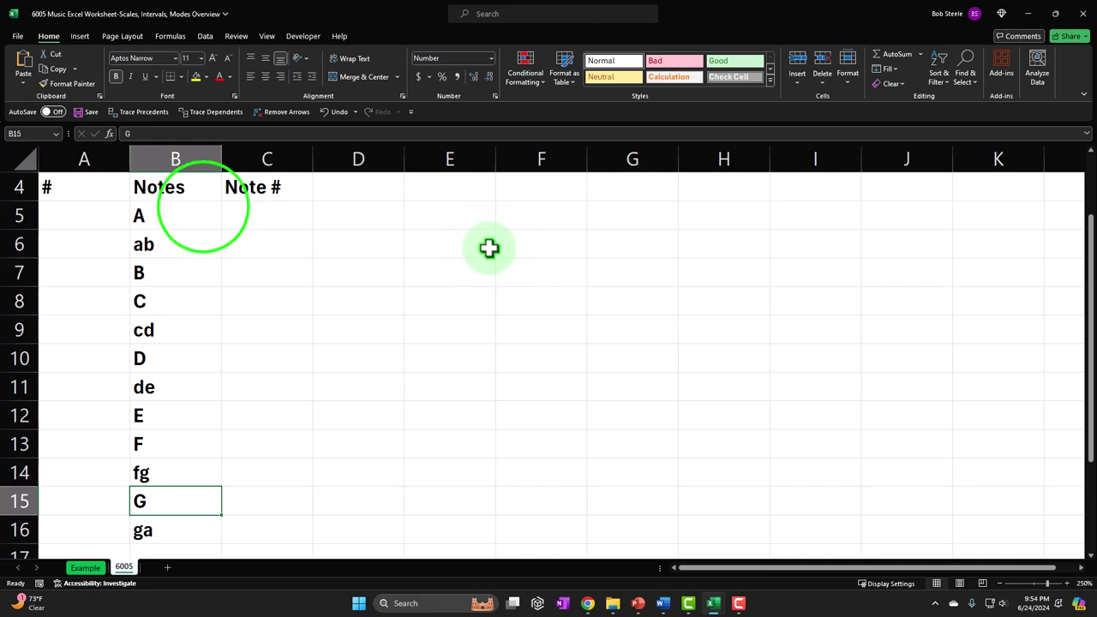
click(204, 213)
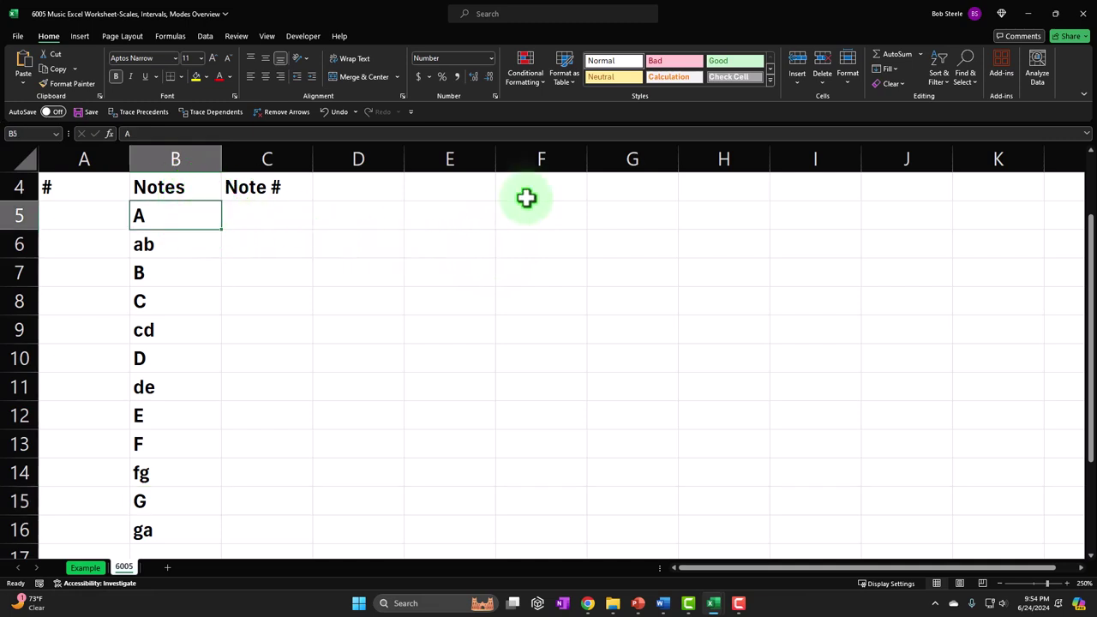
key(Down)
key(Down)
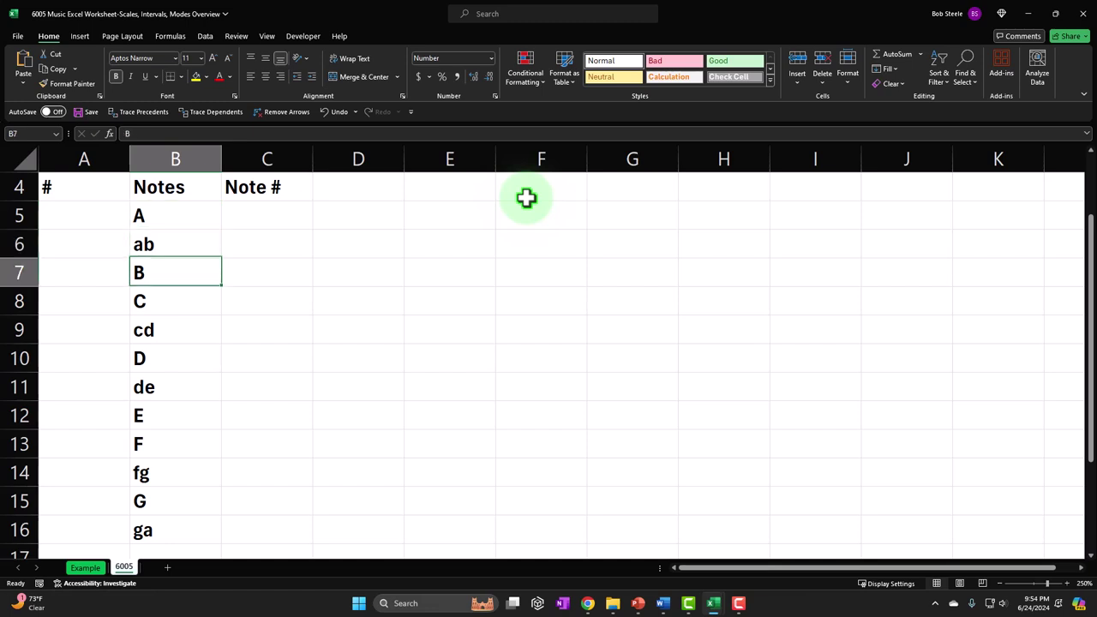
key(Down)
key(Down)
key(Down)
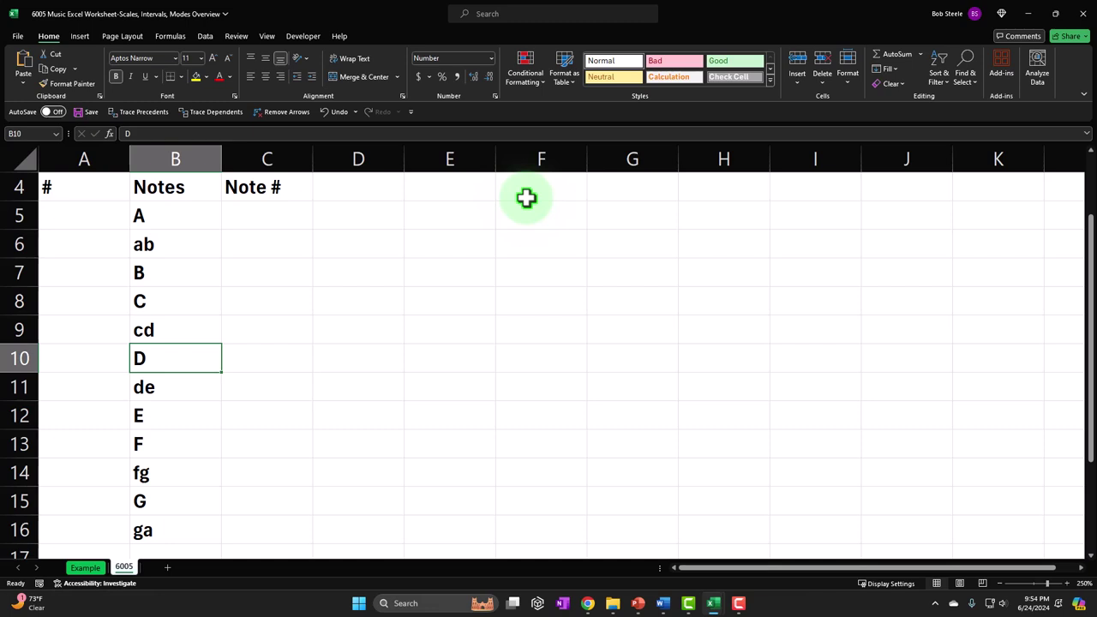
click(191, 216)
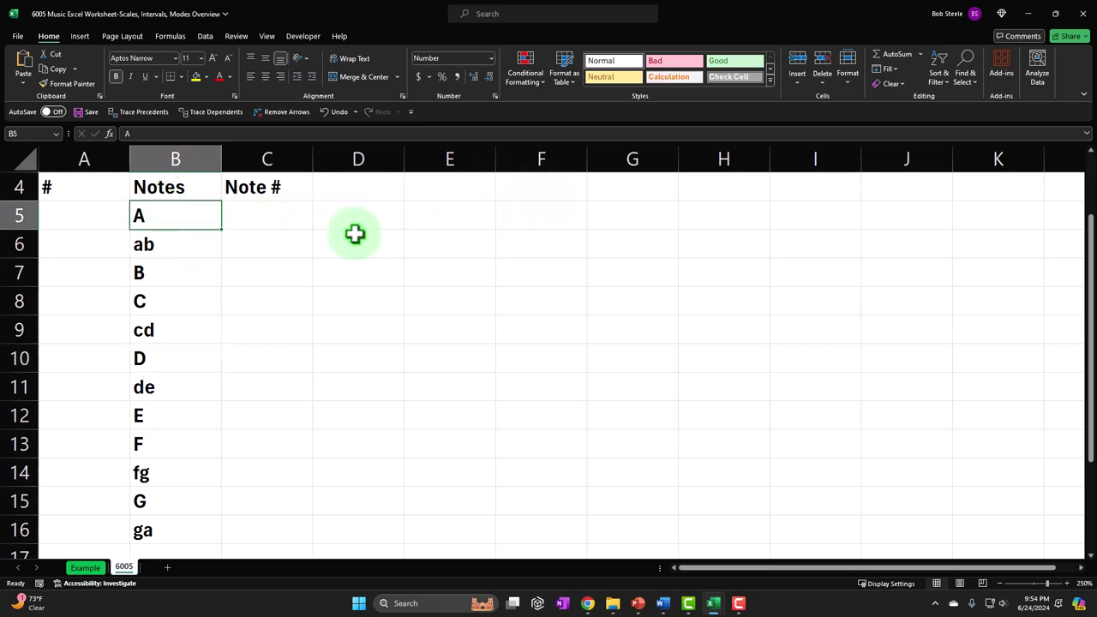
key(Down)
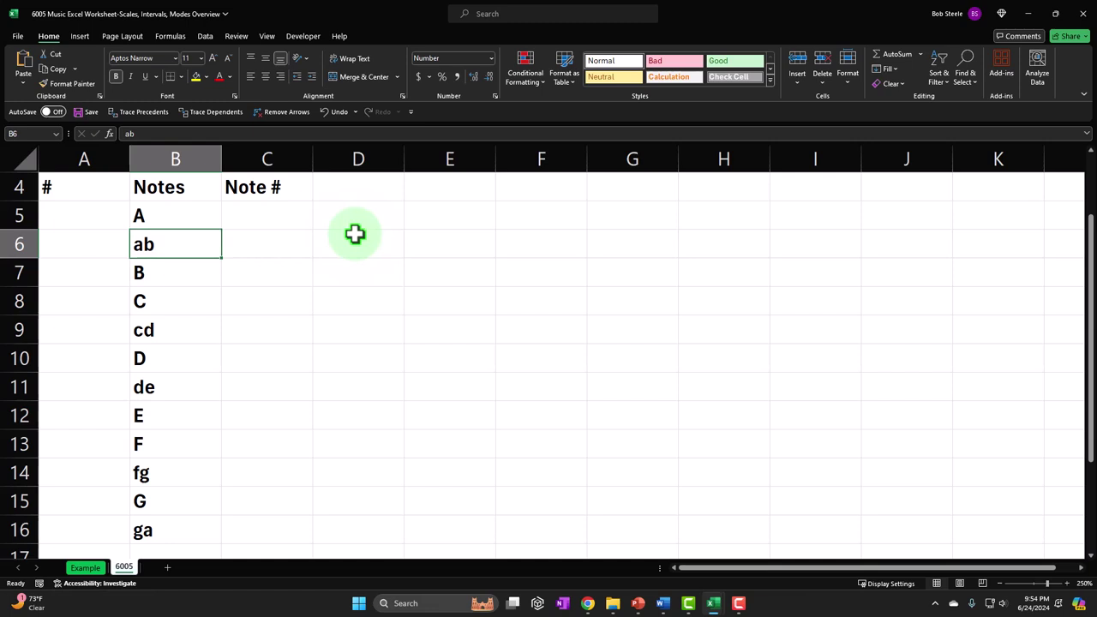
key(Down)
key(Down)
key(Down)
key(Down)
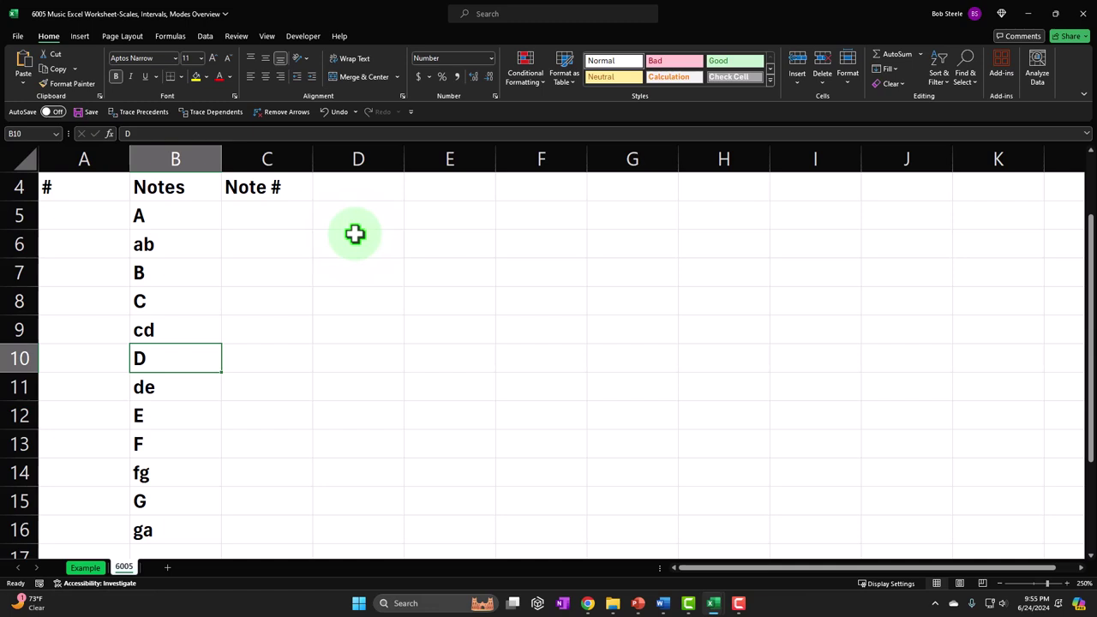
key(Up)
key(Down)
key(Up)
key(Up)
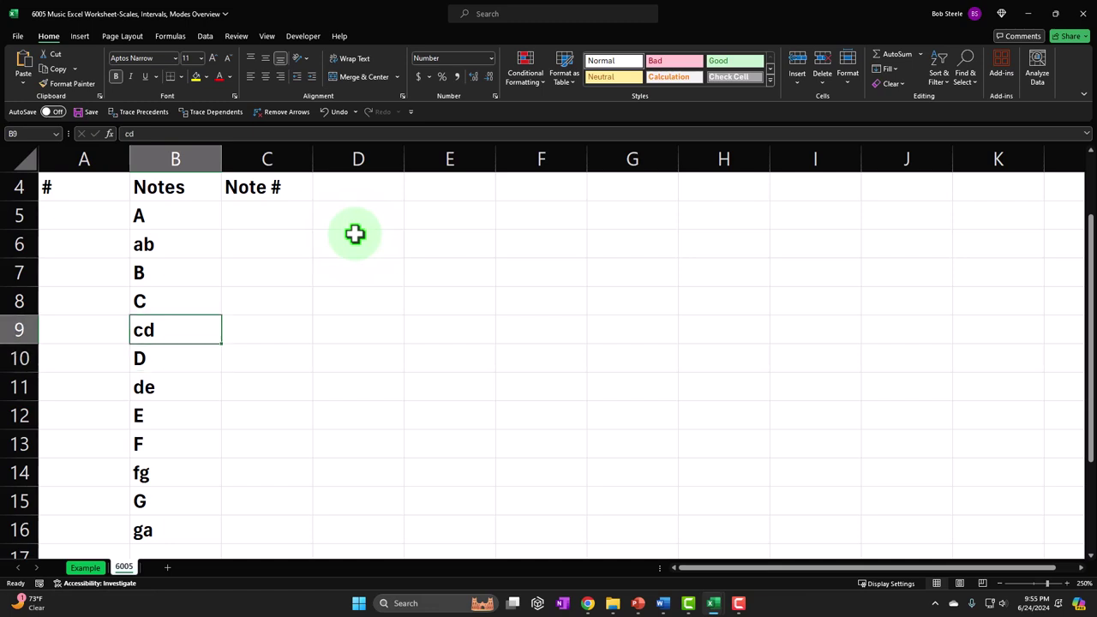
key(Up)
key(Up)
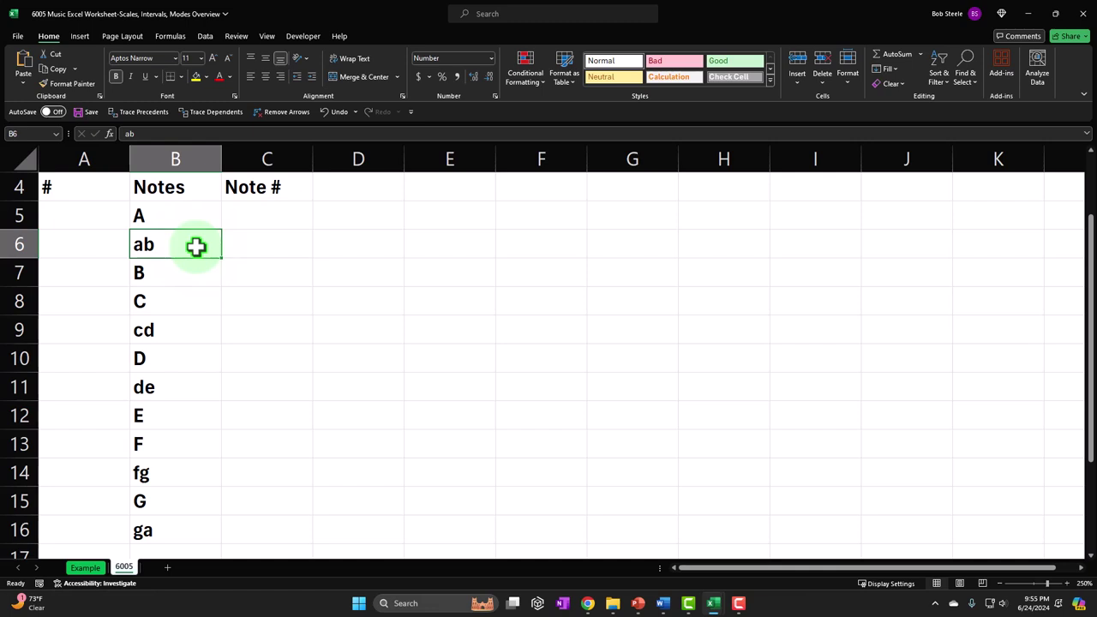
key(Left)
key(Up)
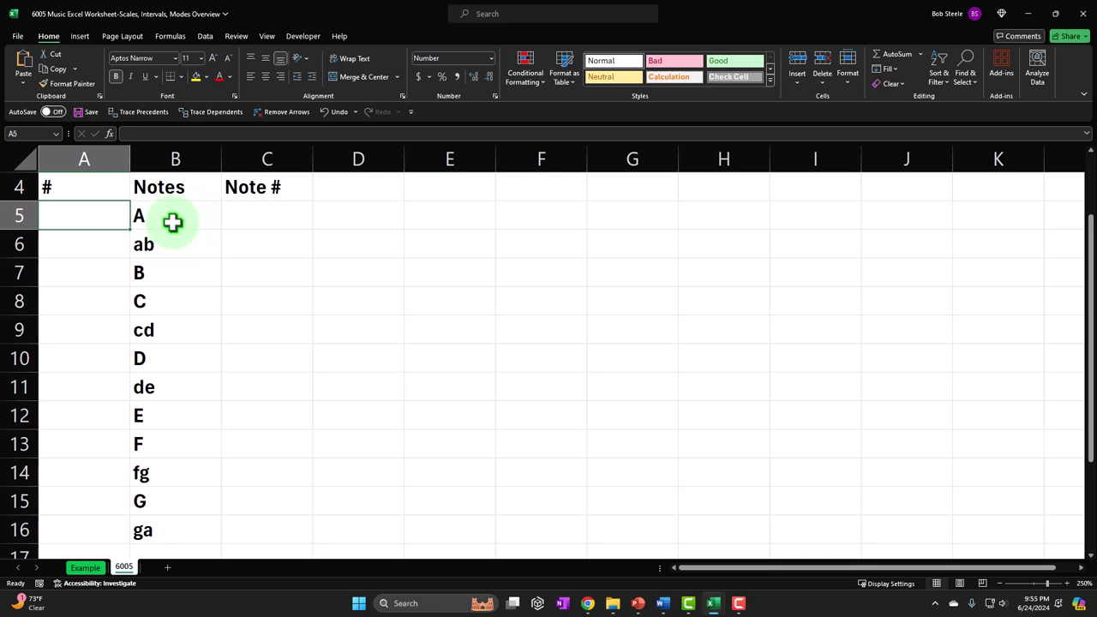
text(1)
key(Return)
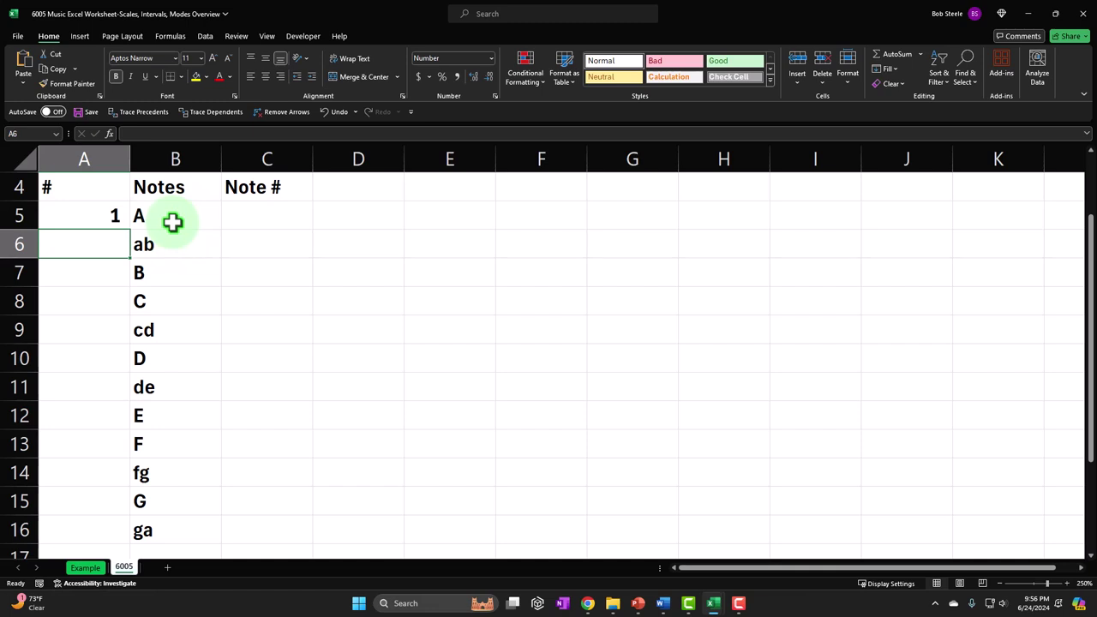
click(90, 216)
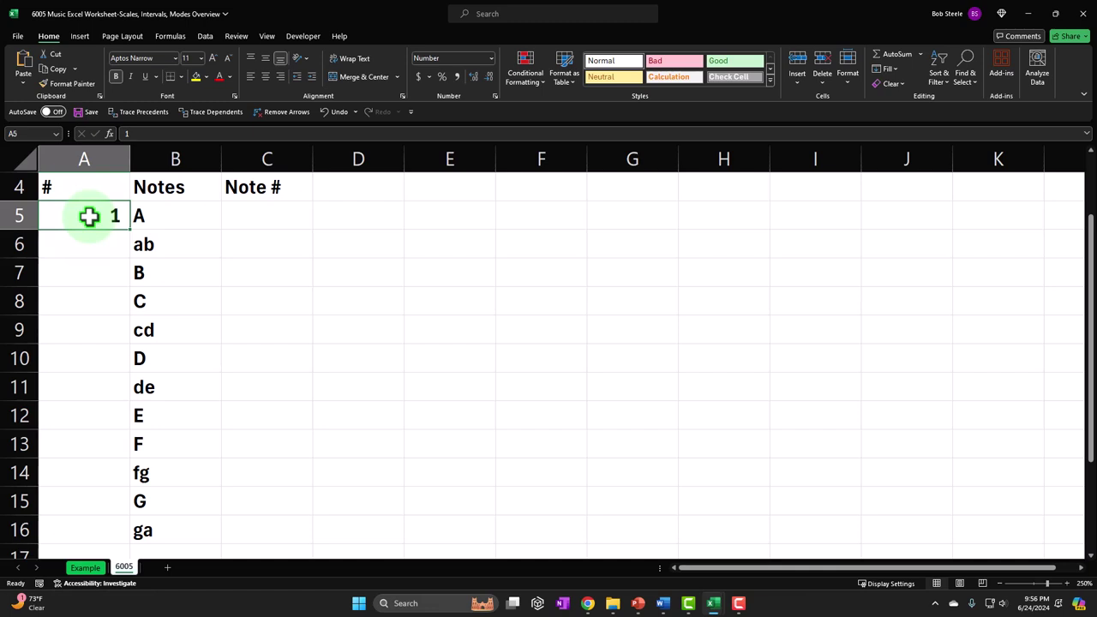
click(176, 228)
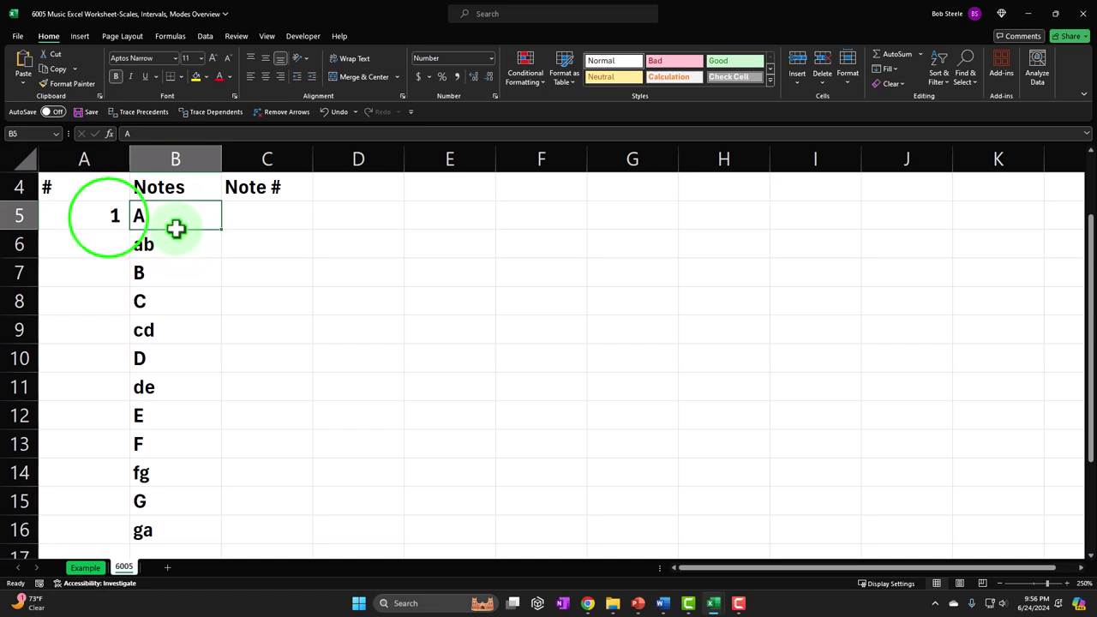
click(109, 217)
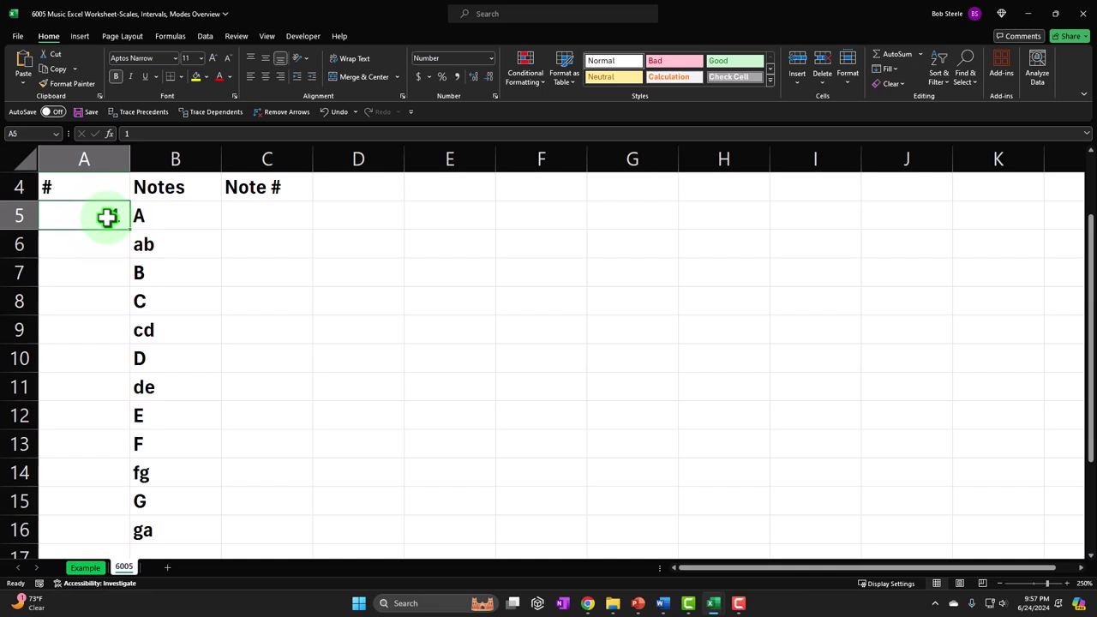
key(Return)
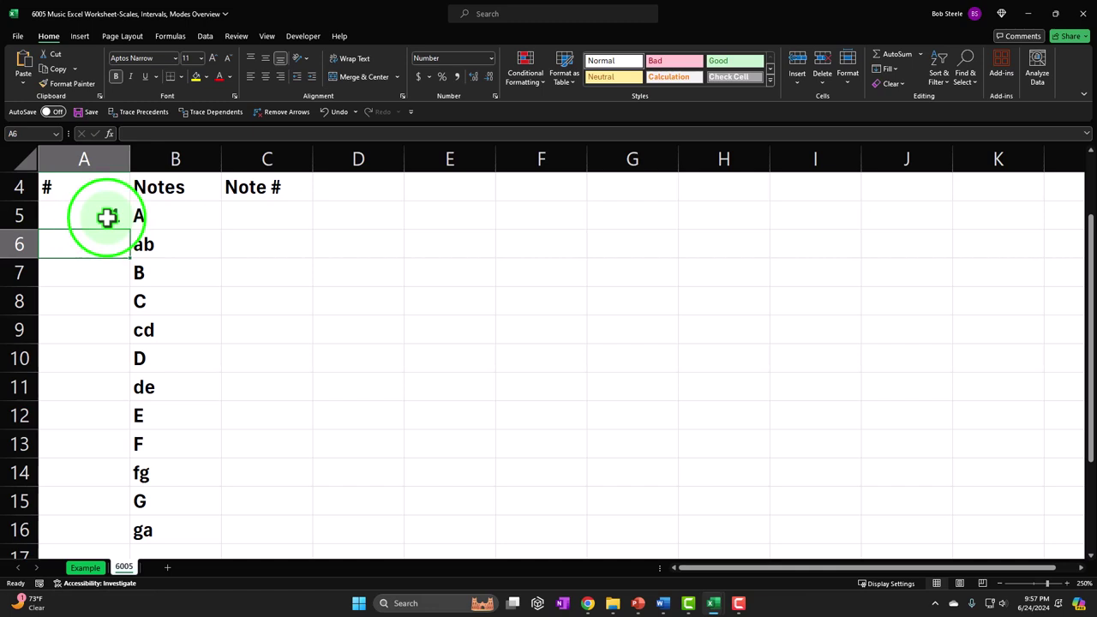
Step: Put 2 in A6, fill A5:A6 down to A16 for 1–12, then select A4:C4
click(106, 217)
key(Return)
text(2)
key(Return)
drag(106, 217, 103, 237)
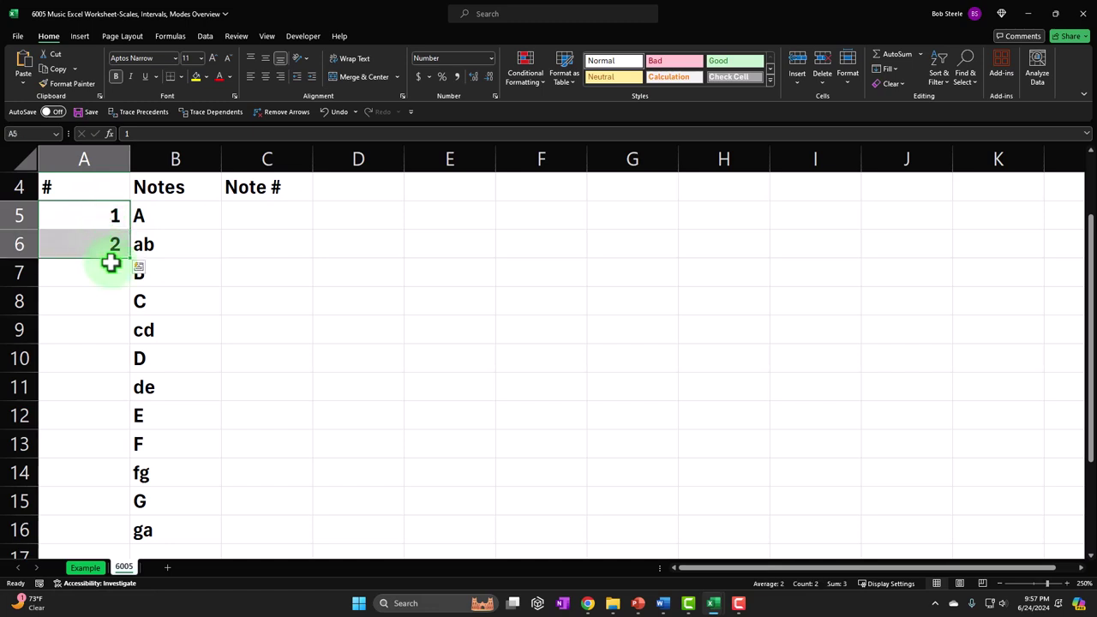
drag(131, 262, 128, 533)
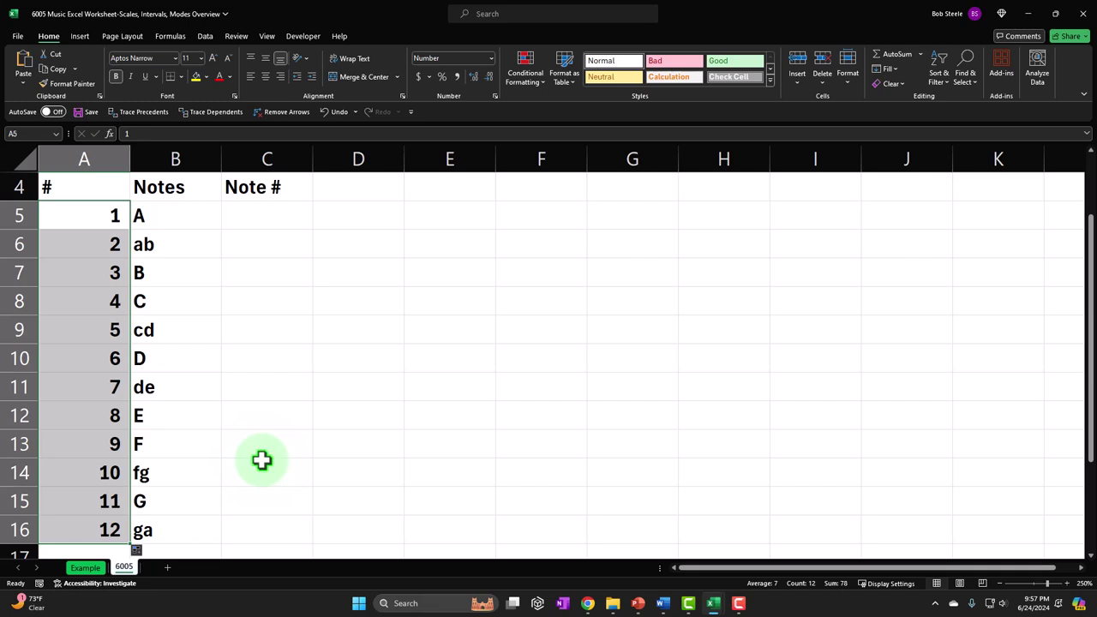
drag(81, 186, 237, 188)
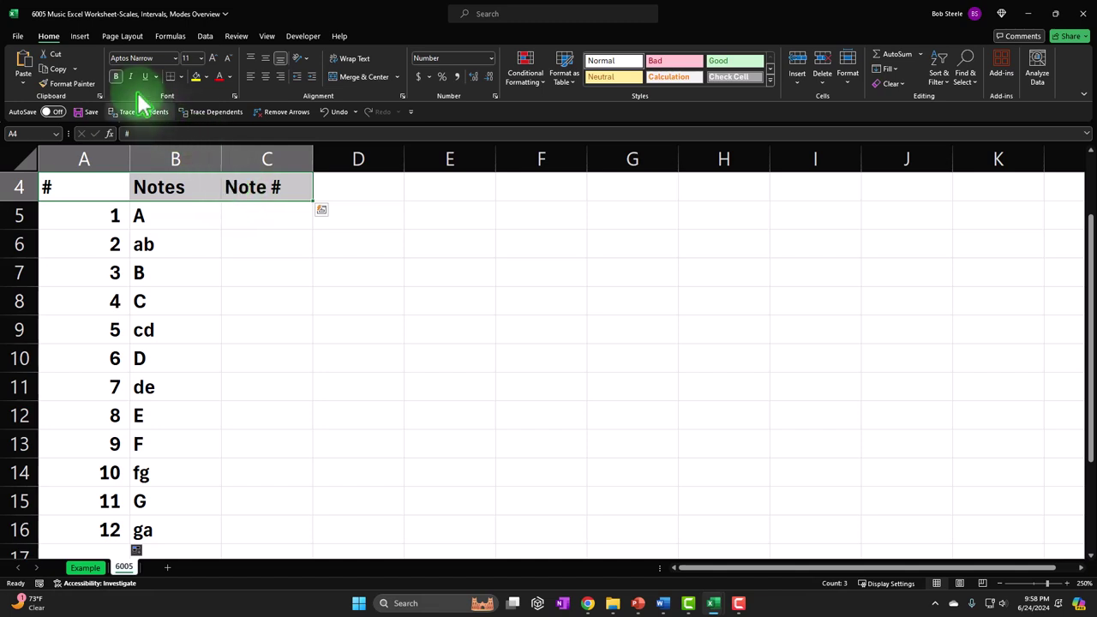
Step: Give the #, Notes and Note # headers in A4:C4 a black fill with white text
click(55, 54)
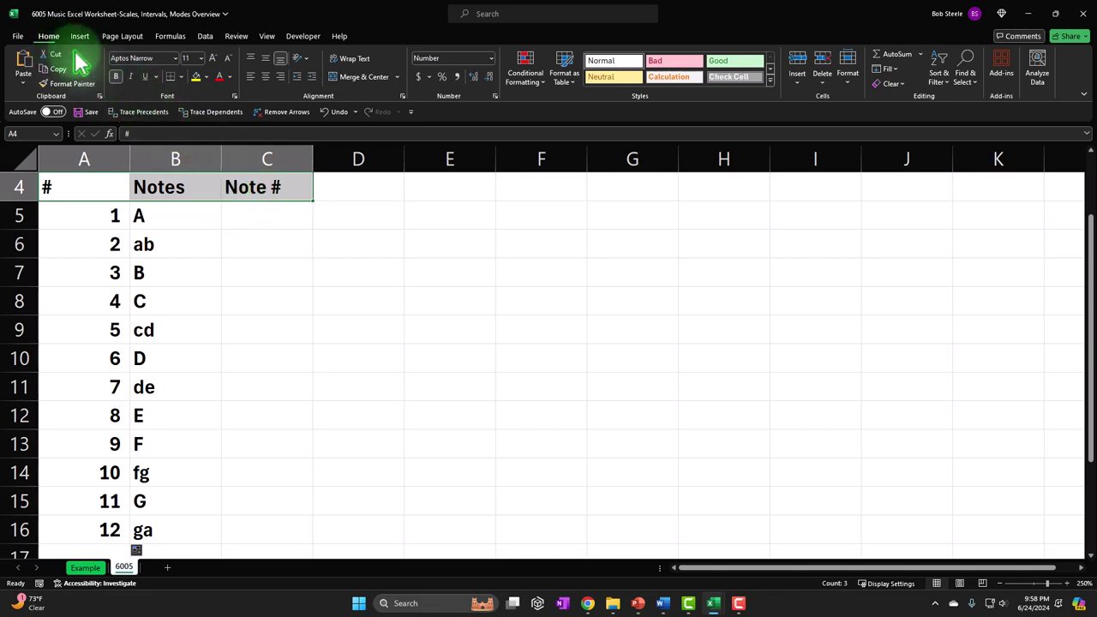
click(205, 76)
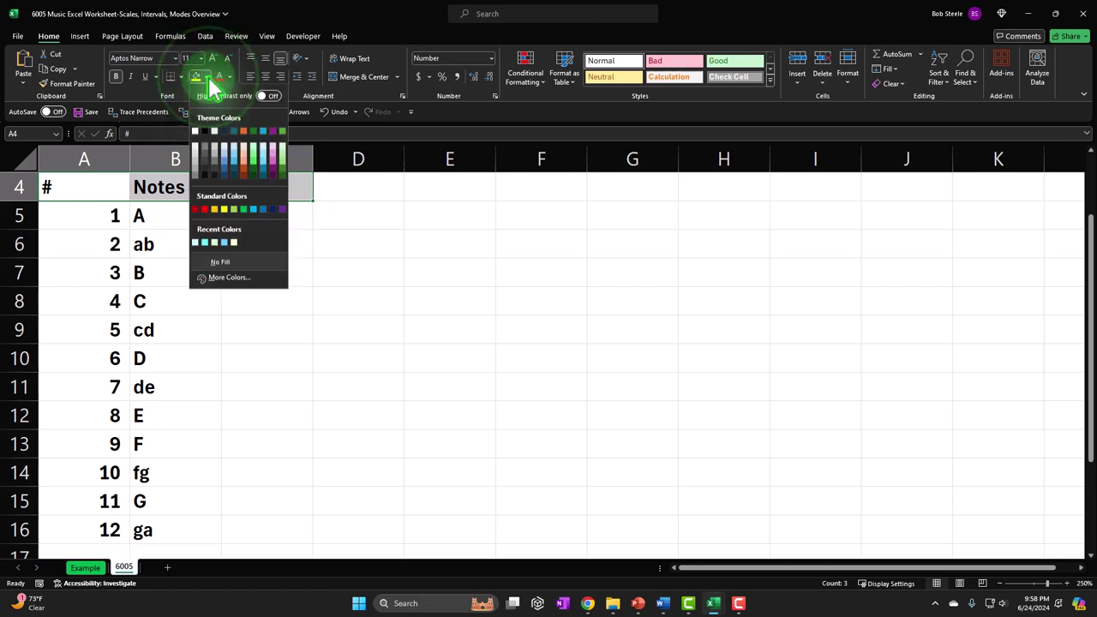
click(205, 131)
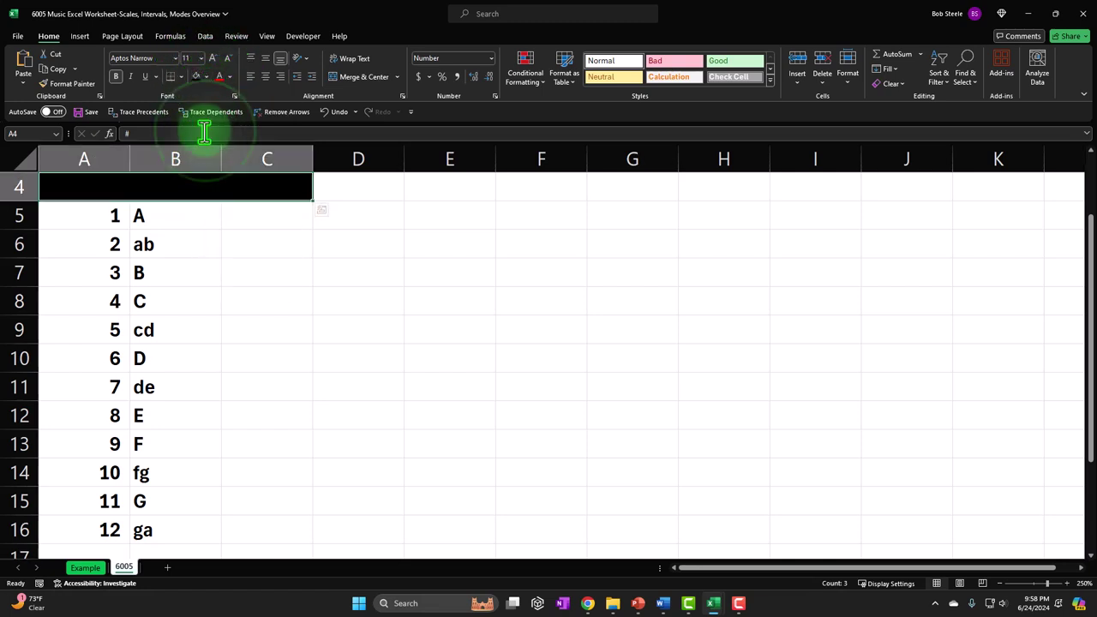
click(230, 76)
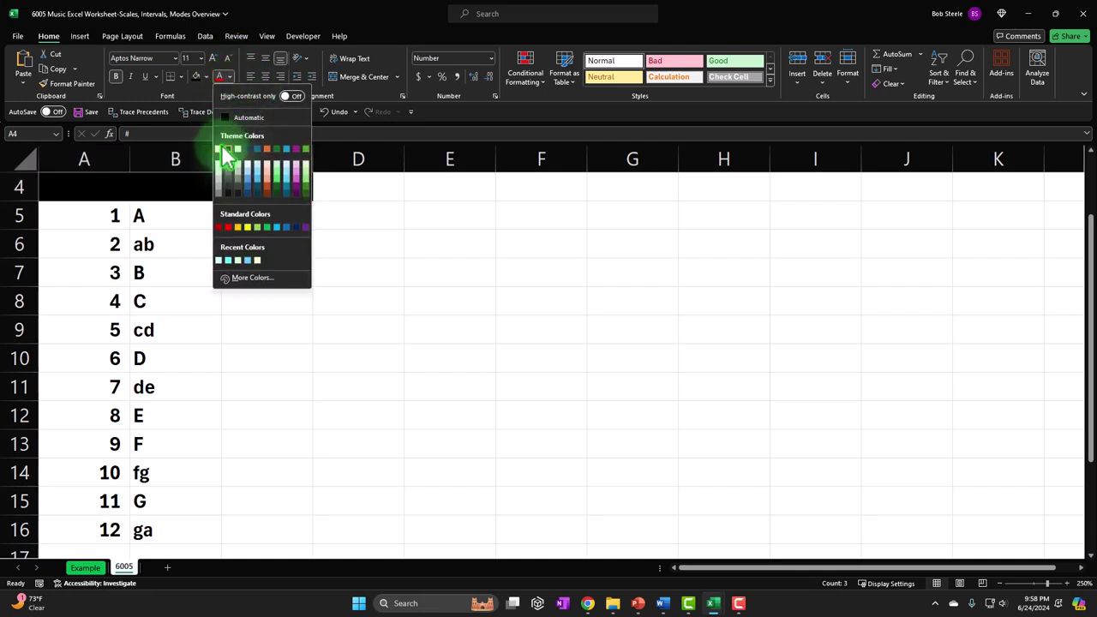
click(224, 150)
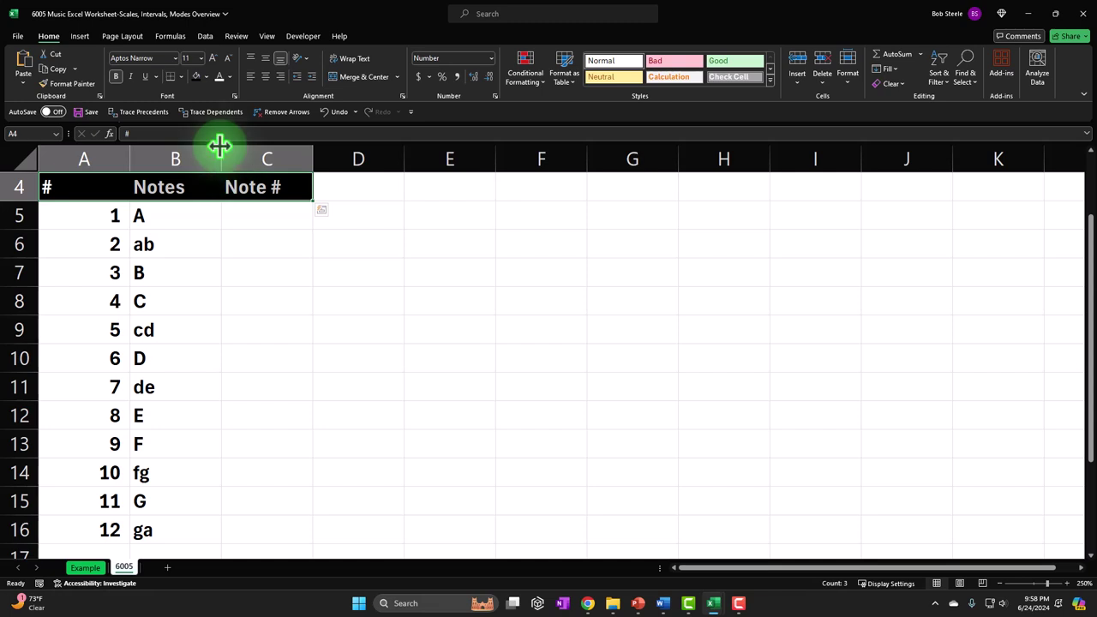
click(79, 36)
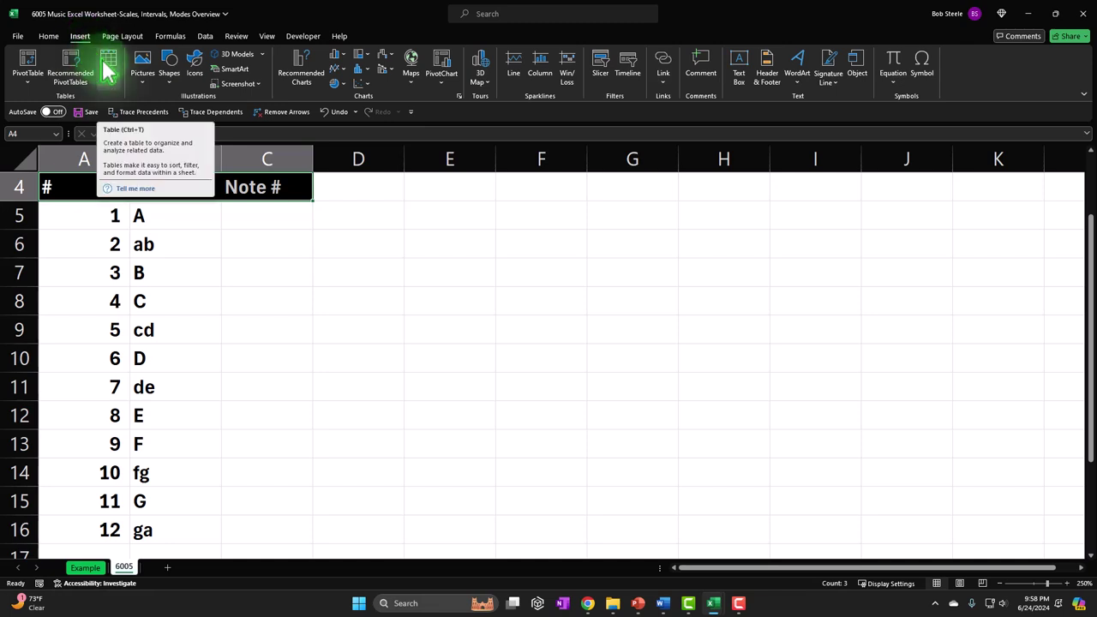
click(51, 36)
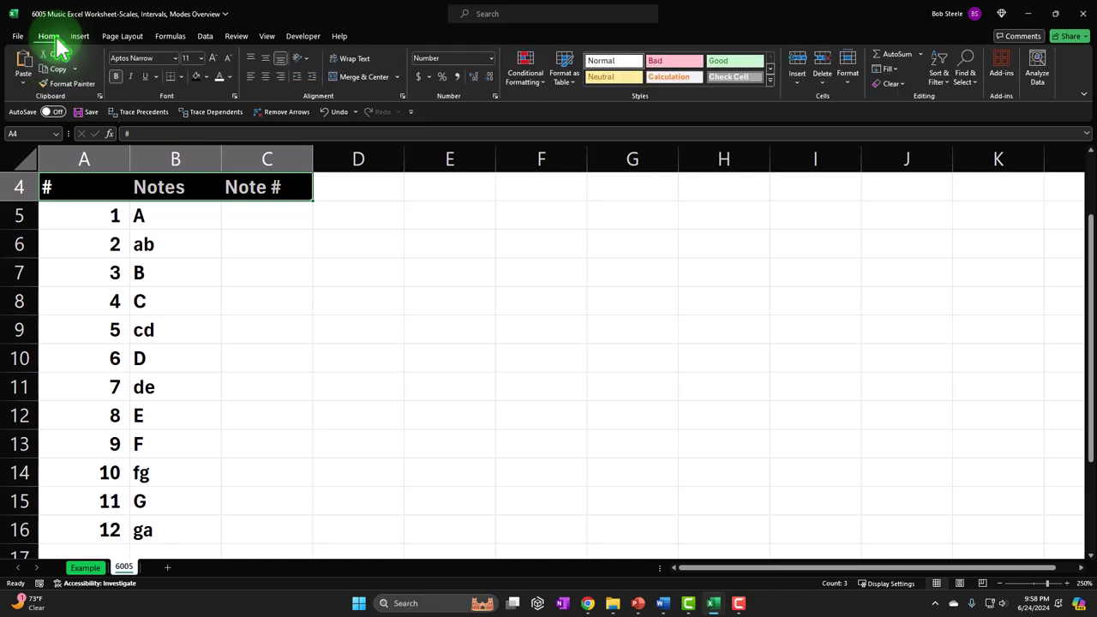
click(232, 216)
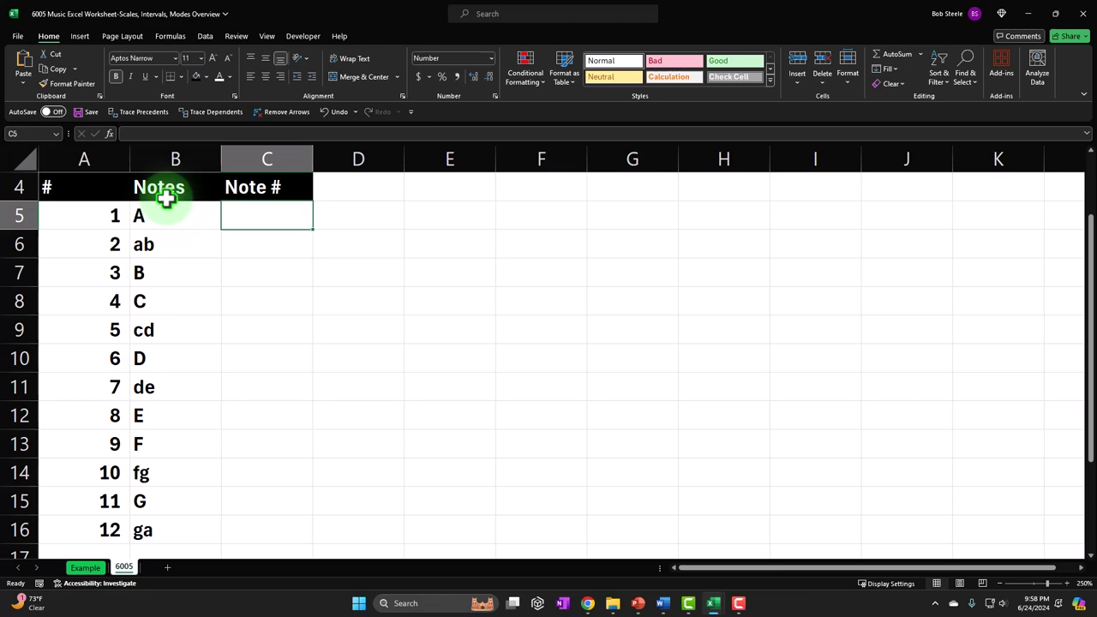
click(85, 567)
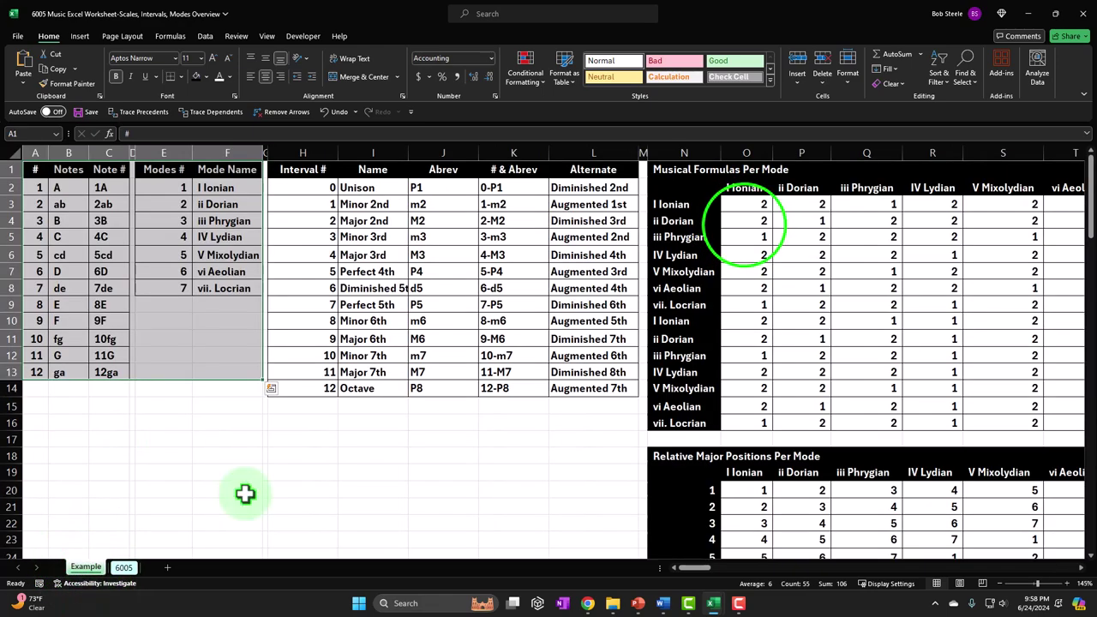
click(744, 223)
key(Right)
key(Right)
key(Right)
key(Right)
key(Right)
key(Right)
key(Right)
key(Right)
key(Right)
key(Right)
key(Right)
key(Right)
key(Right)
key(Right)
key(Right)
key(Right)
key(Right)
key(Right)
key(Right)
key(Right)
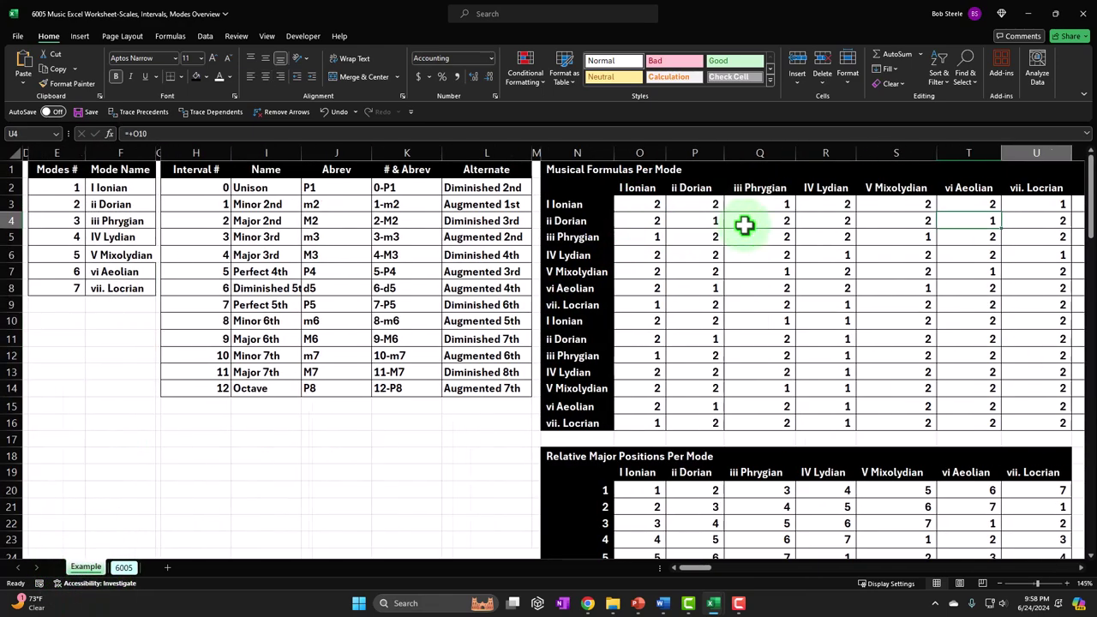
key(Right)
key(Right)
key(Right)
key(Right)
key(Right)
key(Right)
key(Right)
key(Right)
key(Right)
key(Right)
key(Right)
key(Right)
key(Right)
key(Right)
key(Right)
key(Right)
key(Right)
key(Right)
key(Right)
key(Right)
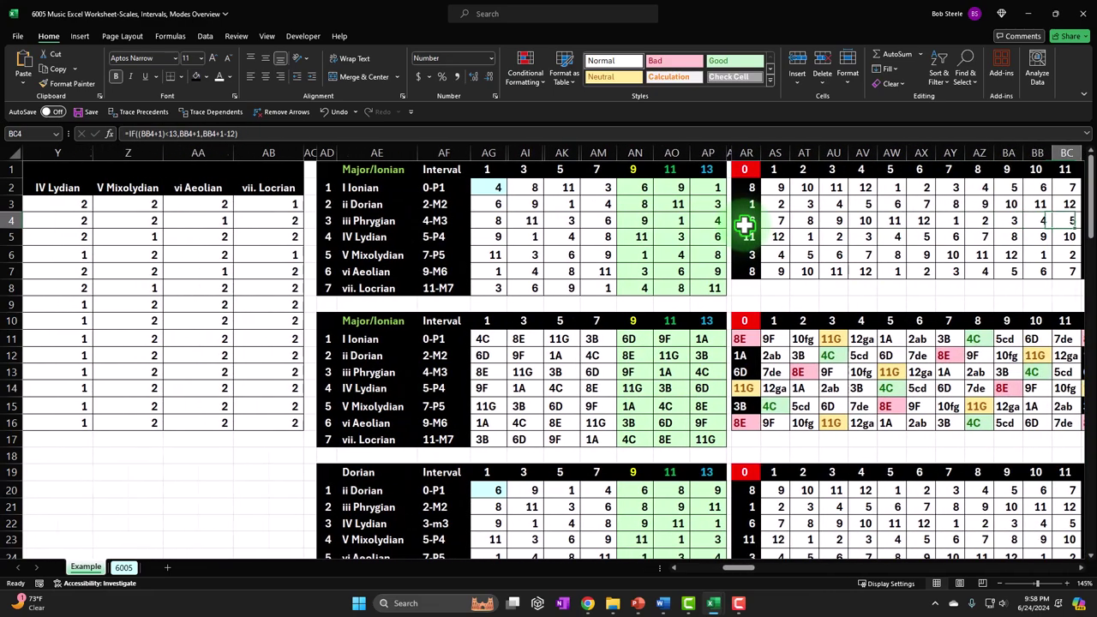
scroll(744, 224, down, 3)
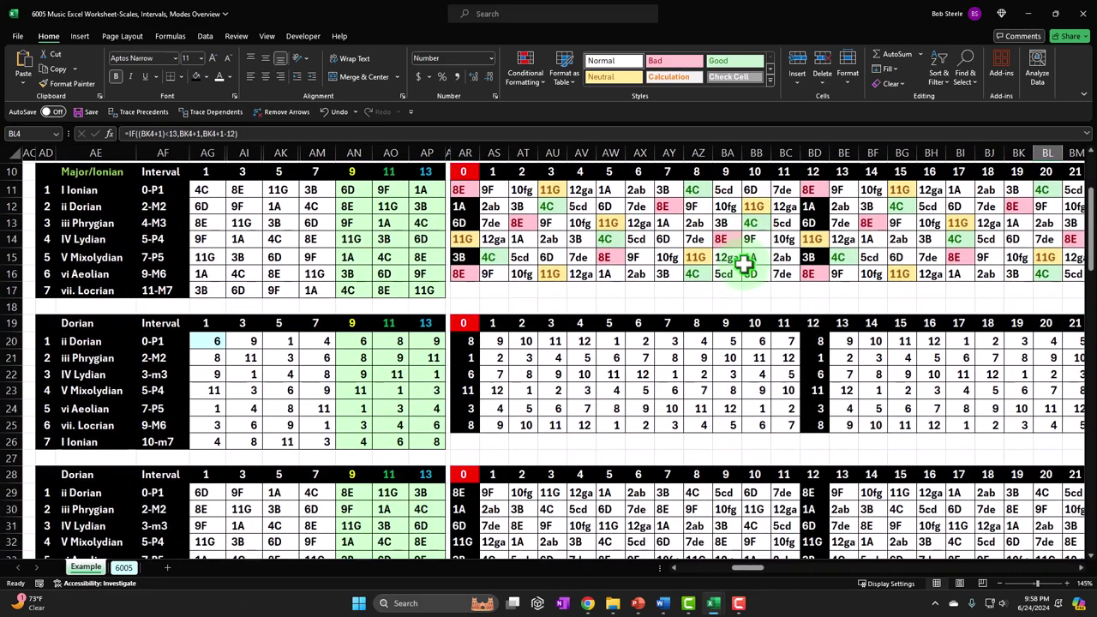
click(463, 189)
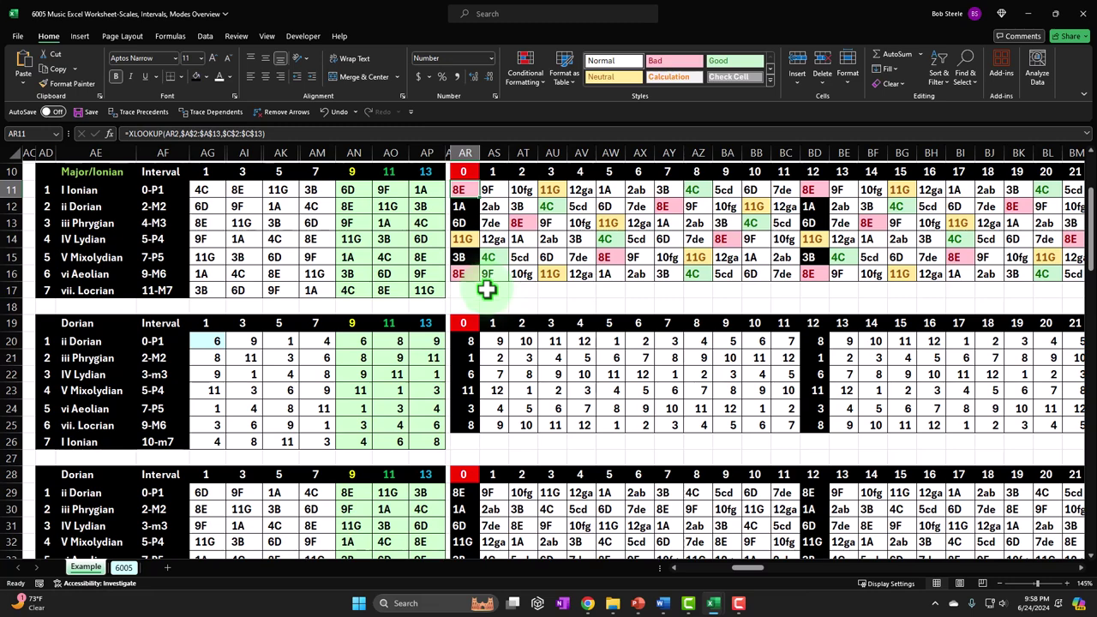
scroll(486, 289, up, 3)
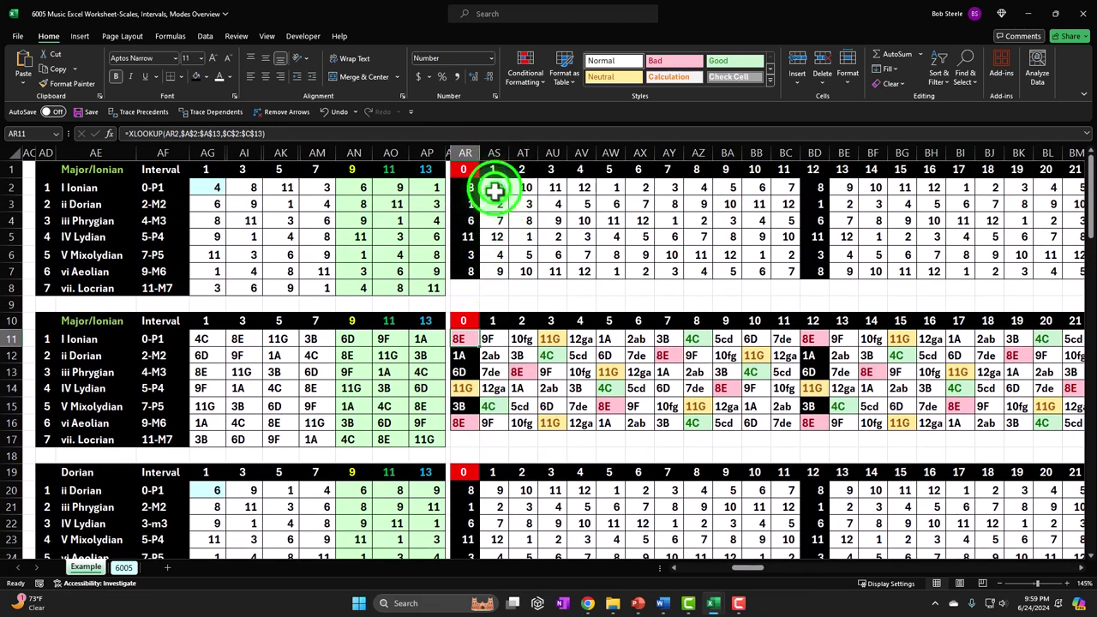
double_click(495, 188)
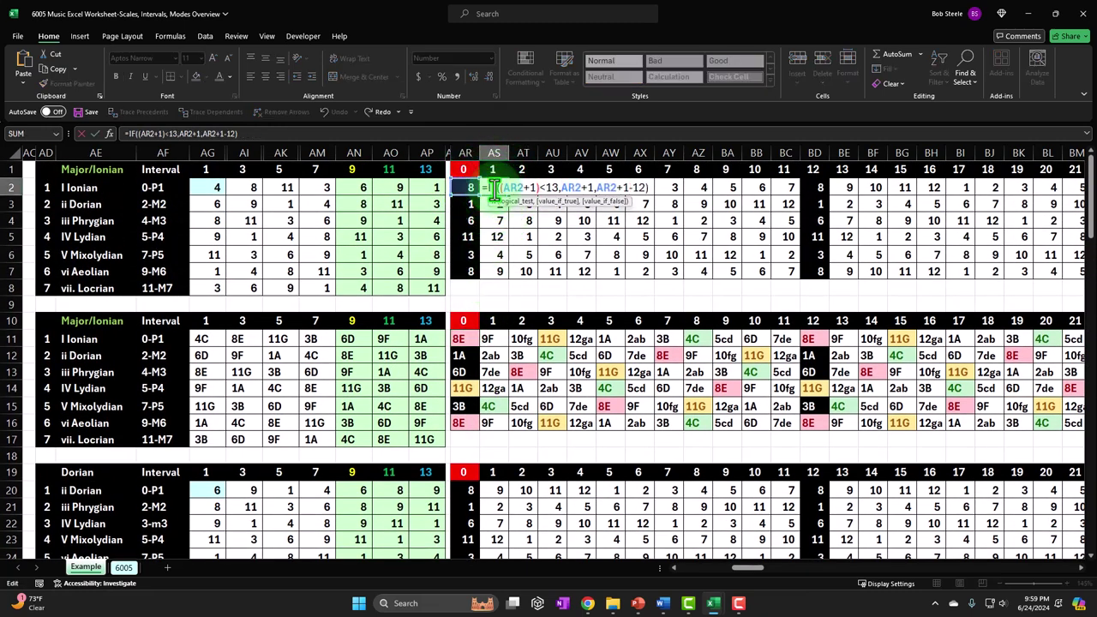
key(Return)
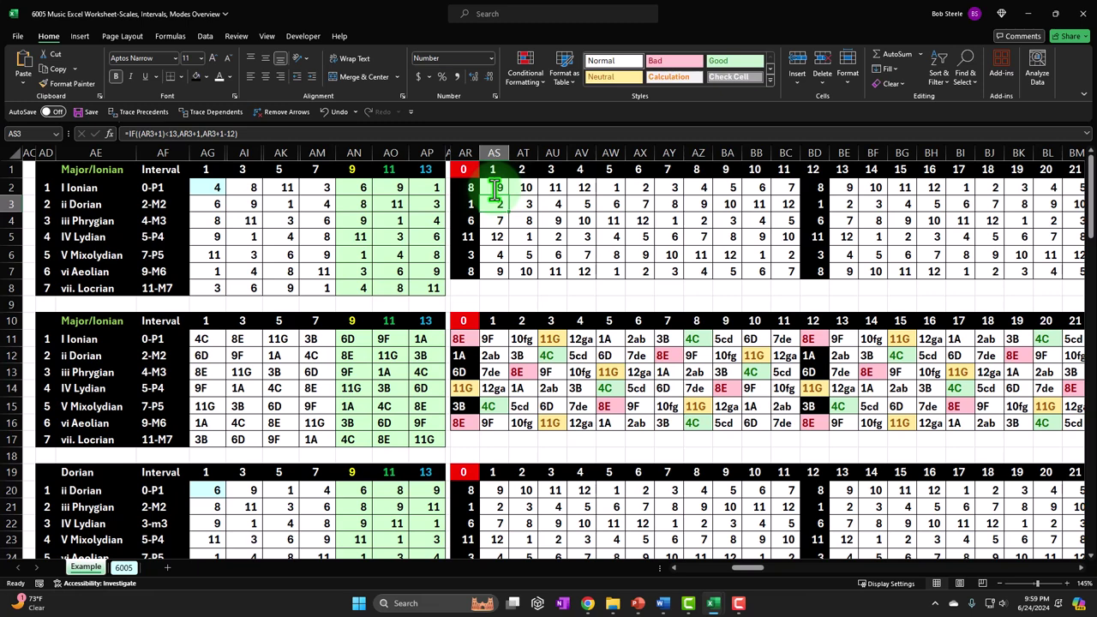
drag(495, 190, 736, 187)
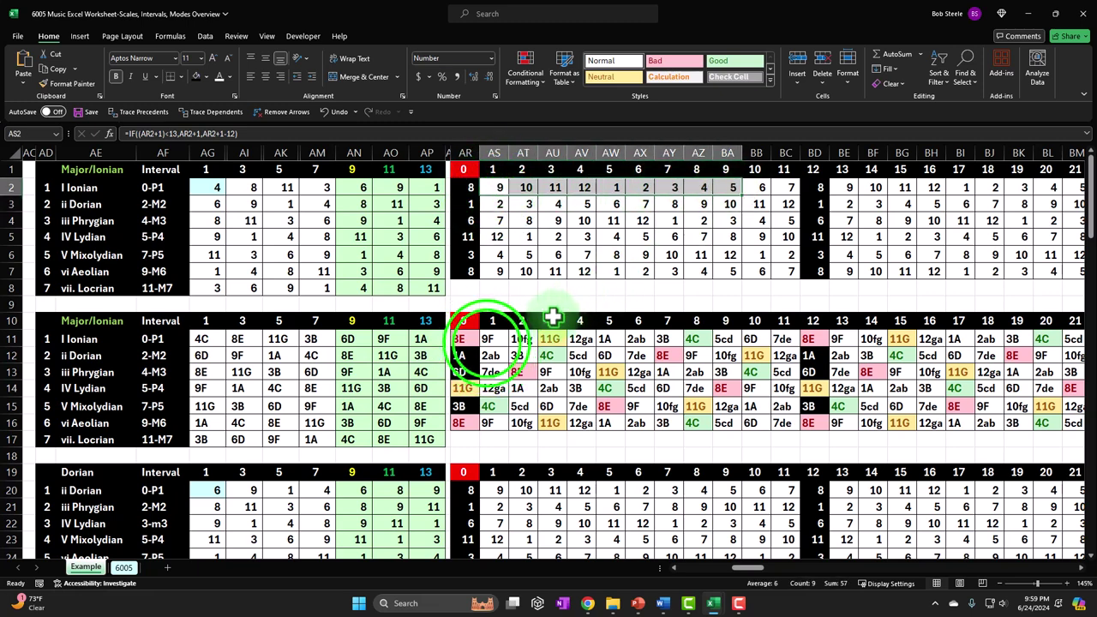
double_click(488, 340)
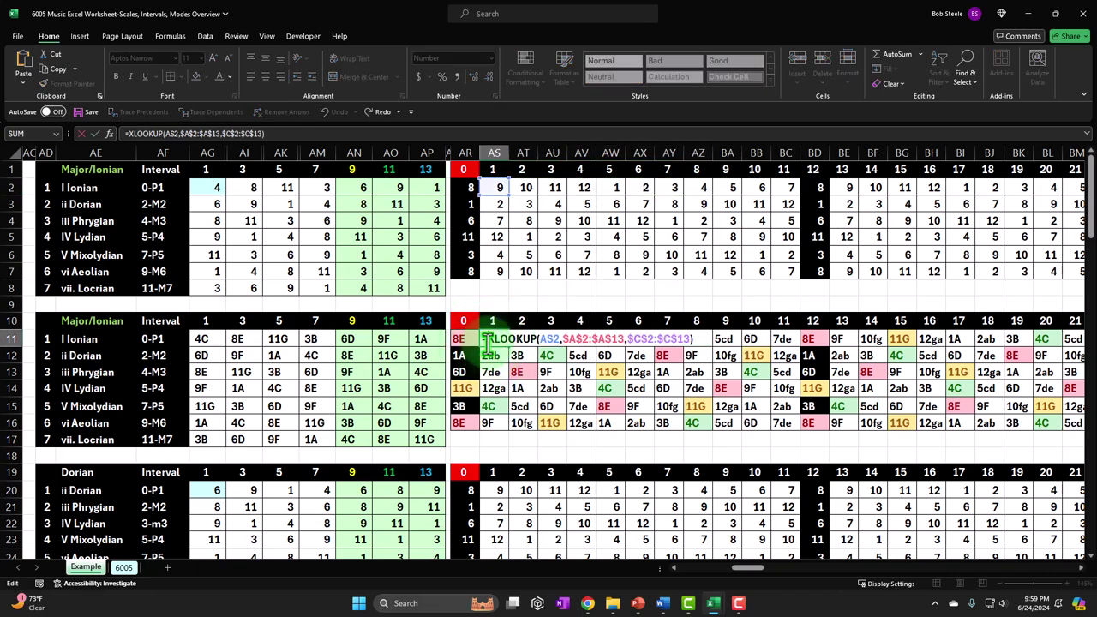
key(Return)
click(492, 342)
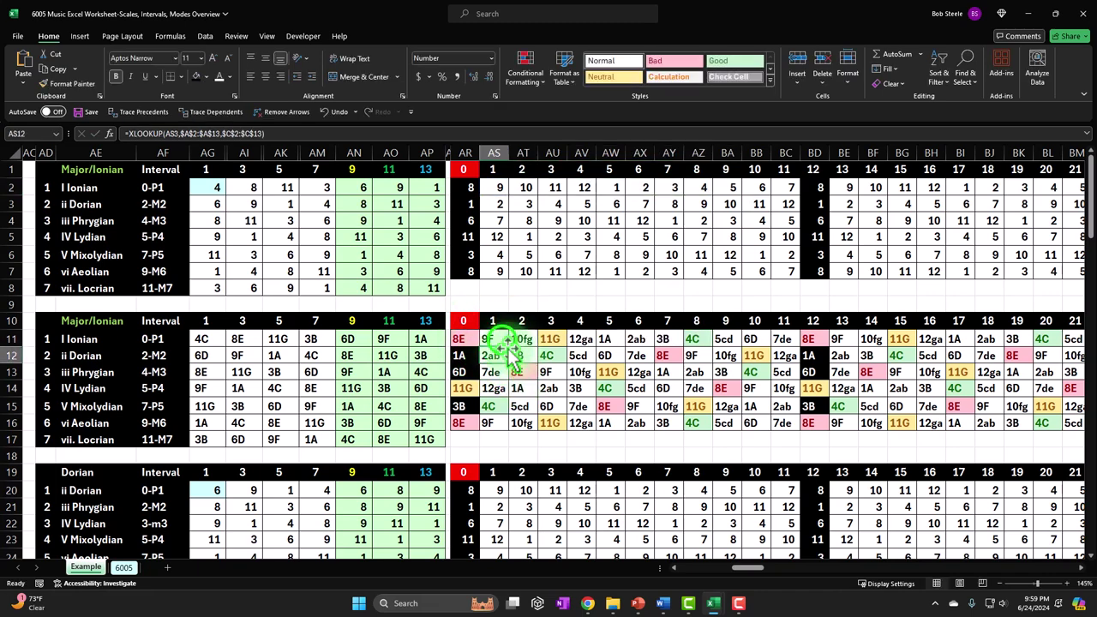
scroll(507, 360, down, 1)
scroll(507, 360, down, 1)
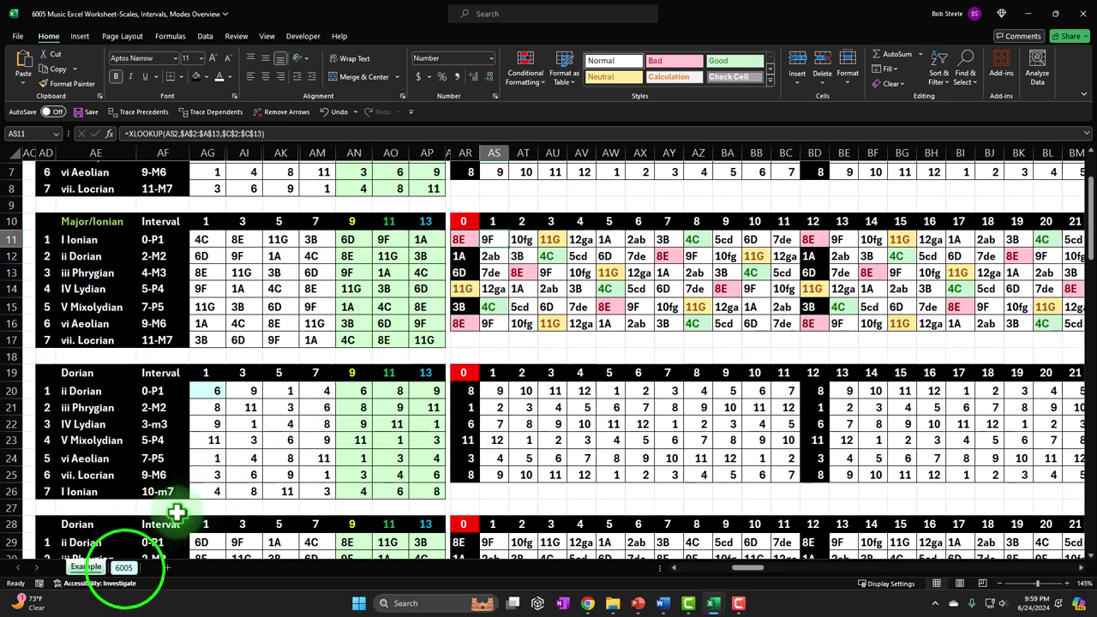
click(124, 570)
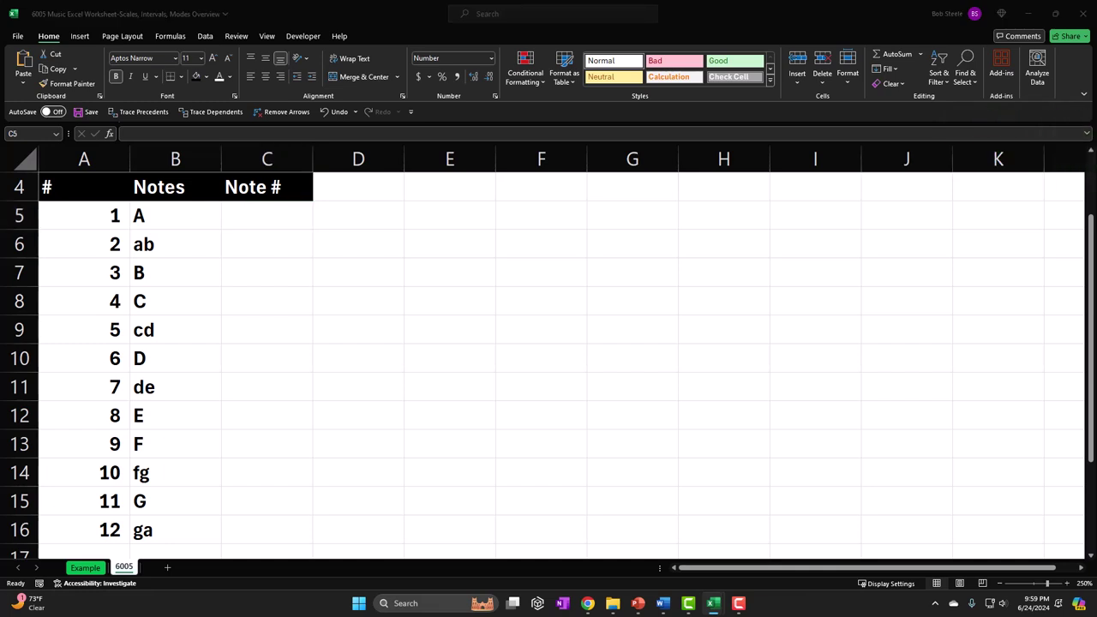
Step: Enter =A5+B5 in C5, which returns a #VALUE! error
click(264, 220)
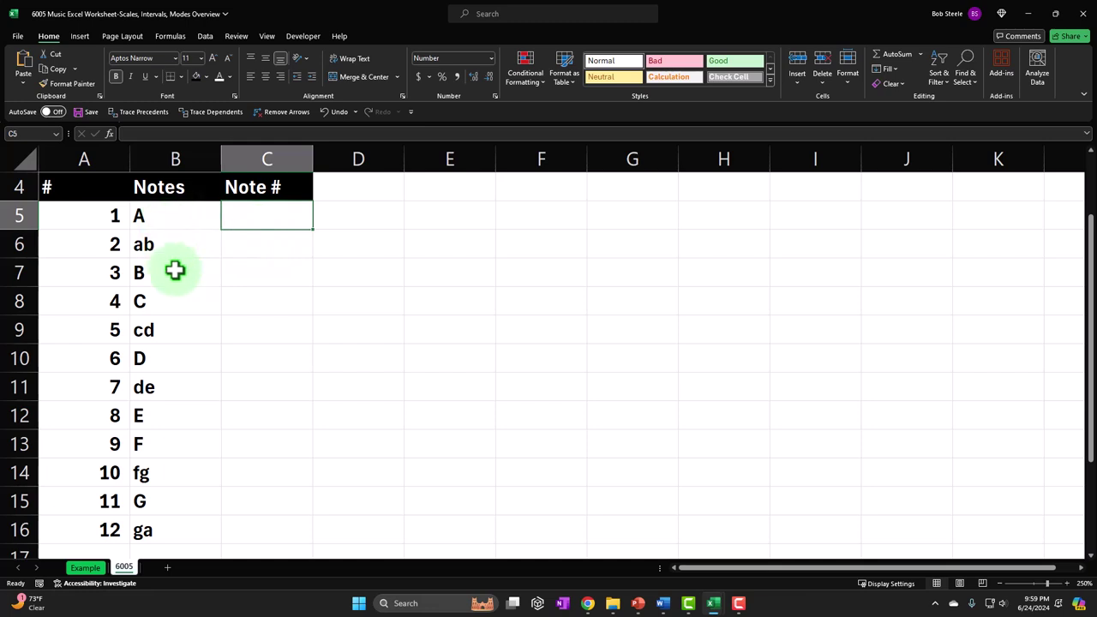
text(=)
key(Left)
key(Left)
text(+)
key(Right)
key(Return)
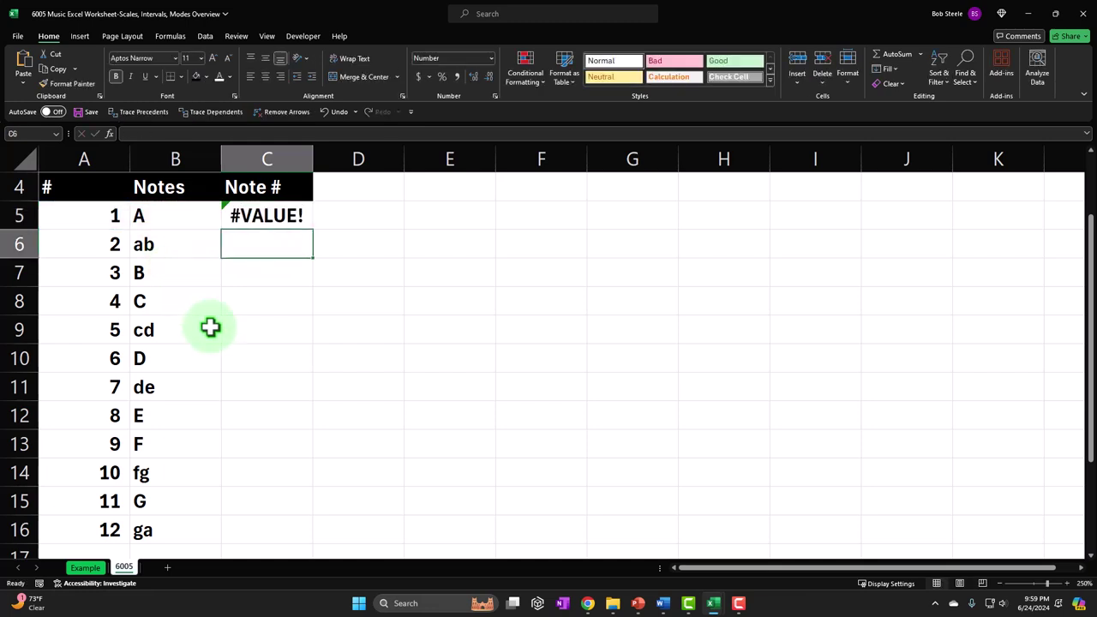
Step: Replace C5's formula with =A5&B5 to join the number and note
click(204, 221)
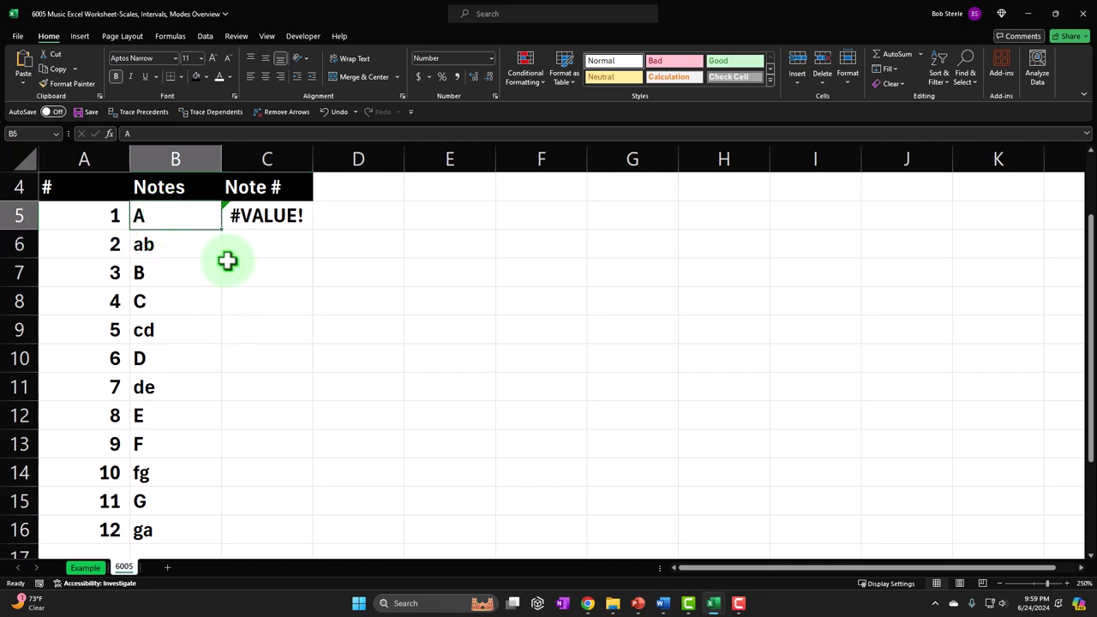
key(Right)
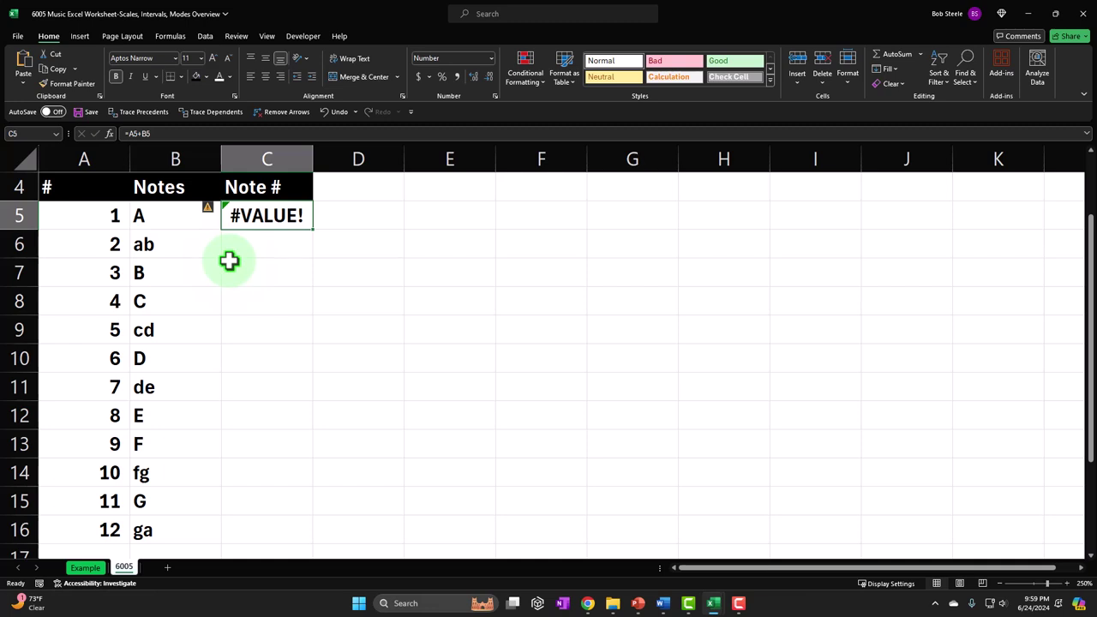
text(=)
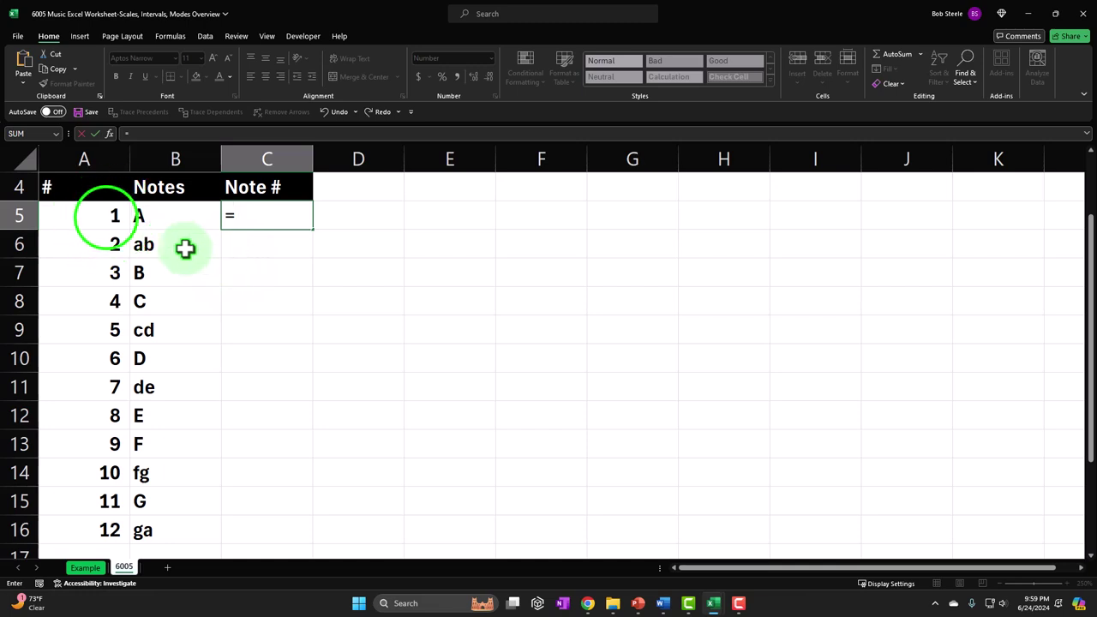
click(105, 215)
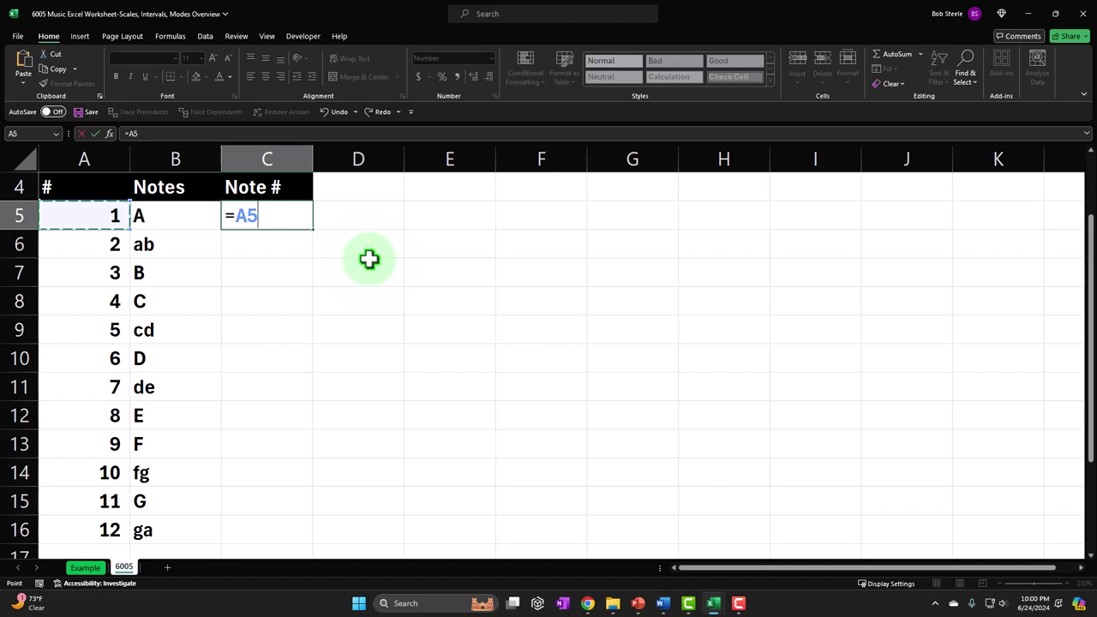
text(&)
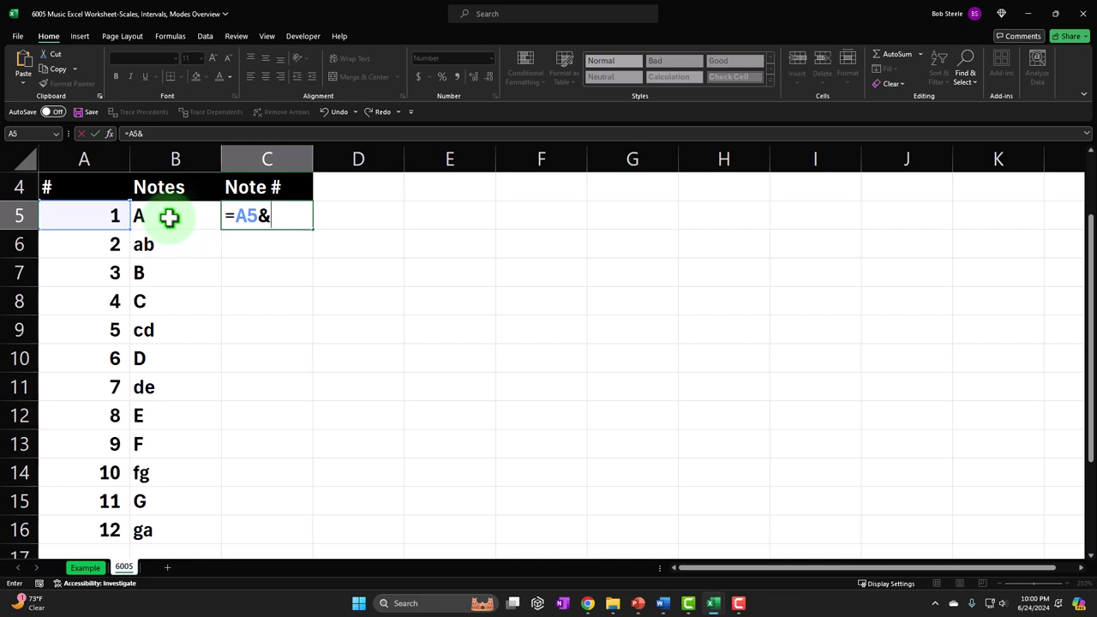
click(169, 217)
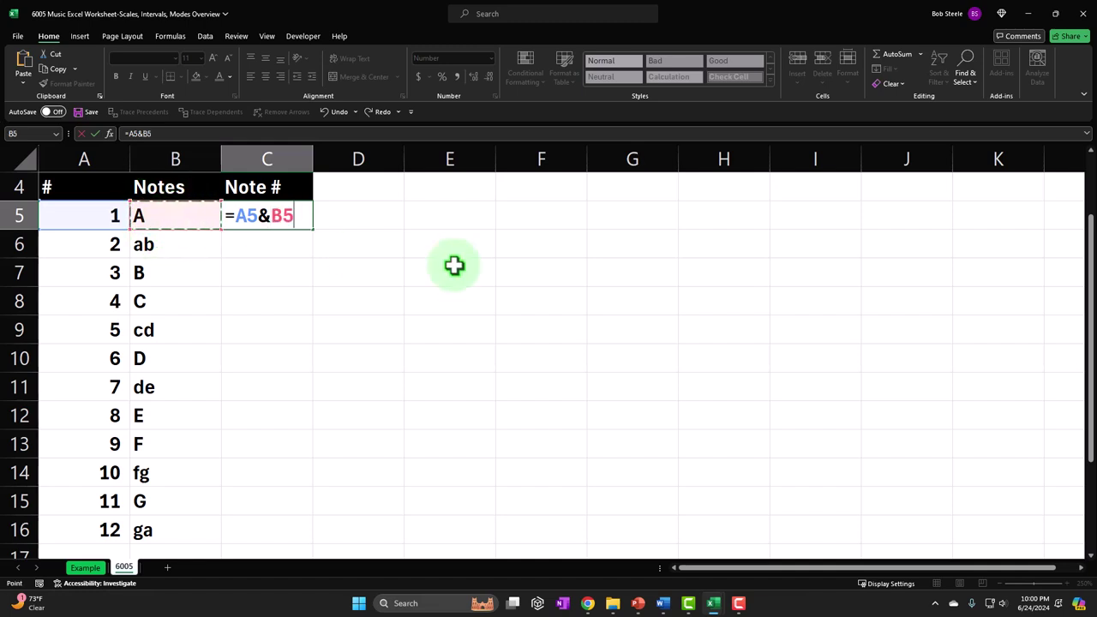
key(Return)
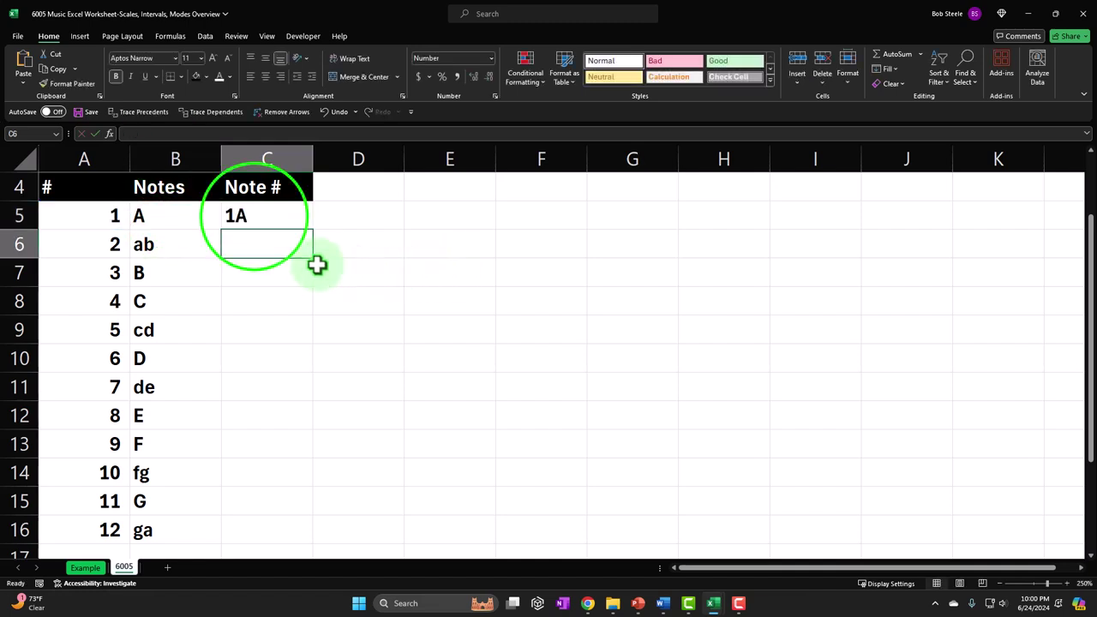
Step: Fill the formula down to C16 and spot-check the copies in C6, C8 and C10
click(251, 216)
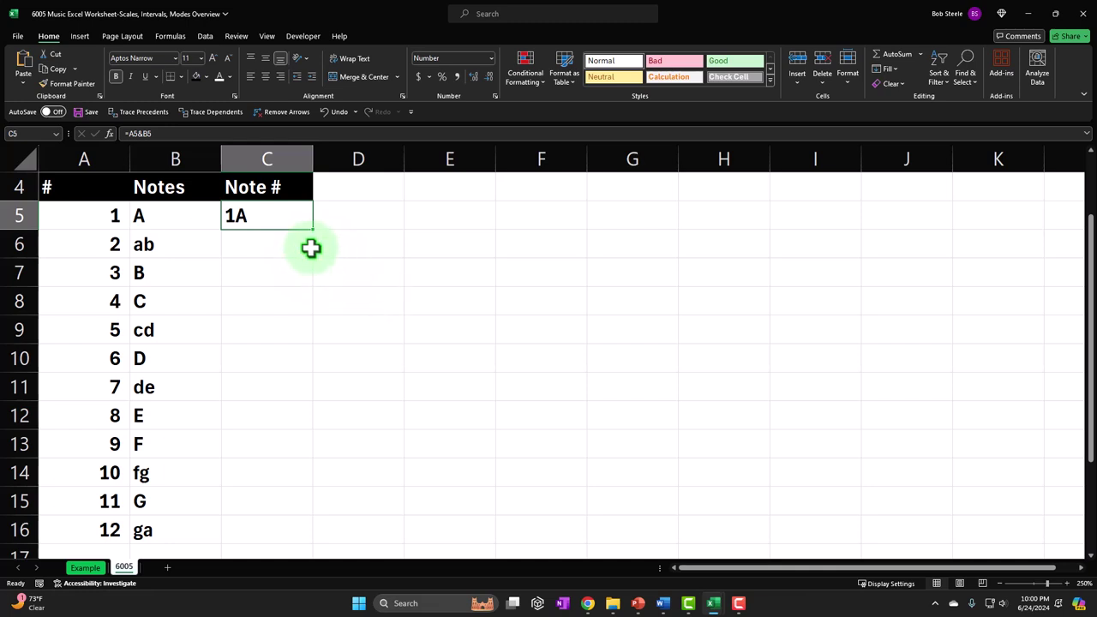
double_click(312, 231)
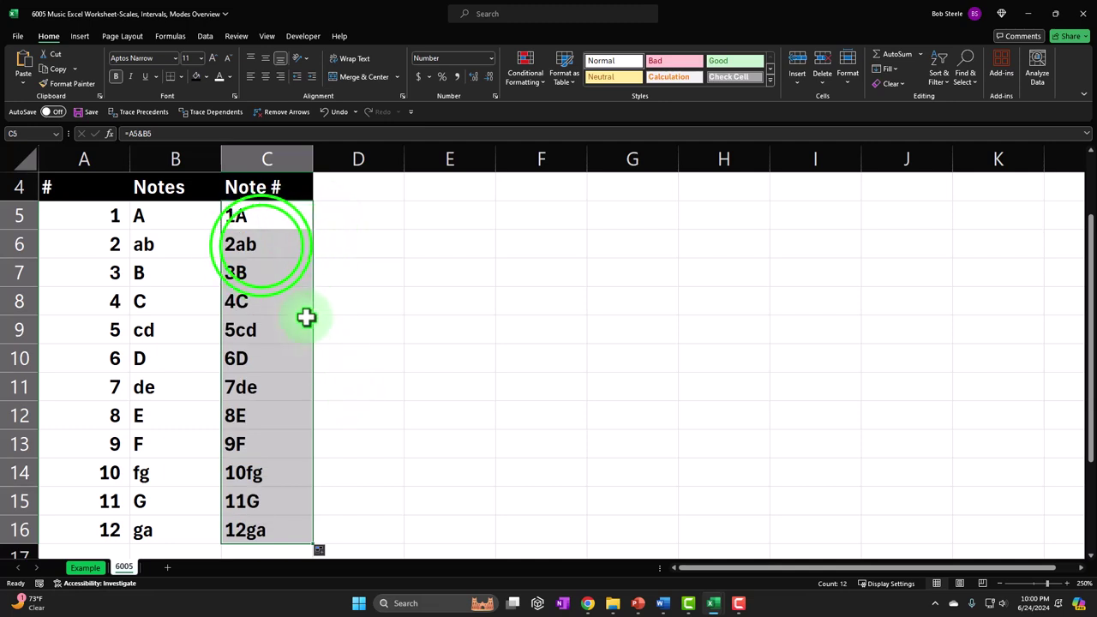
double_click(259, 245)
click(263, 283)
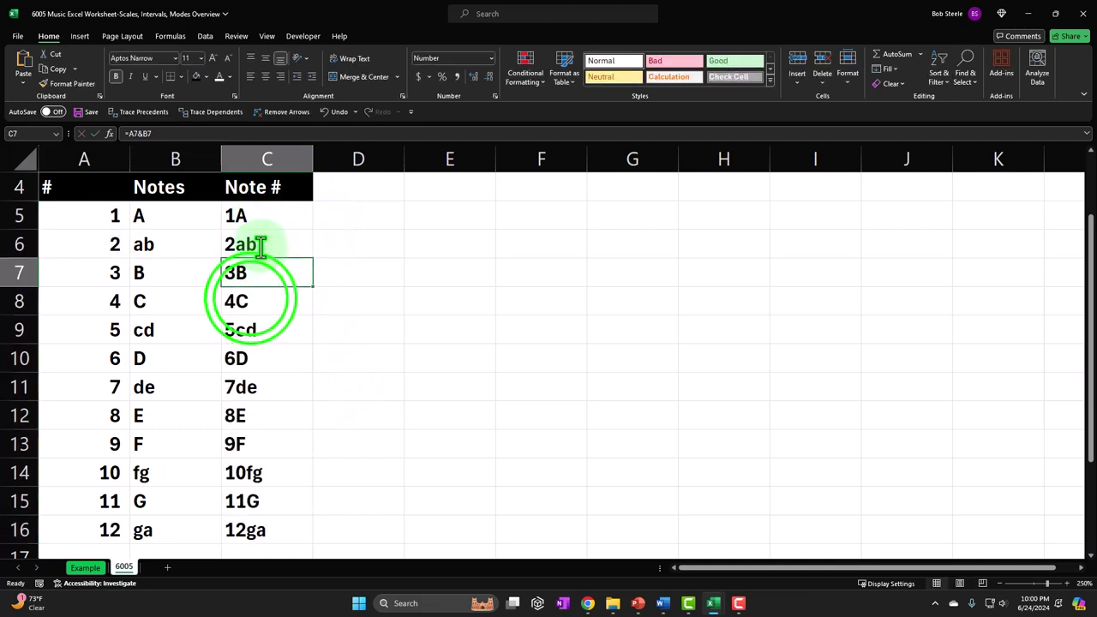
double_click(249, 300)
key(Return)
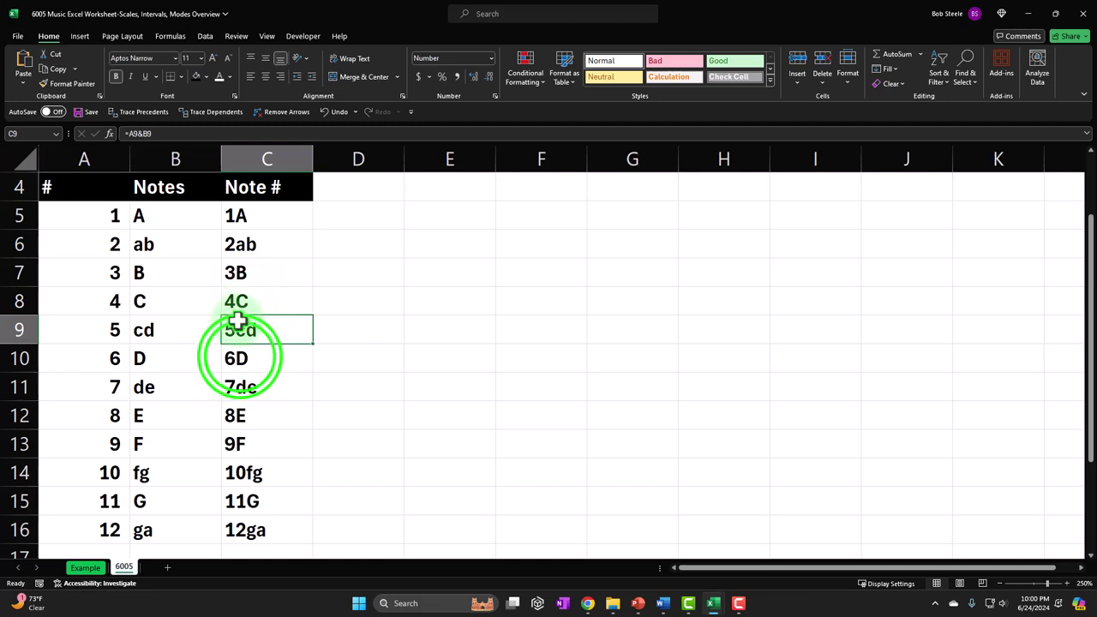
double_click(239, 359)
key(Return)
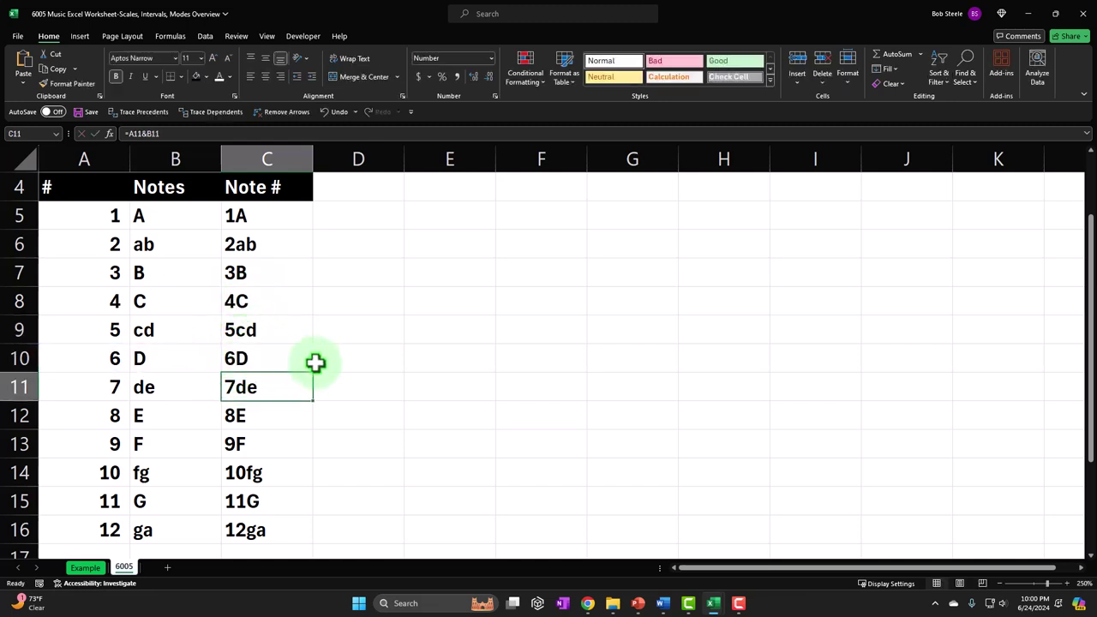
Step: Centre the A4:C4 headings and apply All Borders to the notes table
drag(98, 186, 269, 191)
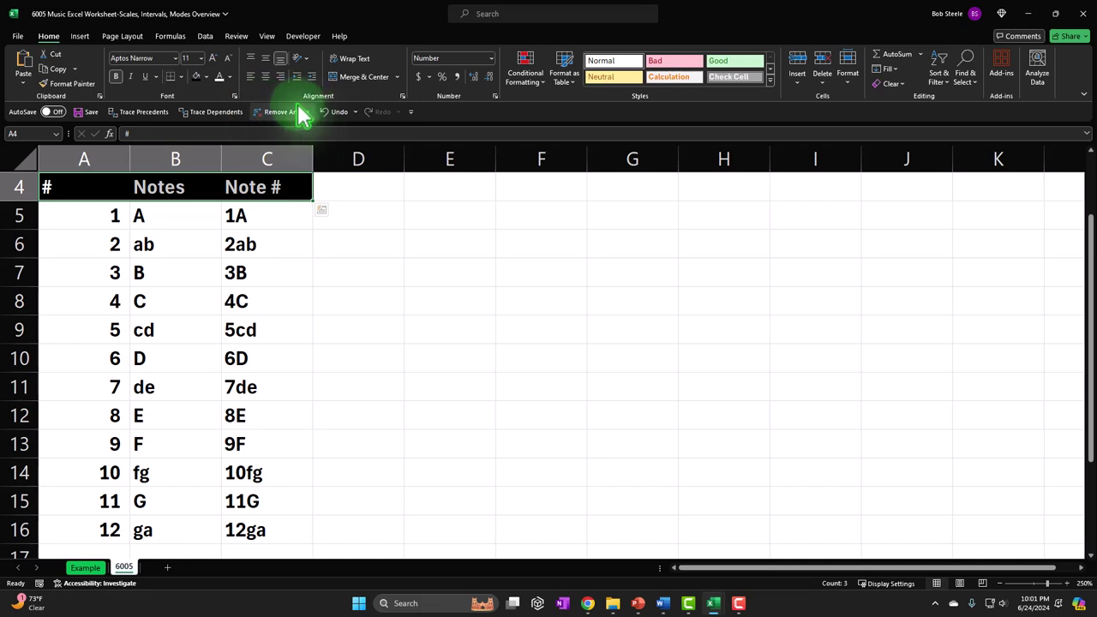
click(266, 76)
drag(81, 215, 239, 533)
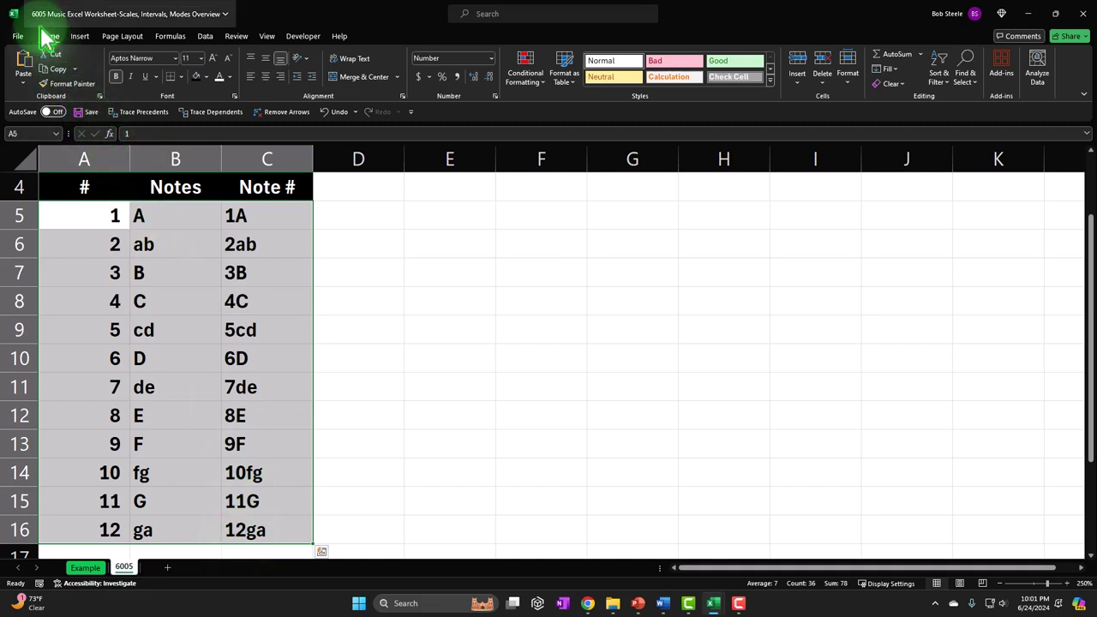
click(181, 77)
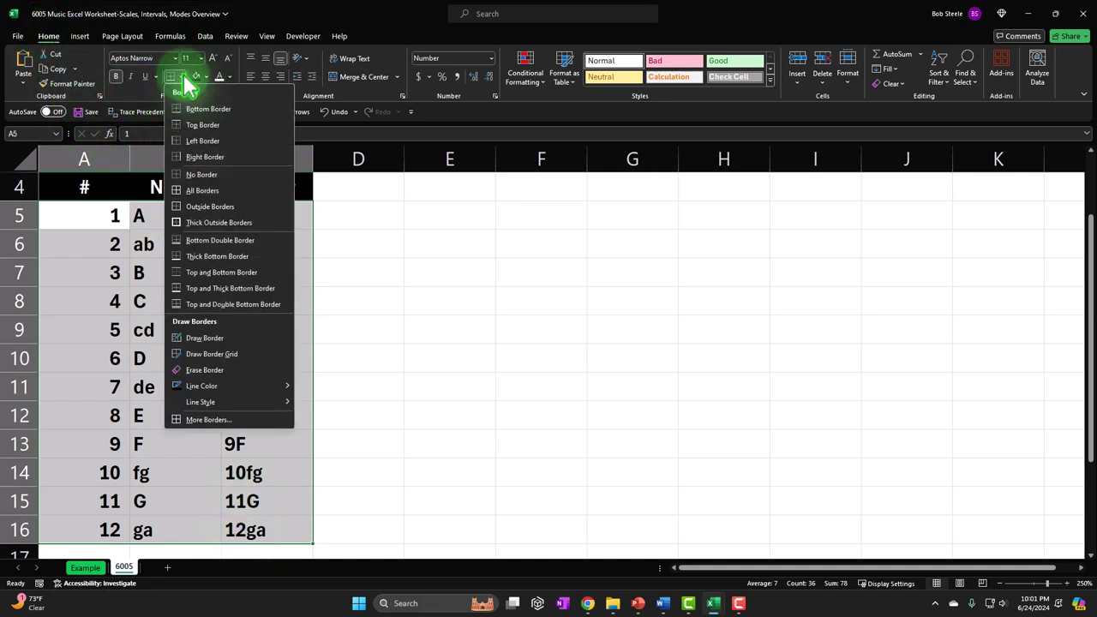
click(192, 190)
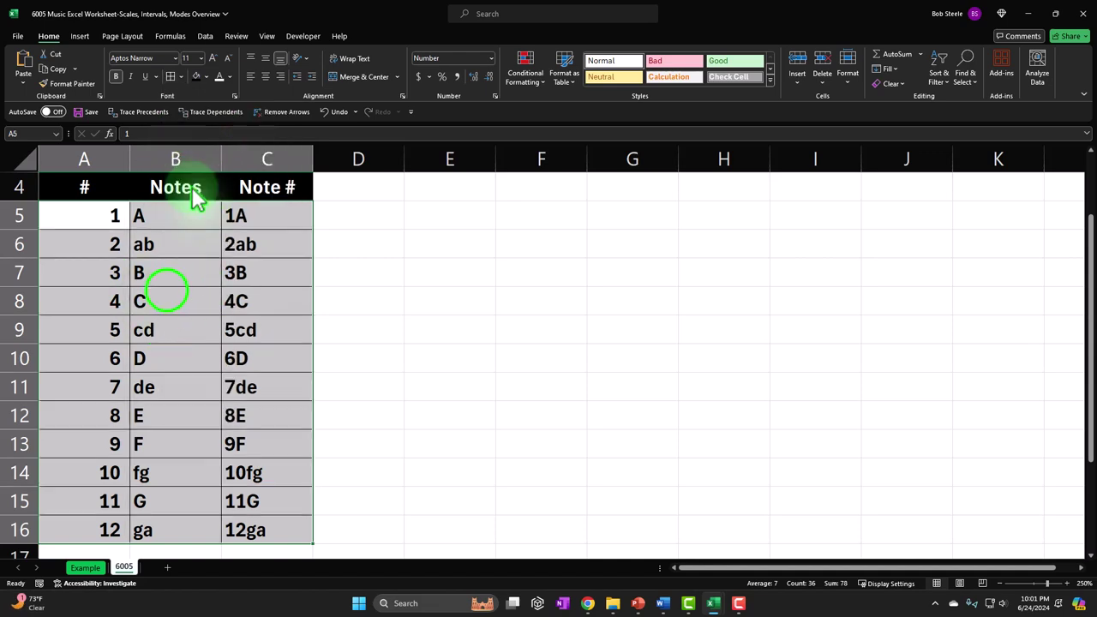
click(166, 290)
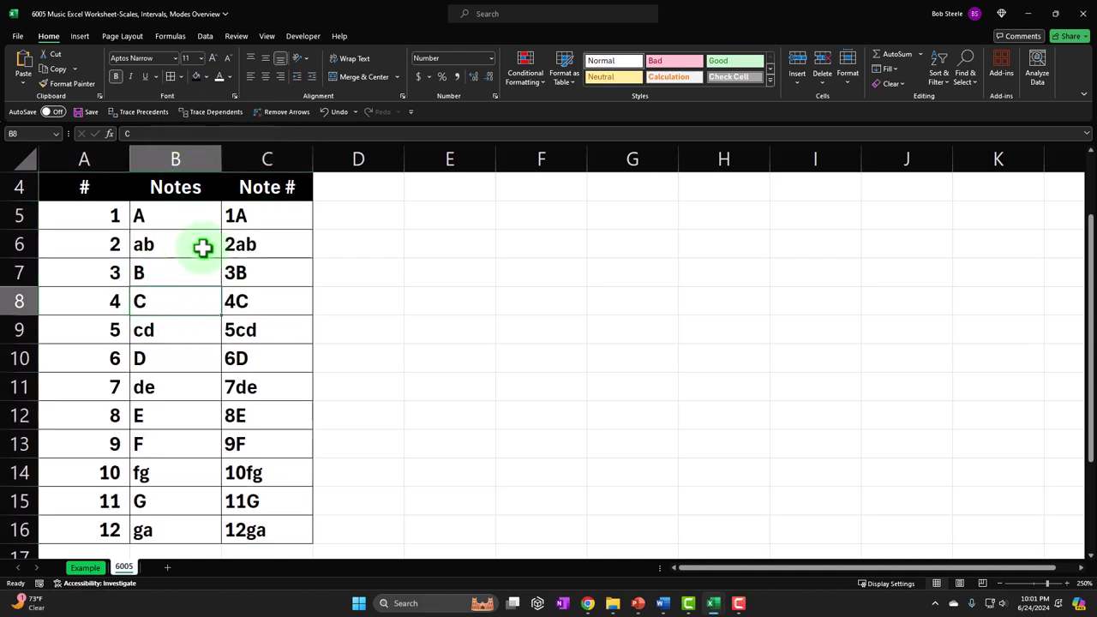
Step: Auto-fit columns A to C to their contents
drag(94, 167, 232, 159)
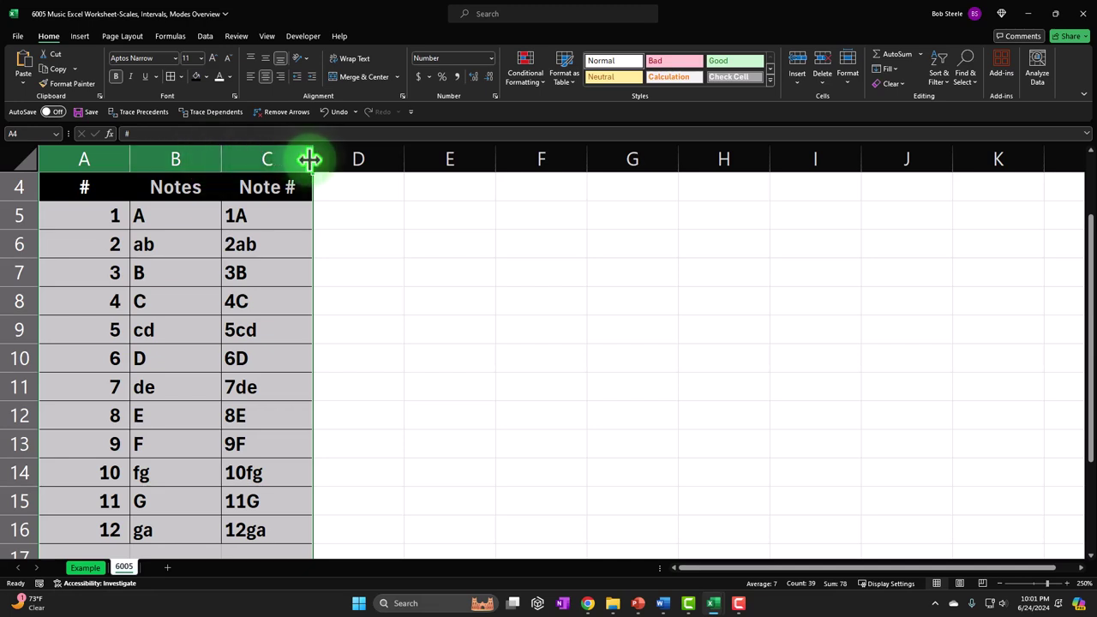
drag(313, 159, 314, 160)
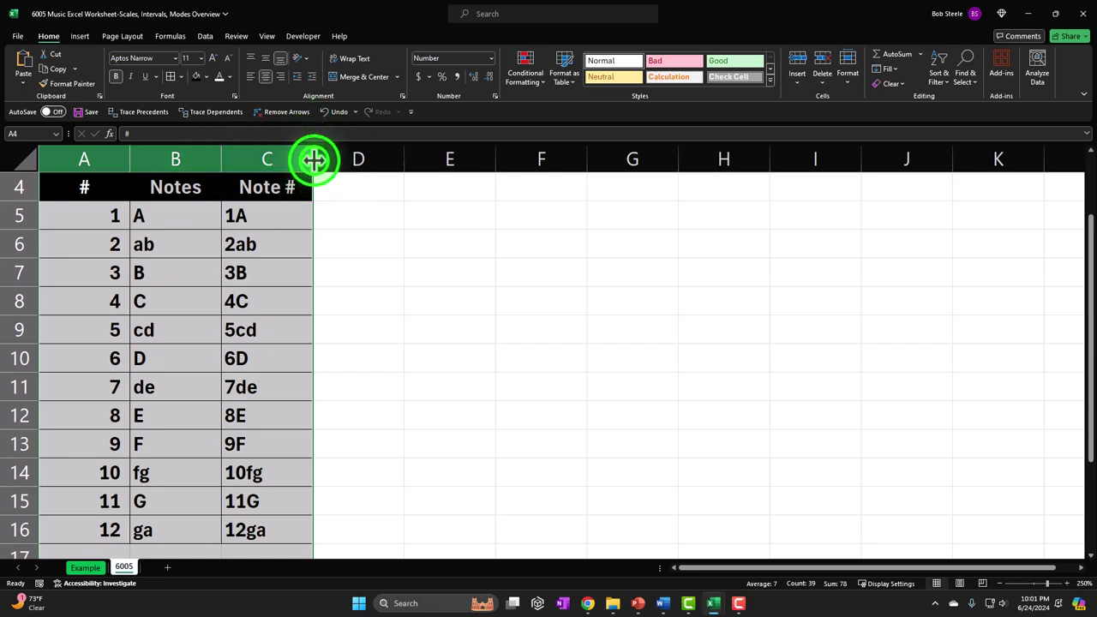
double_click(314, 159)
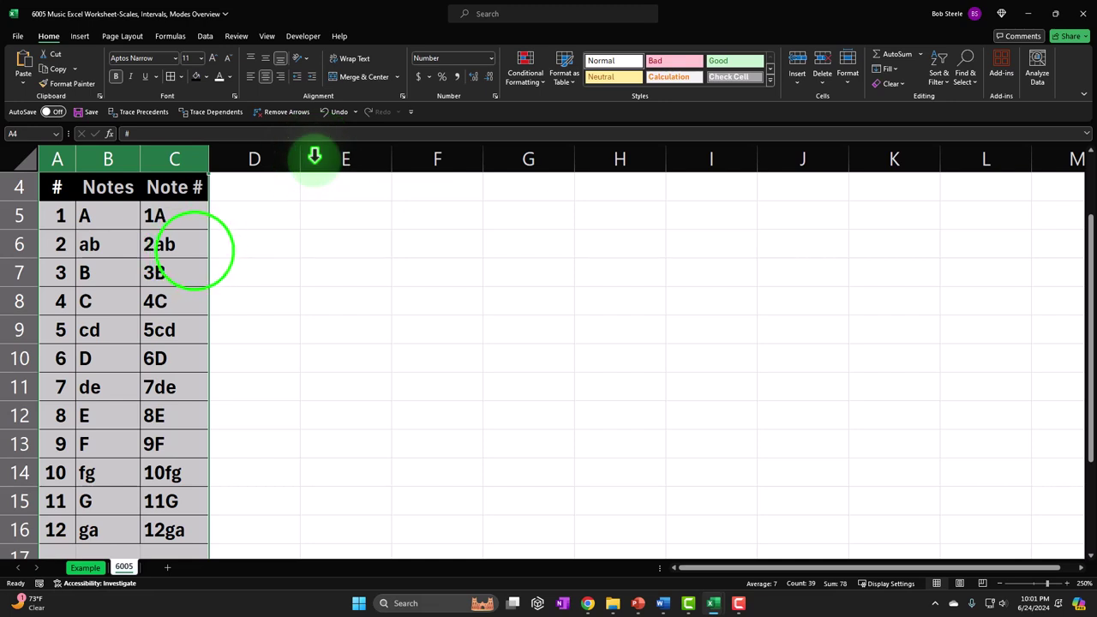
click(192, 249)
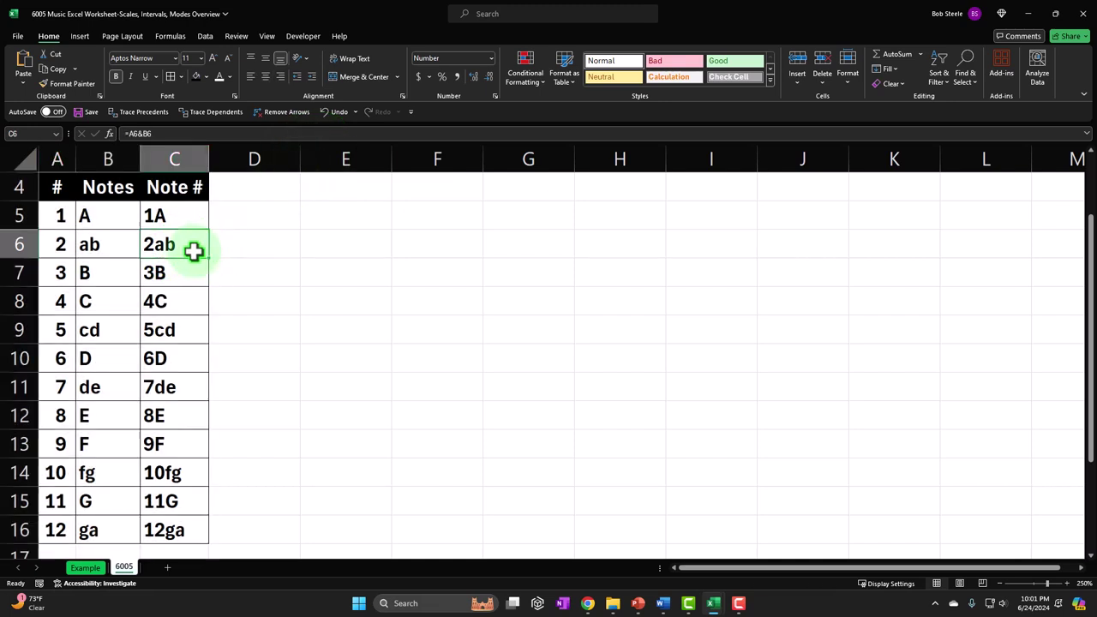
Step: Narrow column D into a thin spacer beside the table
click(112, 186)
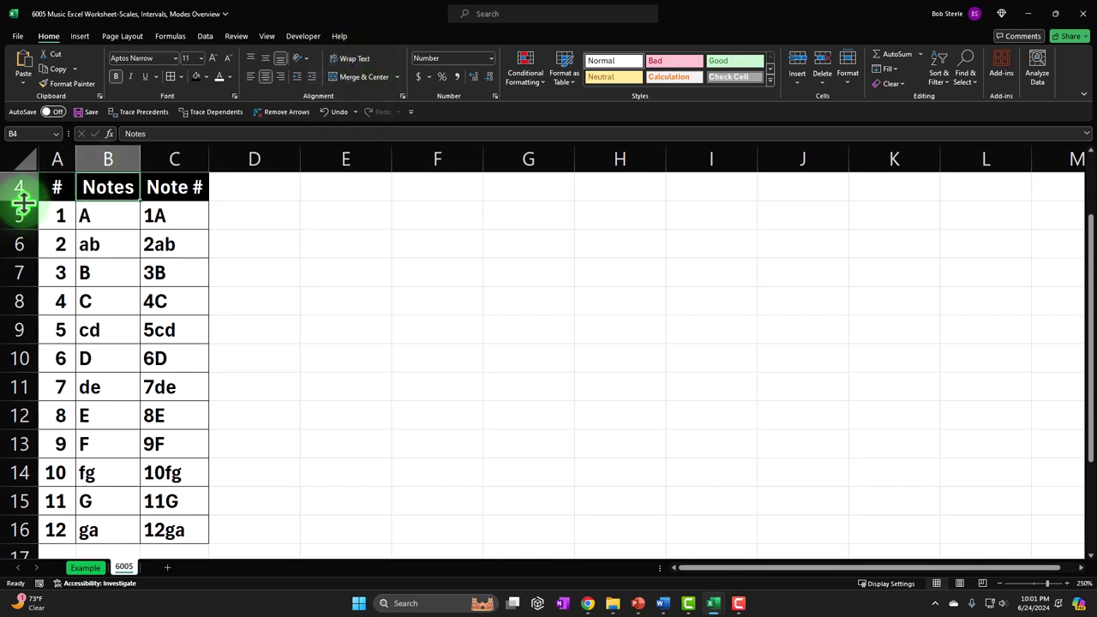
mouse_move(238, 183)
mouse_down()
mouse_move(239, 223)
mouse_move(240, 203)
mouse_up()
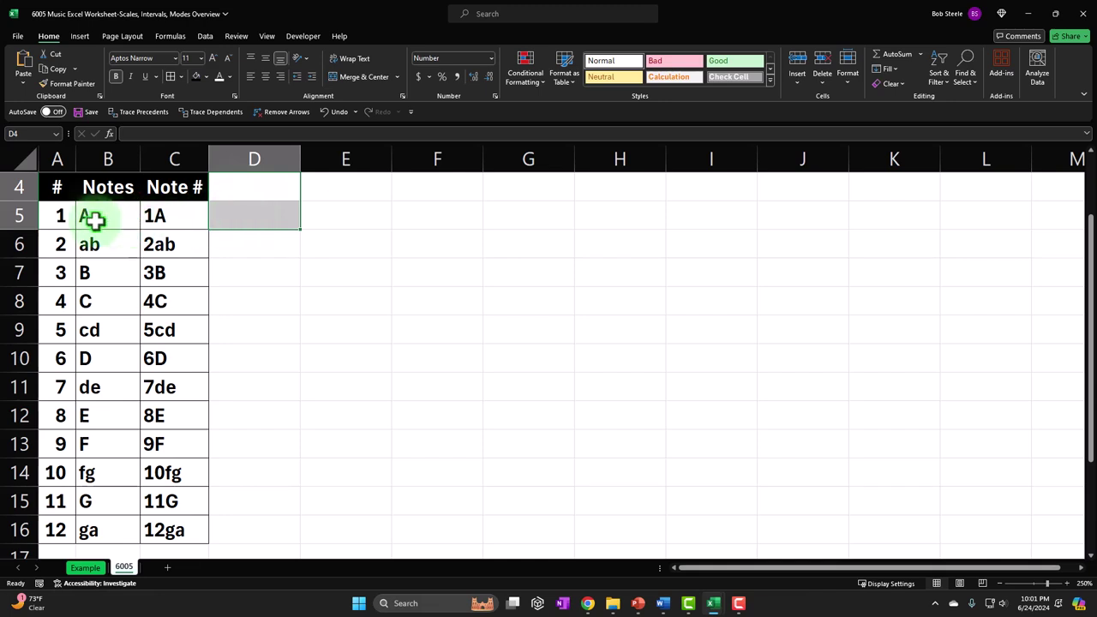
click(20, 186)
drag(20, 186, 10, 215)
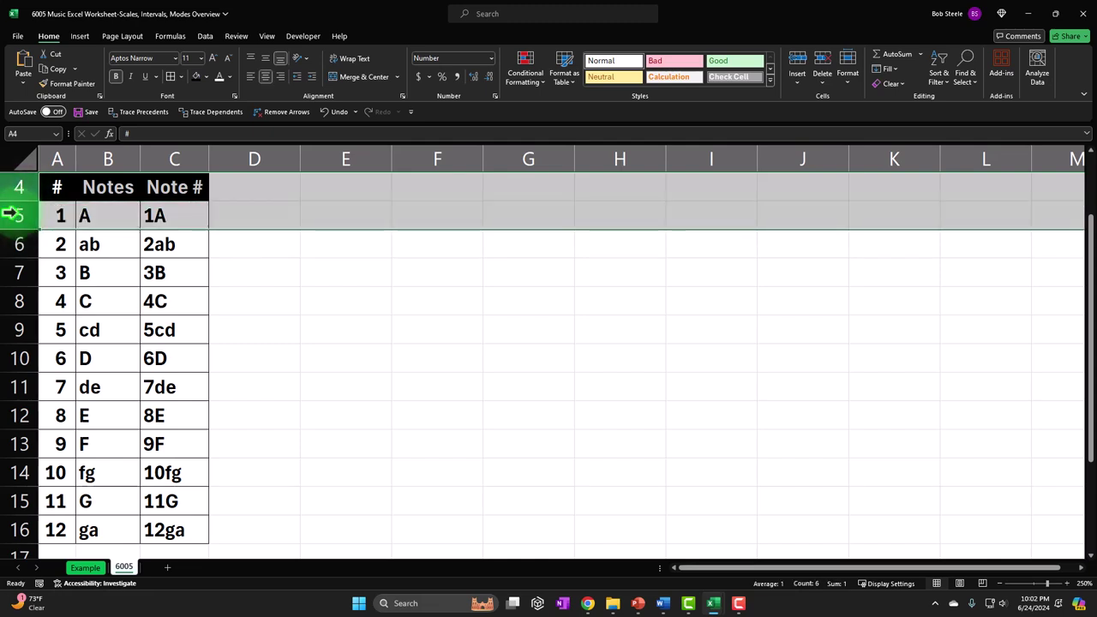
click(282, 293)
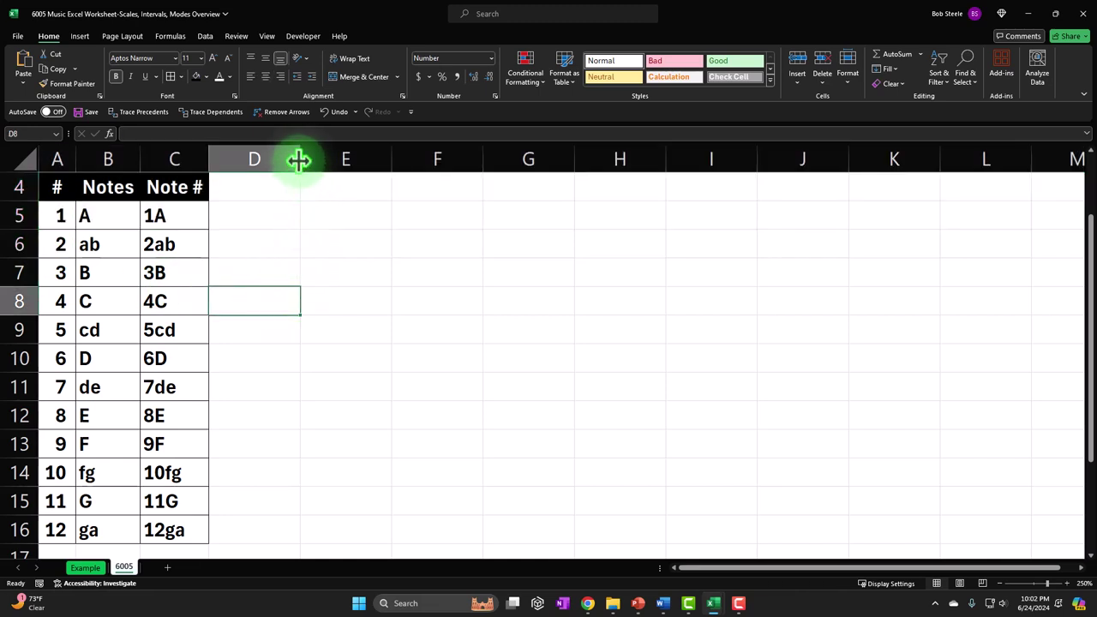
drag(299, 160, 222, 162)
Step: Enter the headings Modes # in E4 and Mode Name in F4, widening column F
click(277, 190)
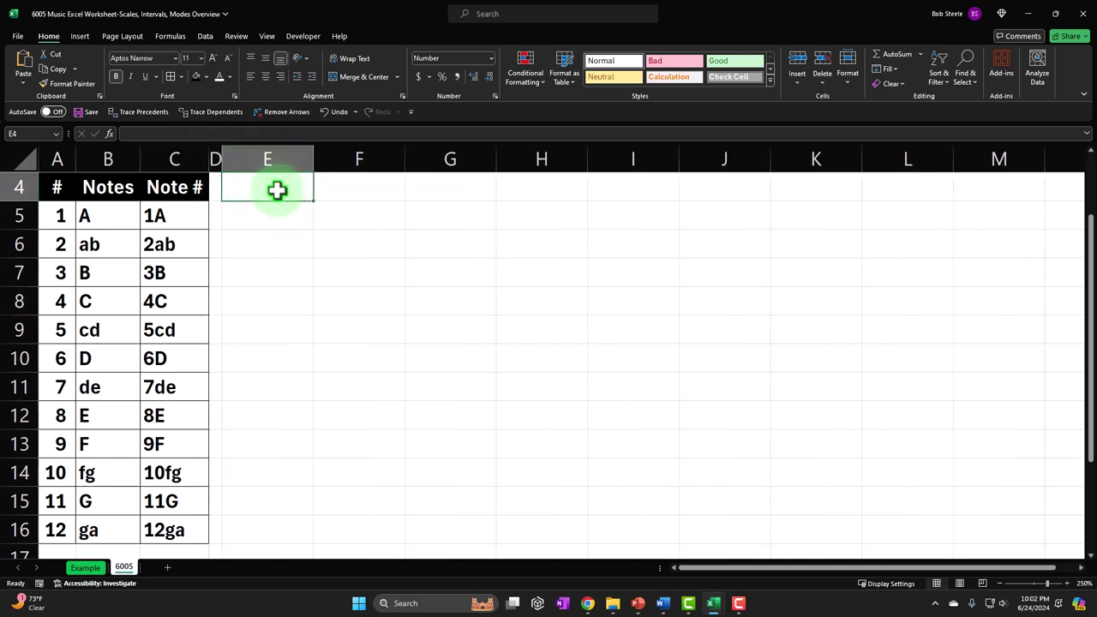
text(Modes)
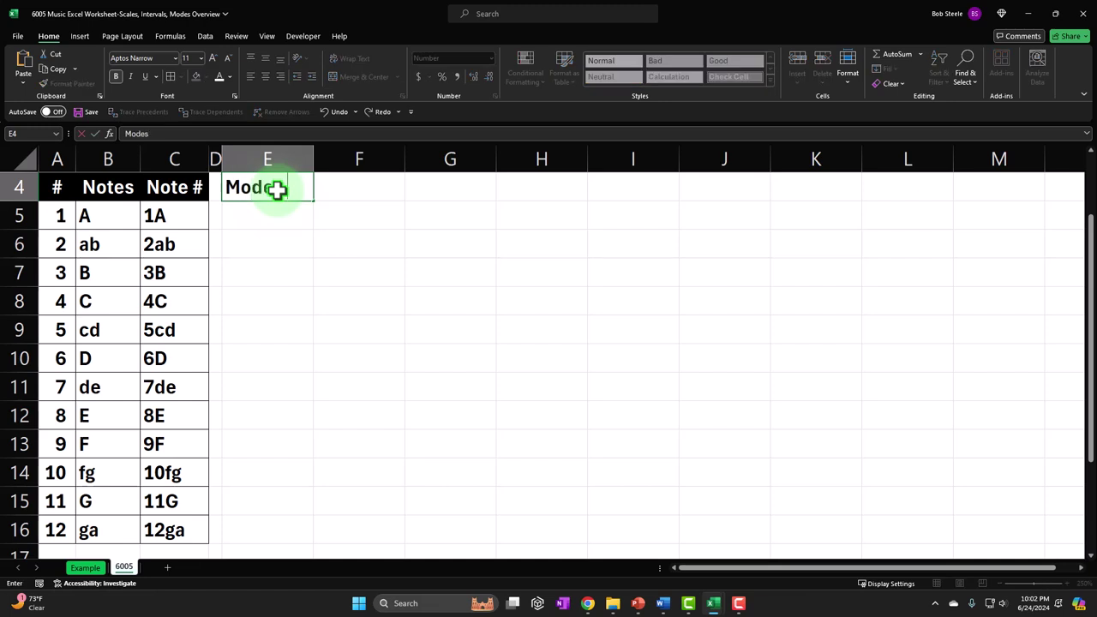
text( #)
key(Tab)
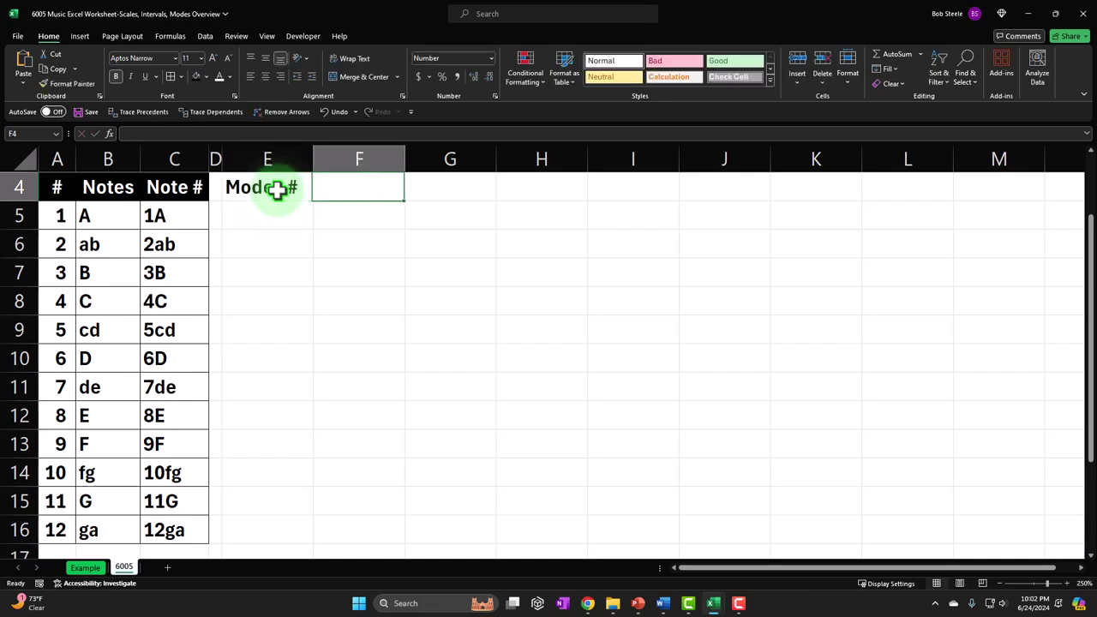
text(Mode Name)
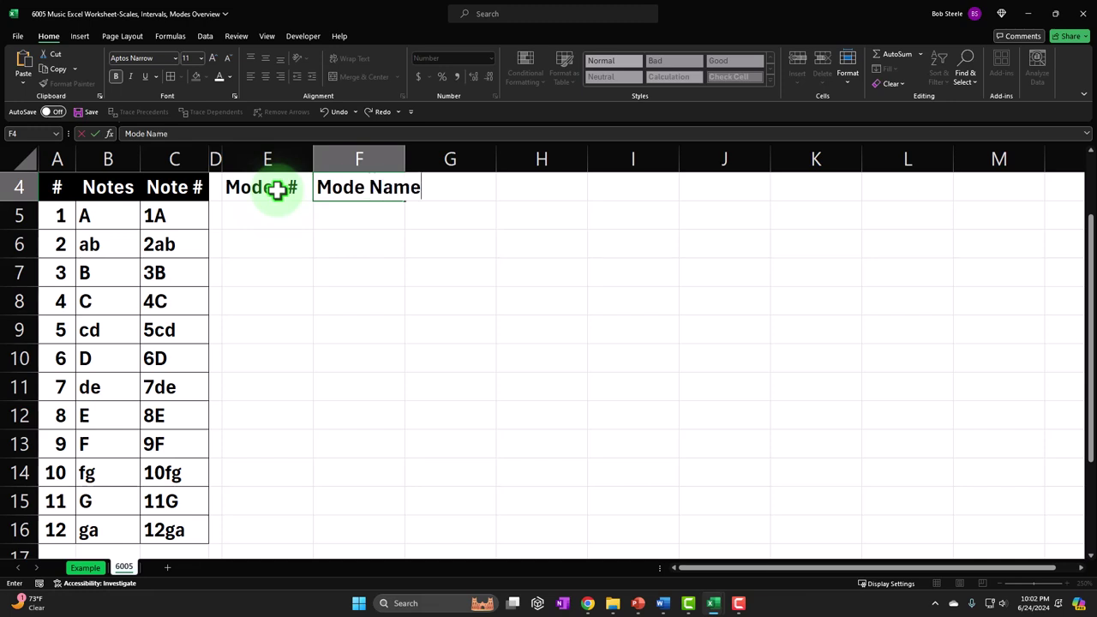
key(Return)
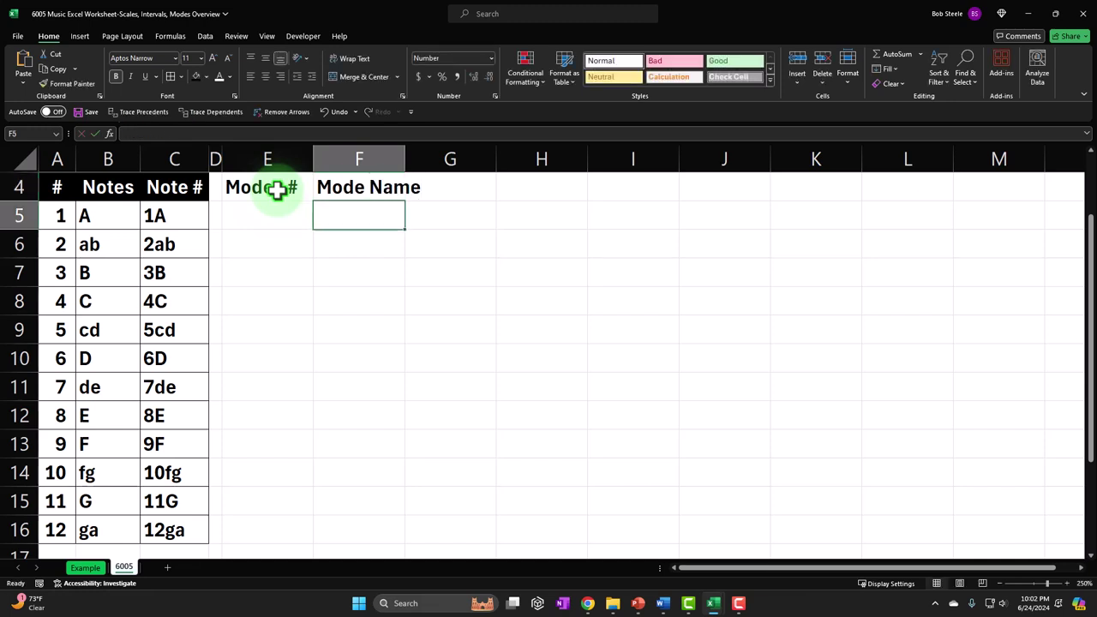
drag(402, 158, 428, 158)
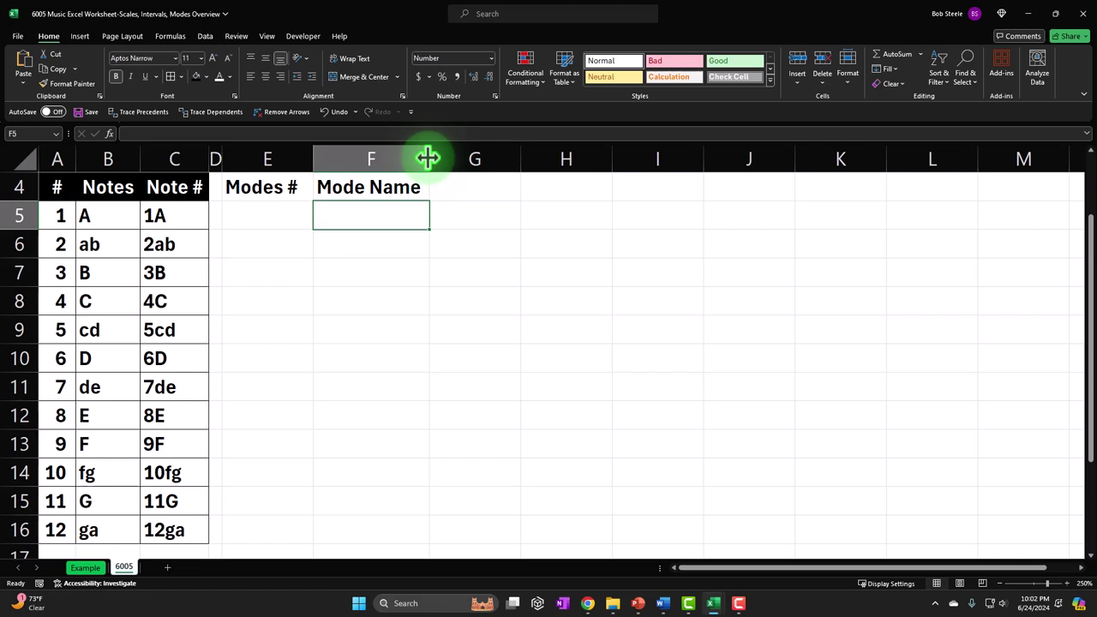
drag(61, 220, 64, 526)
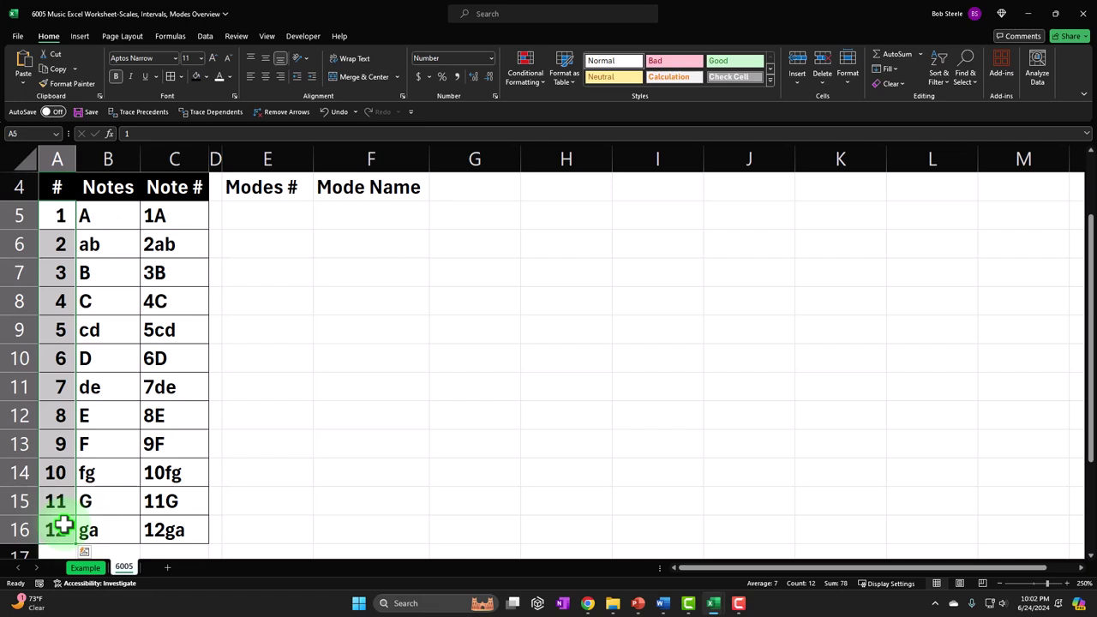
click(279, 216)
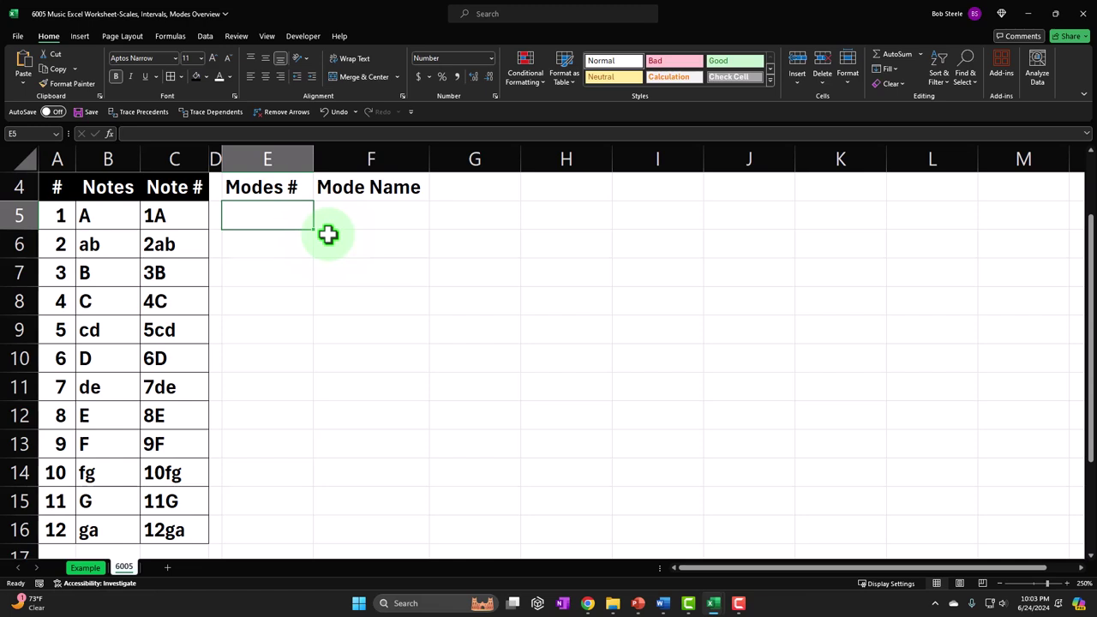
Step: Make the E4:F4 headings white on black and centred
drag(291, 190, 346, 190)
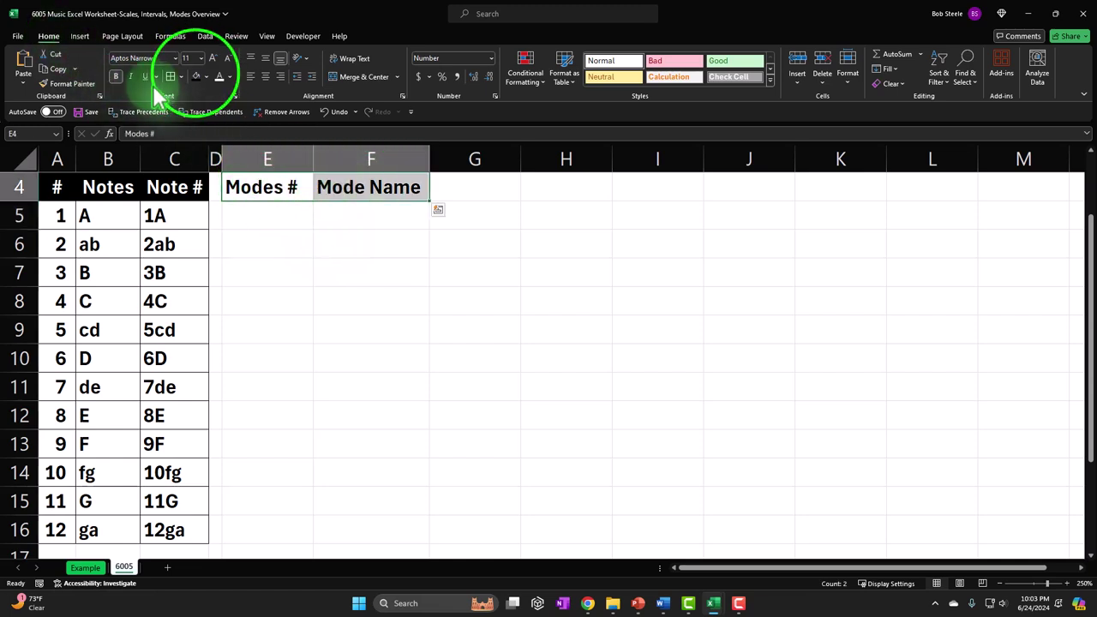
click(195, 77)
click(220, 77)
click(265, 77)
Step: Number the modes 1 to 7 in E5:E11 from a 1, 2 series
click(298, 215)
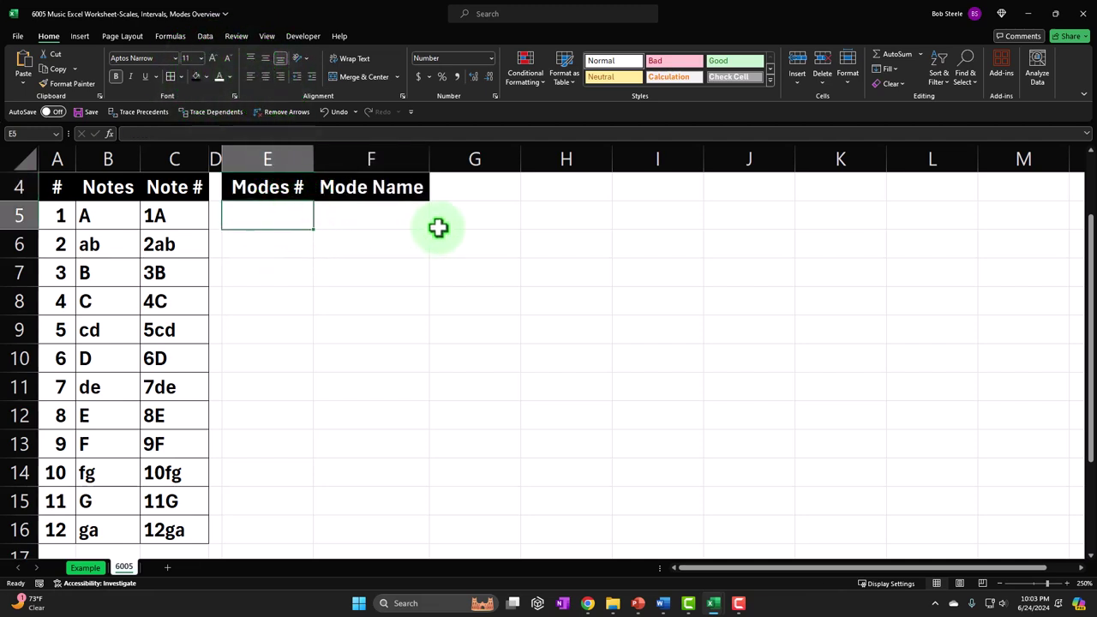
text(1)
key(Return)
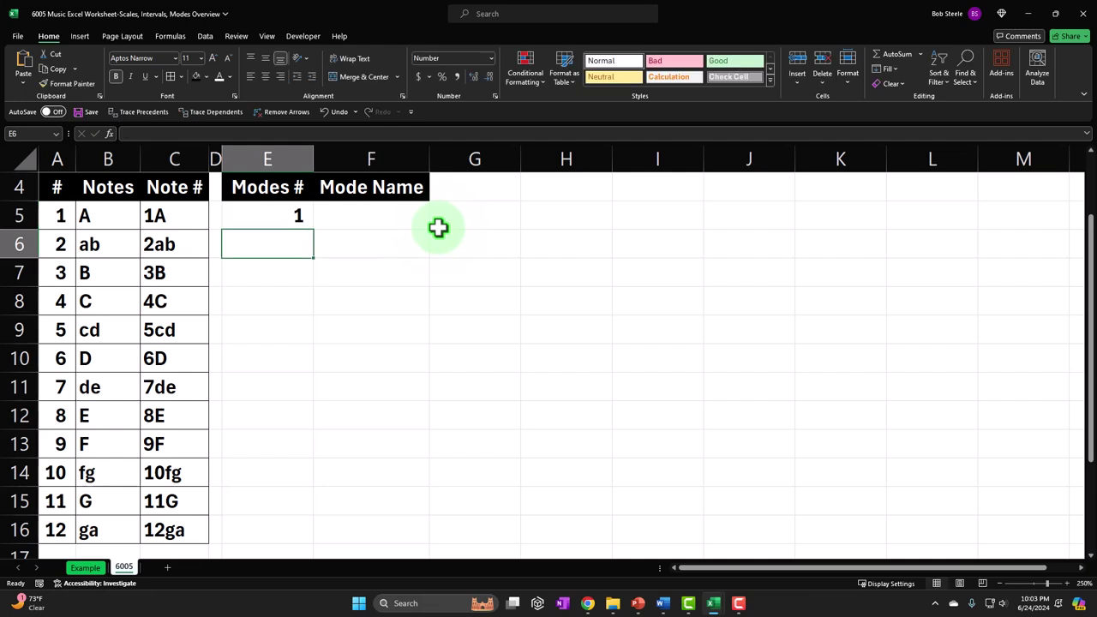
text(2)
key(Return)
drag(289, 215, 309, 388)
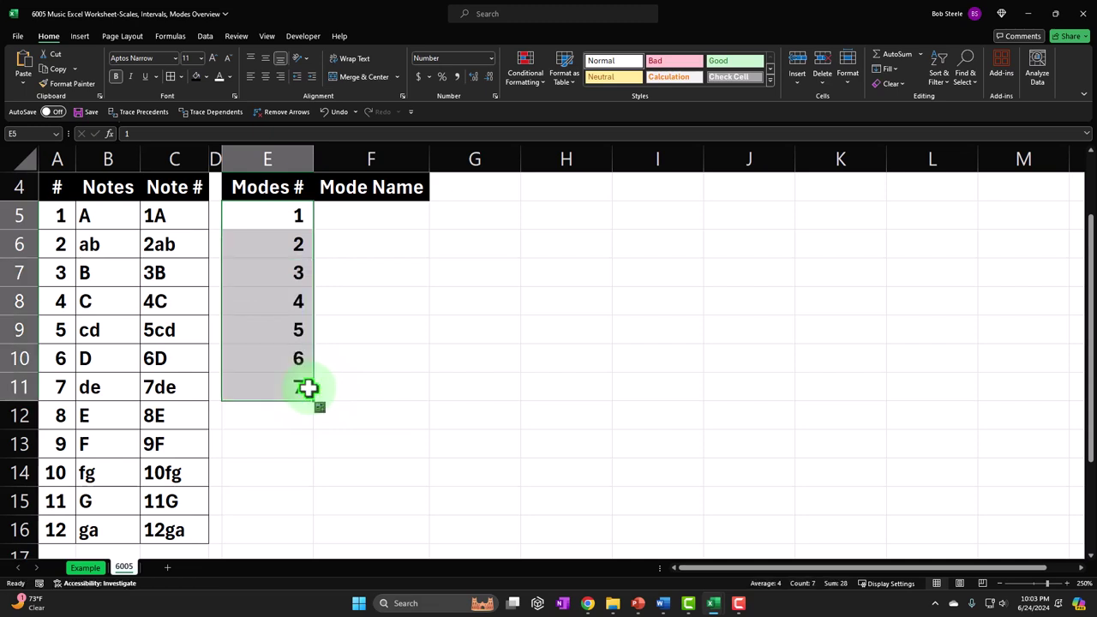
Step: Resize column E around the Modes # heading and numbers
drag(314, 154, 282, 157)
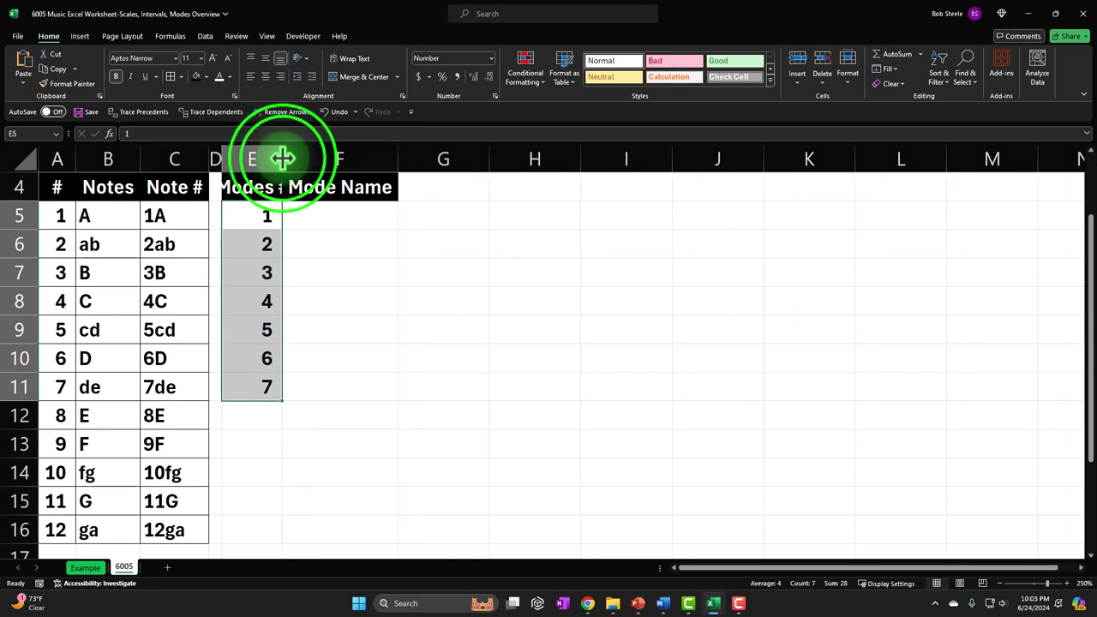
double_click(283, 158)
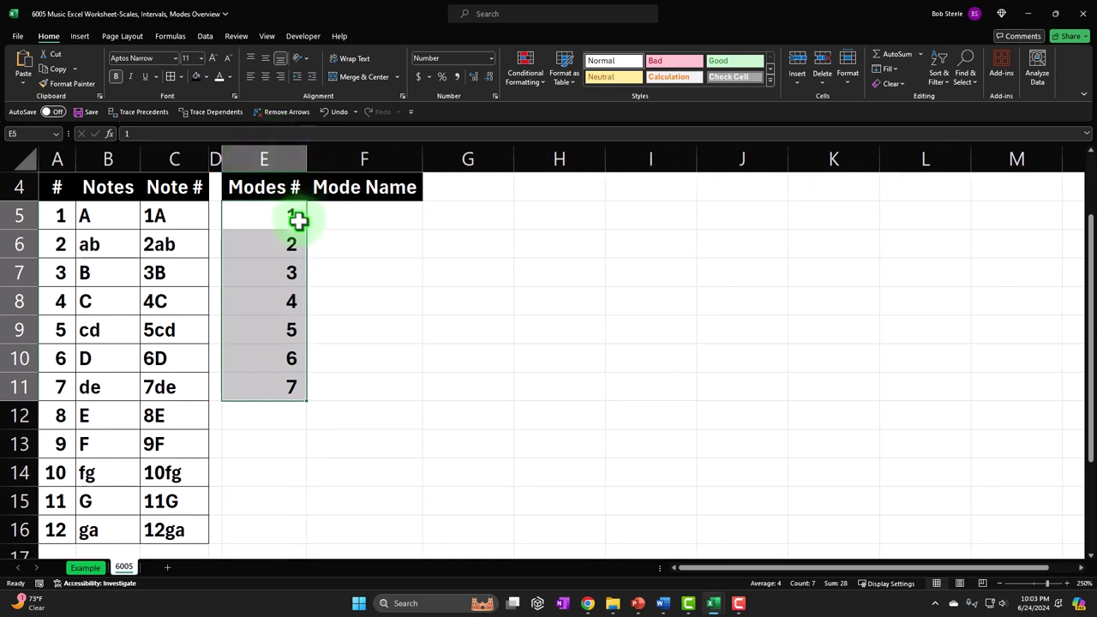
click(348, 58)
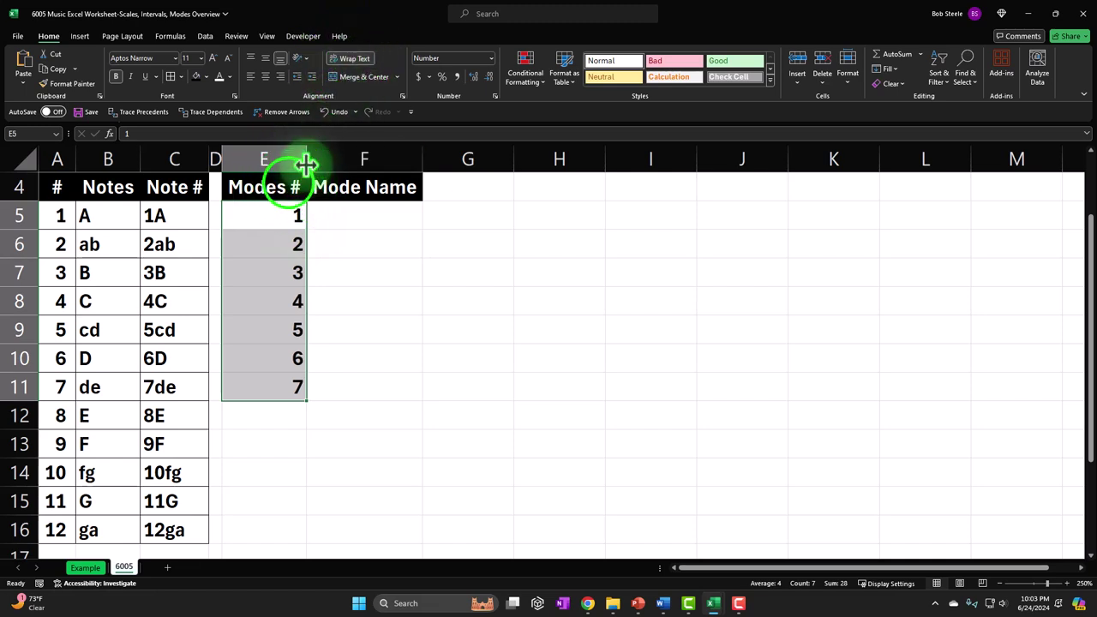
click(290, 183)
drag(306, 153, 277, 156)
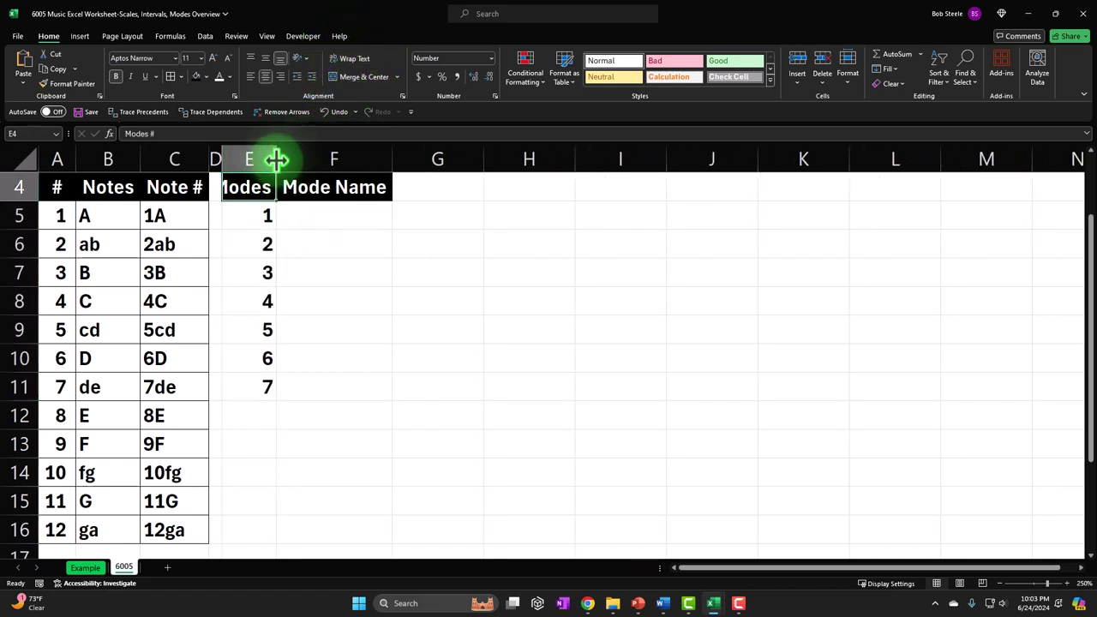
Step: Try wrapping the Modes # heading, undo it, and shift numbers 1–7 down a row
click(350, 58)
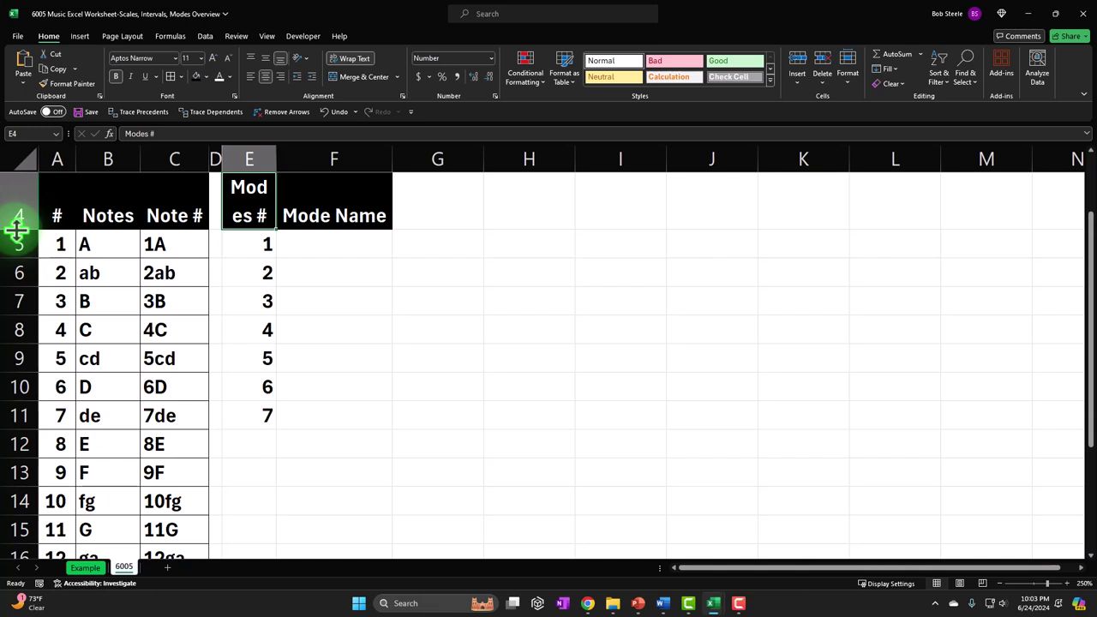
click(340, 115)
click(339, 115)
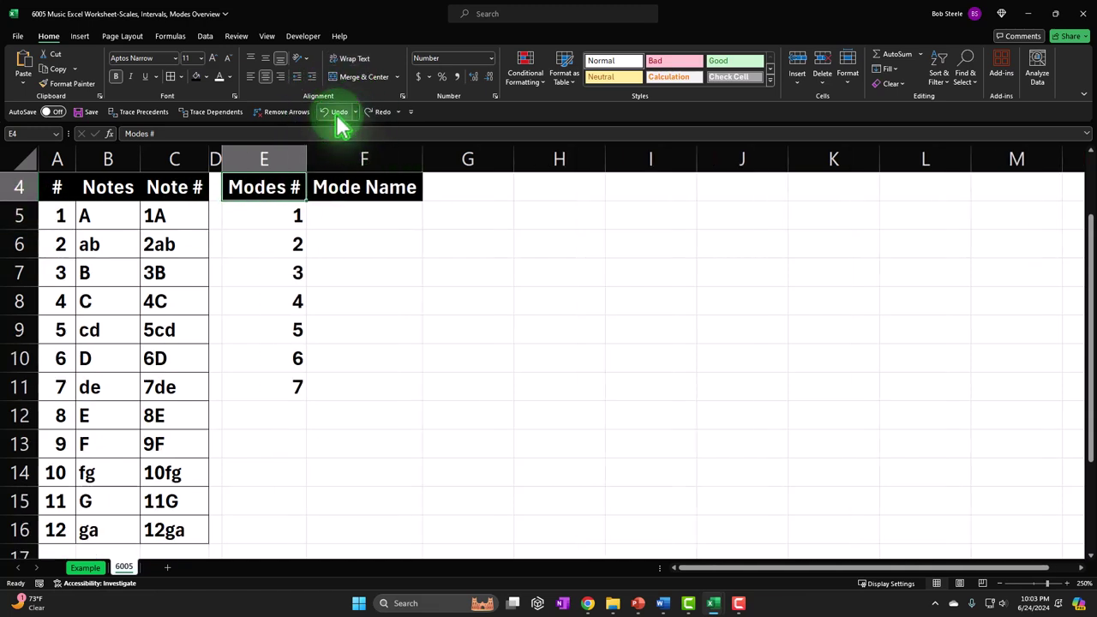
click(274, 216)
drag(274, 217, 265, 421)
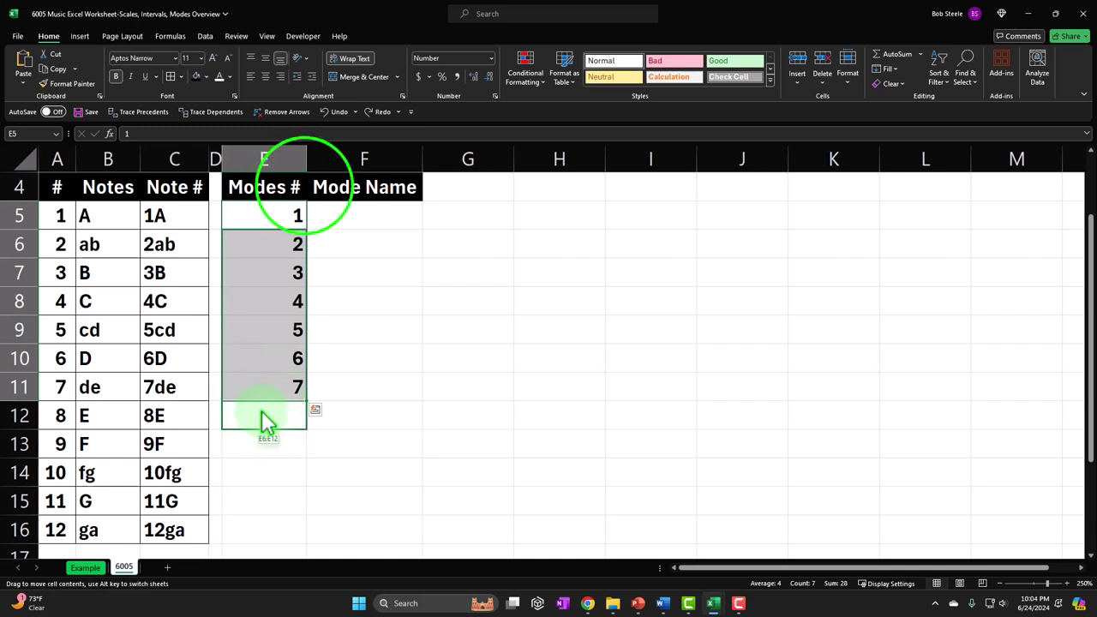
click(304, 187)
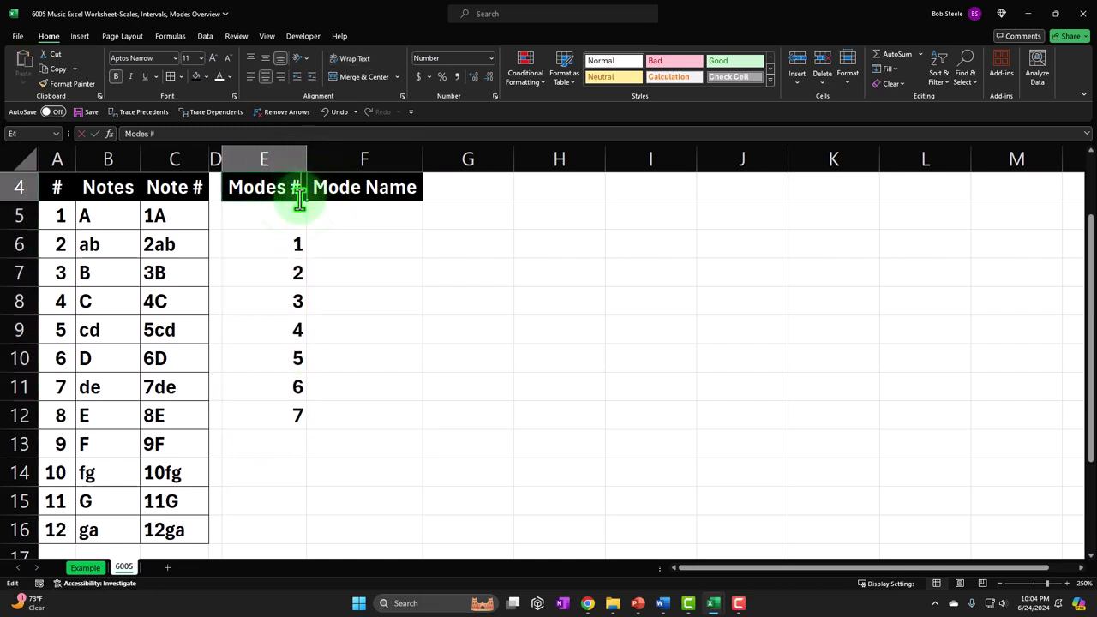
Step: Split the heading into Modes in E4 and # in E5, narrowing column E
double_click(299, 196)
key(BackSpace)
key(BackSpace)
key(Return)
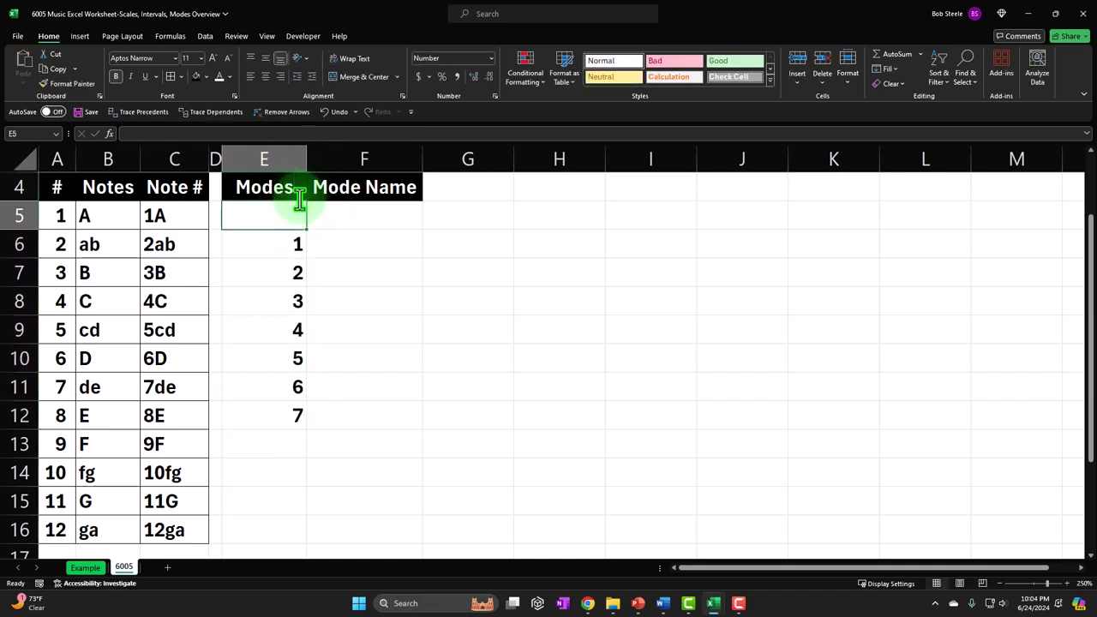
text(#)
key(Return)
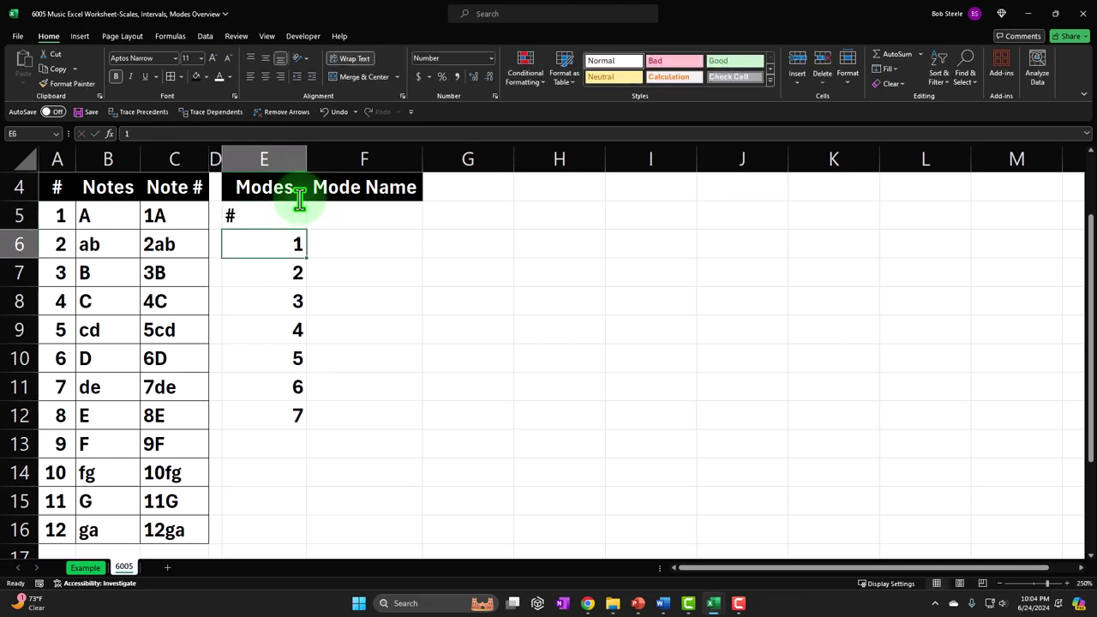
drag(306, 162, 289, 163)
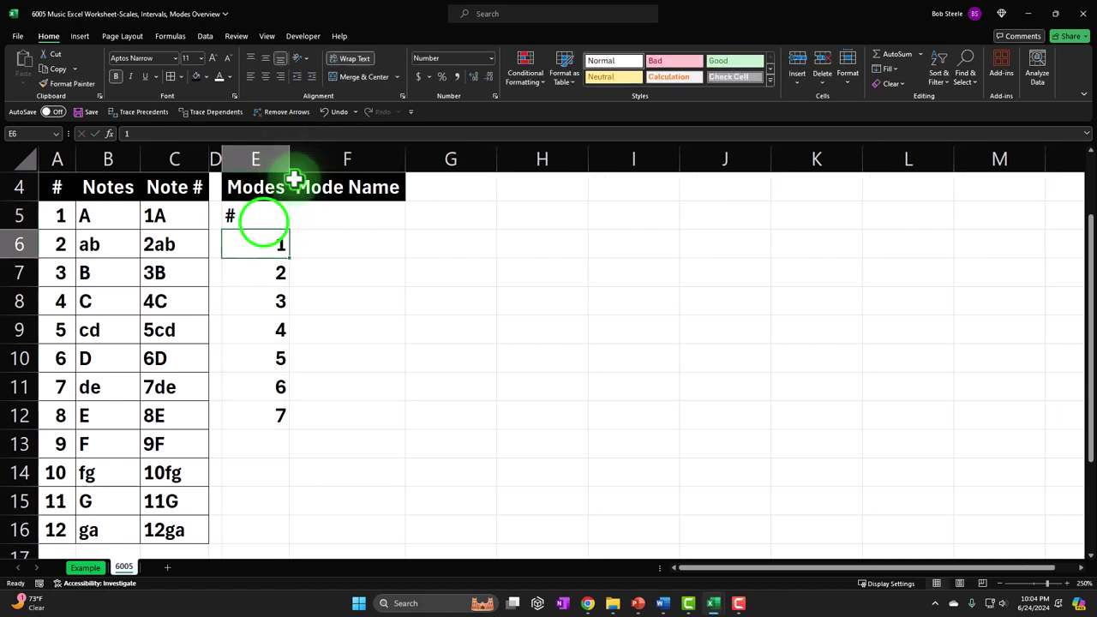
Step: Give the # cell a black fill with white text
click(263, 221)
click(198, 76)
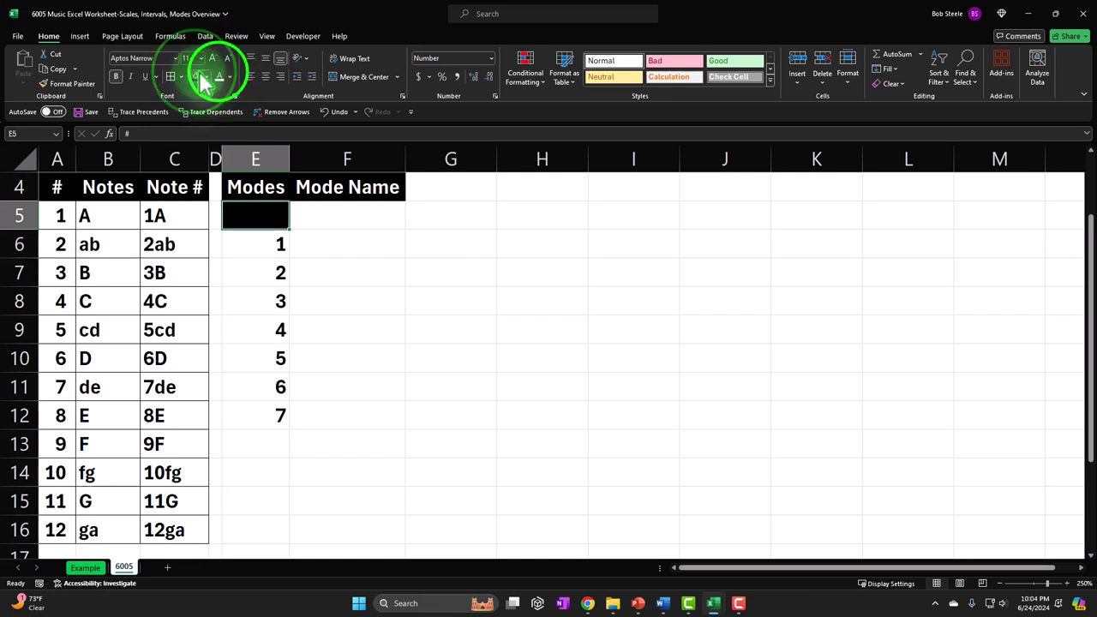
click(219, 76)
click(398, 330)
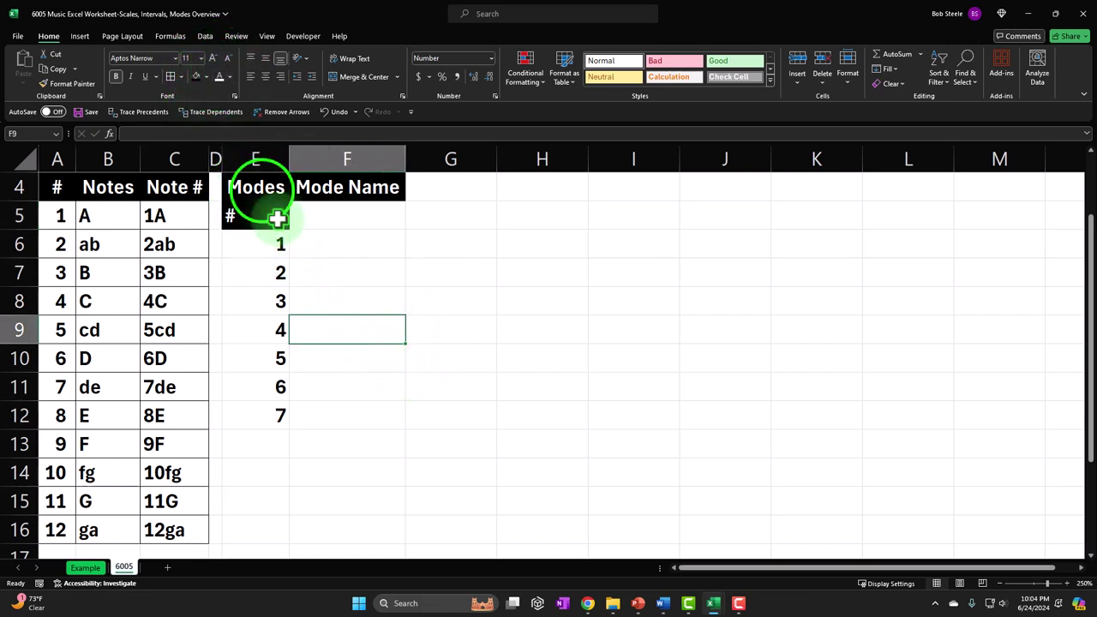
drag(254, 191, 375, 417)
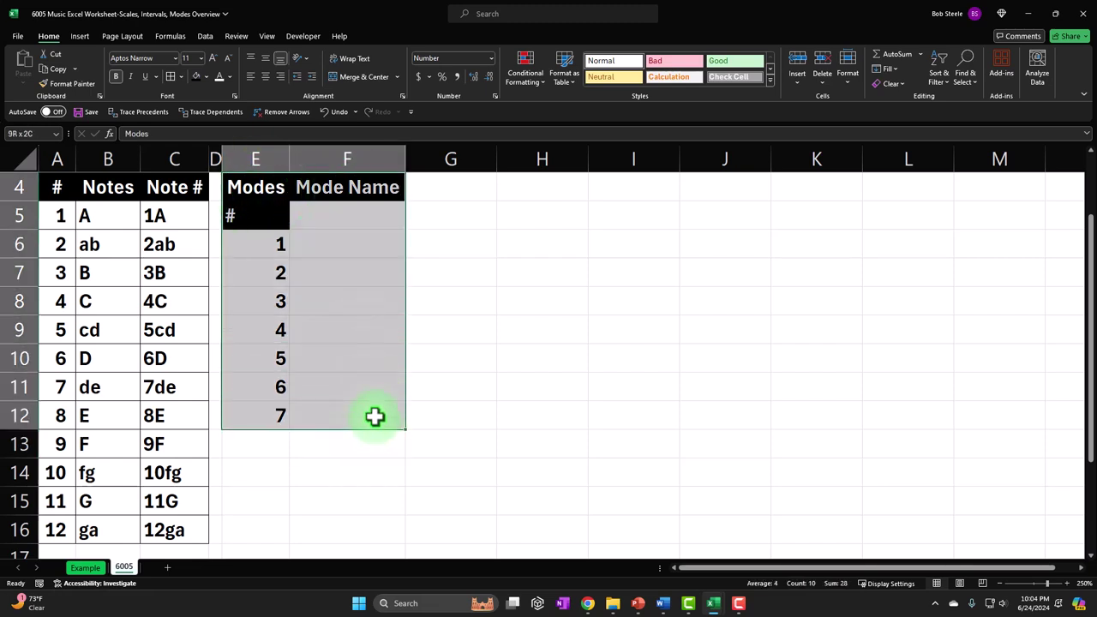
drag(269, 189, 272, 216)
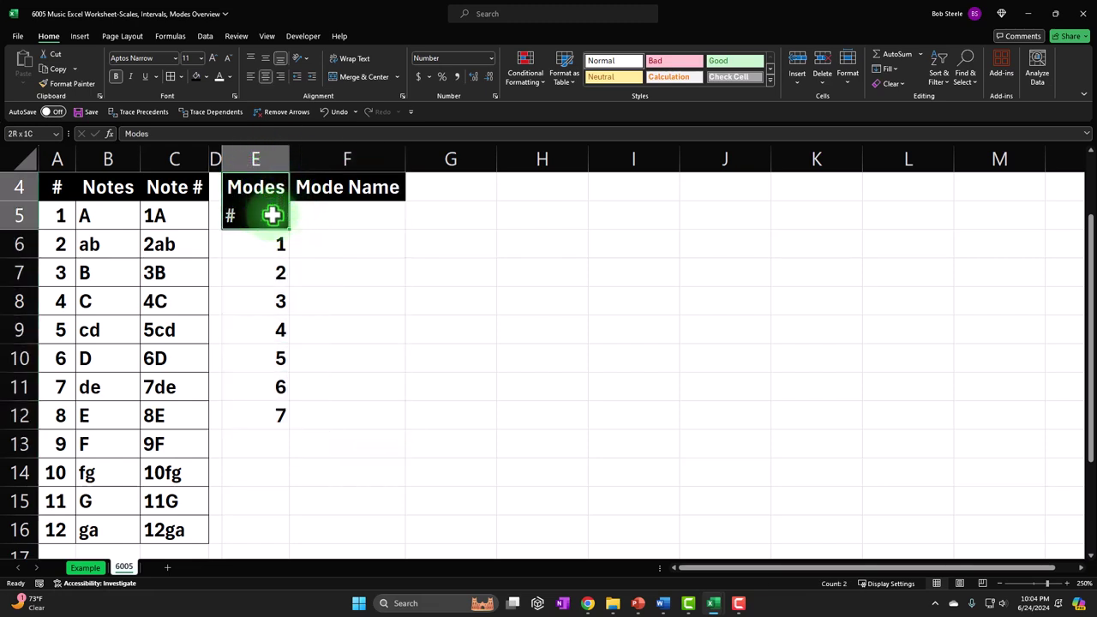
click(79, 36)
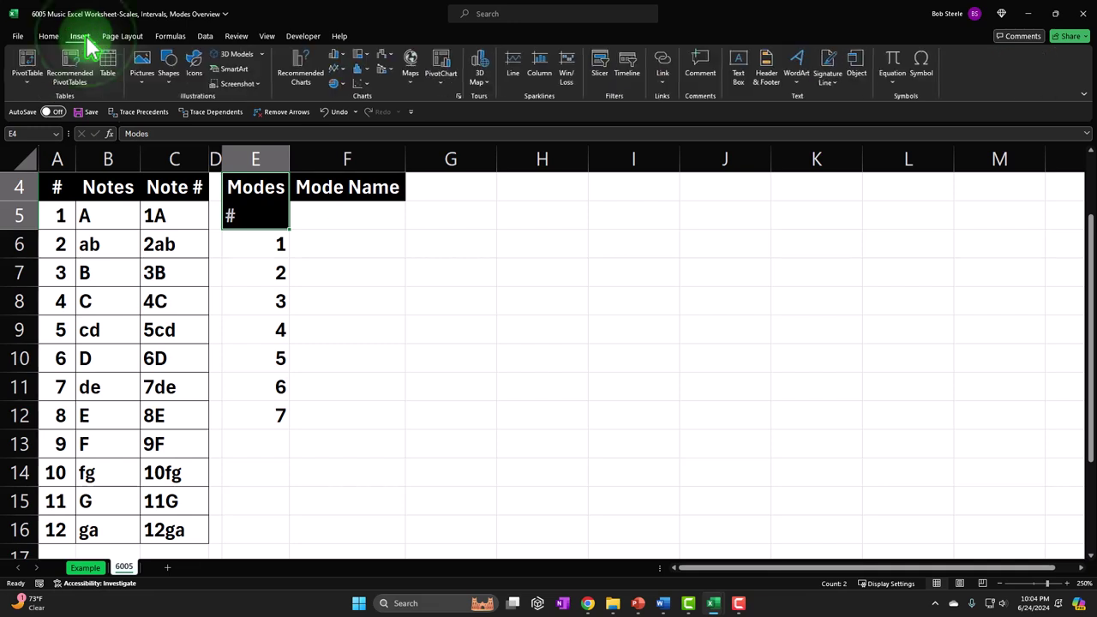
click(380, 328)
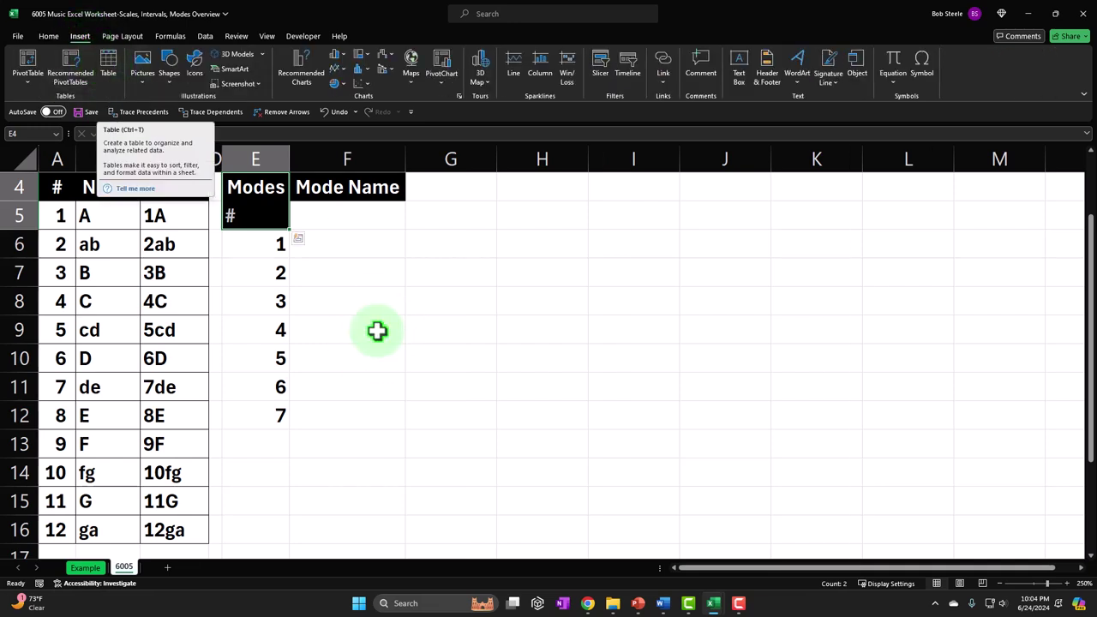
Step: Undo the split-heading changes, restoring Modes # above numbers 1–7 in E5:E11
click(336, 113)
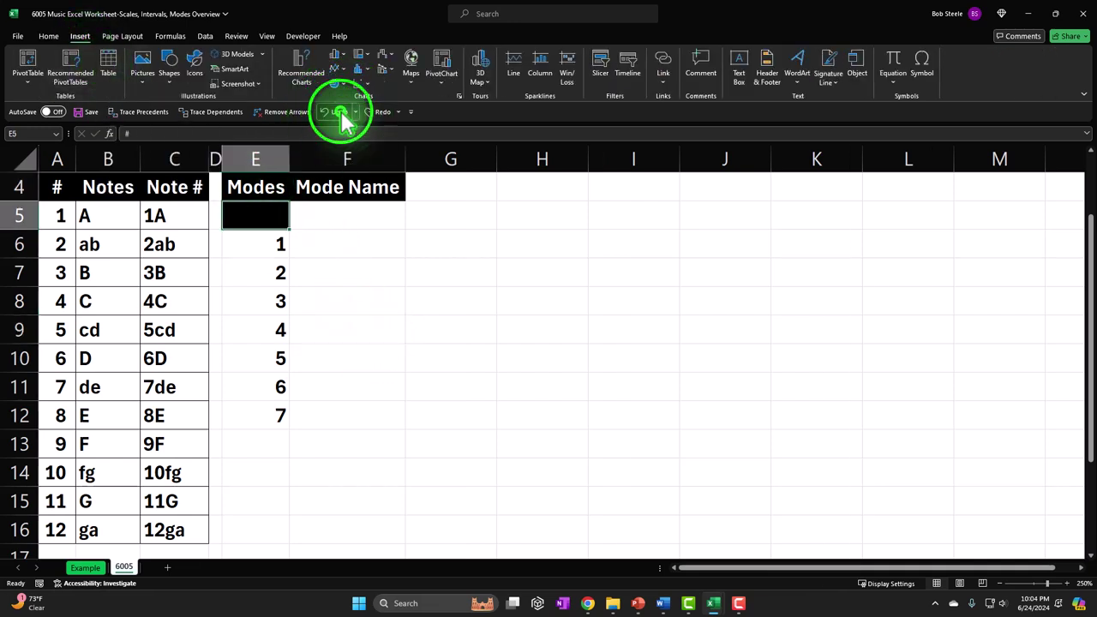
click(337, 112)
click(336, 112)
click(336, 112)
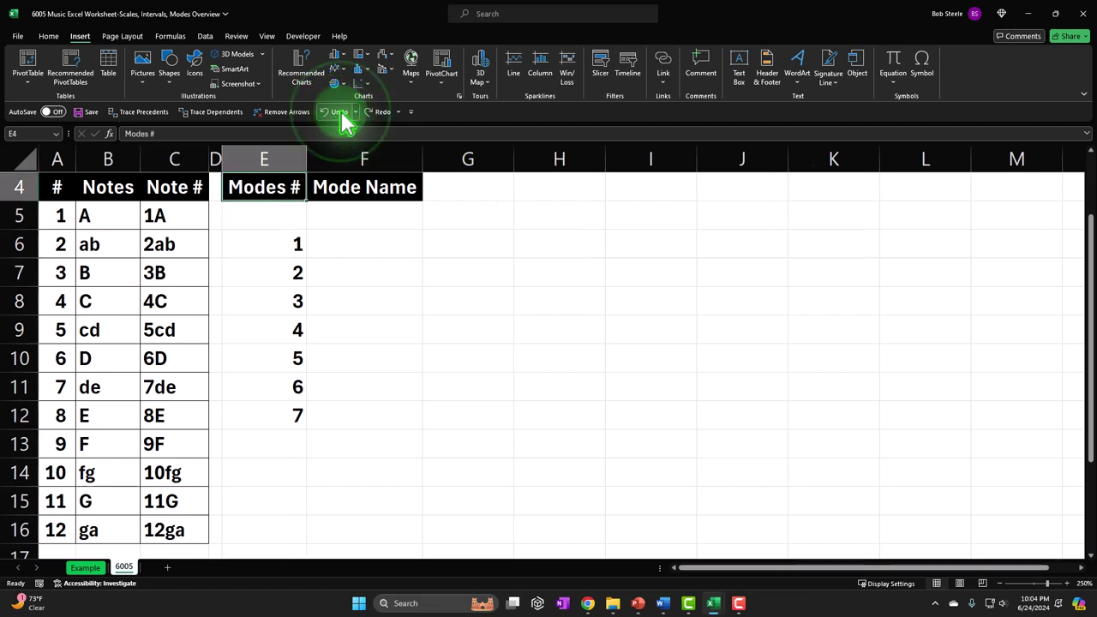
click(338, 113)
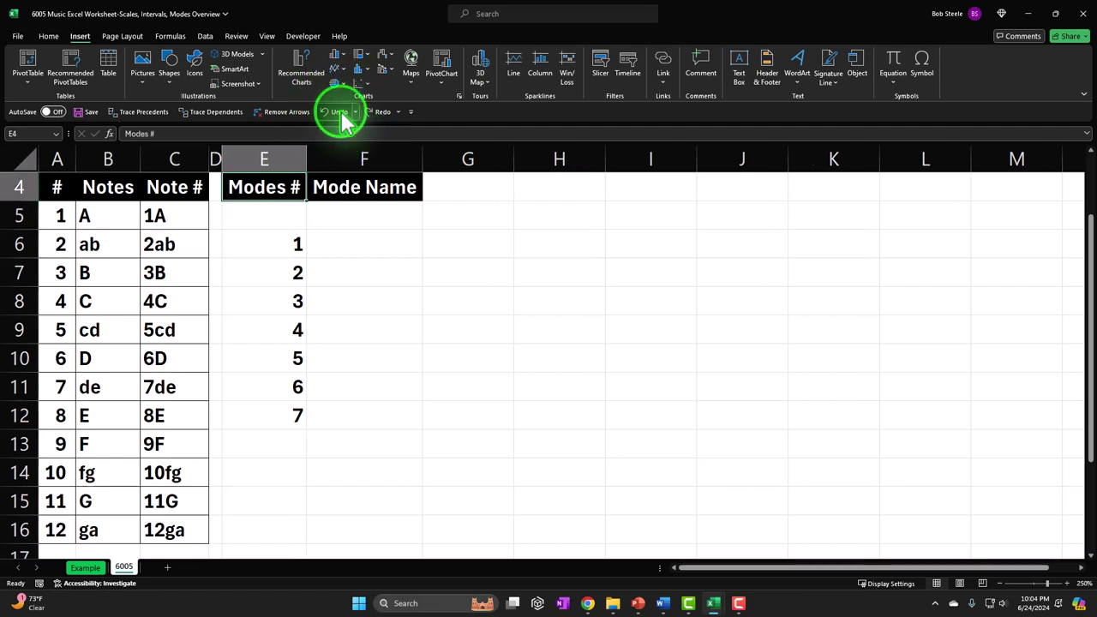
click(357, 277)
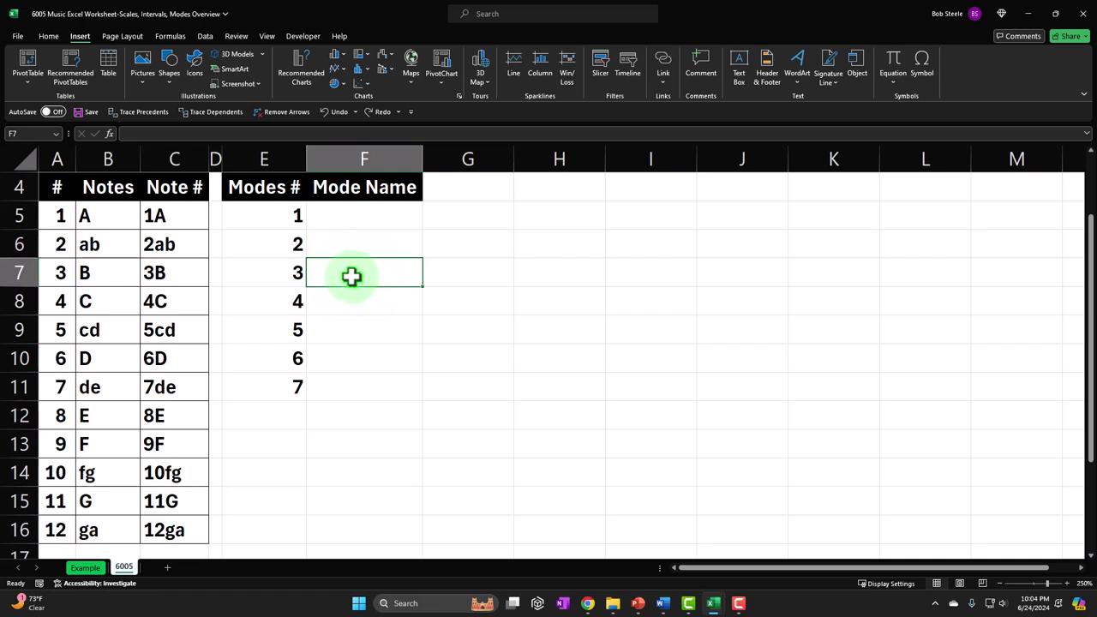
click(357, 216)
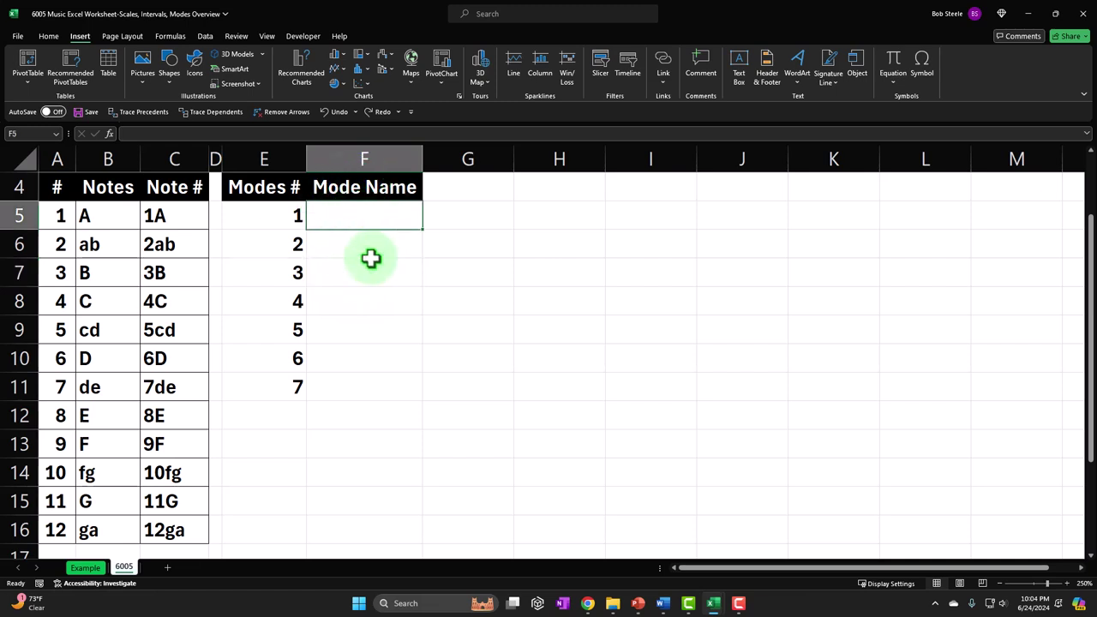
Step: Enter Major in H5 and Ionian in I5
click(549, 215)
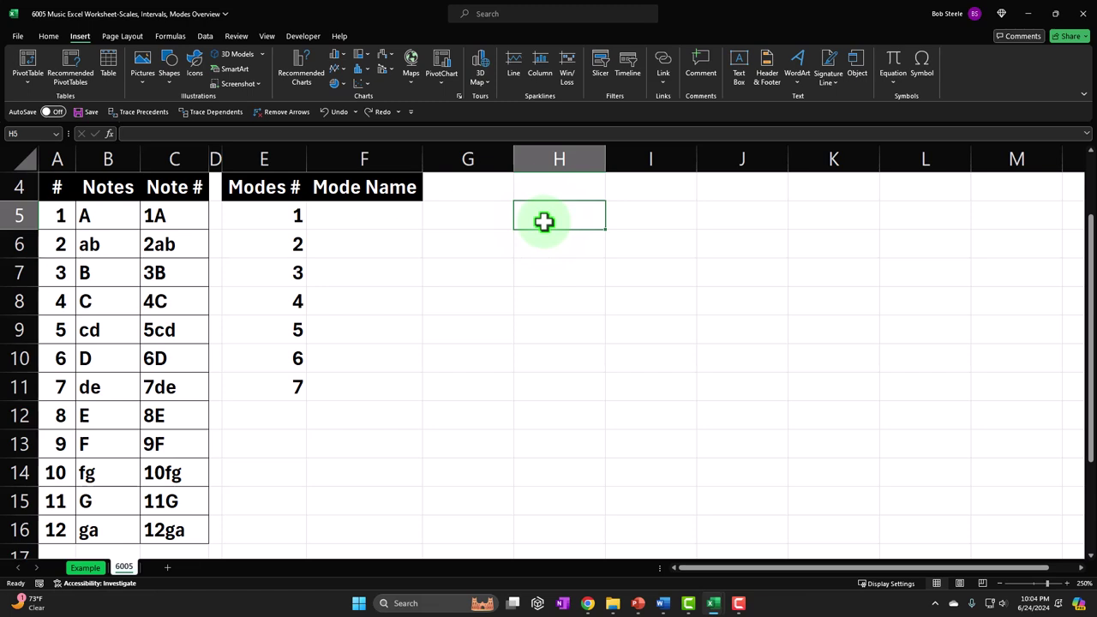
text(Major)
key(Tab)
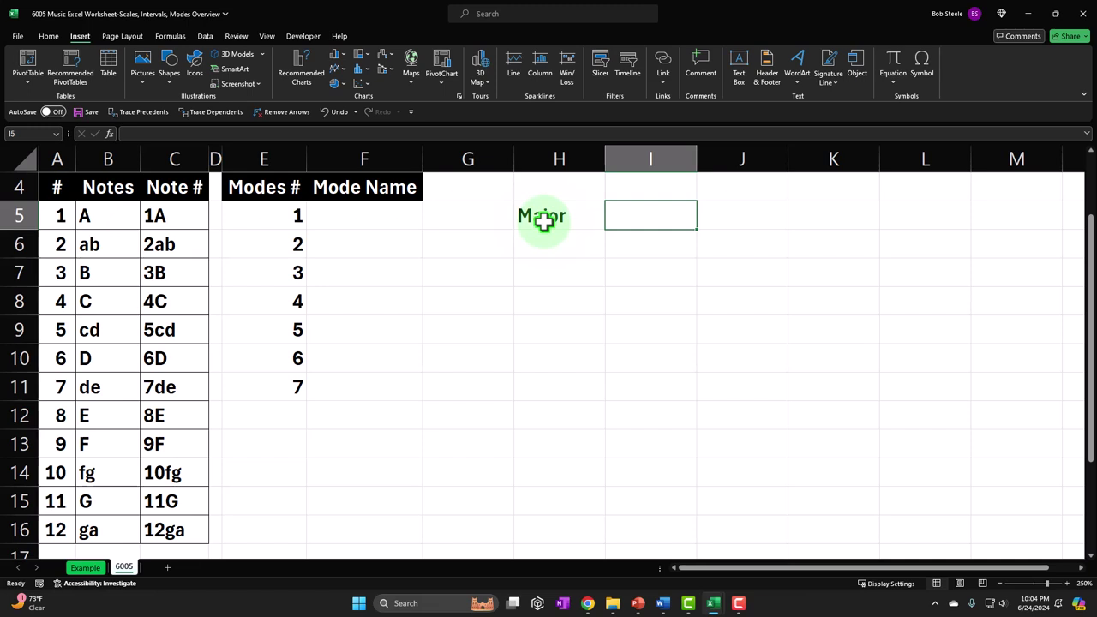
text(Ionian)
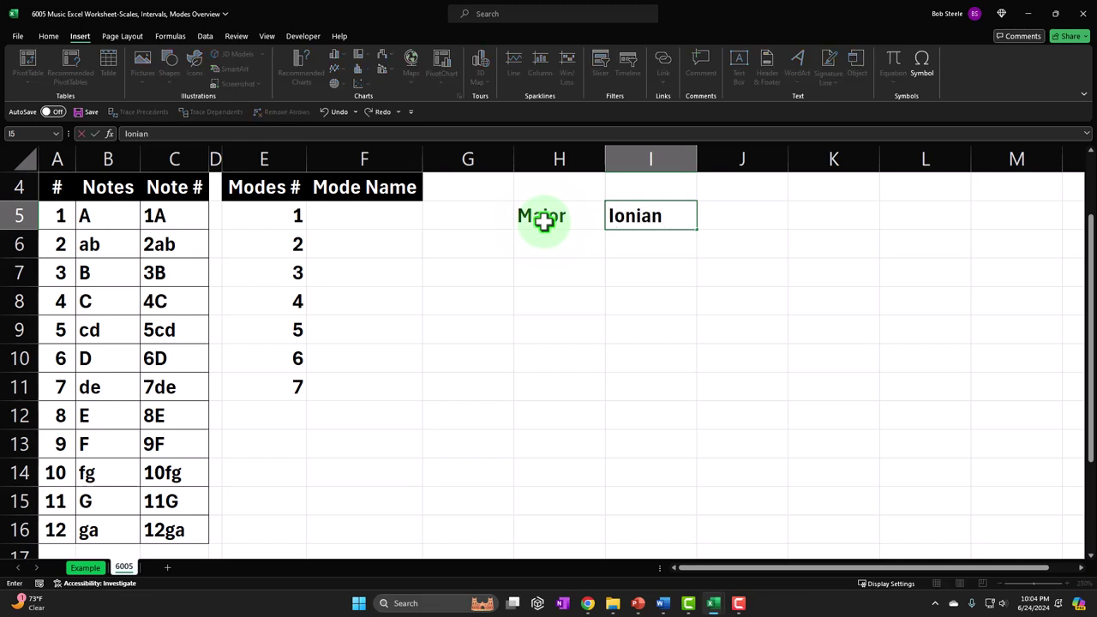
key(Return)
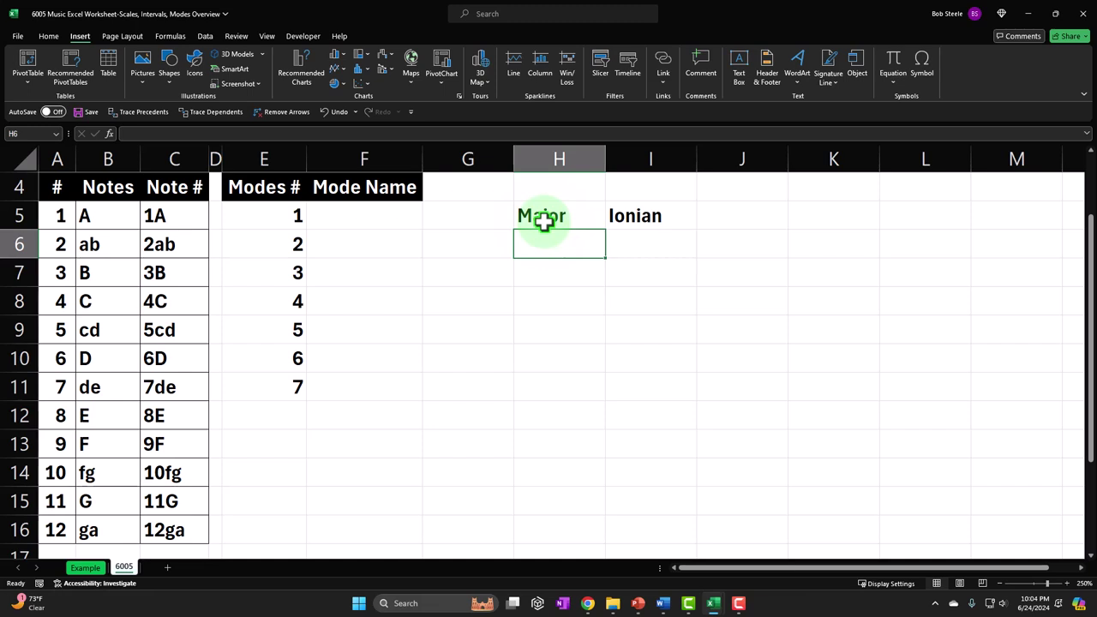
Step: List Dorian, Phrygian, Lydian and Mixolydian down I6:I9
key(Right)
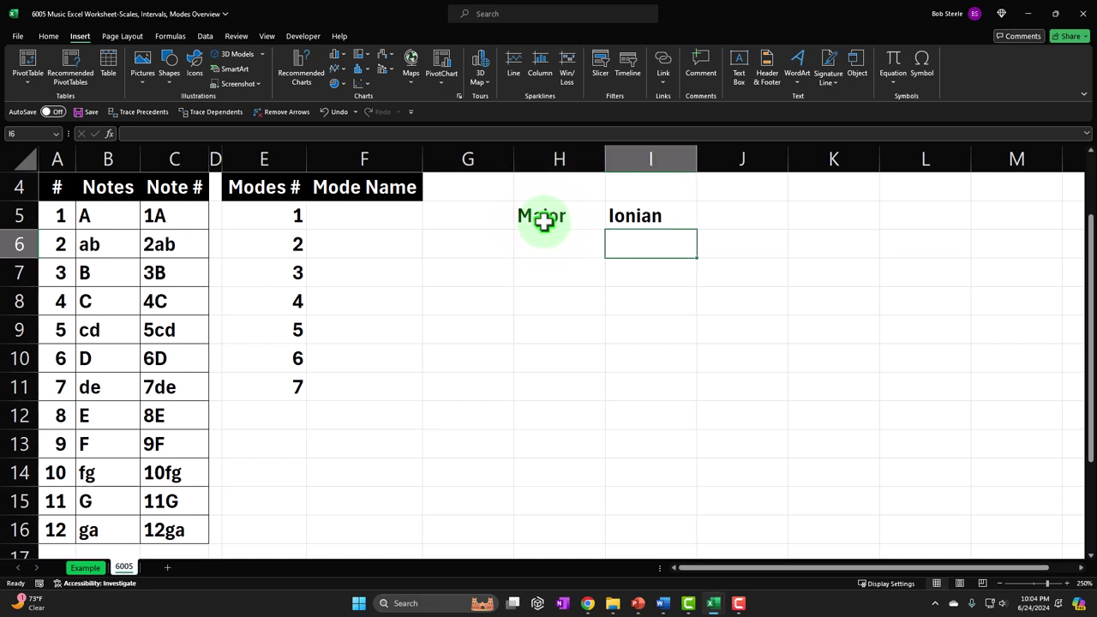
text(Dorian)
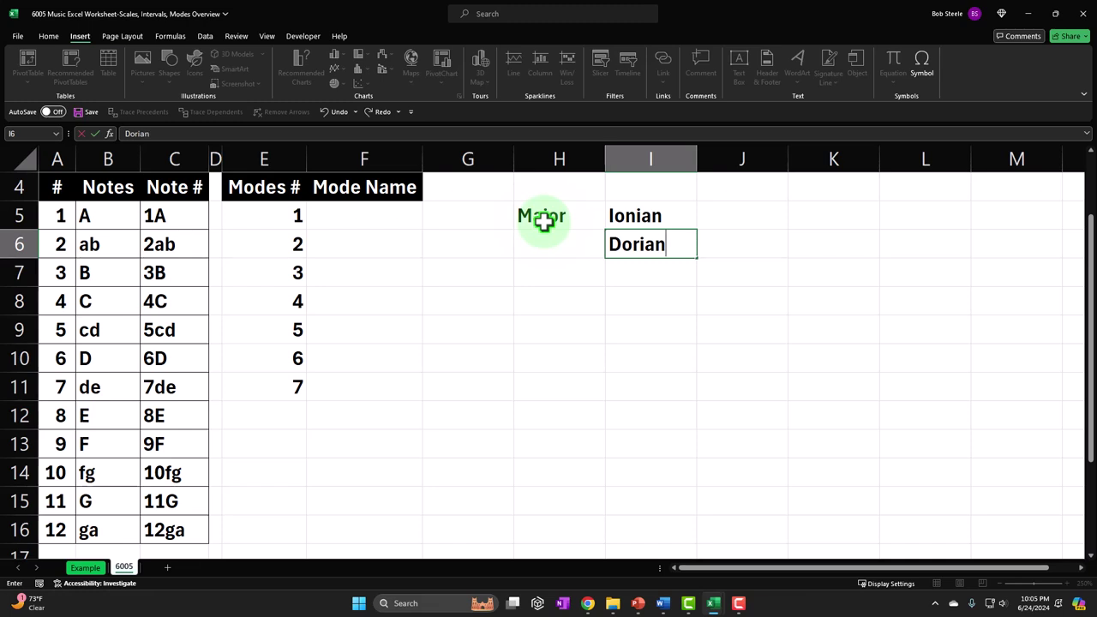
key(Return)
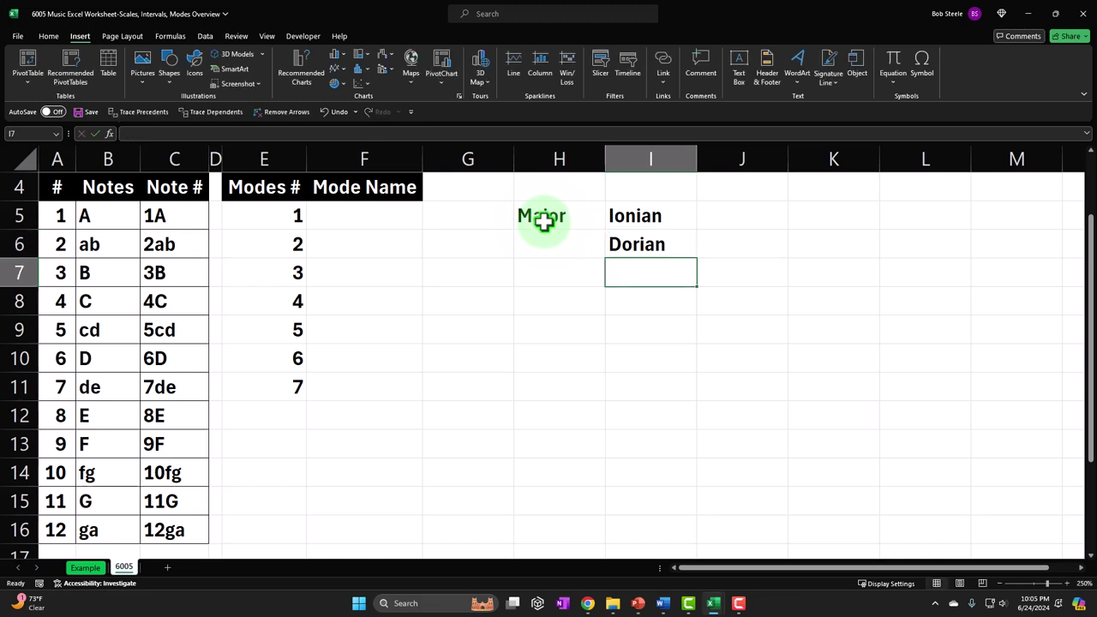
text(Phr)
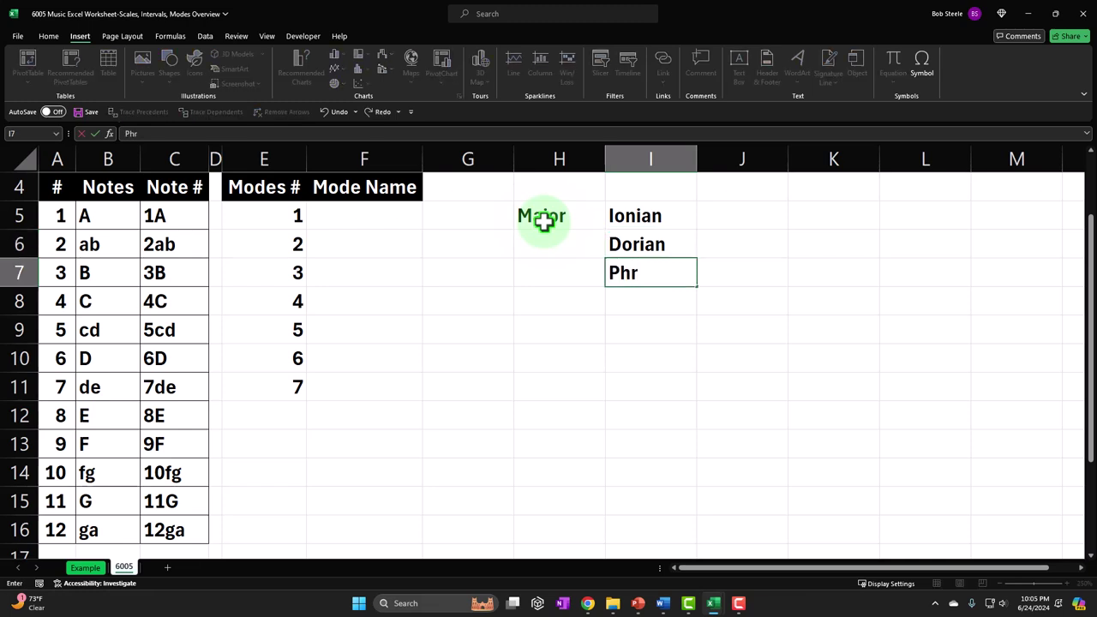
text(ygian)
key(Return)
text(Lydian)
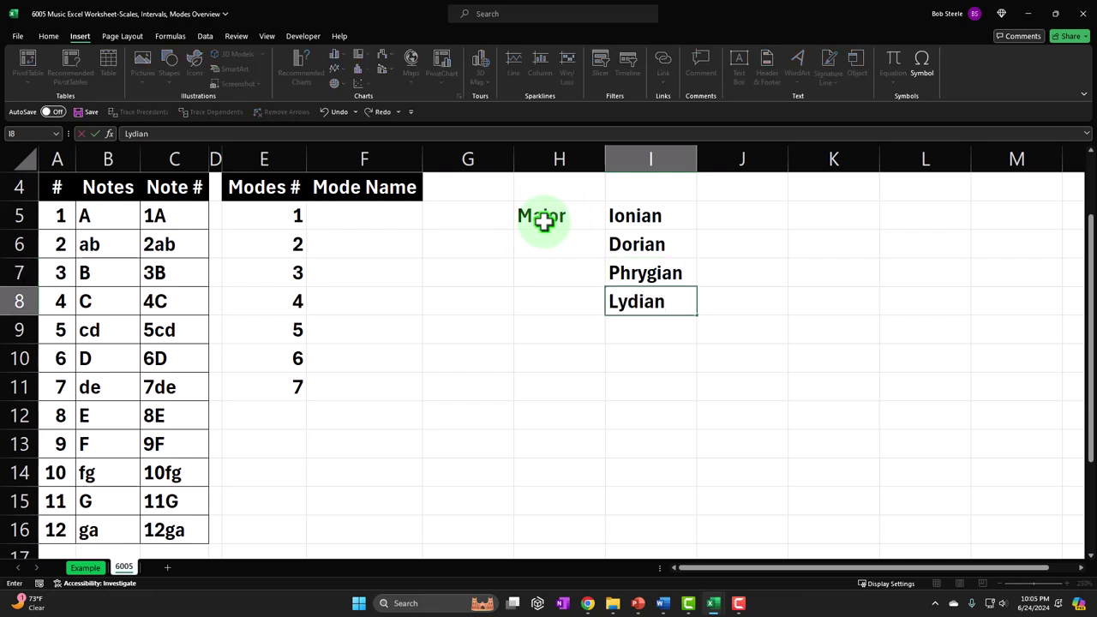
key(Return)
text(Mixo)
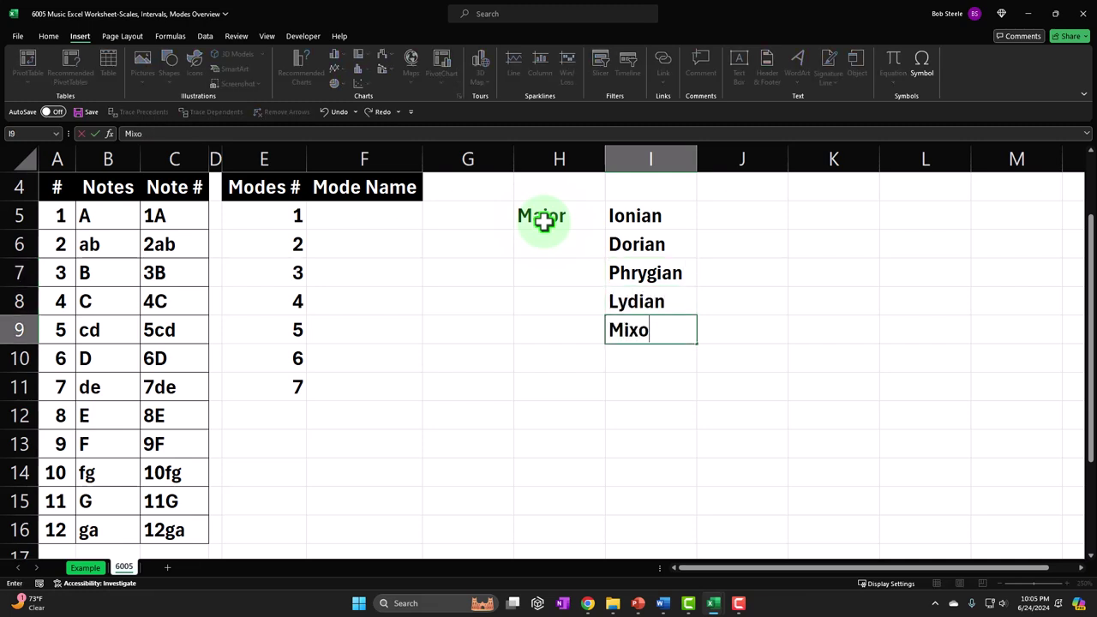
text(lydian)
key(Return)
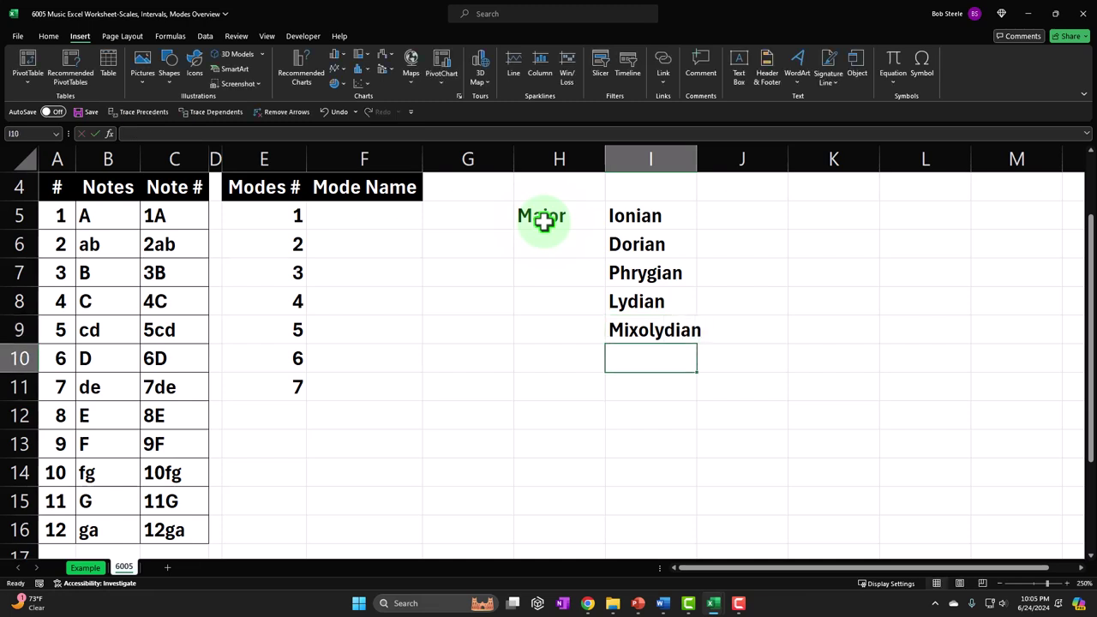
Step: Add Minor in H10, Aeolian in I10 and Locrian in H11
key(Left)
text(Monor)
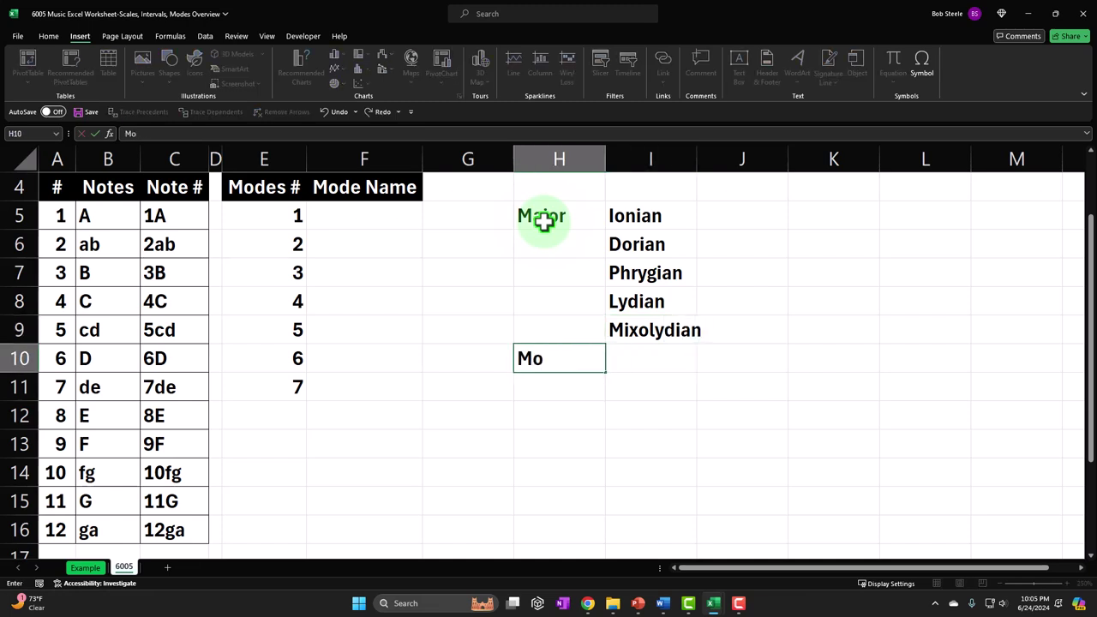
key(BackSpace)
key(BackSpace)
key(BackSpace)
key(BackSpace)
text(inor)
key(Right)
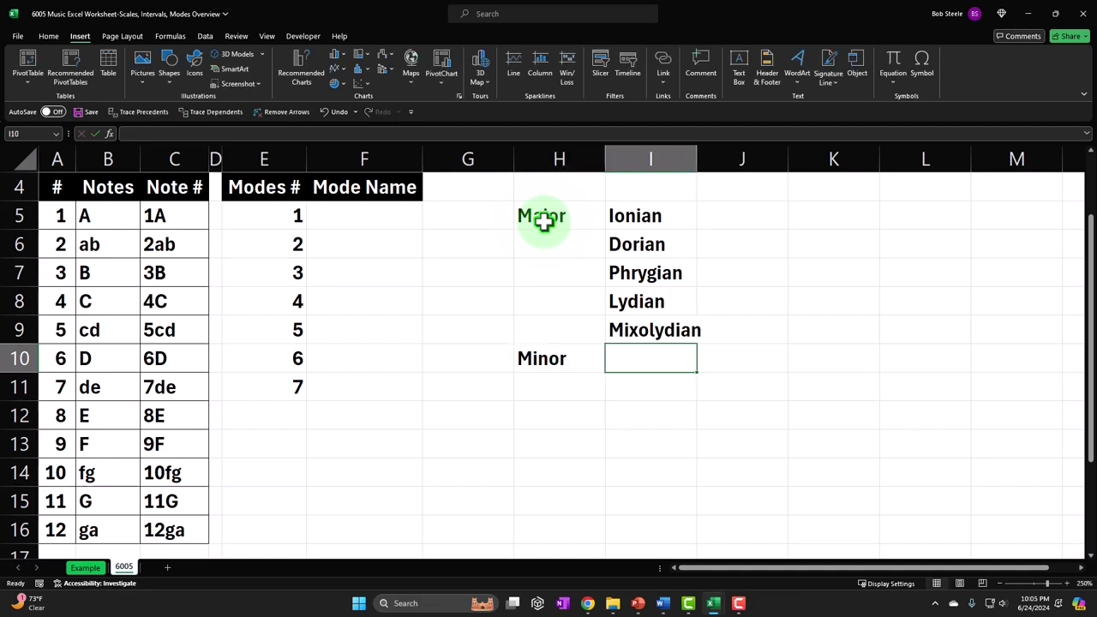
text(Ae)
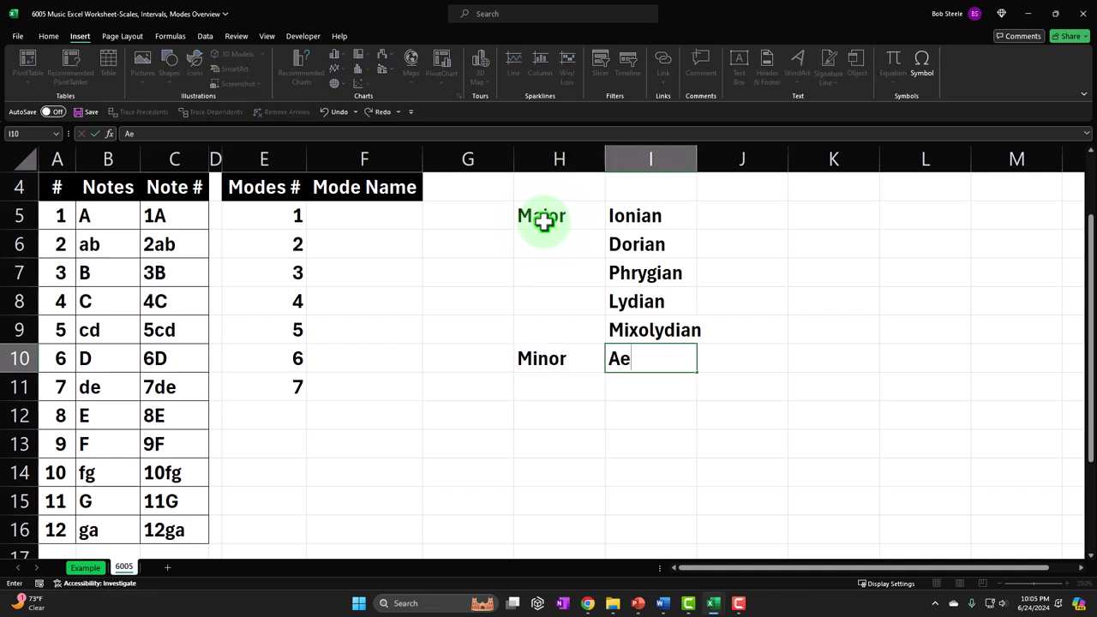
text(olian)
key(Return)
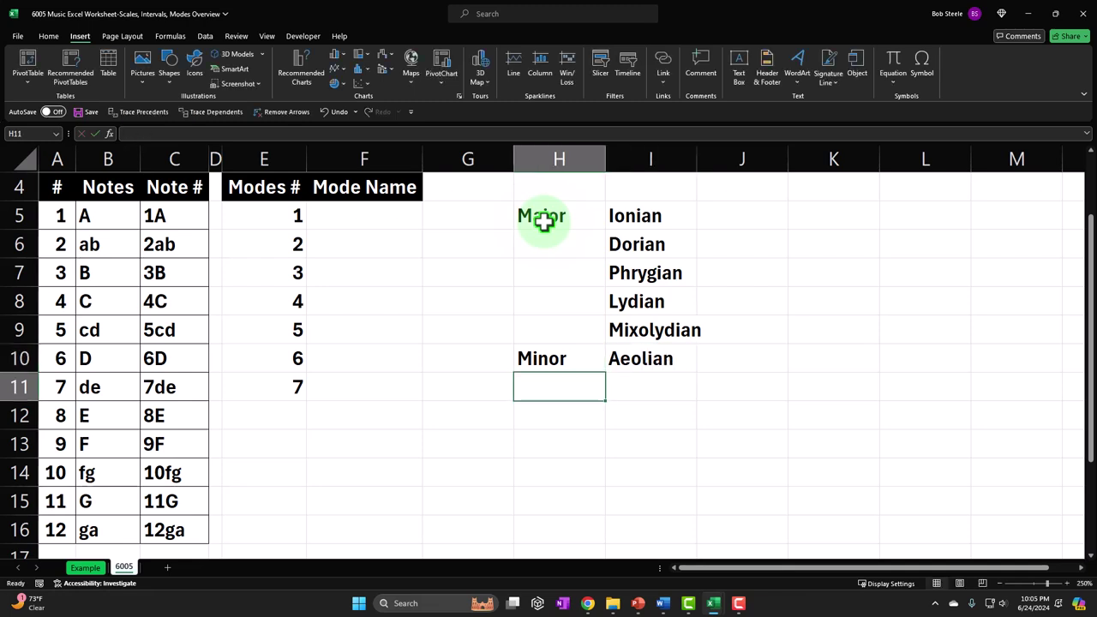
text(Locria)
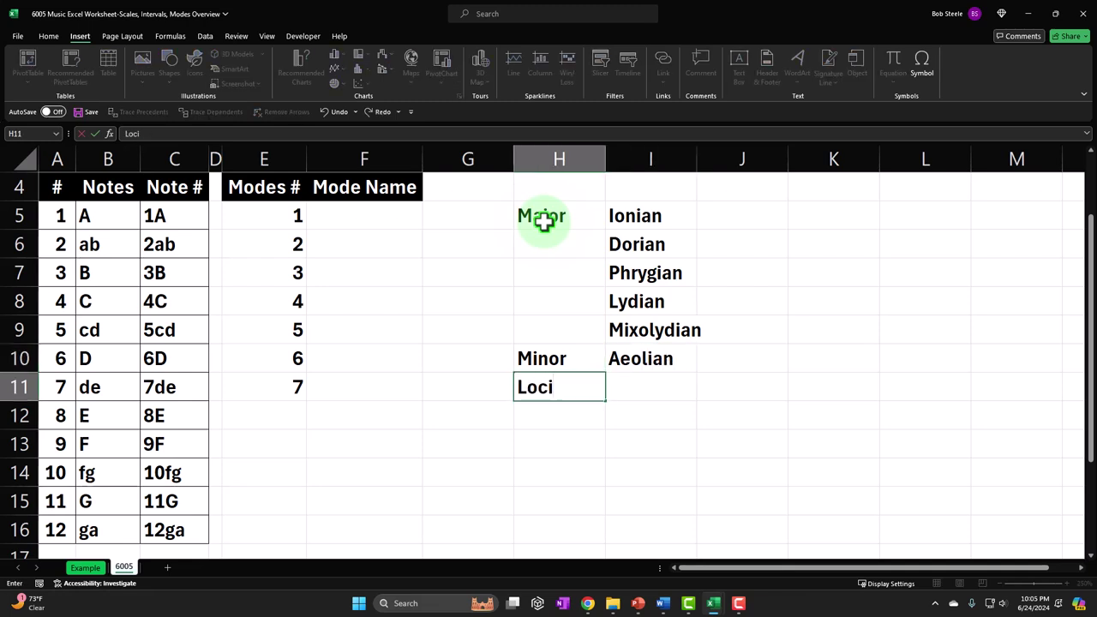
text(n)
key(Return)
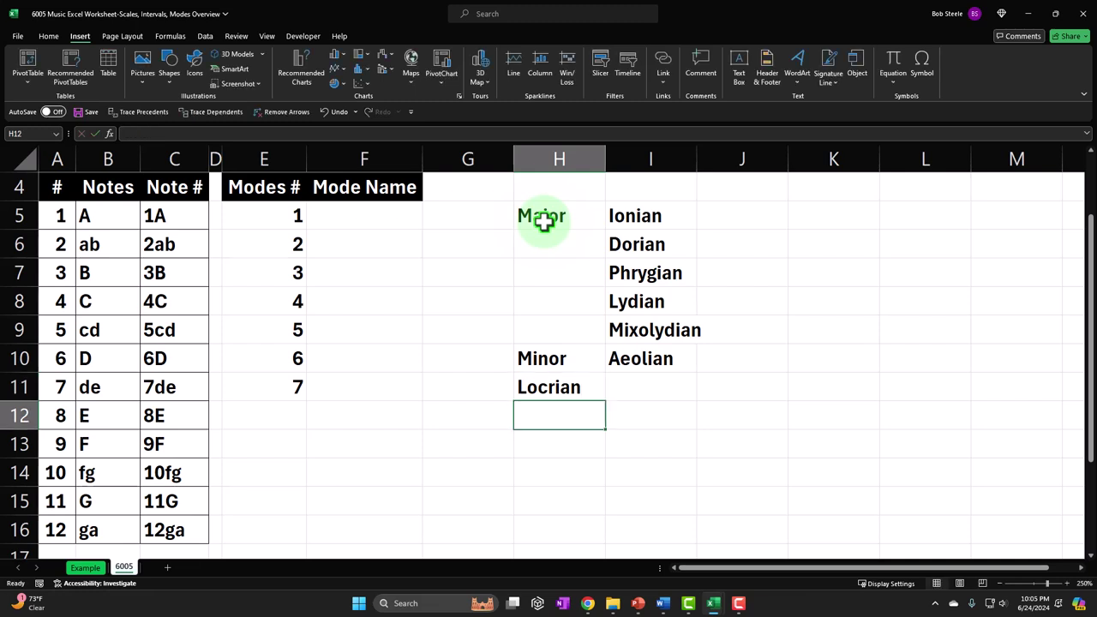
Step: Move Locrian from H11 into I11 beneath Aeolian and select all seven mode names
click(577, 396)
drag(577, 403, 643, 399)
drag(563, 215, 620, 216)
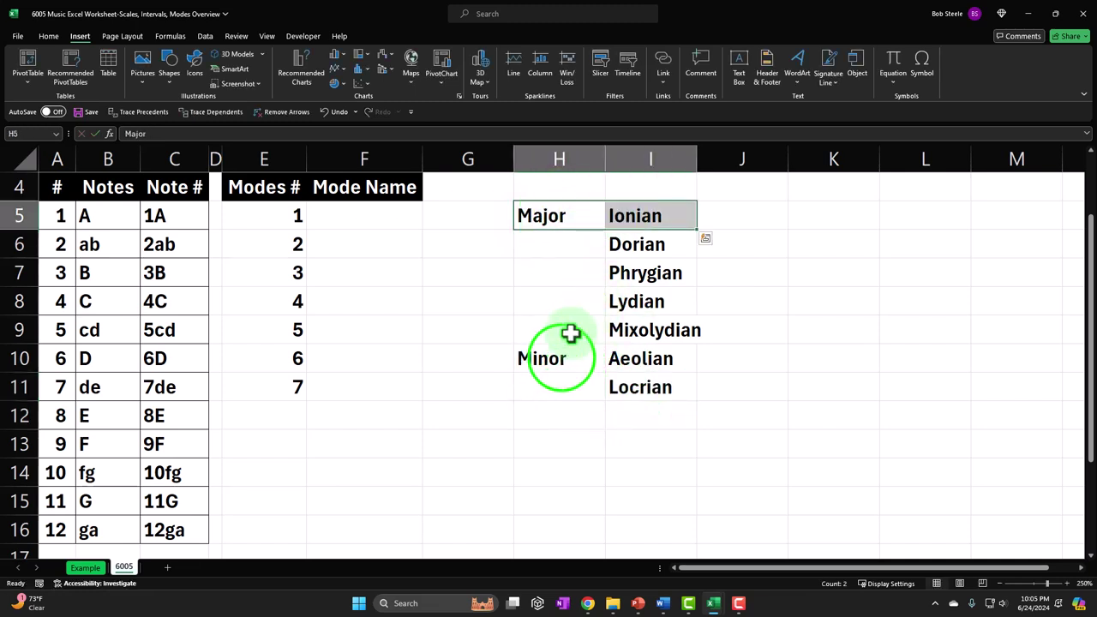
drag(560, 357, 625, 353)
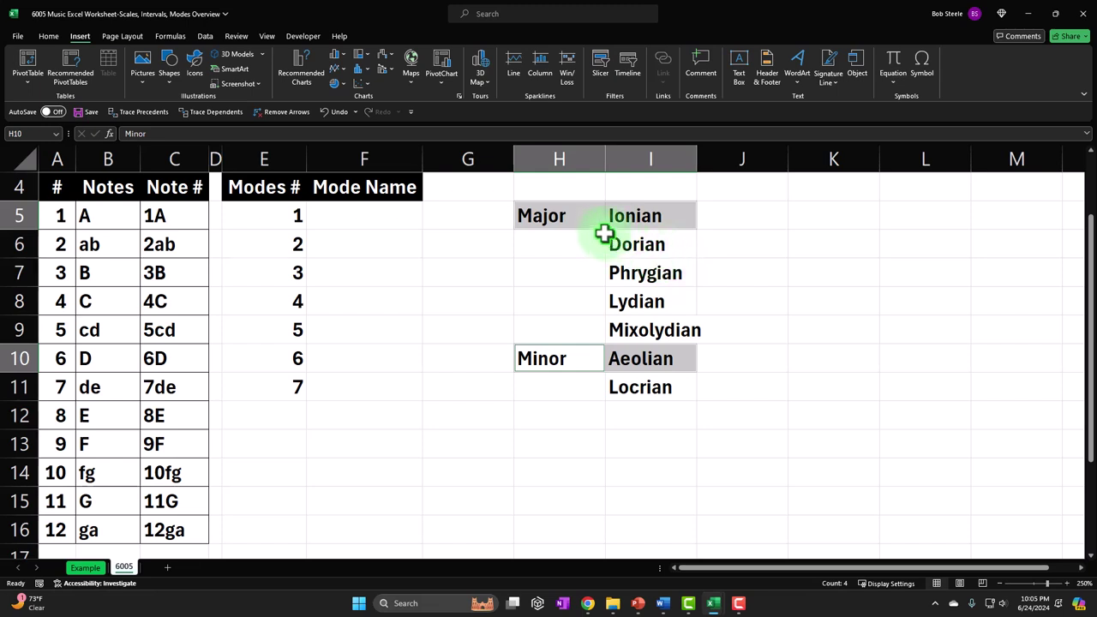
drag(564, 216, 607, 217)
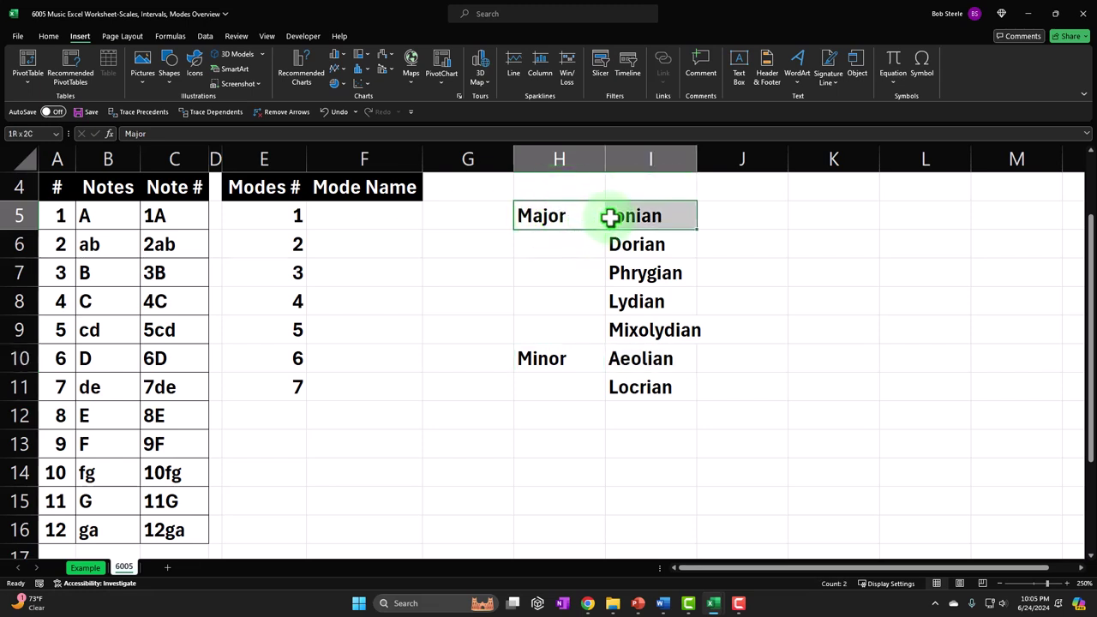
drag(581, 359, 638, 360)
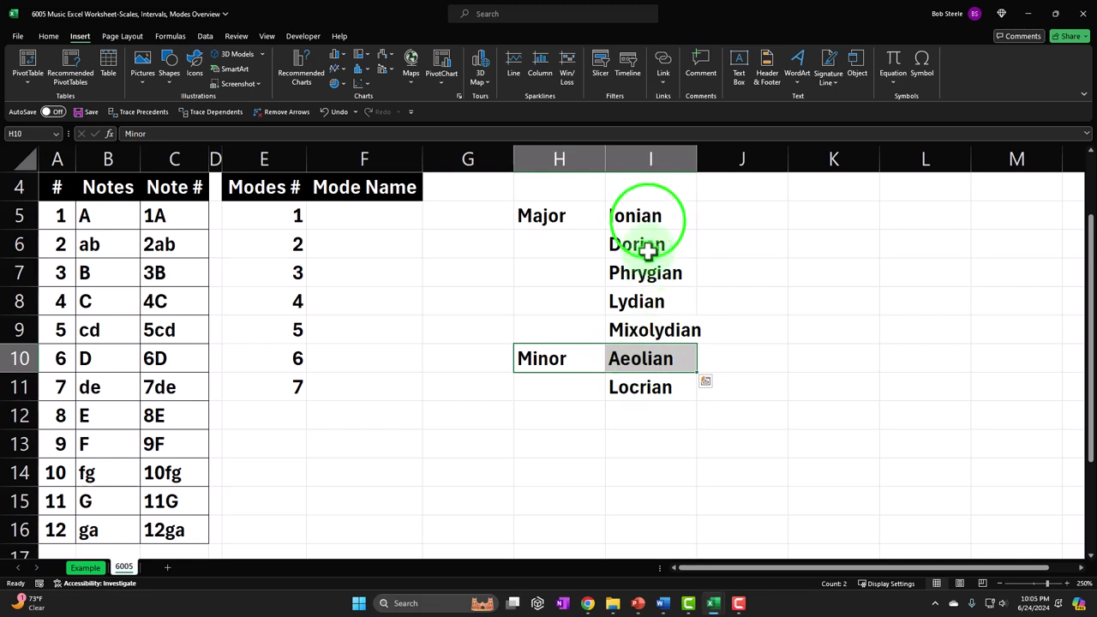
drag(643, 216, 652, 387)
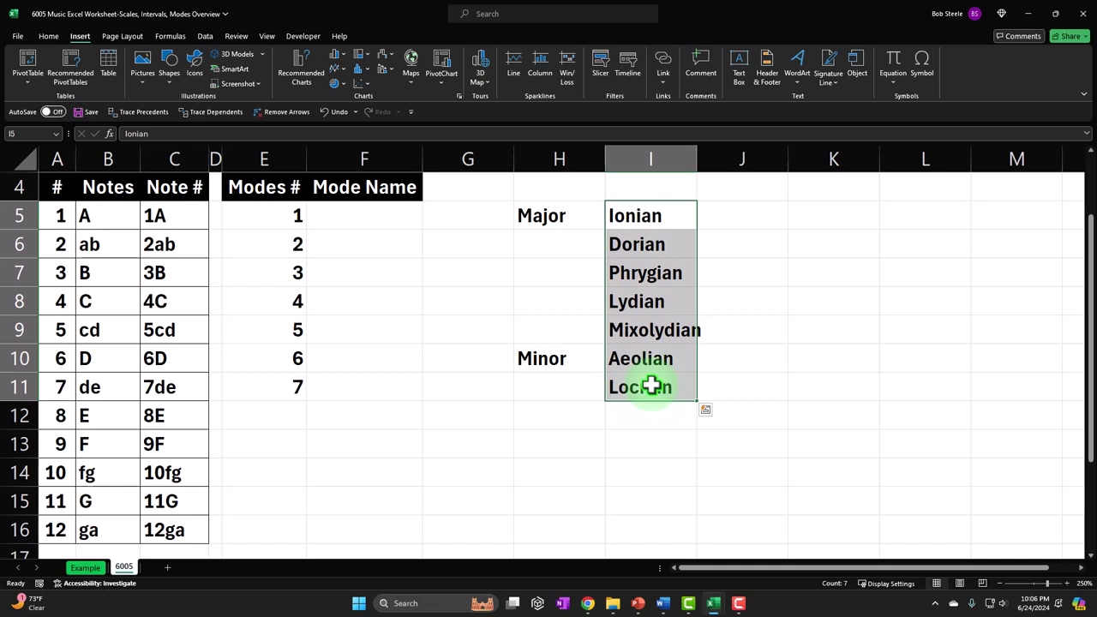
Step: Review Ionian, Dorian and the Major–Ionian and Minor–Aeolian pairs, then select E5
click(629, 247)
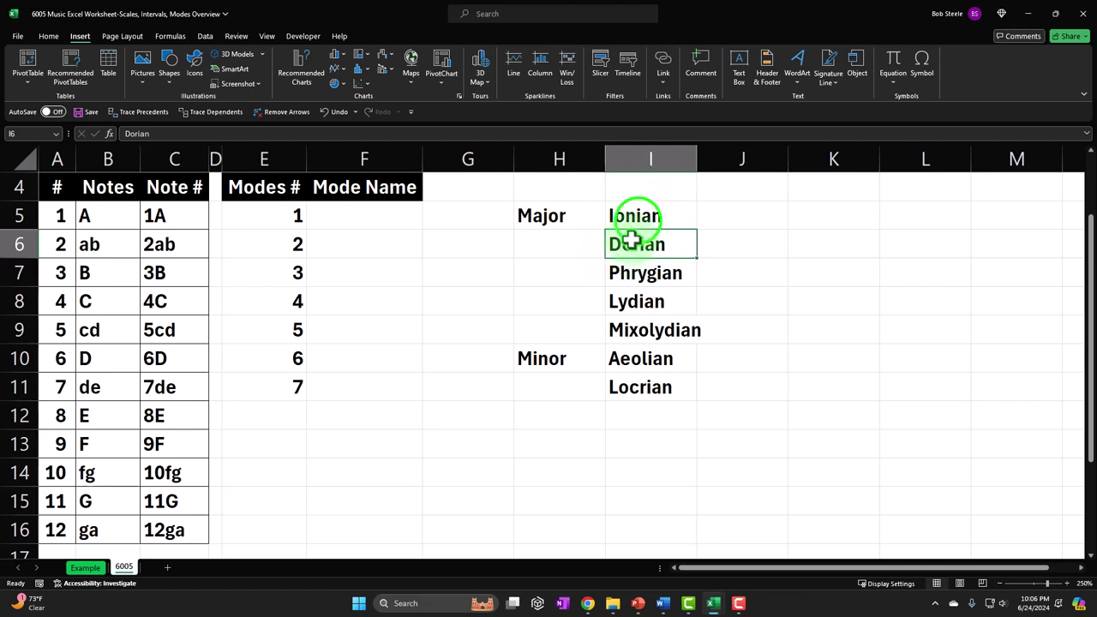
click(637, 217)
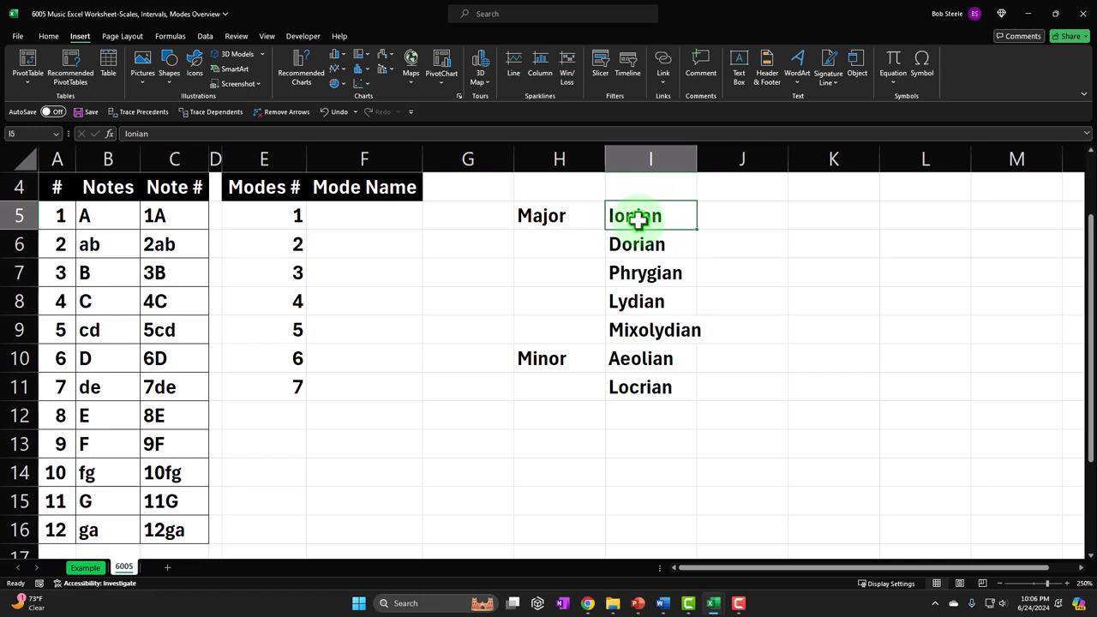
click(576, 356)
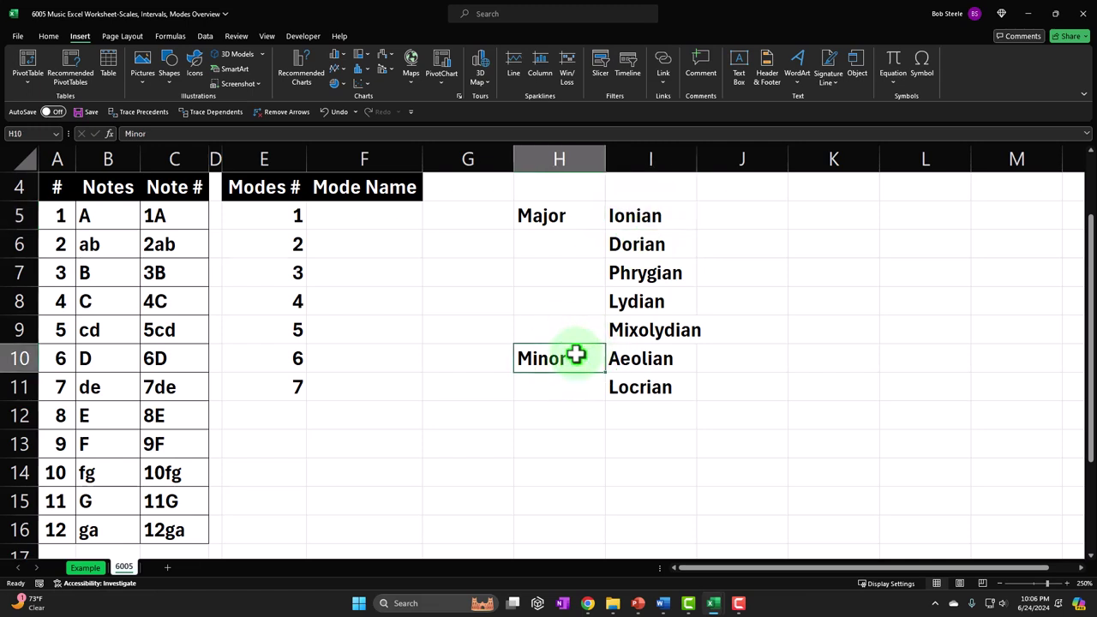
click(606, 359)
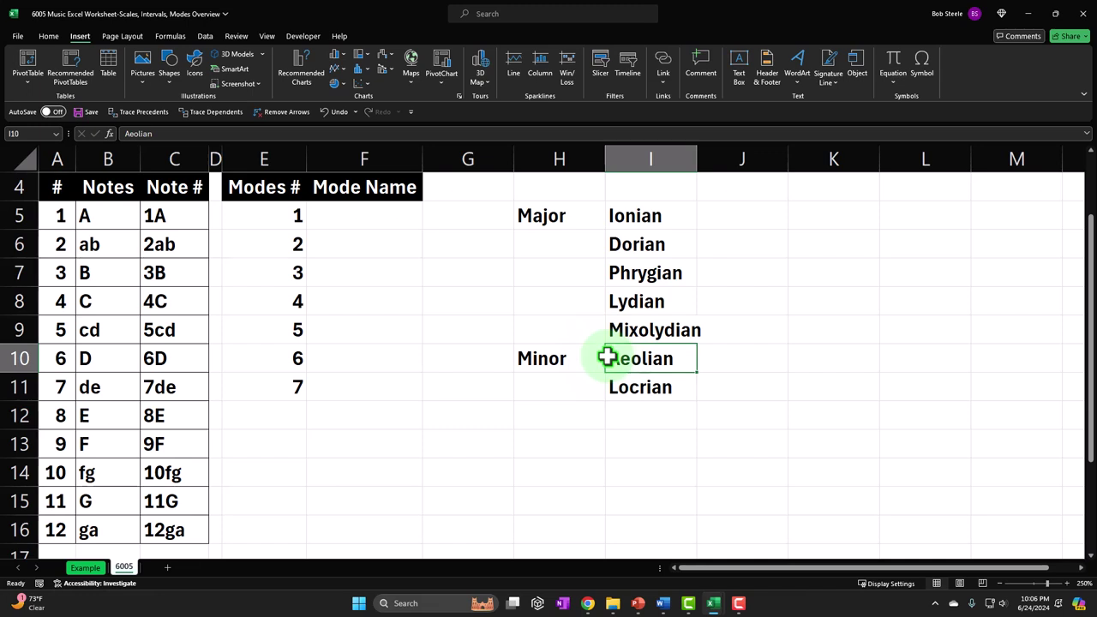
drag(579, 215, 614, 215)
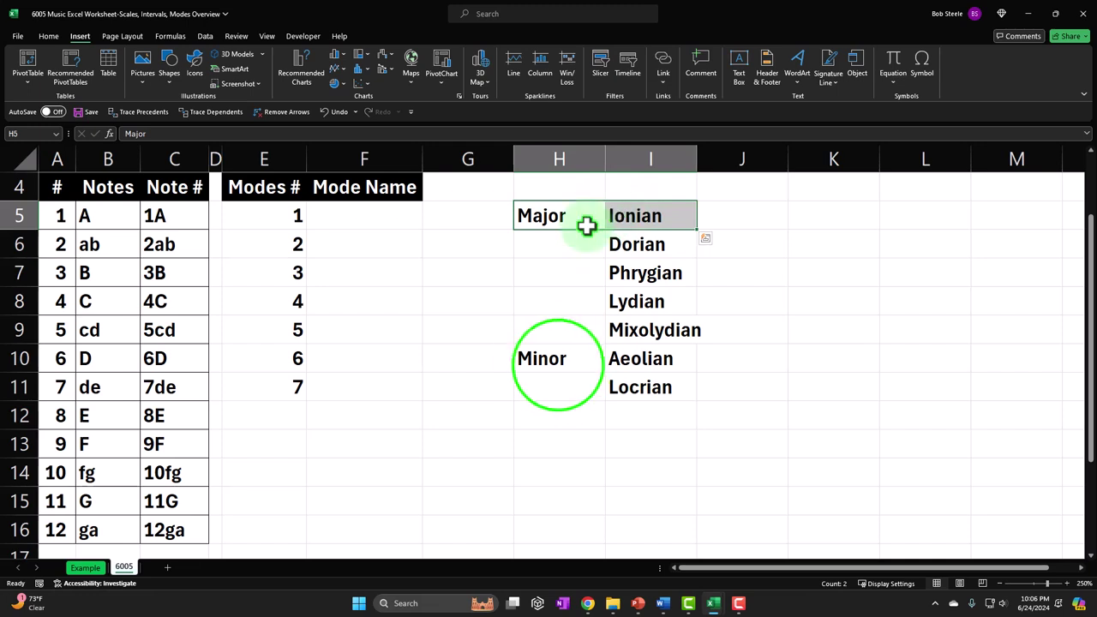
drag(558, 364, 623, 360)
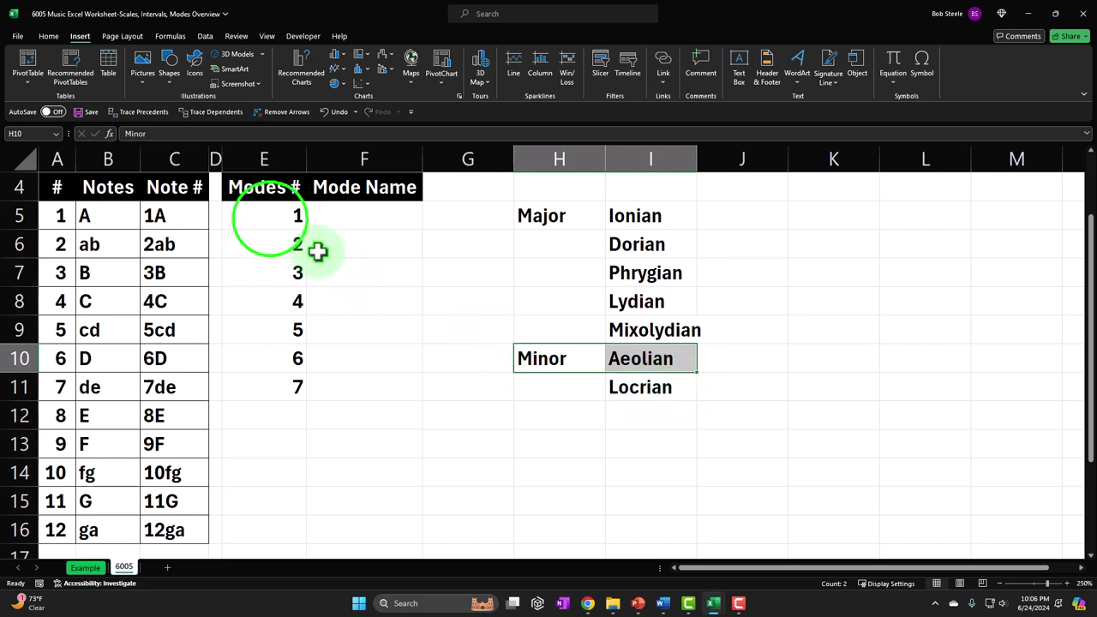
click(271, 225)
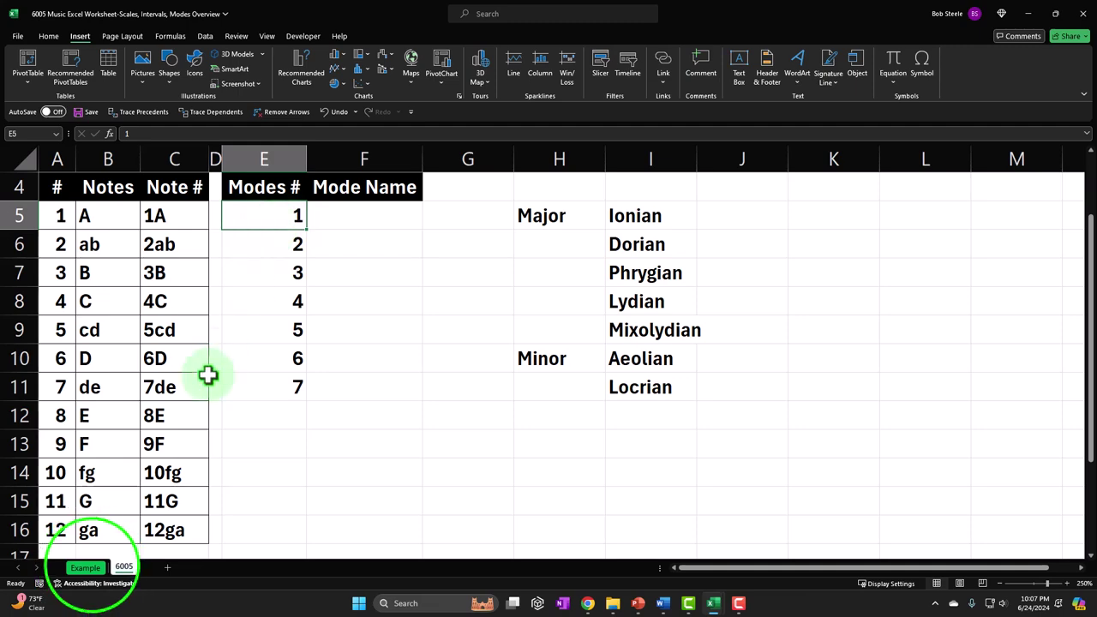
click(85, 567)
click(69, 240)
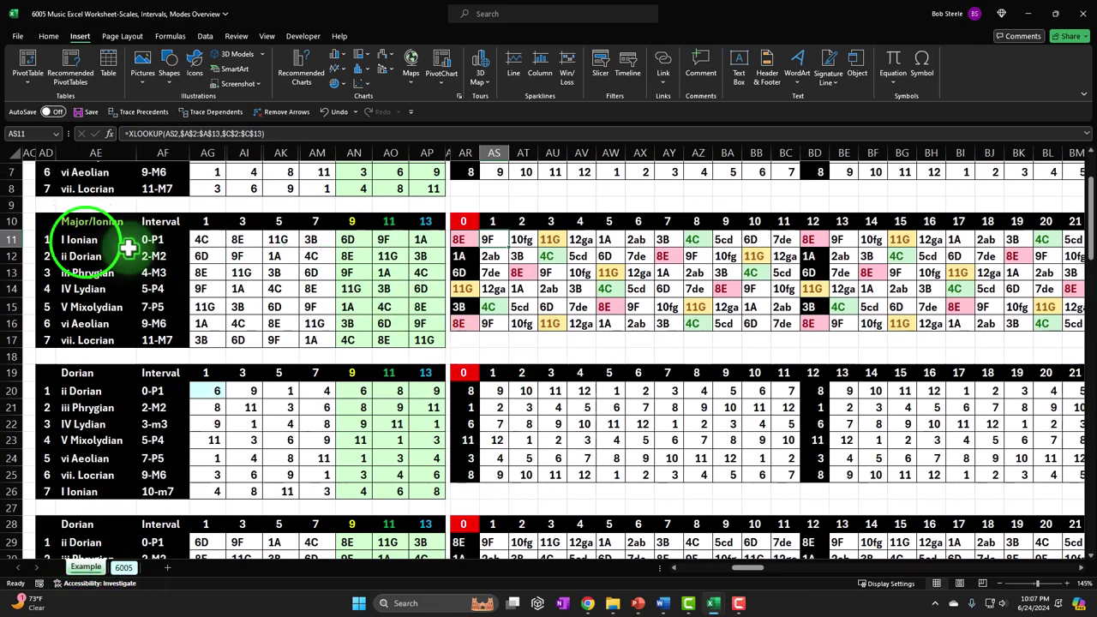
click(44, 239)
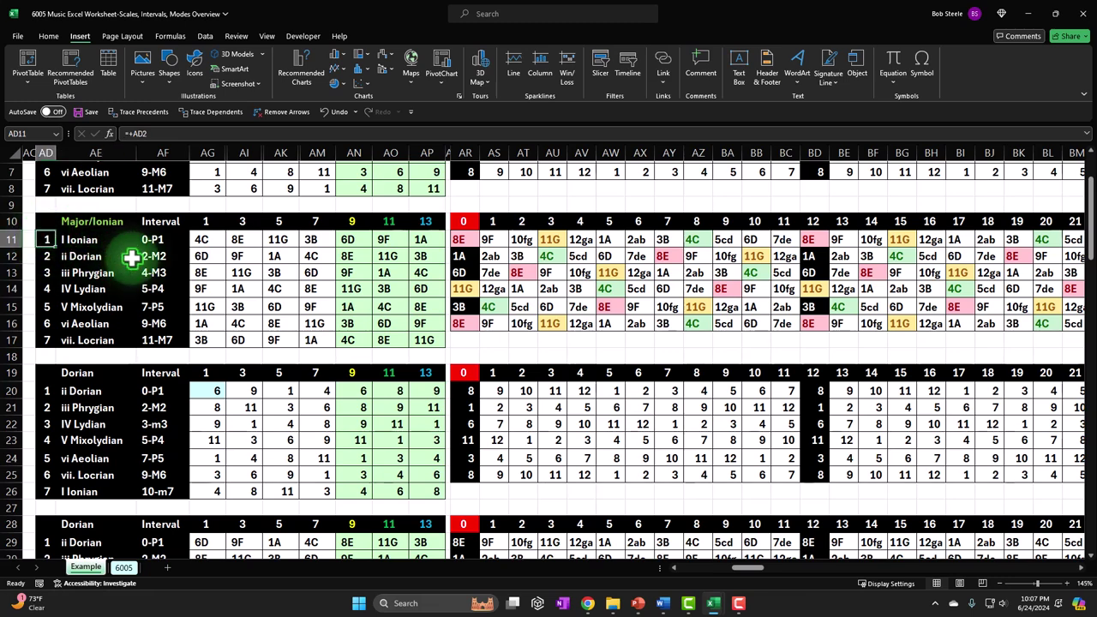
key(Right)
key(Right)
key(Right)
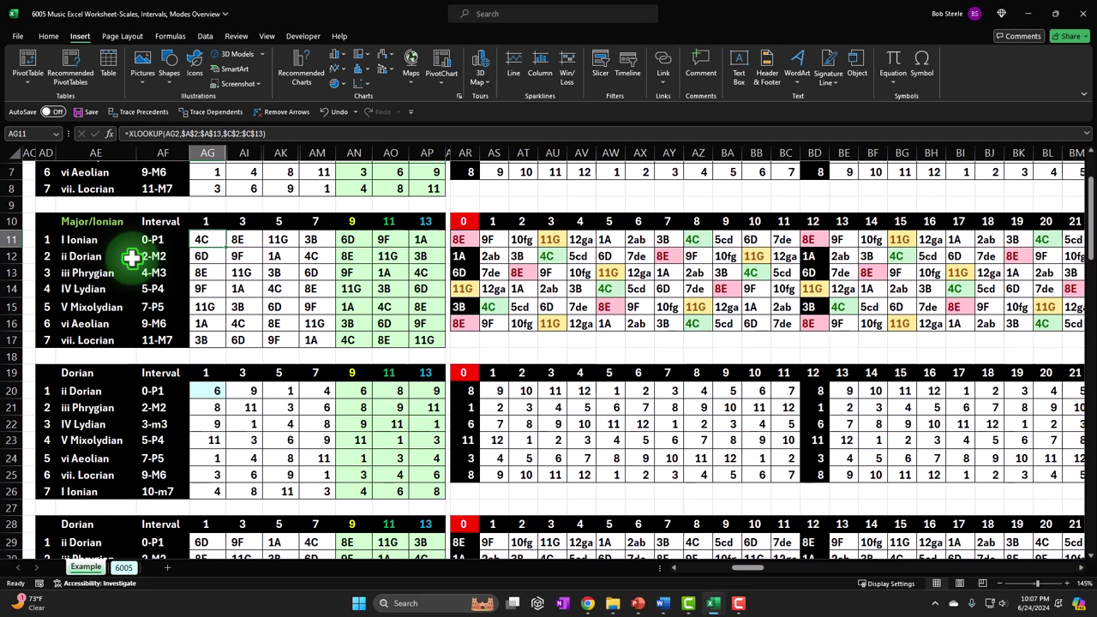
key(Left)
key(Left)
key(Left)
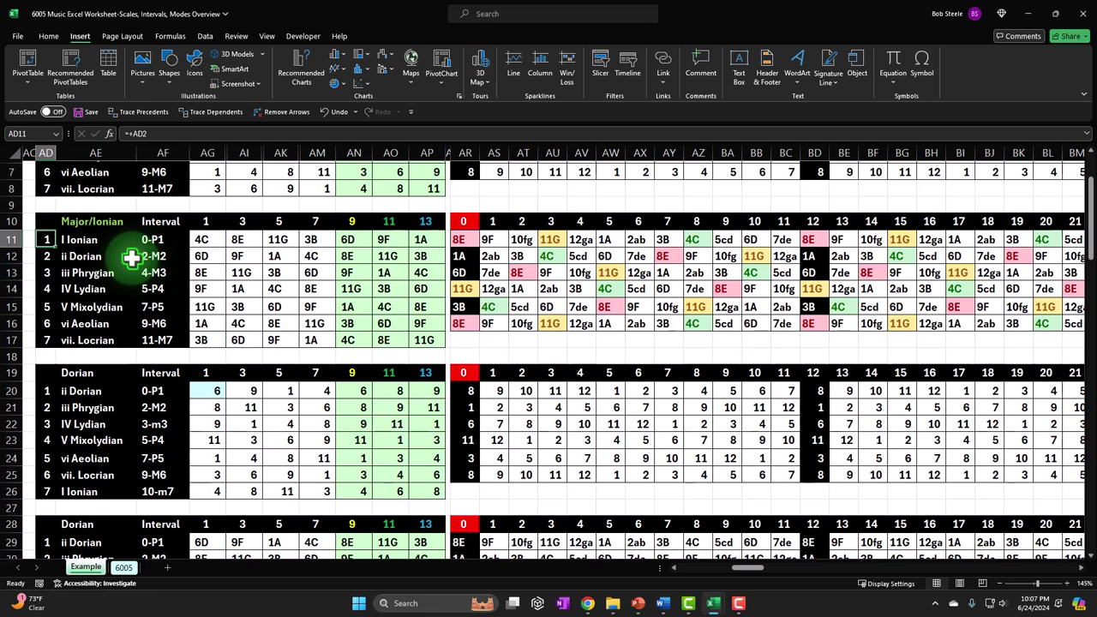
key(Down)
key(Right)
key(Right)
key(Right)
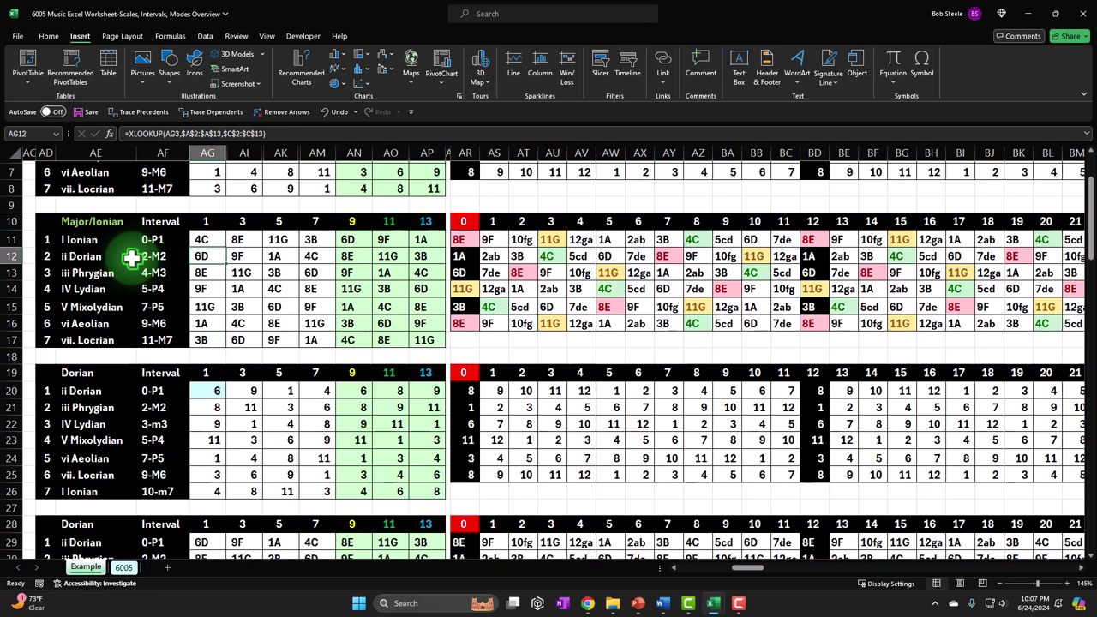
key(Left)
key(Left)
key(Left)
key(Down)
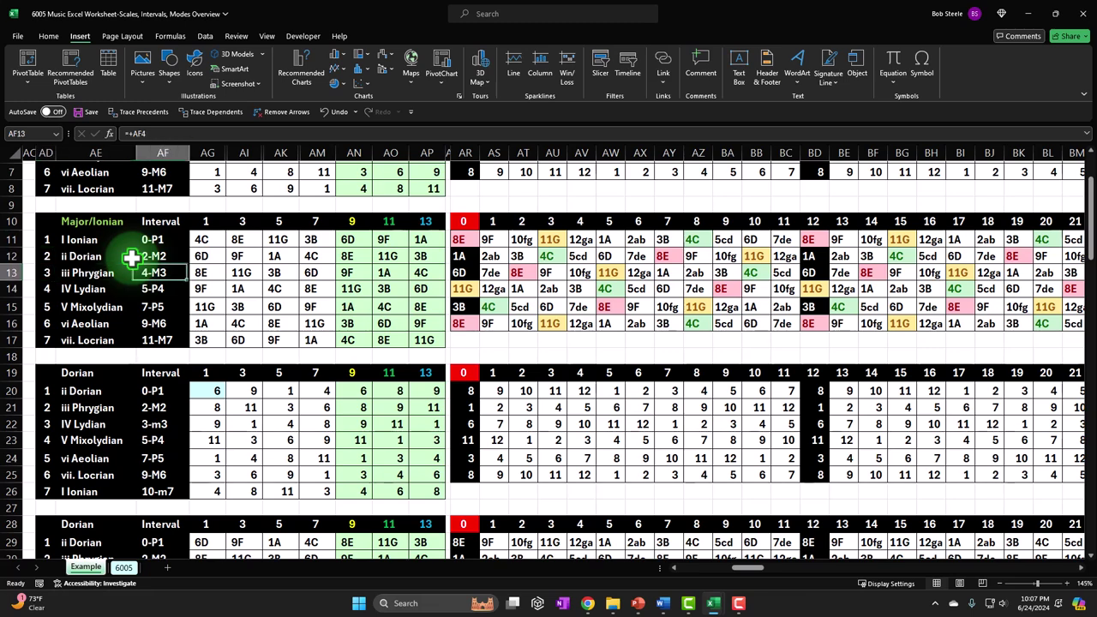
key(Right)
key(Right)
key(Right)
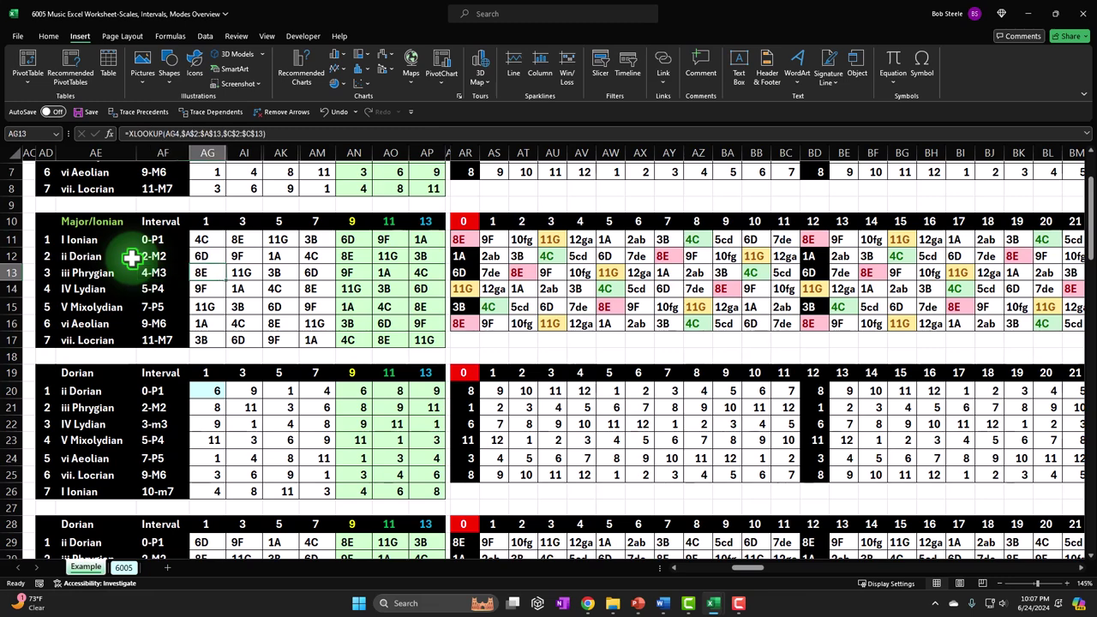
key(Down)
key(Left)
key(Left)
key(Left)
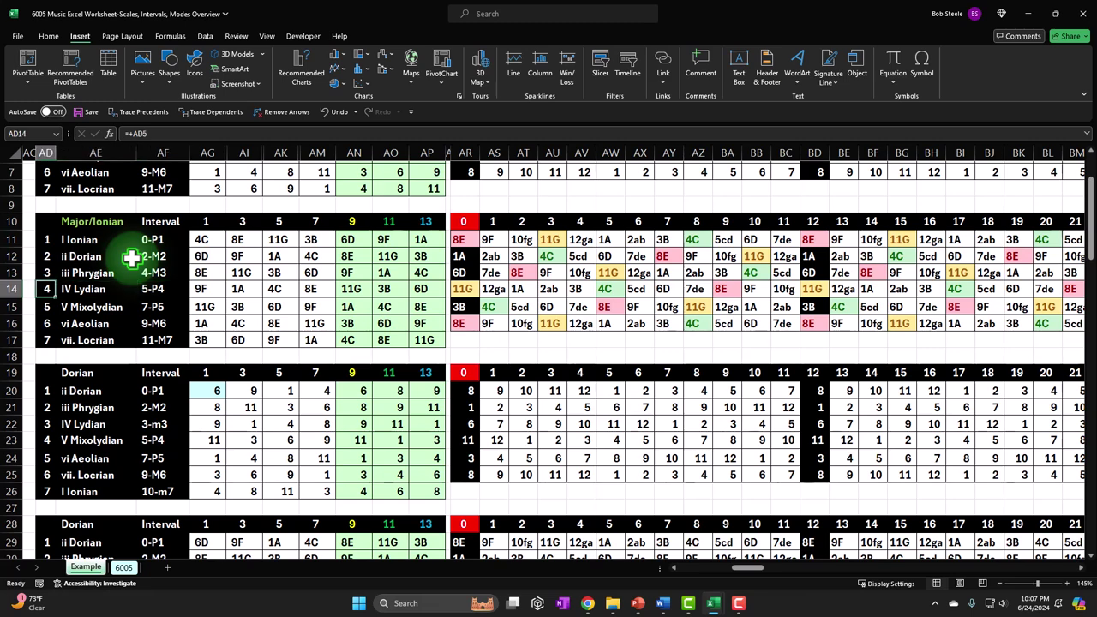
key(Right)
key(Right)
key(Right)
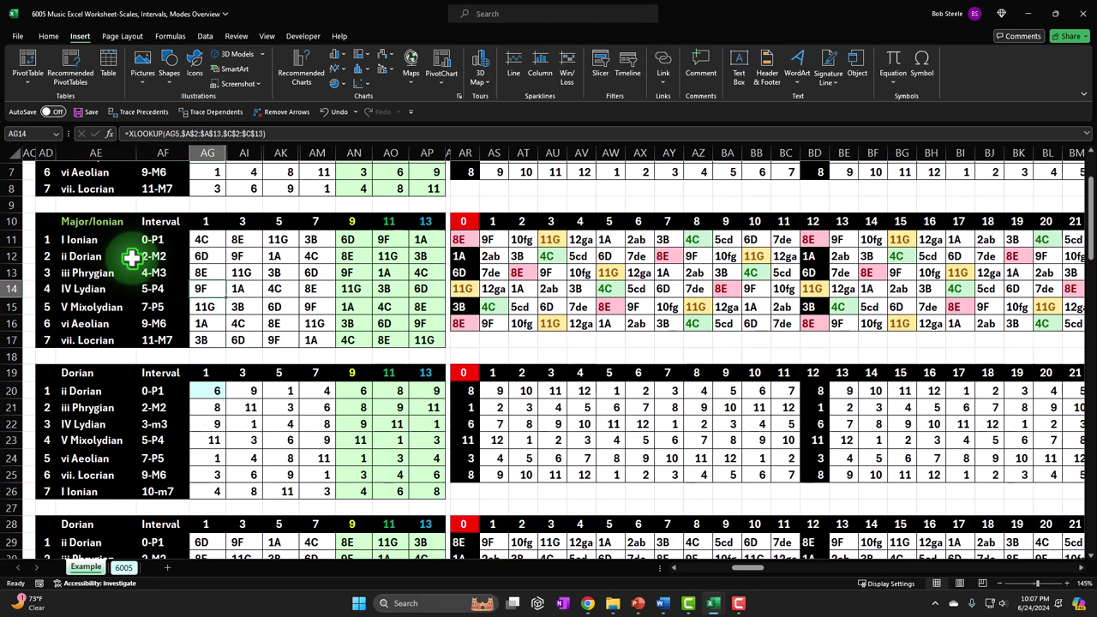
key(Down)
key(Left)
key(Left)
key(Left)
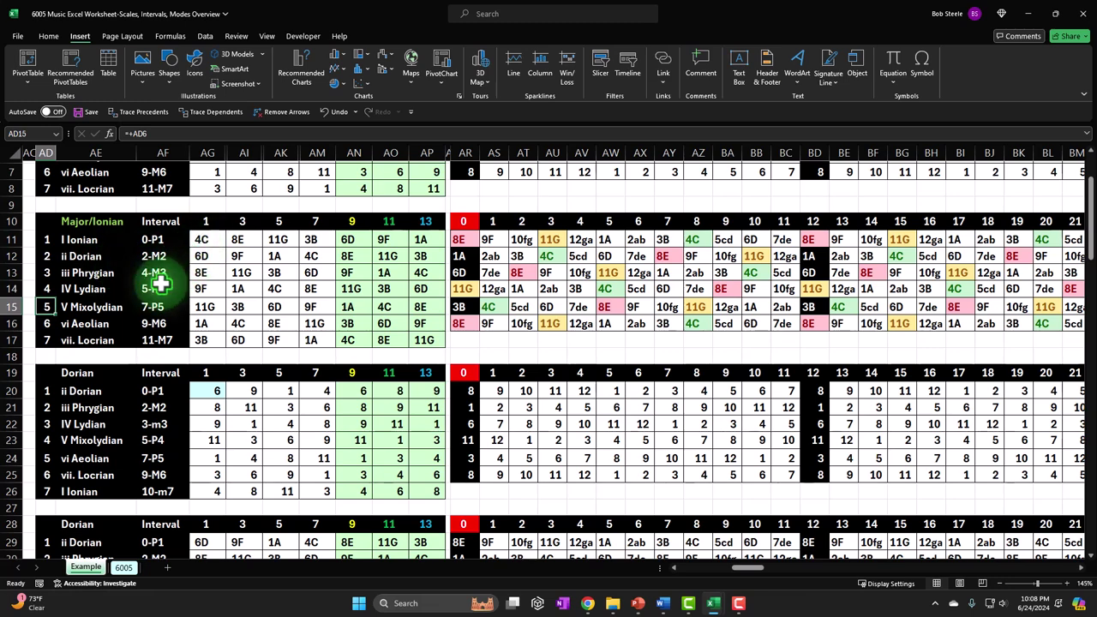
key(Right)
key(Right)
key(Right)
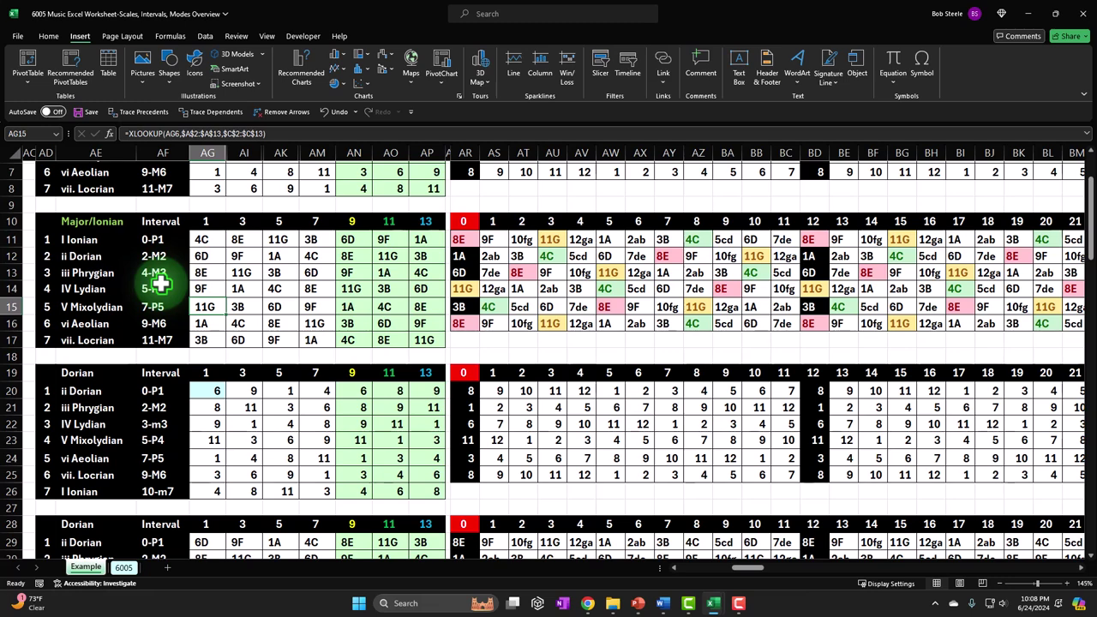
key(Left)
key(Left)
key(Left)
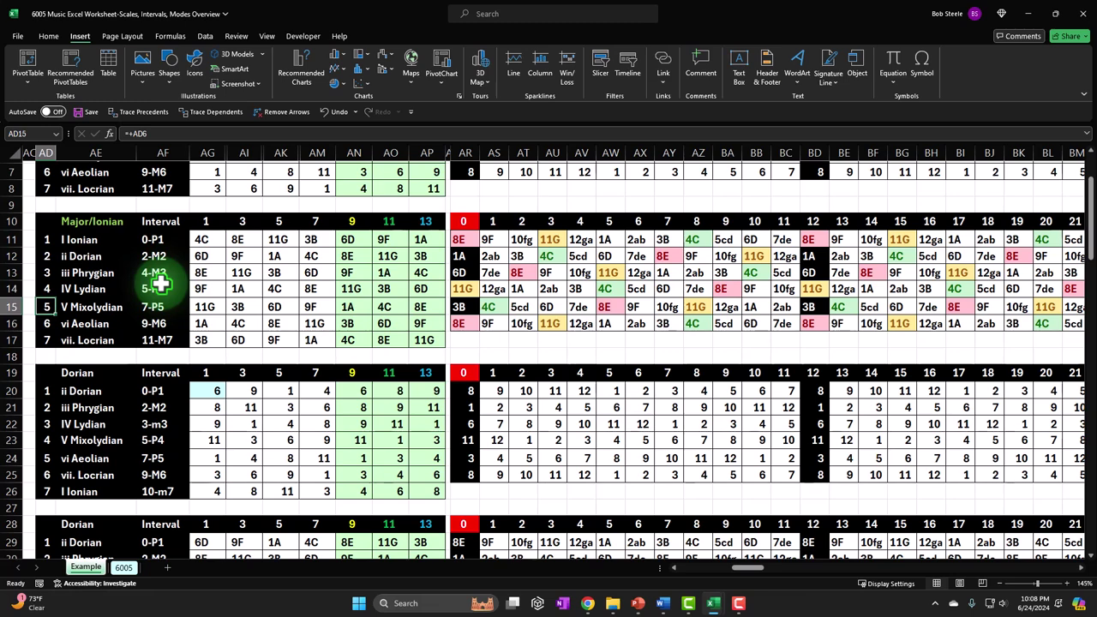
key(Up)
key(Up)
key(Up)
key(Up)
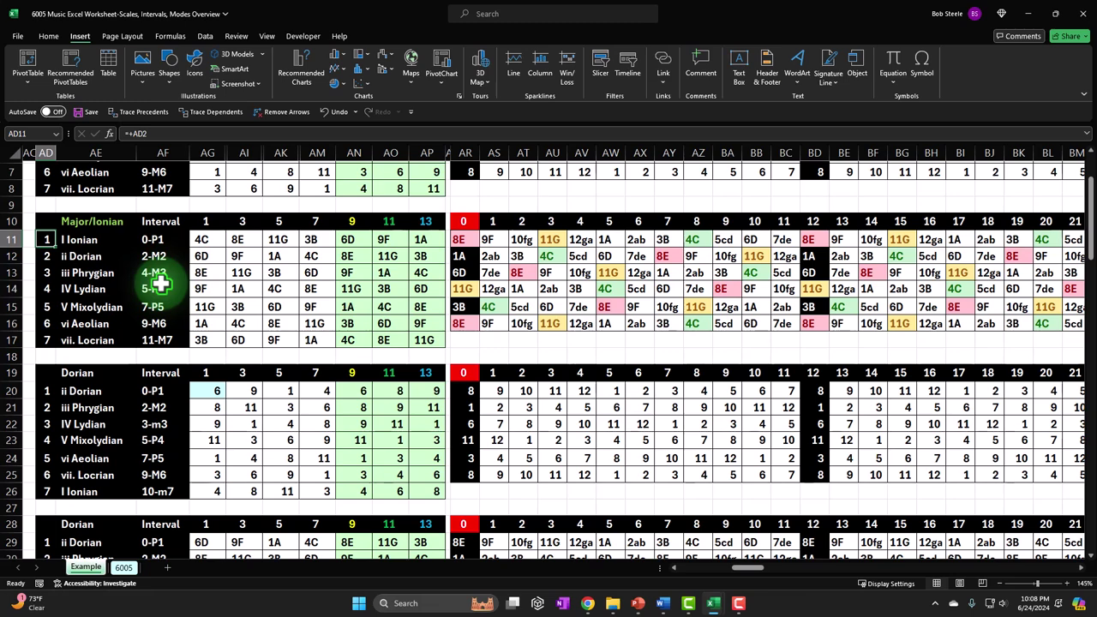
key(Right)
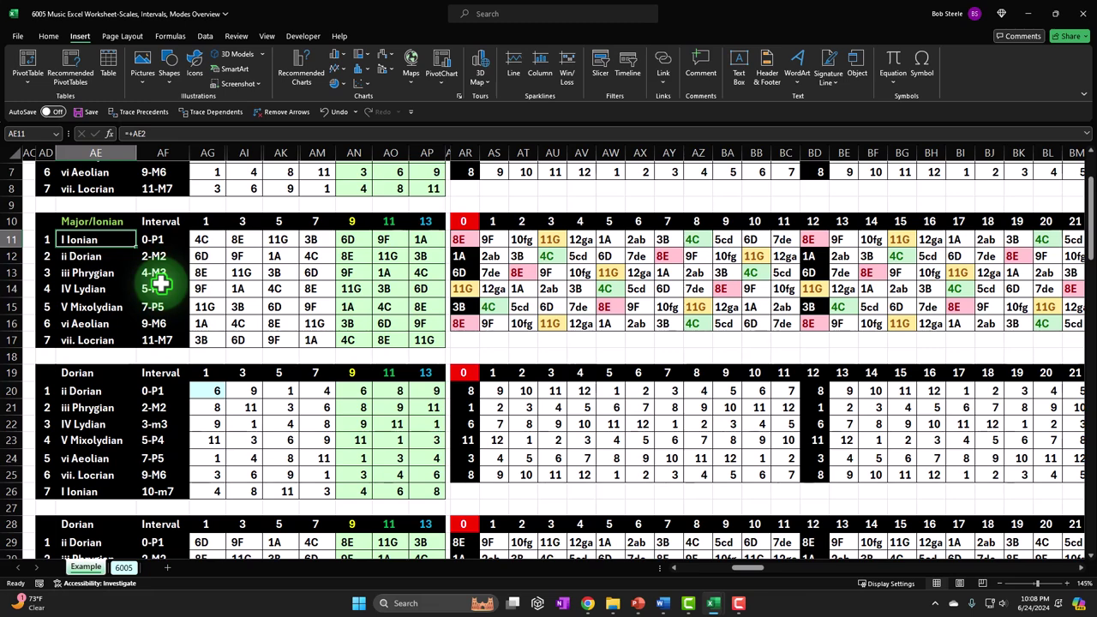
key(Down)
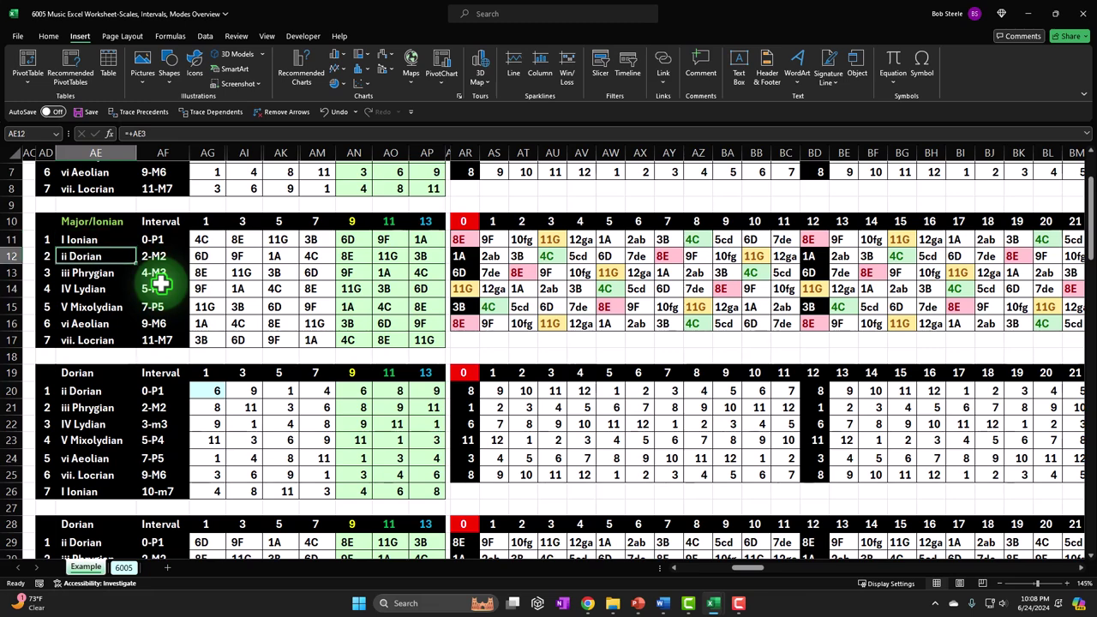
key(Down)
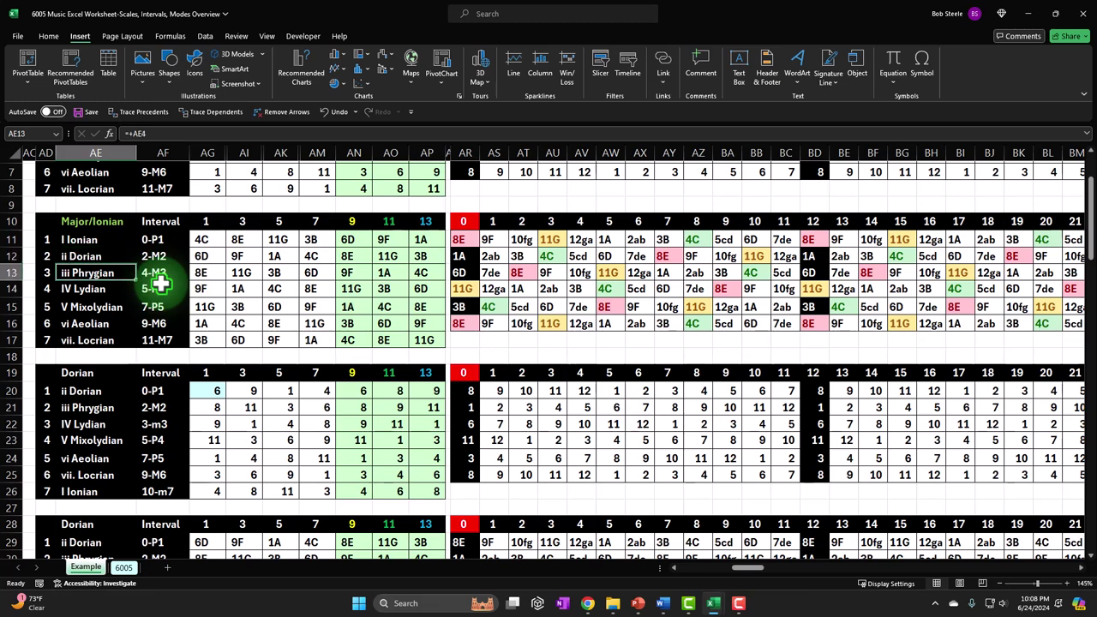
key(Down)
key(Down)
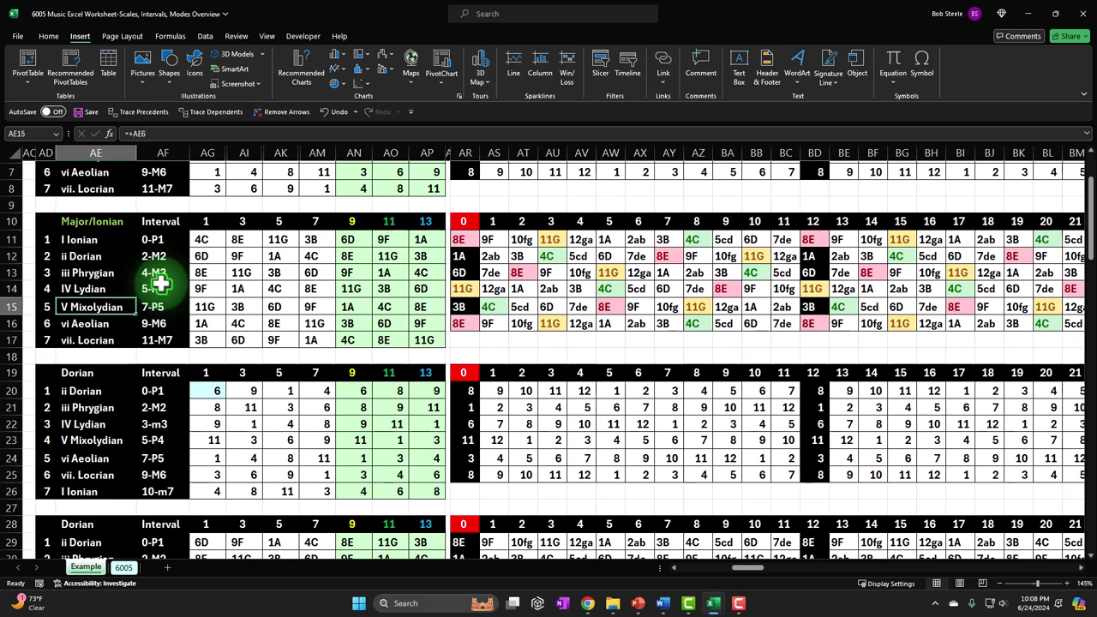
key(Down)
key(Down)
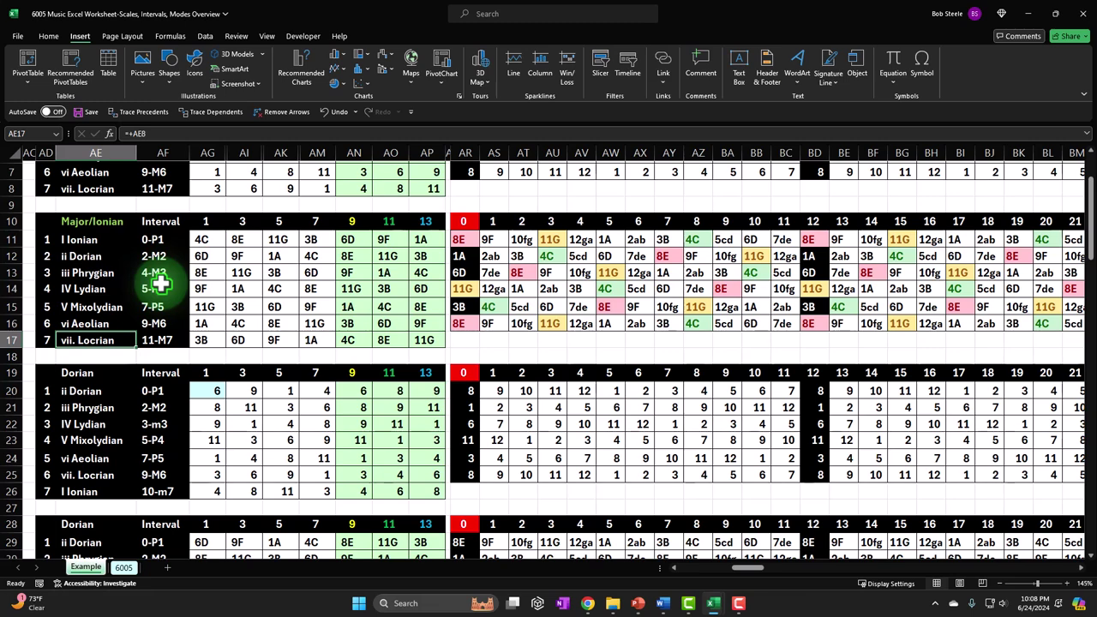
click(76, 239)
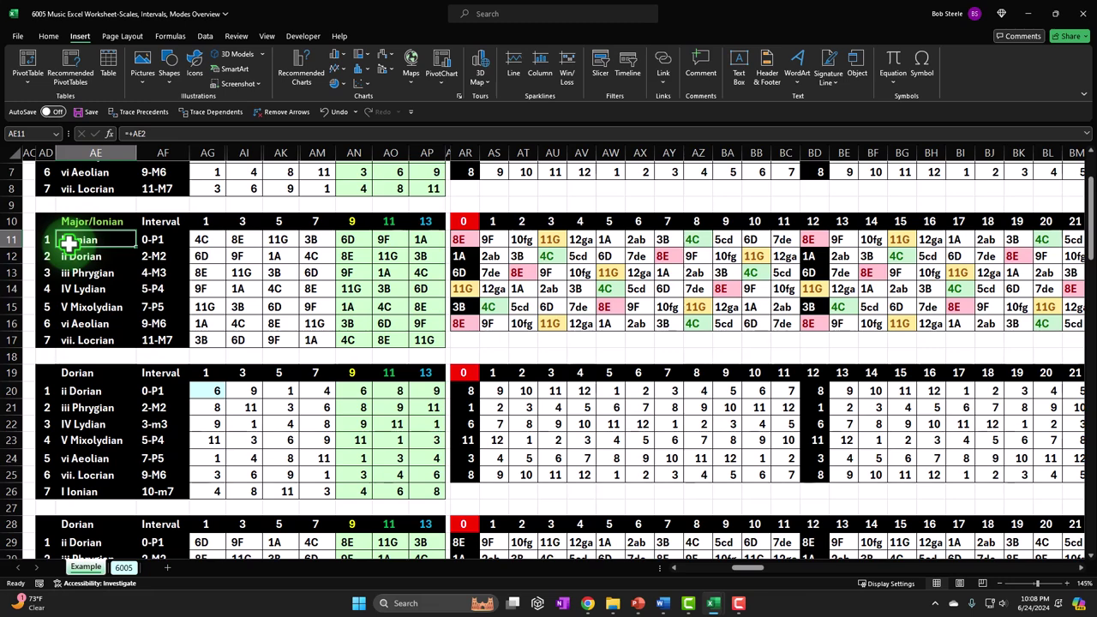
click(88, 256)
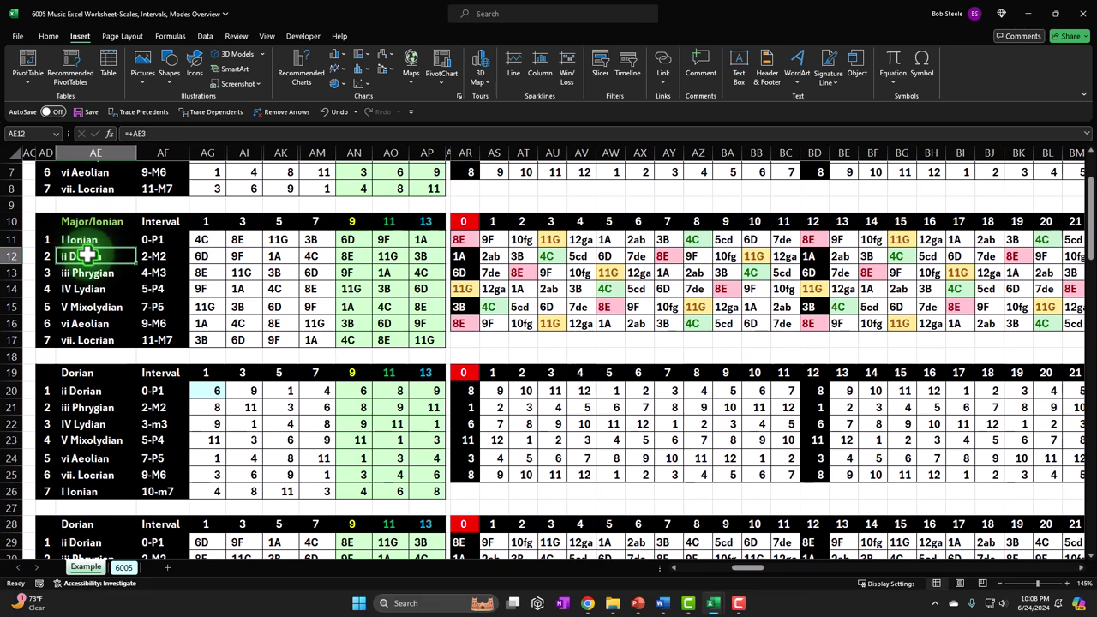
key(Up)
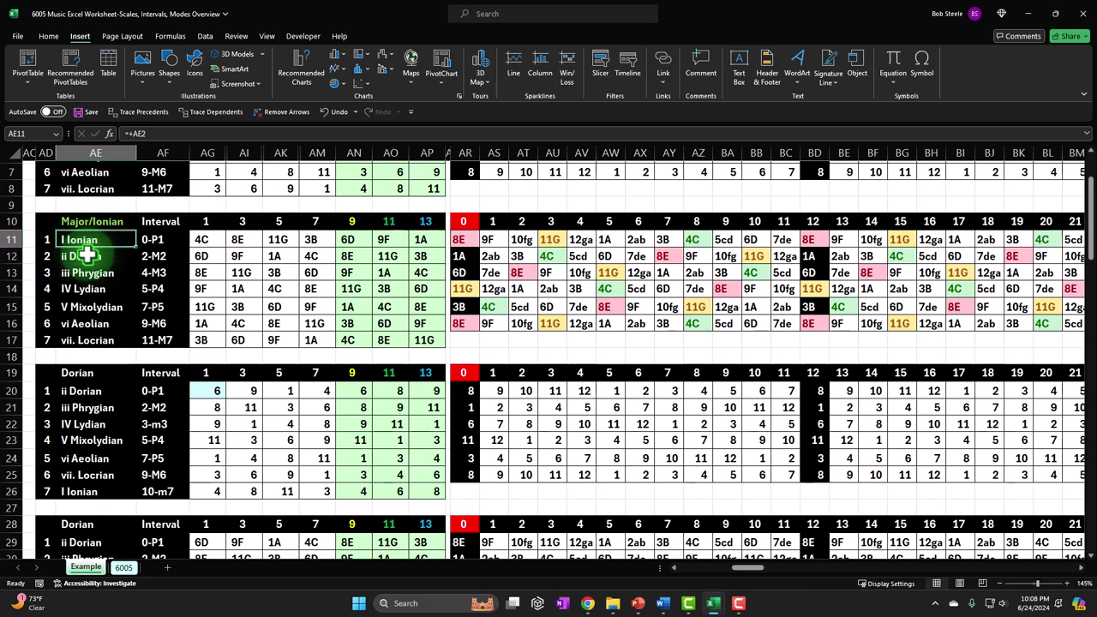
key(Down)
key(Down)
key(Down)
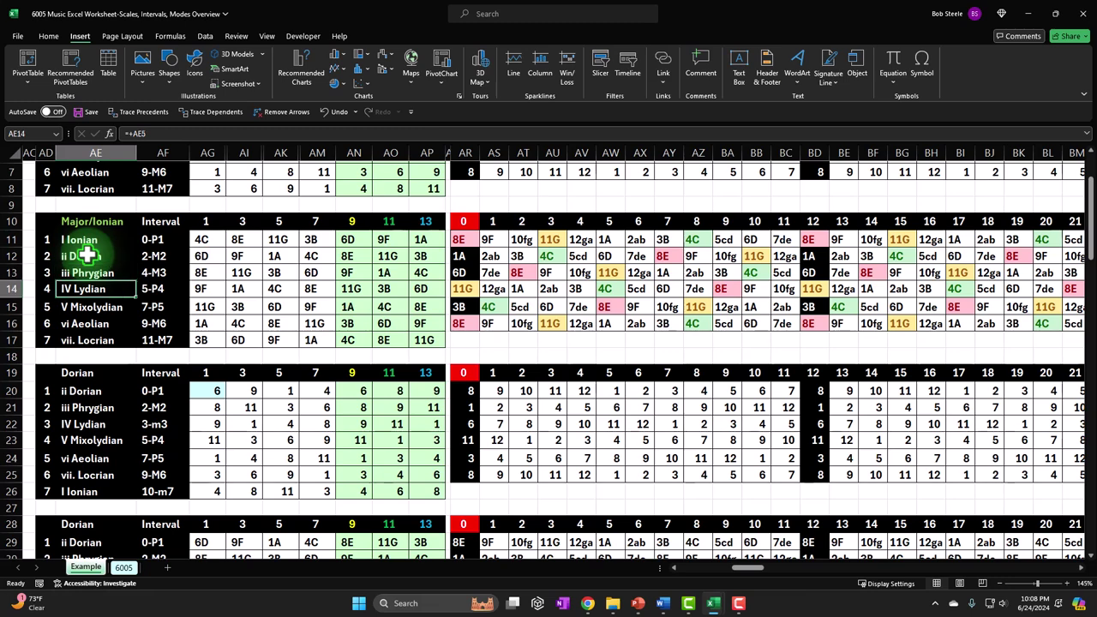
key(Down)
key(Down)
key(Down)
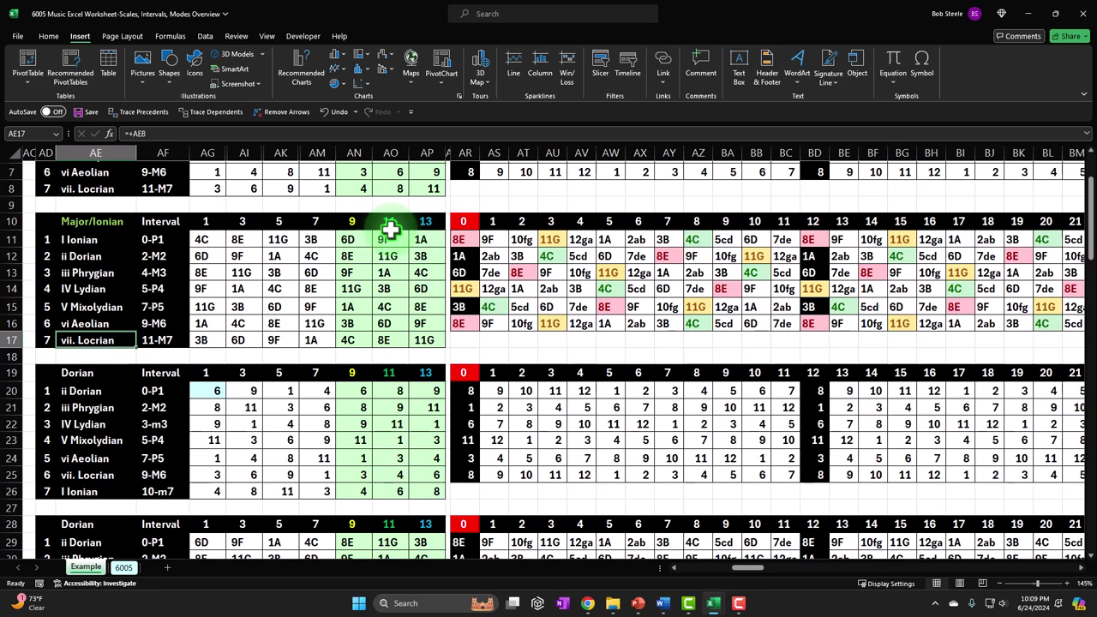
Step: Review the 9, 11, 13 headers and Dorian's XLOOKUP notes, then return to 6005 at F5
drag(353, 223, 415, 219)
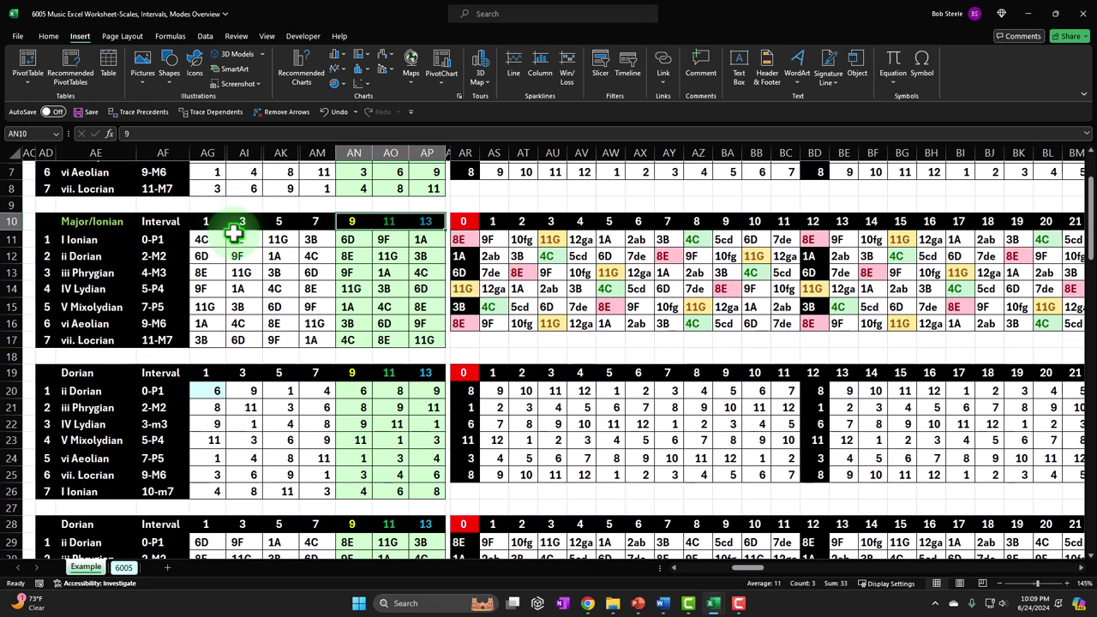
click(98, 257)
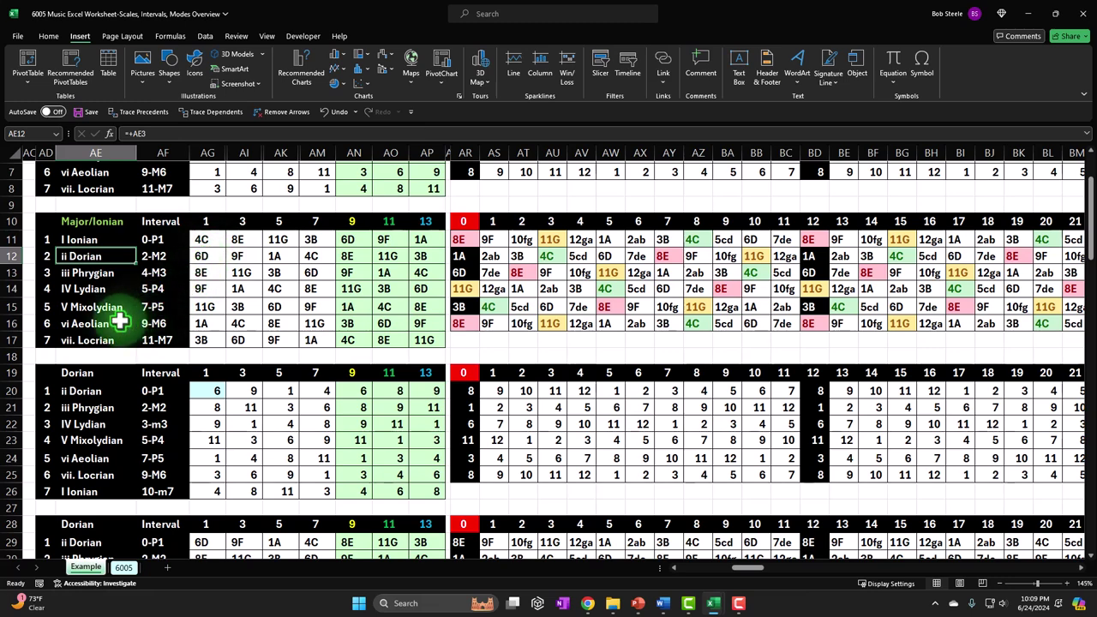
click(211, 258)
ctrl+click(268, 257)
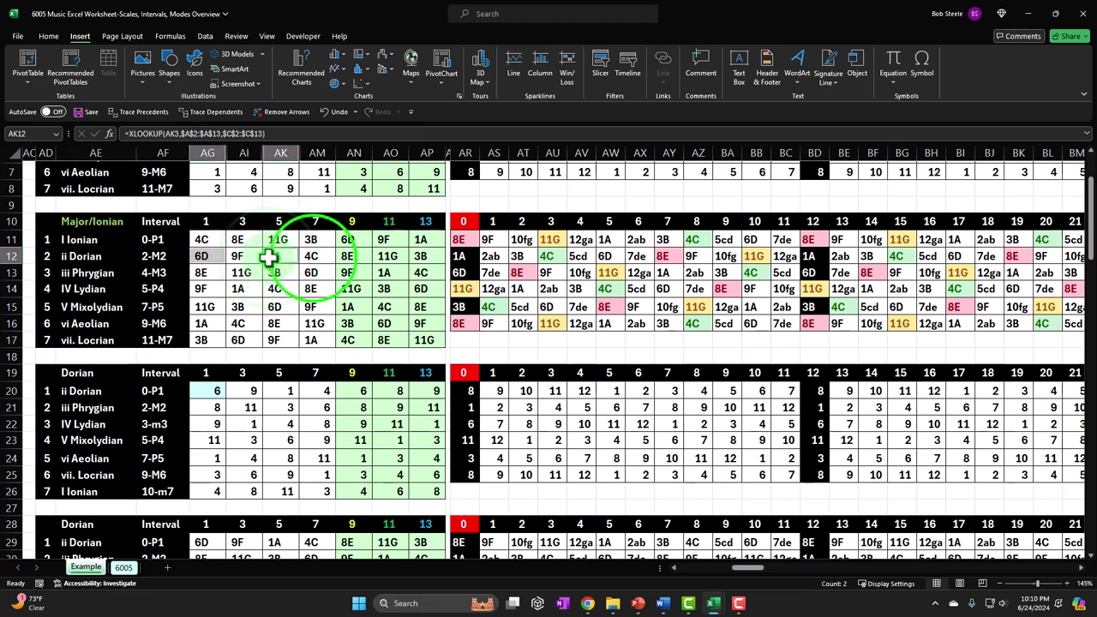
ctrl+click(314, 257)
drag(214, 255, 278, 254)
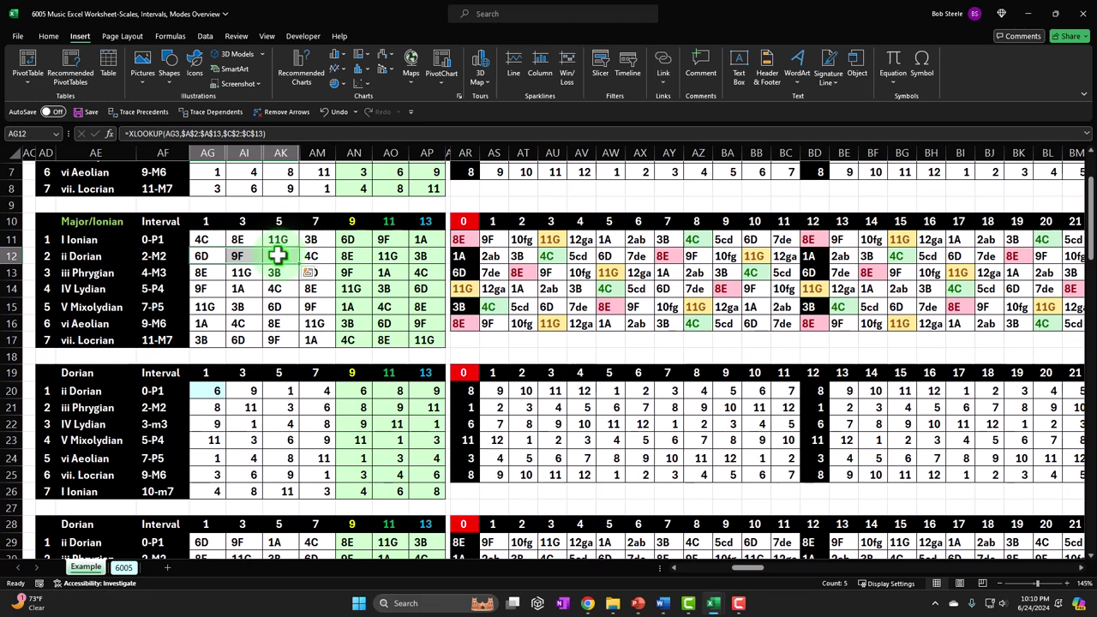
click(126, 569)
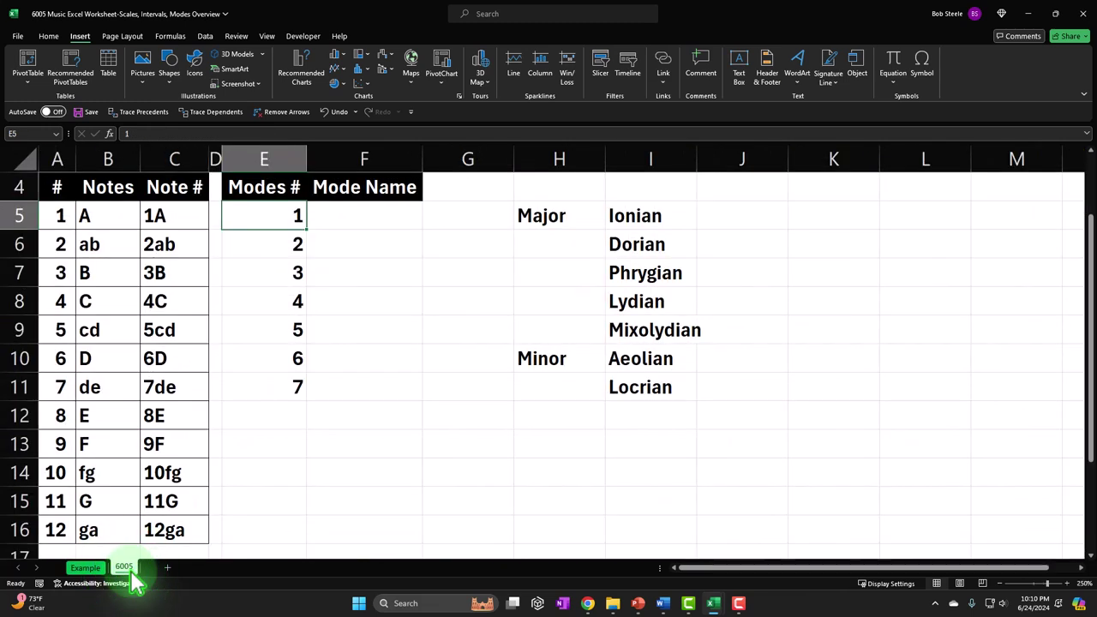
click(360, 216)
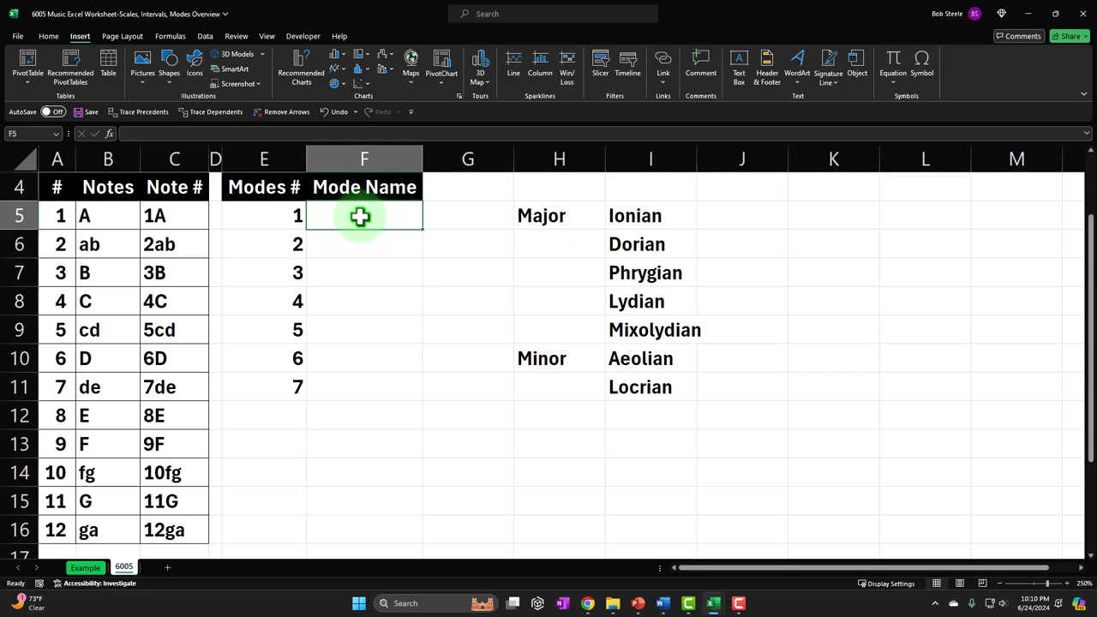
Step: Enter =ROMAN(1) in F5 to show numeral I, then reopen the formula for editing
drag(274, 217, 270, 400)
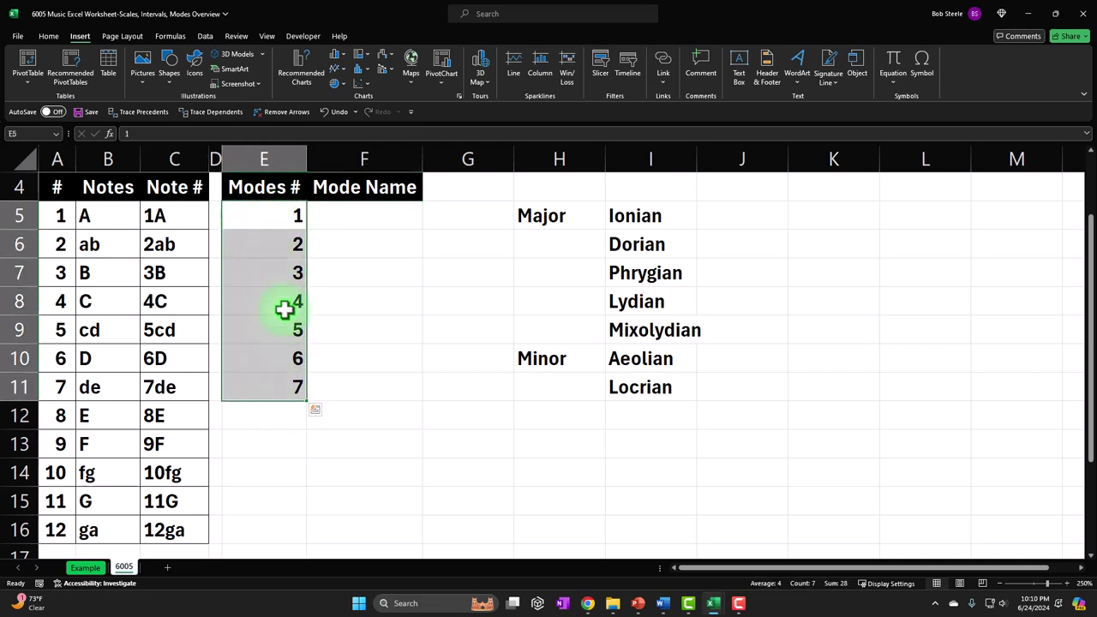
click(357, 216)
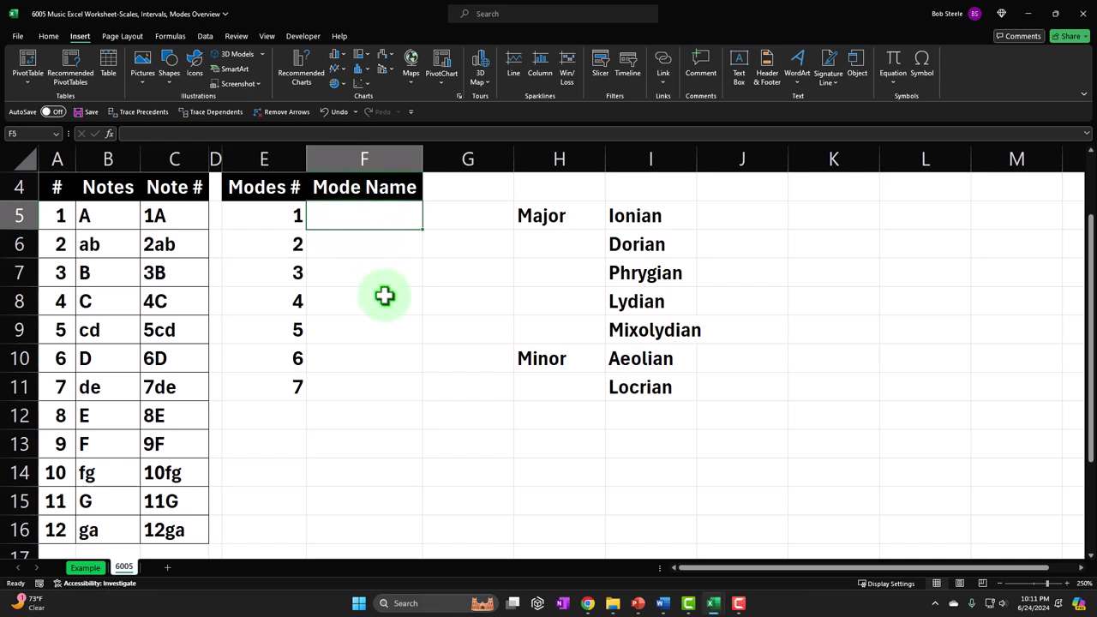
text(=rom)
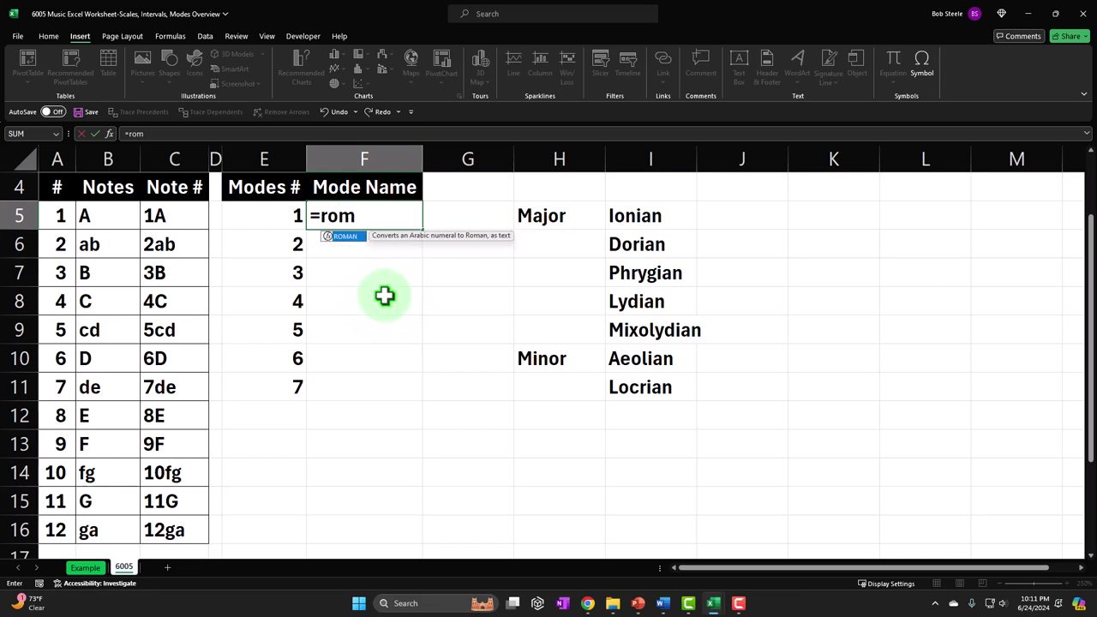
double_click(346, 236)
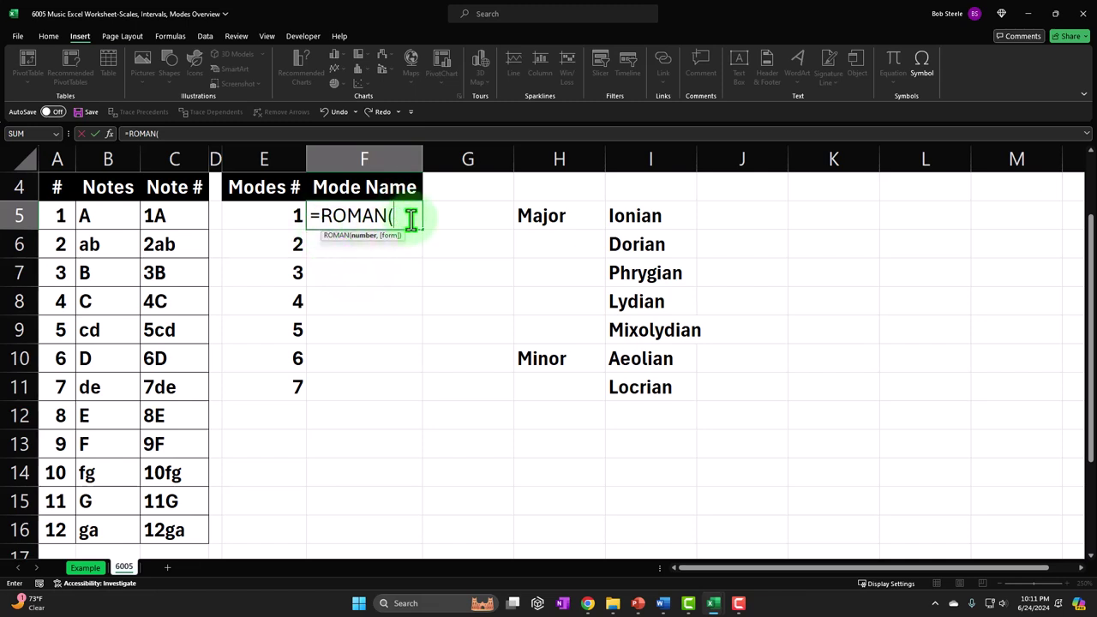
text(1)
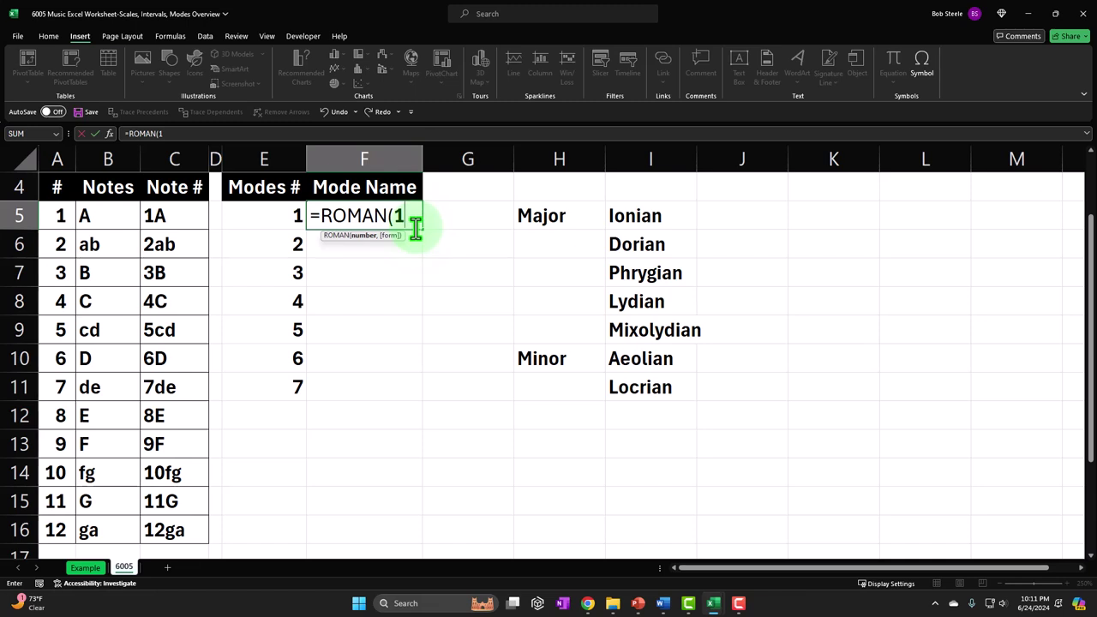
text())
key(Return)
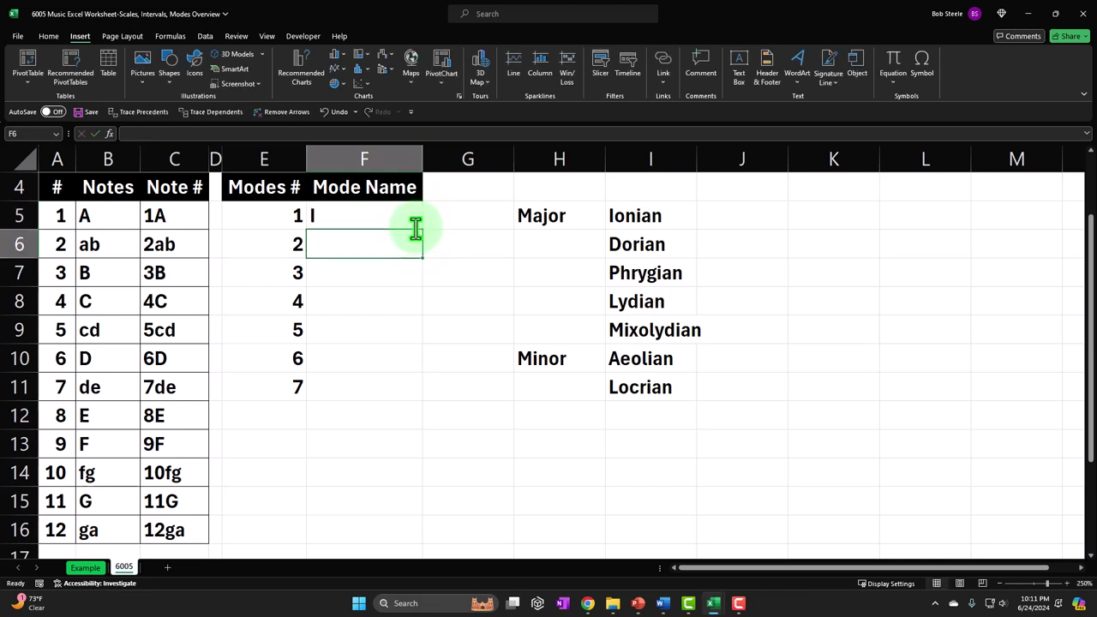
double_click(326, 222)
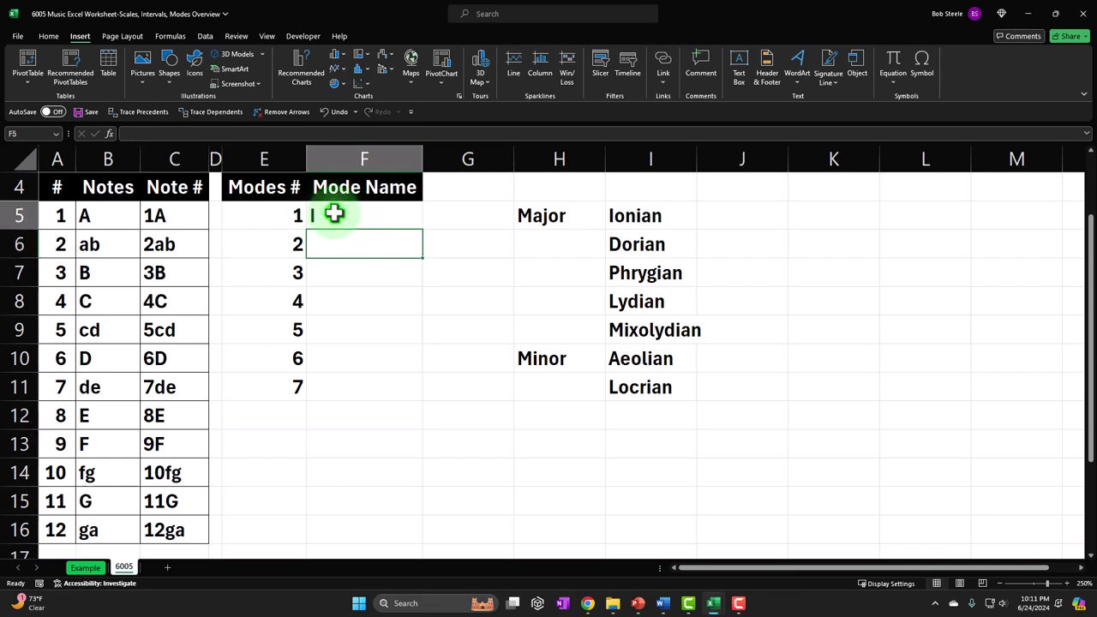
click(412, 232)
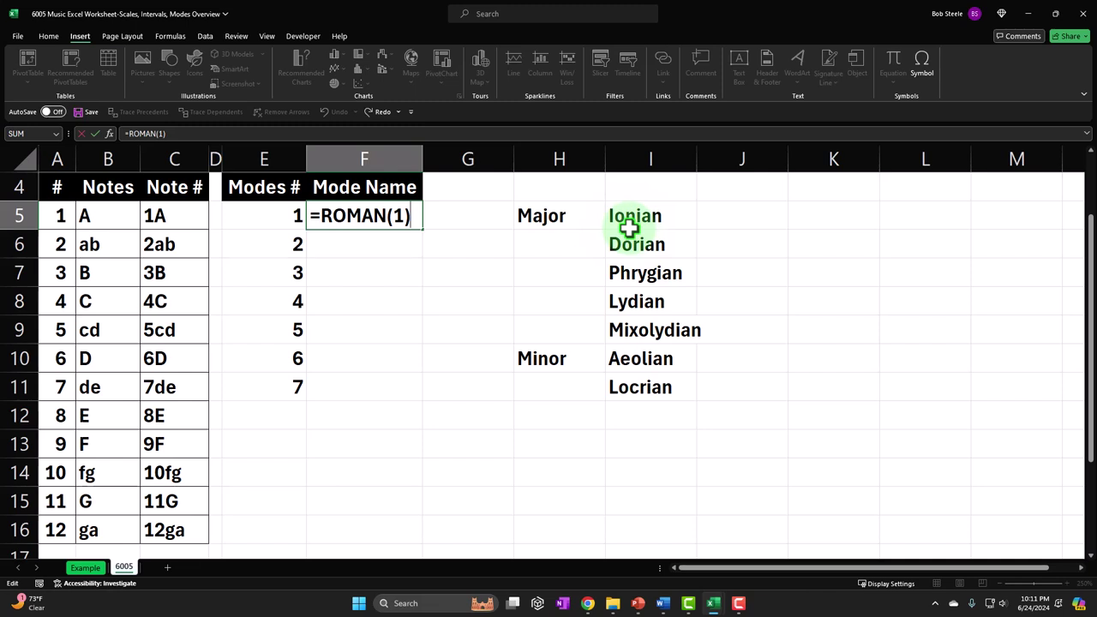
Step: Append &" "&"Ionian" to F5's ROMAN formula so the cell displays I Ionian
text(&)
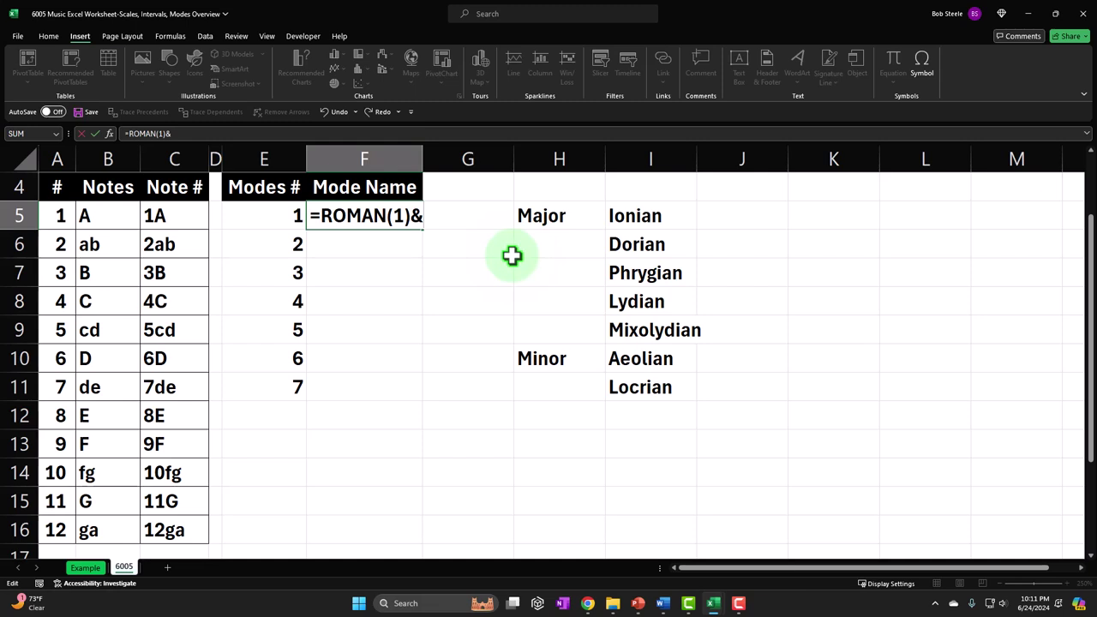
text(" ")
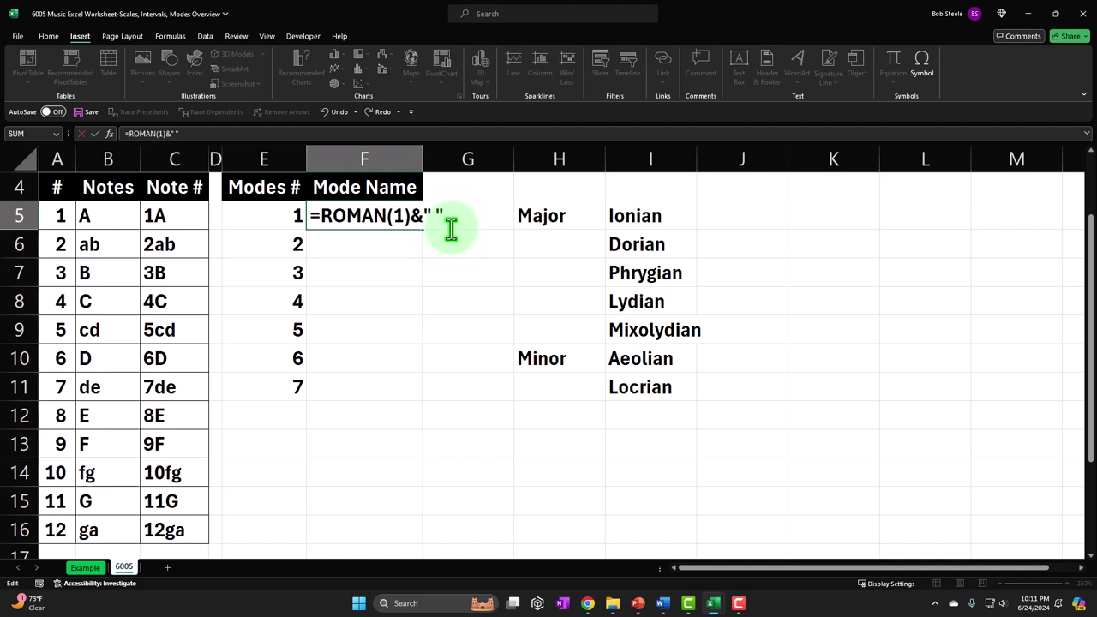
text(&)
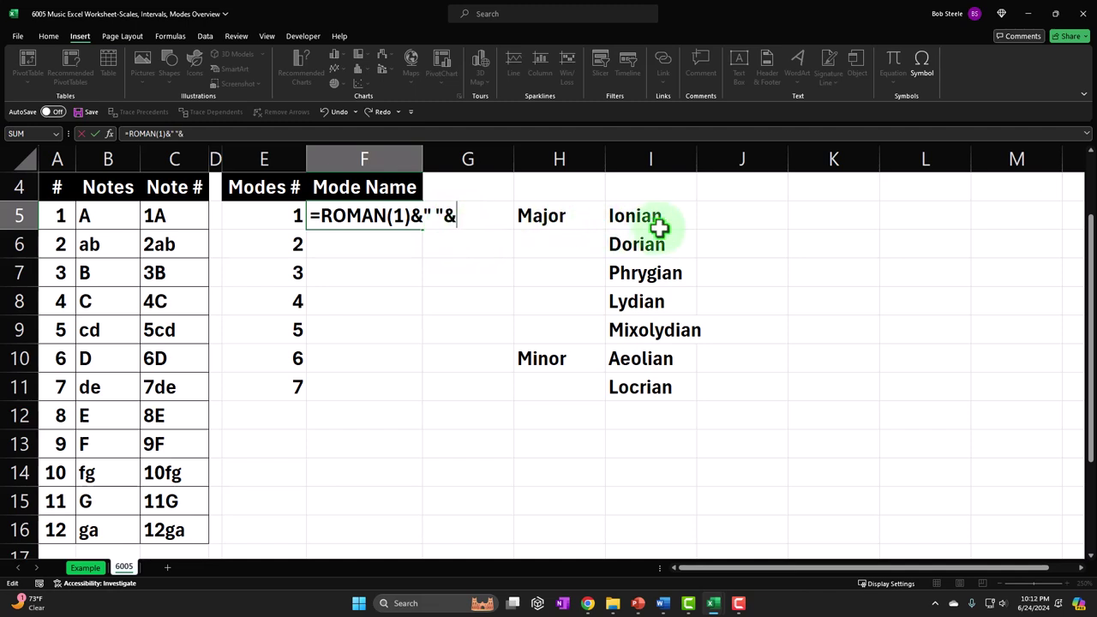
text("Ionian)
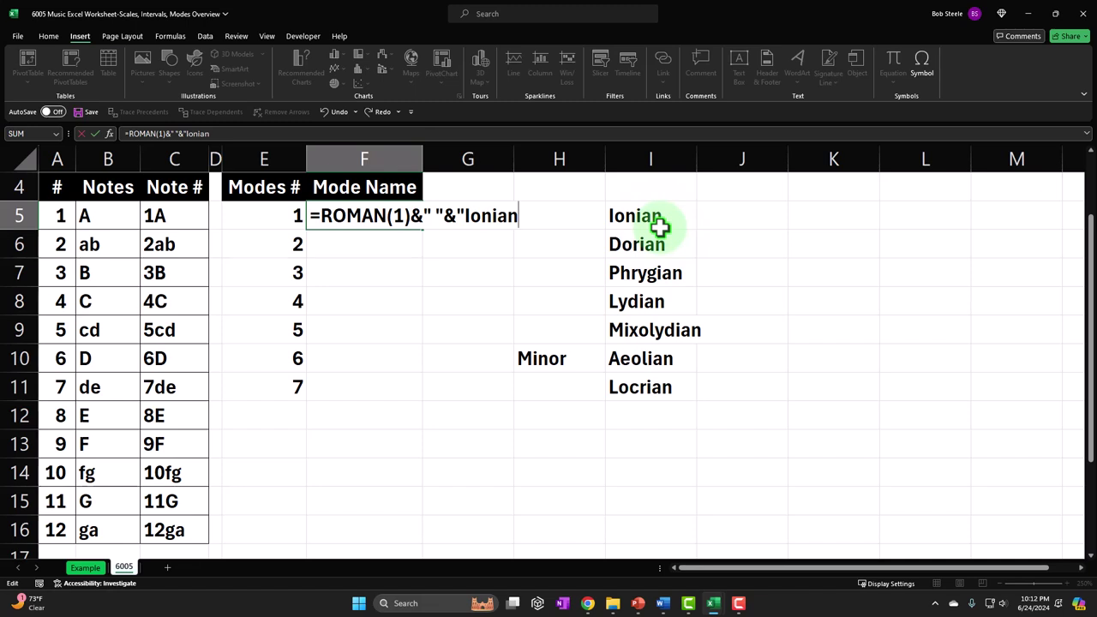
text(")
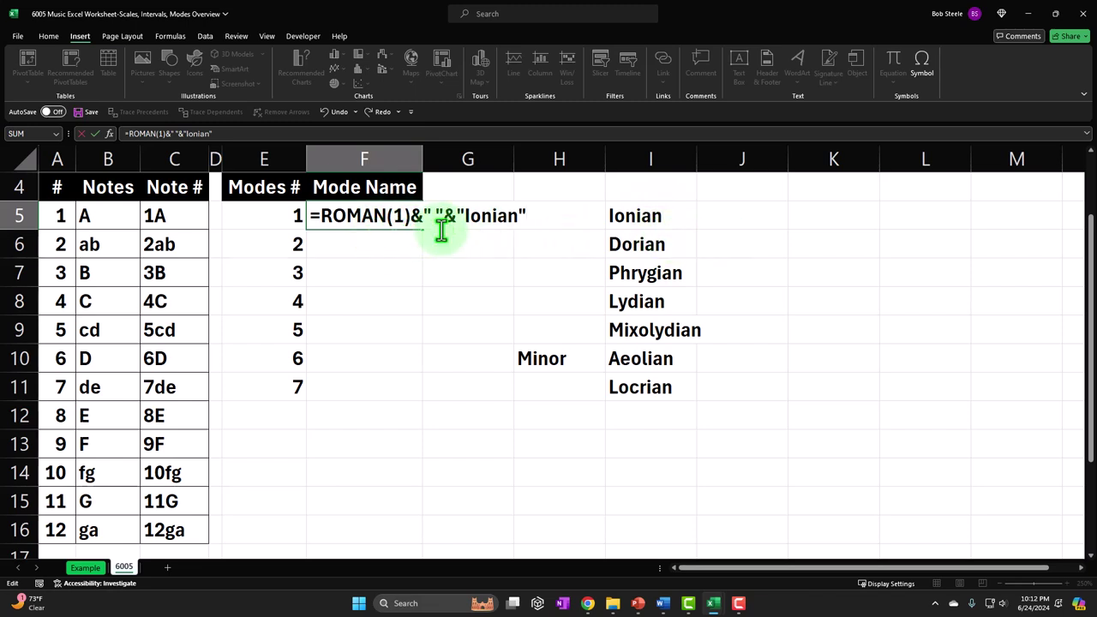
key(Return)
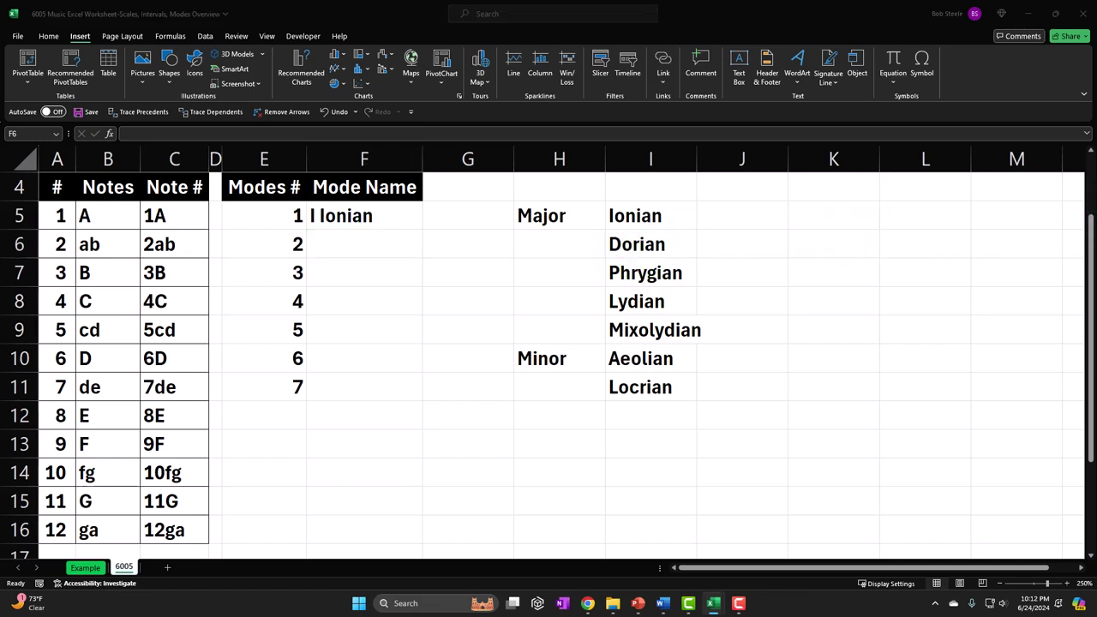
click(383, 245)
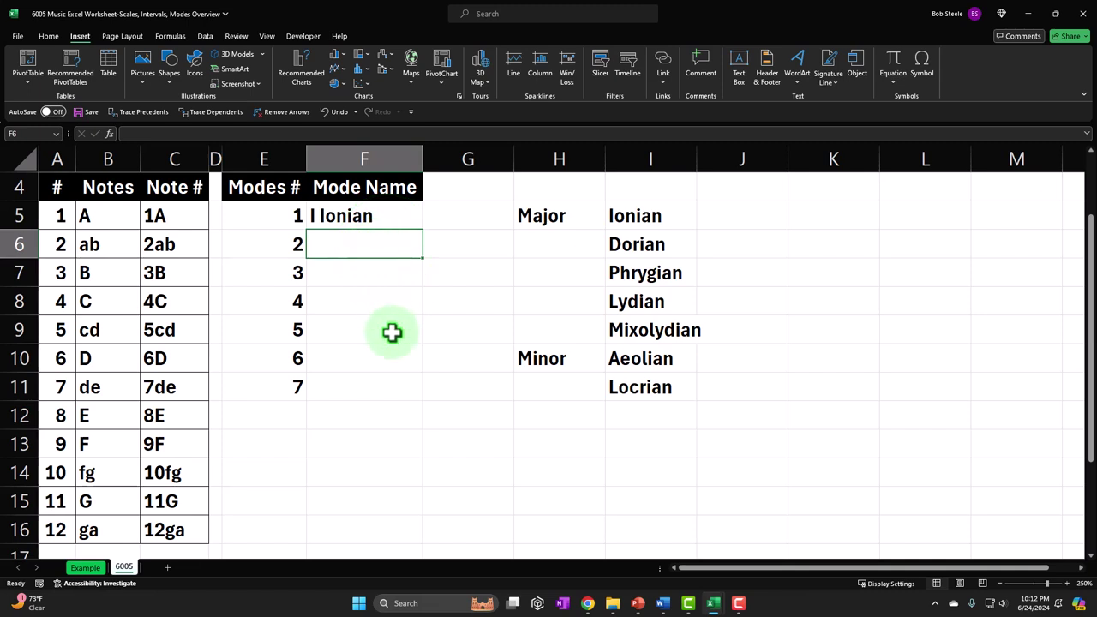
Step: Enter =LOWER(ROMAN(E6))&" "&"Dorian" in F6 so it shows ii Dorian
text(=low)
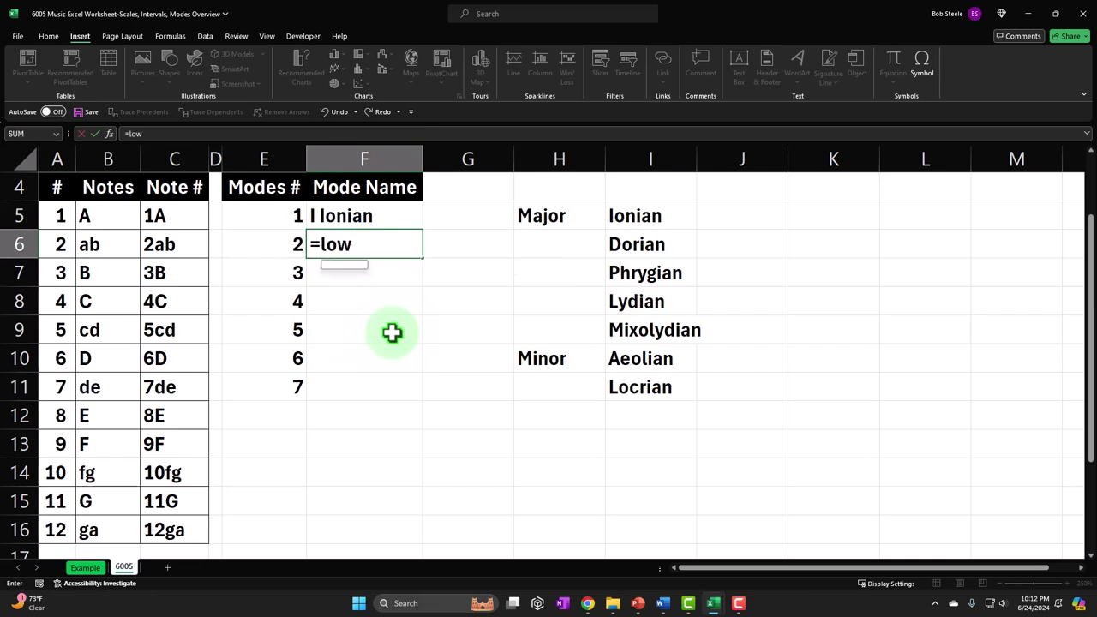
key(Tab)
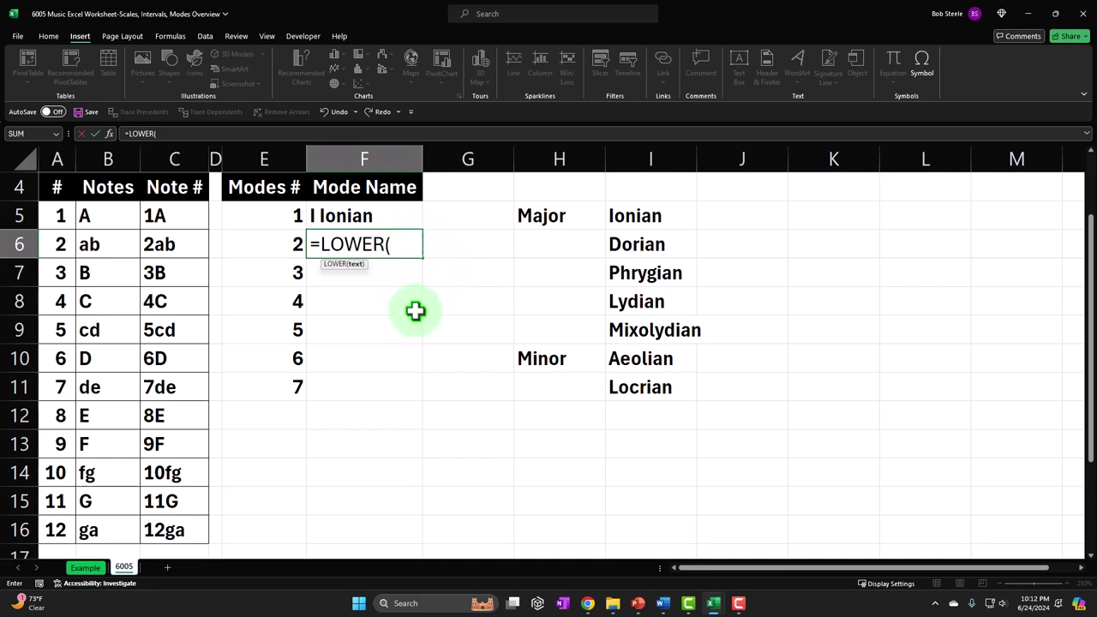
text(rom)
key(Tab)
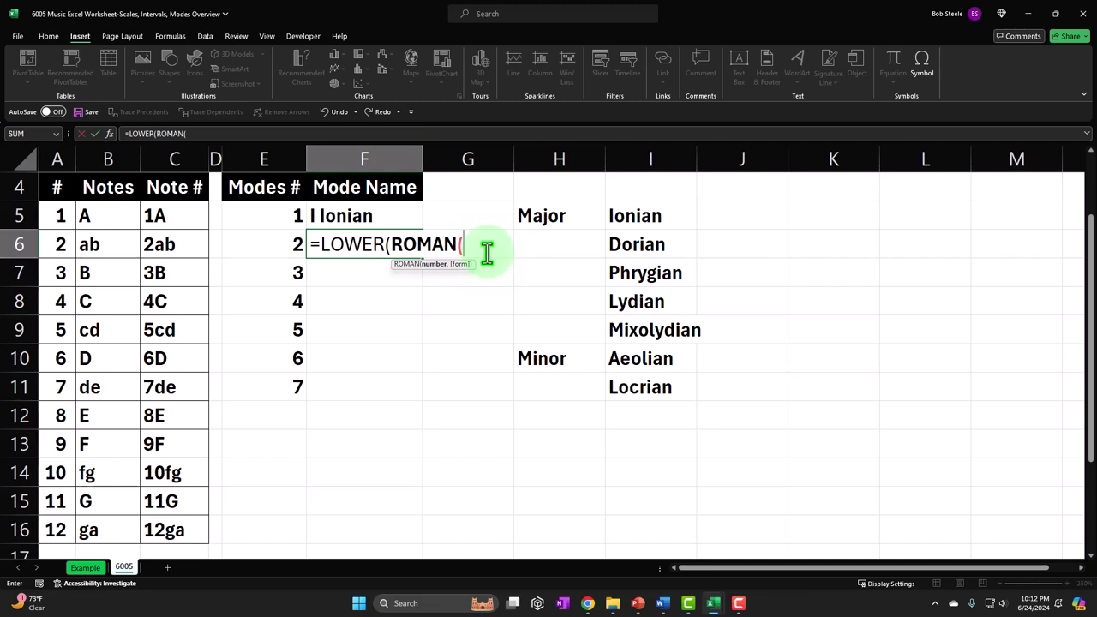
click(276, 239)
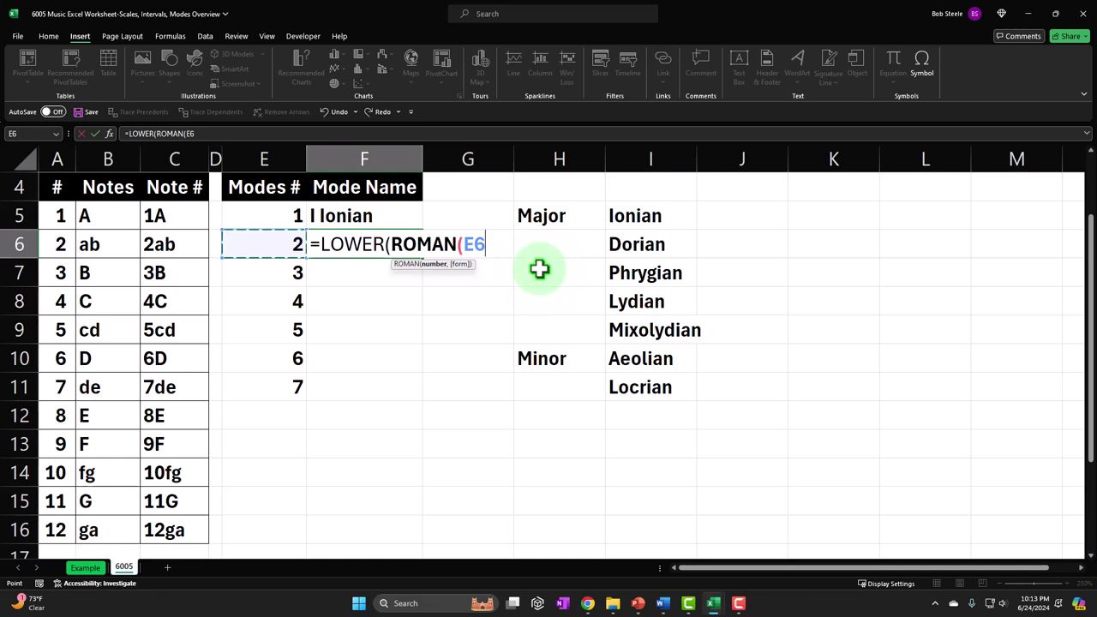
text())
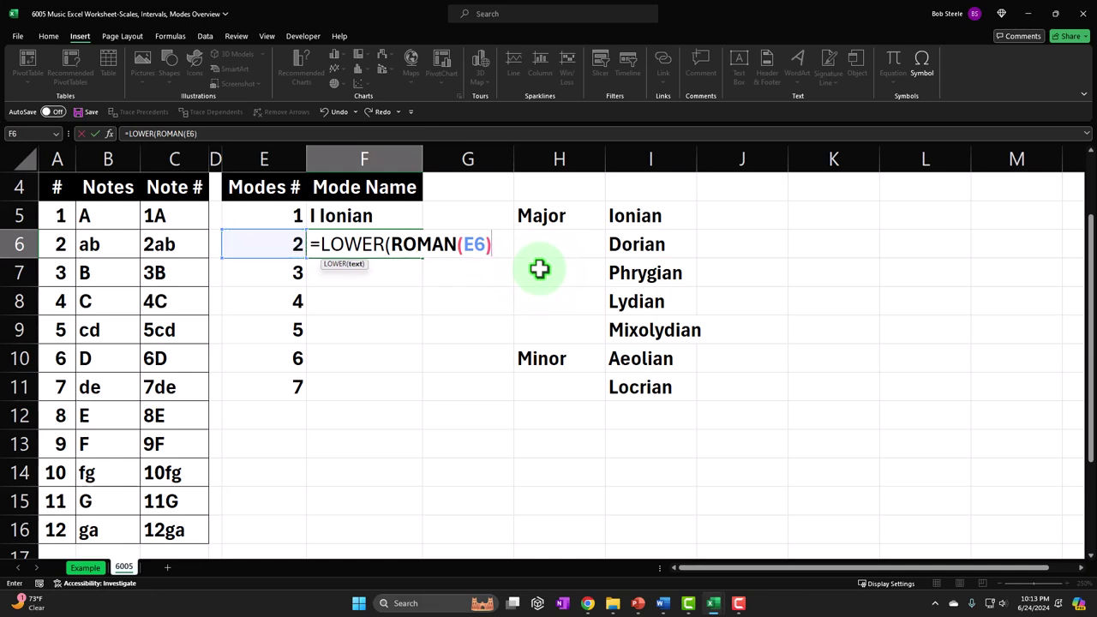
text())
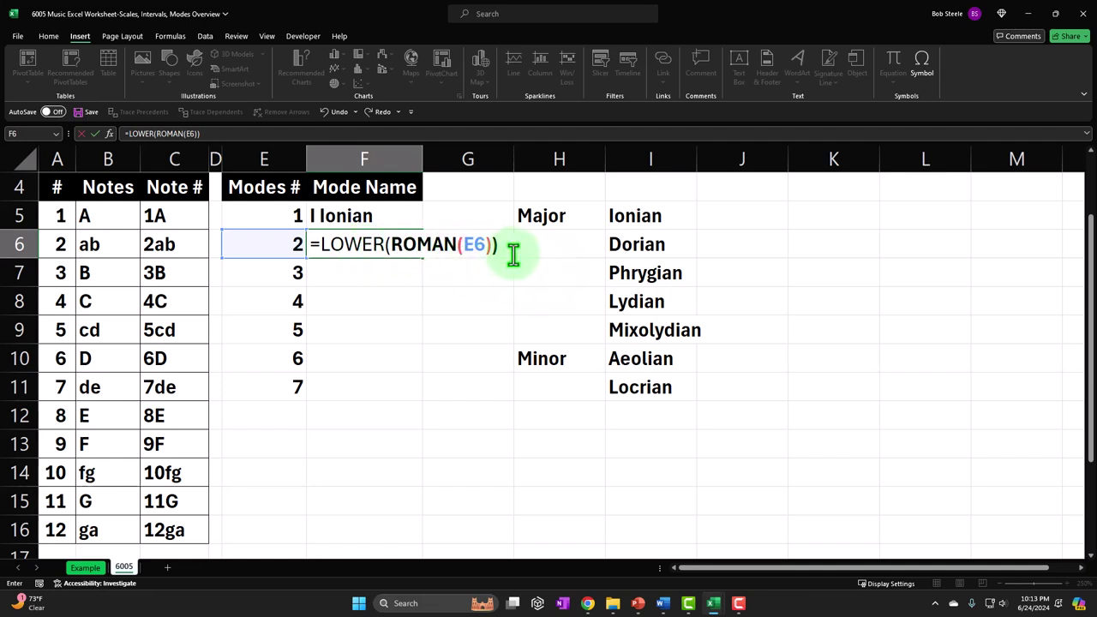
text(&" ")
text(&"Dorian)
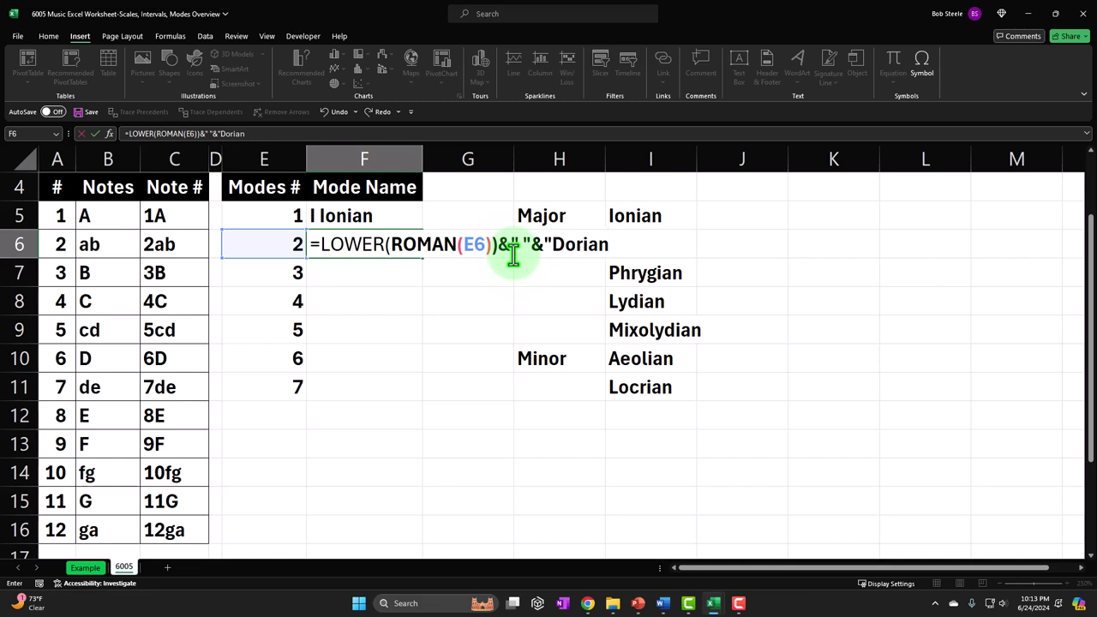
text(")
key(Return)
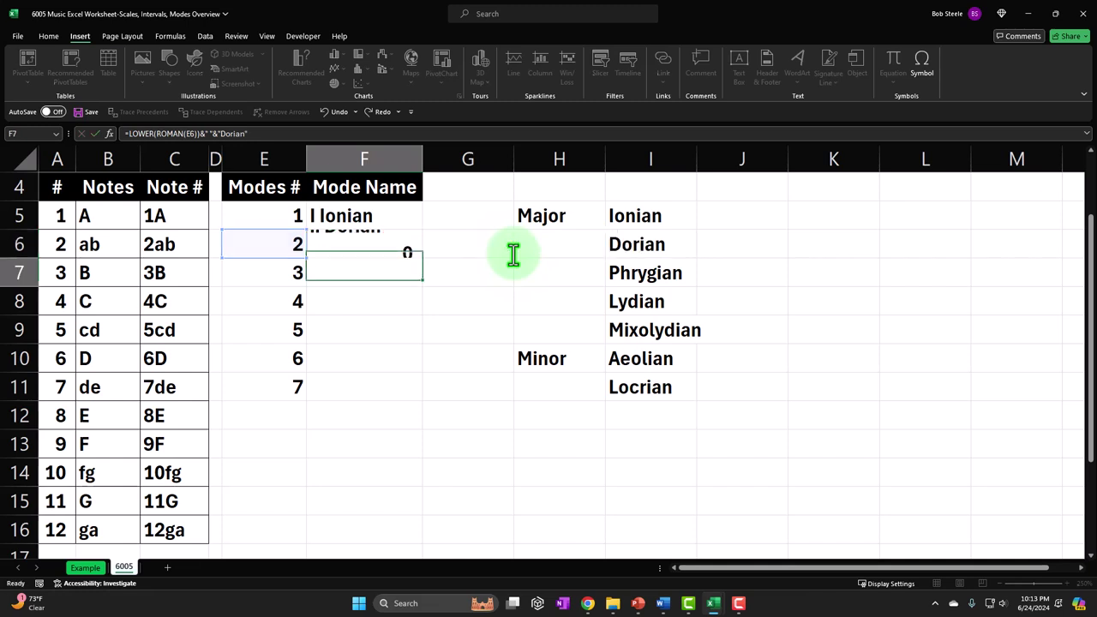
Step: Replace the fixed 1 in F5's ROMAN formula with a reference to E5
click(355, 215)
double_click(380, 218)
click(400, 216)
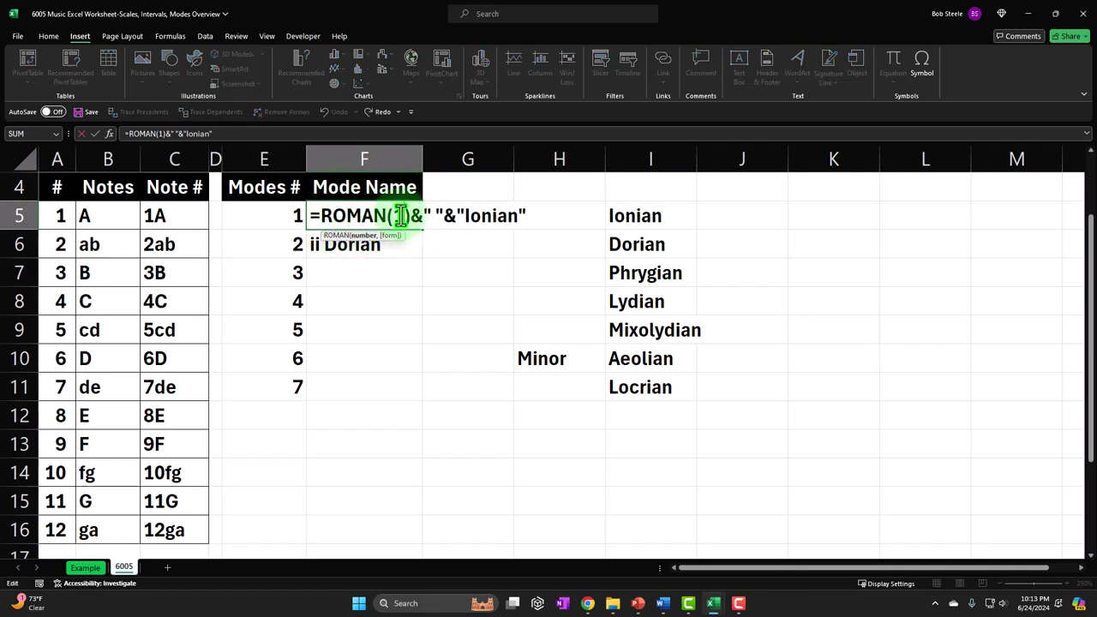
key(BackSpace)
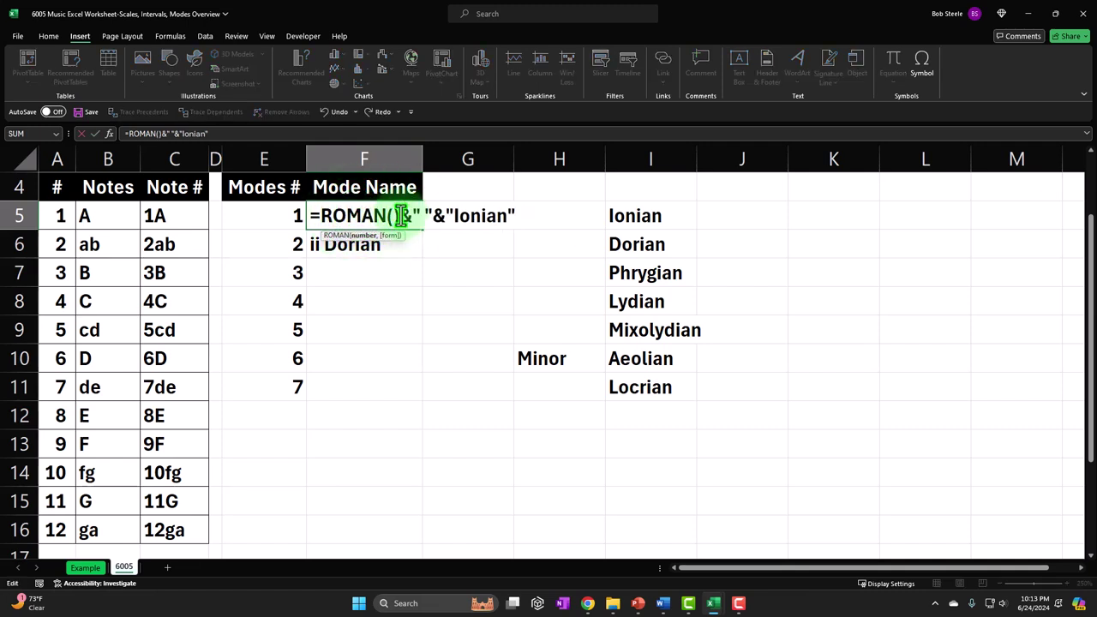
click(277, 219)
key(Return)
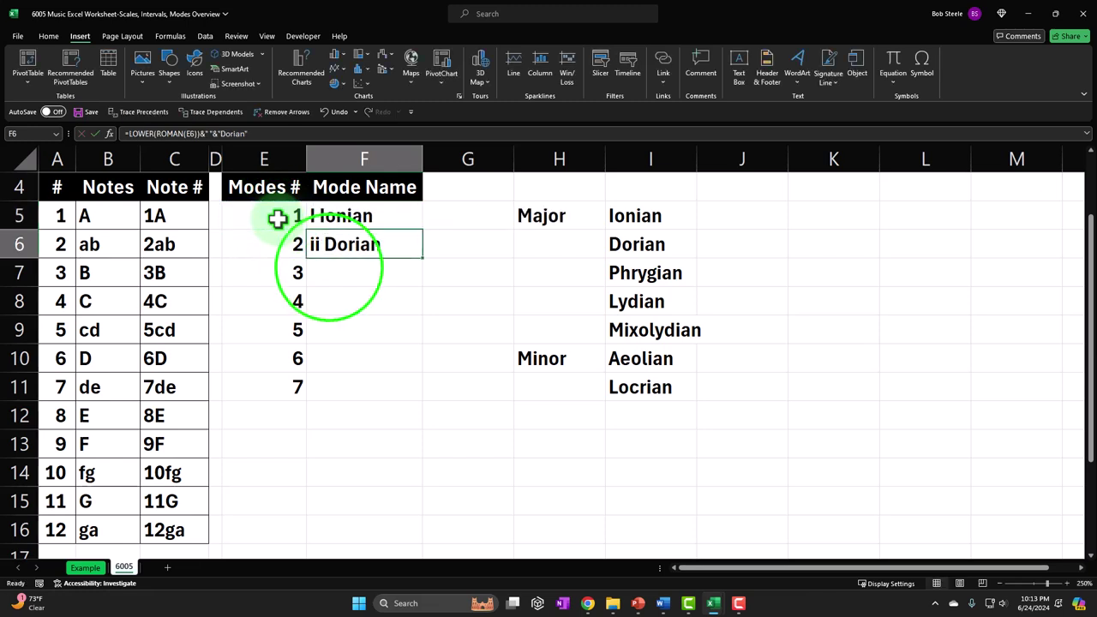
click(329, 269)
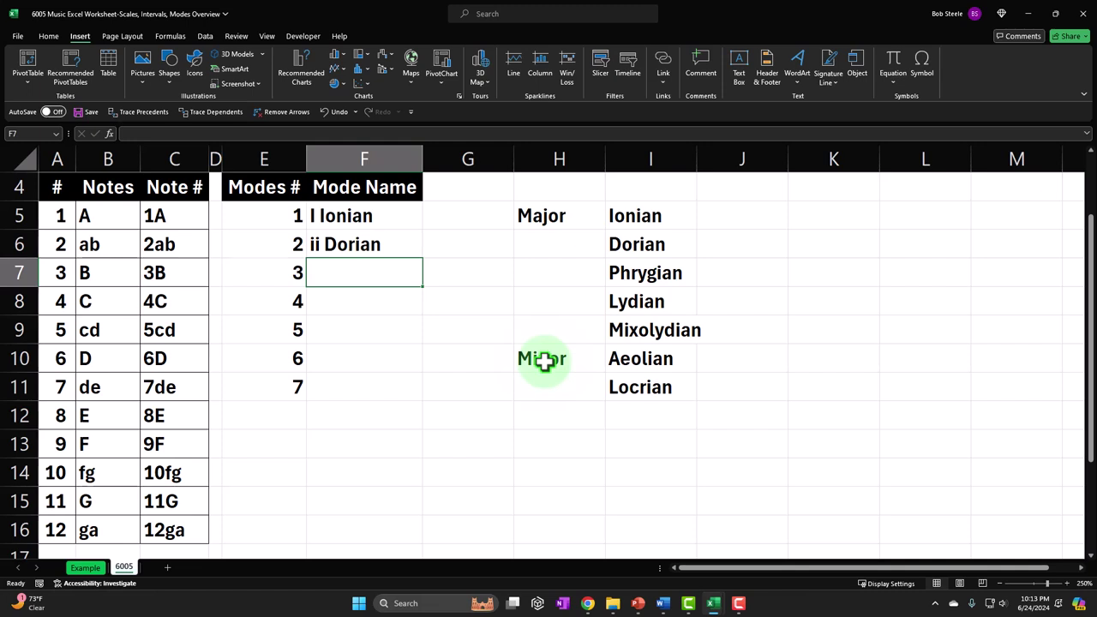
Step: Enter =LOWER(ROMAN(E7))&" "&"Phrygian" in F7 so it shows iii Phrygian
text(=)
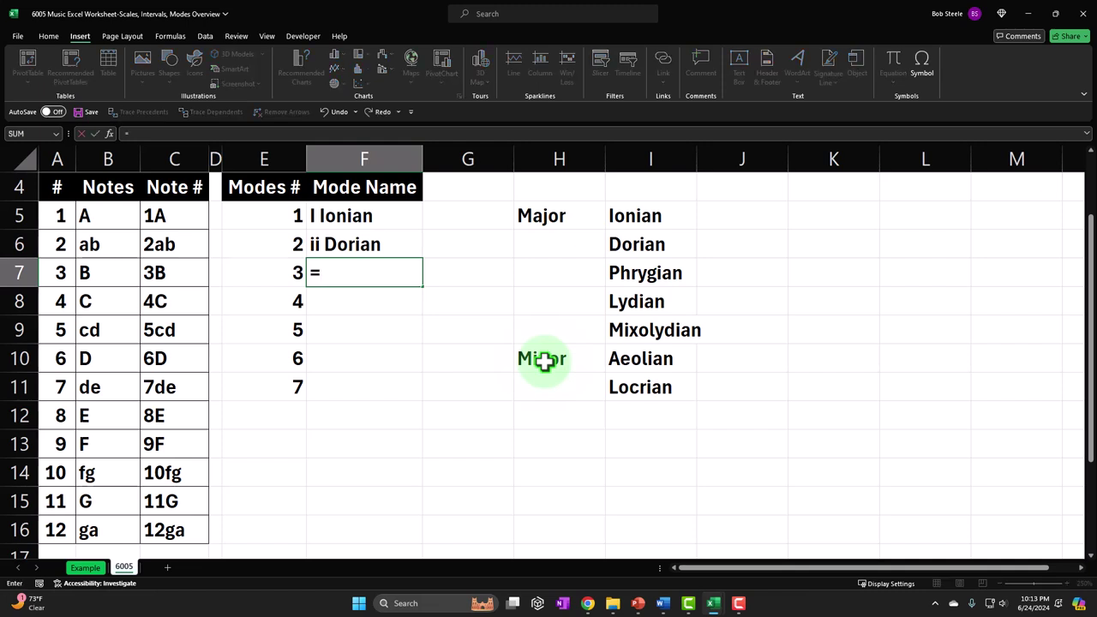
text(low)
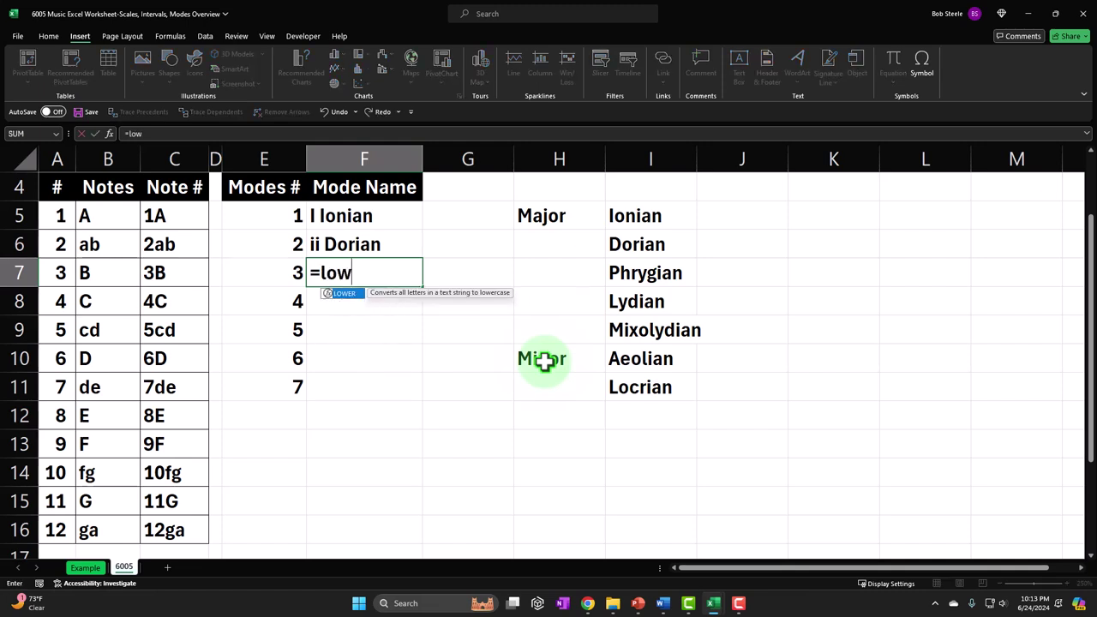
key(Tab)
text(Rom)
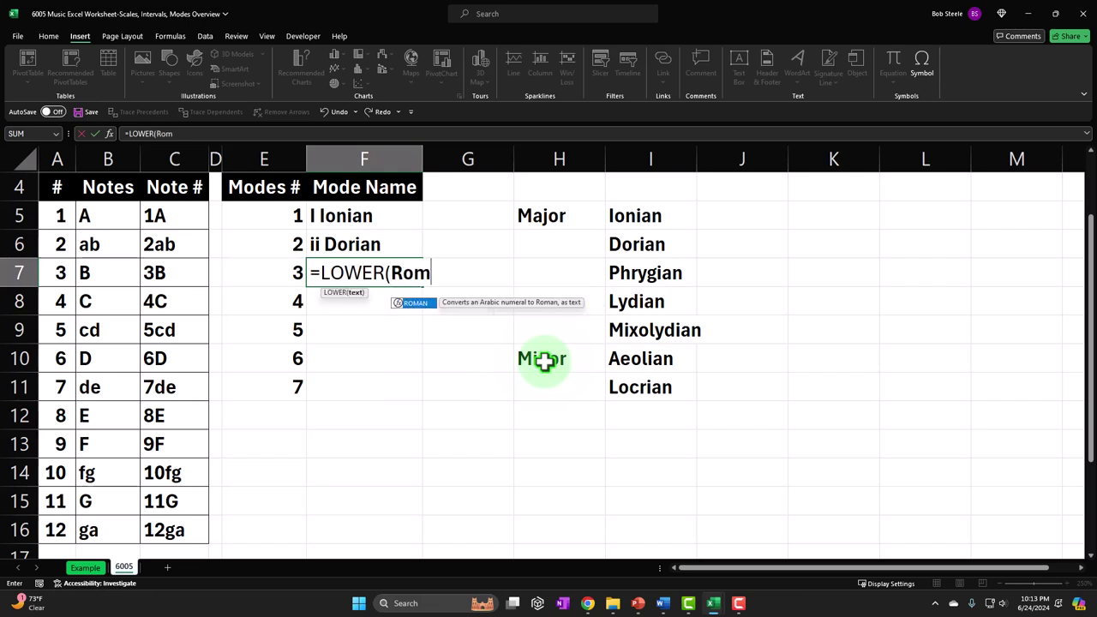
key(Tab)
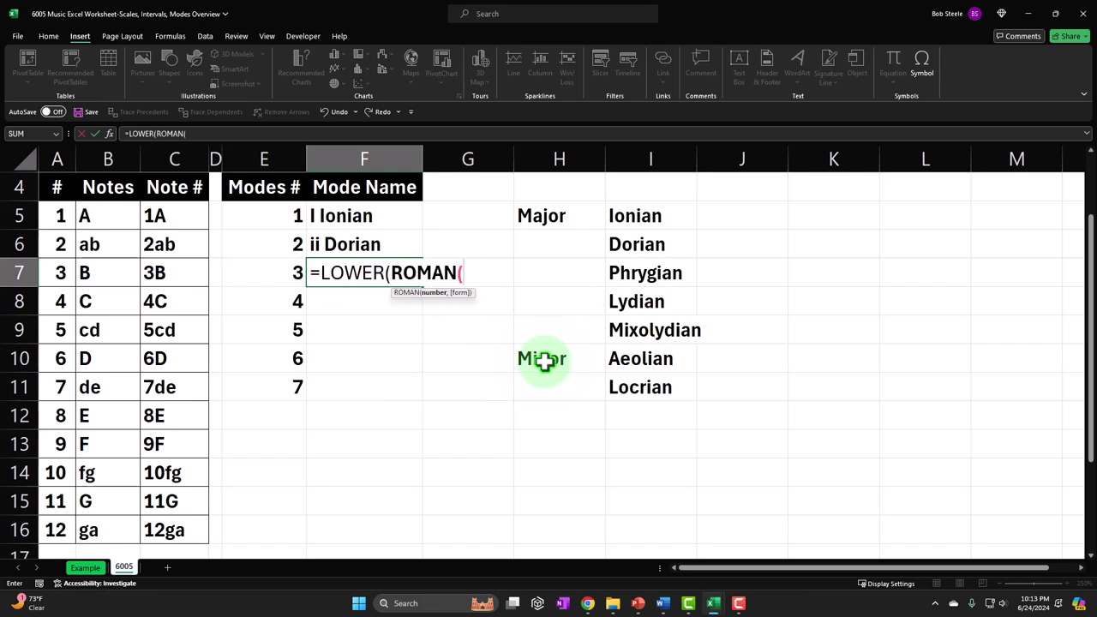
click(277, 275)
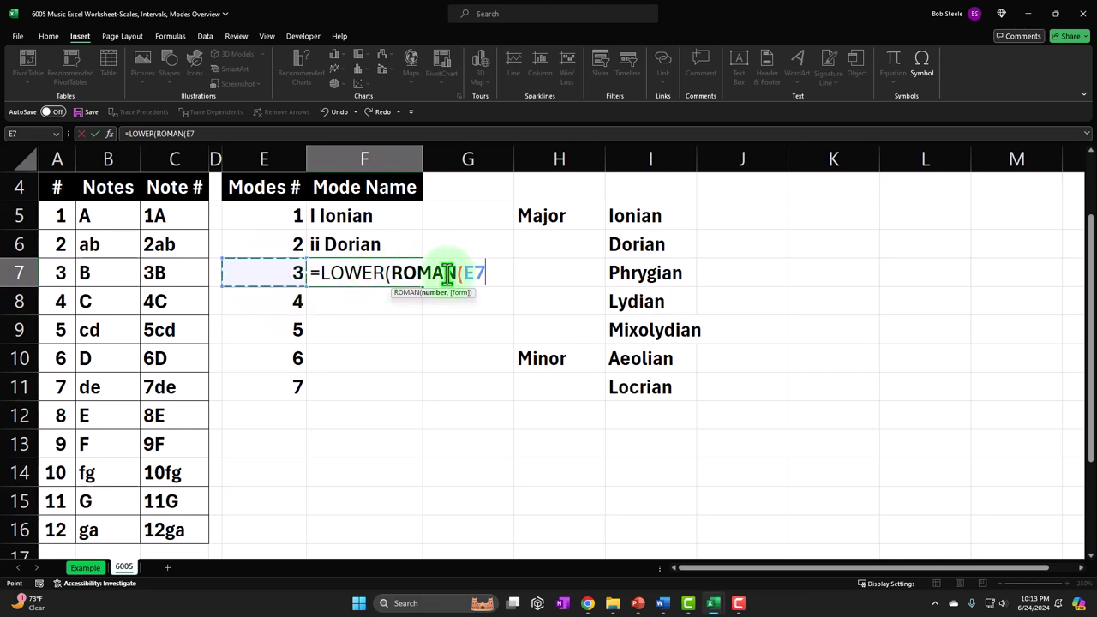
text()))
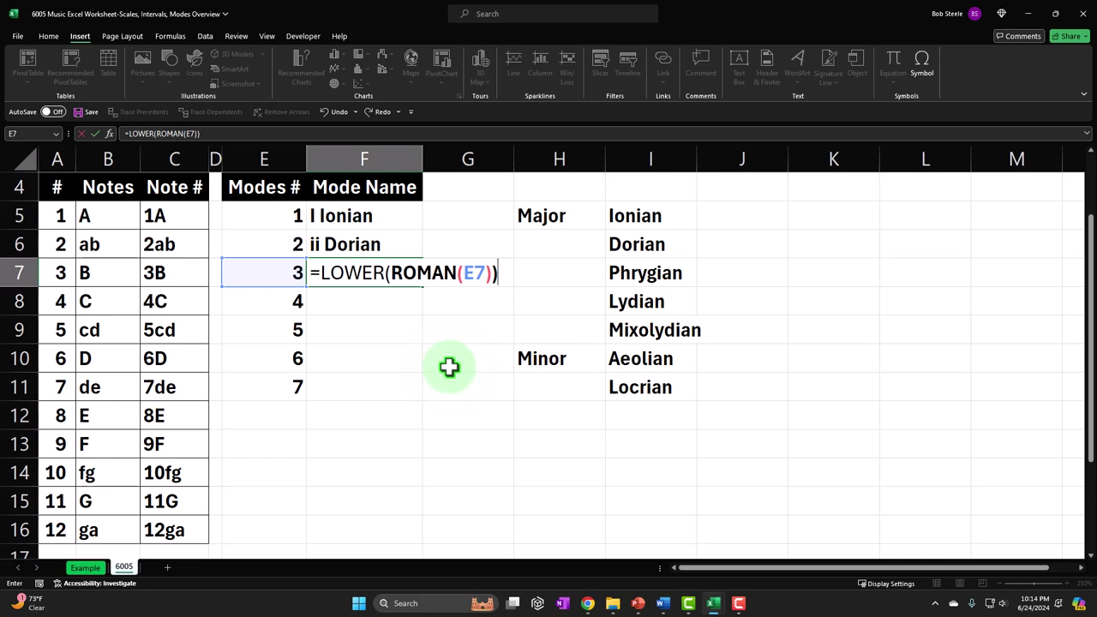
text(&" "&"P)
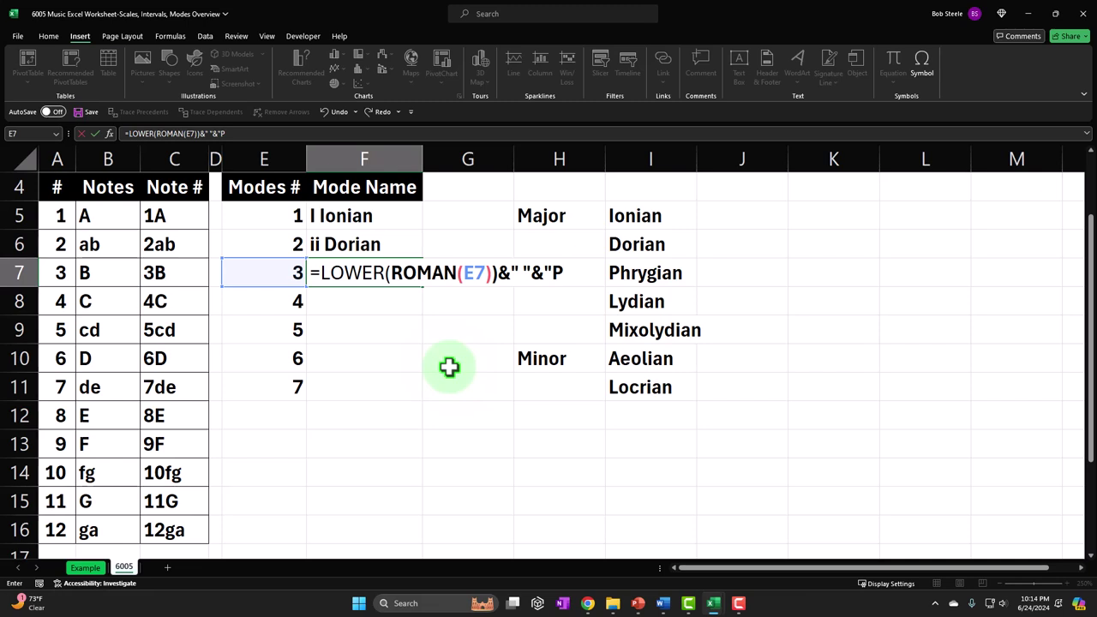
text(hrygian)
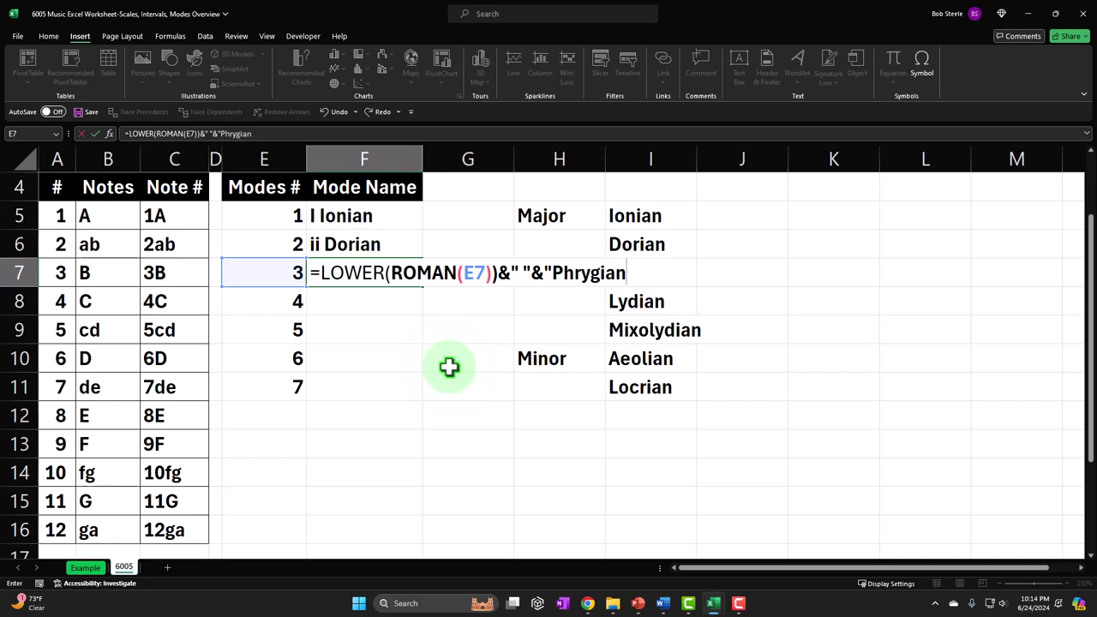
text(")
key(Return)
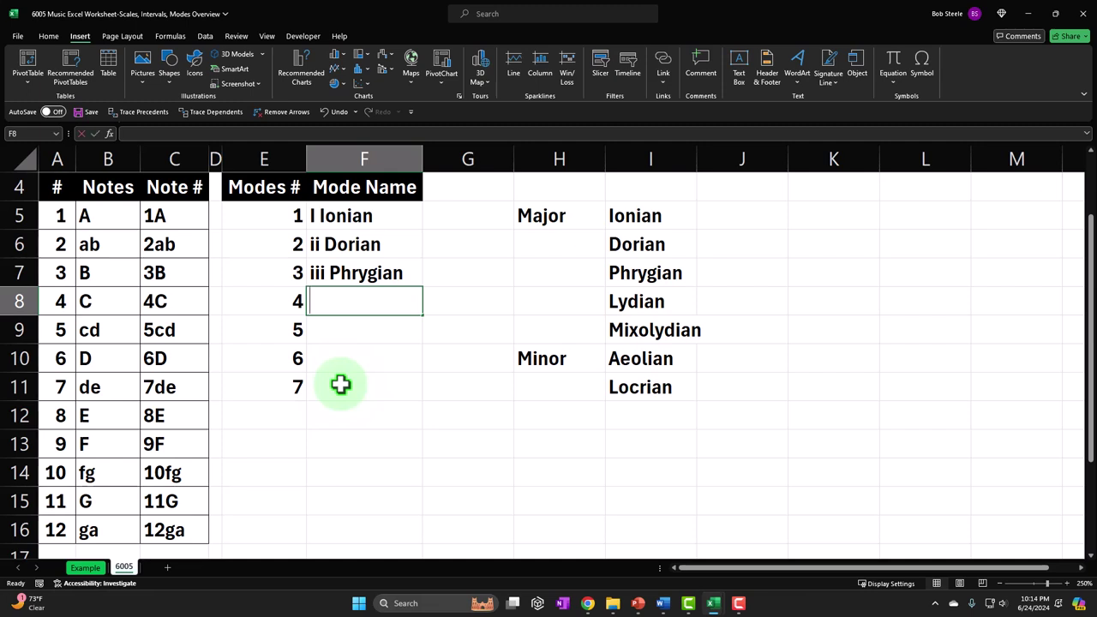
text(=)
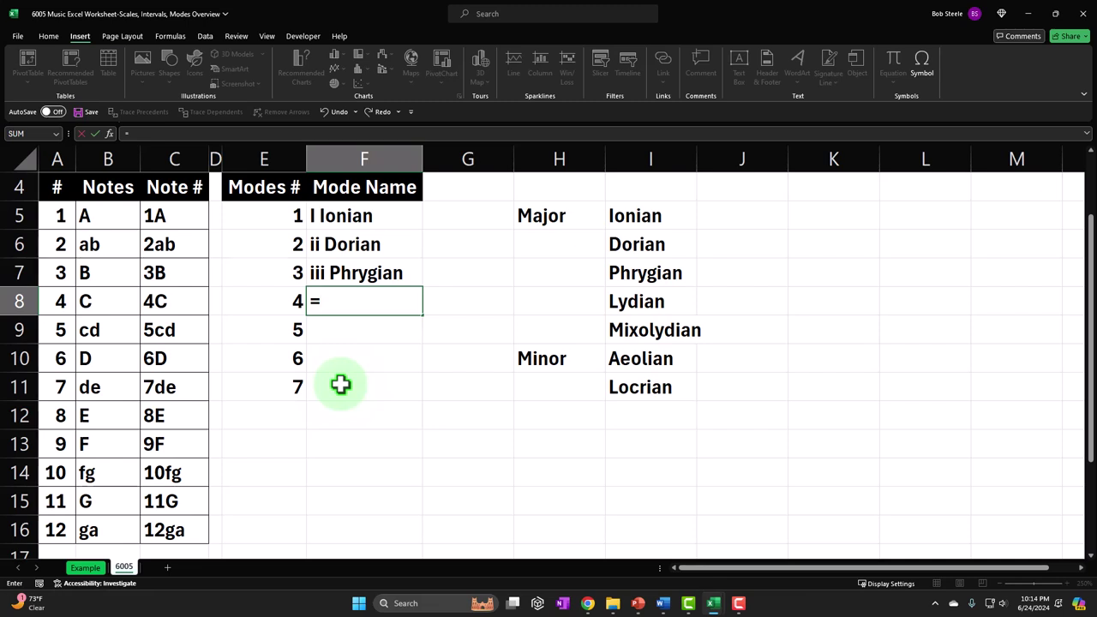
text(ro)
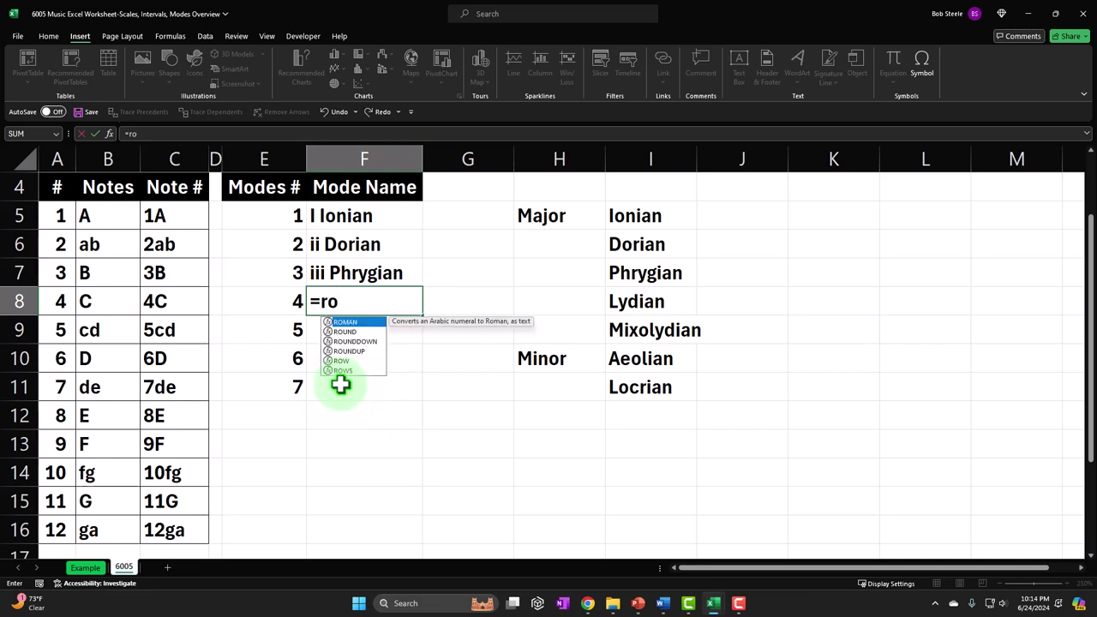
Step: Complete =ROMAN(E8)&" "&"Lydian" in F8 so it reads IV Lydian
key(Tab)
click(270, 304)
text())
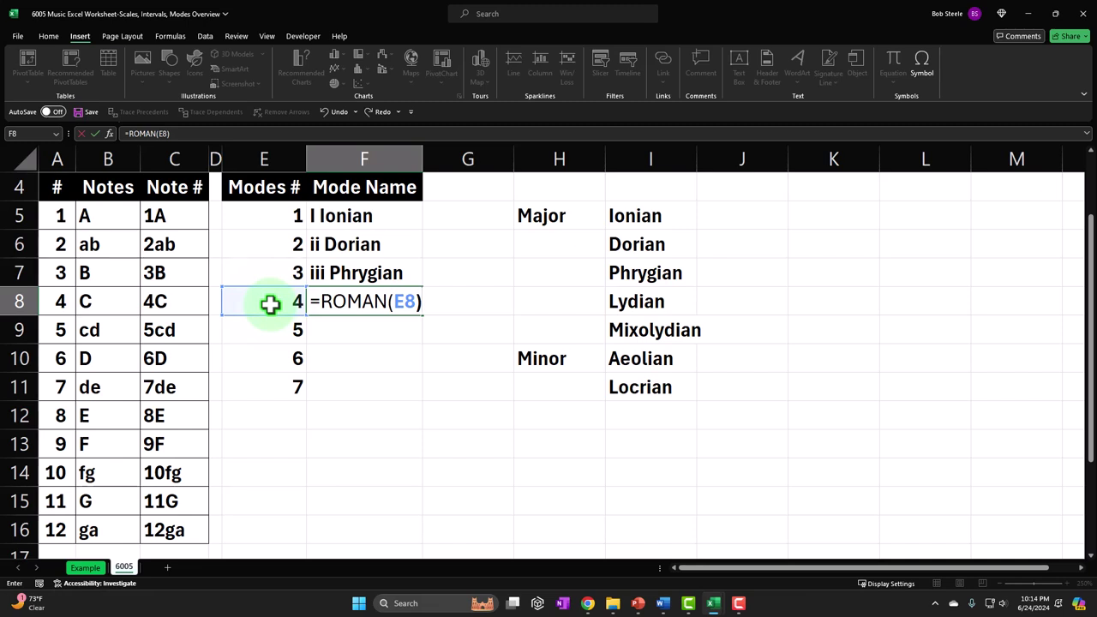
text(&" "&"L)
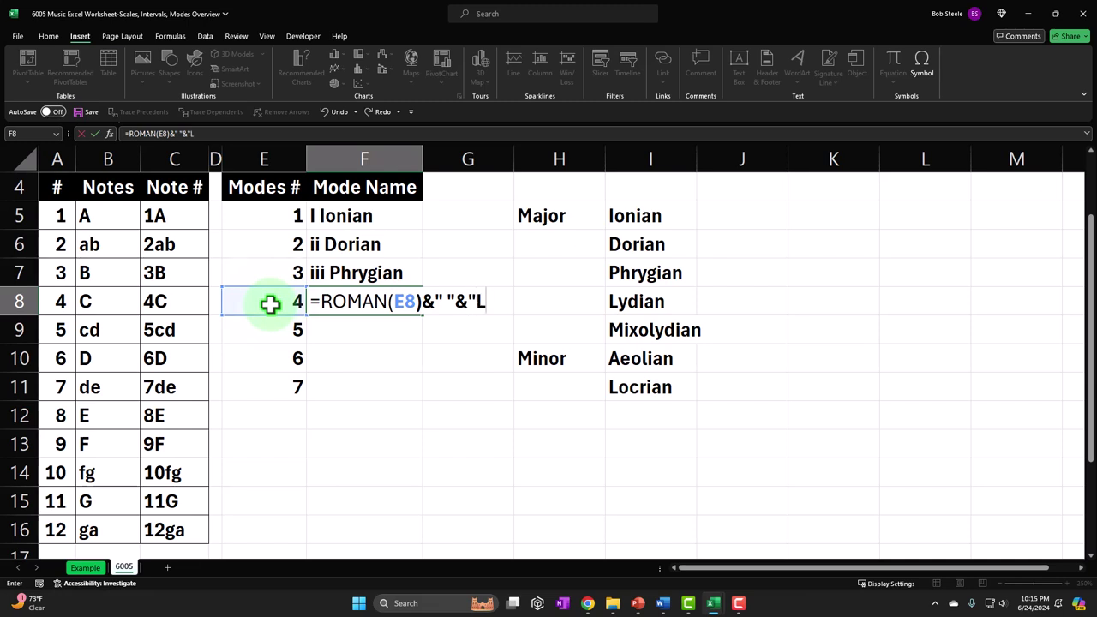
text(ydian")
key(Return)
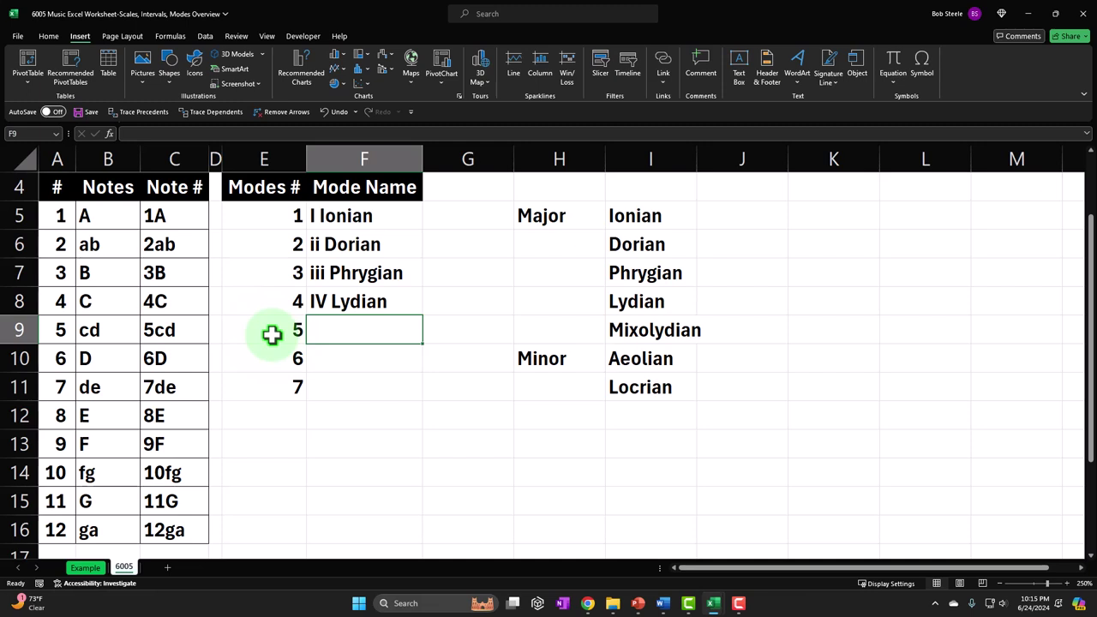
Step: Enter =ROMAN(E9)&" "&"Mixolydian in F9 and accept Excel's missing-quote fix
text(=)
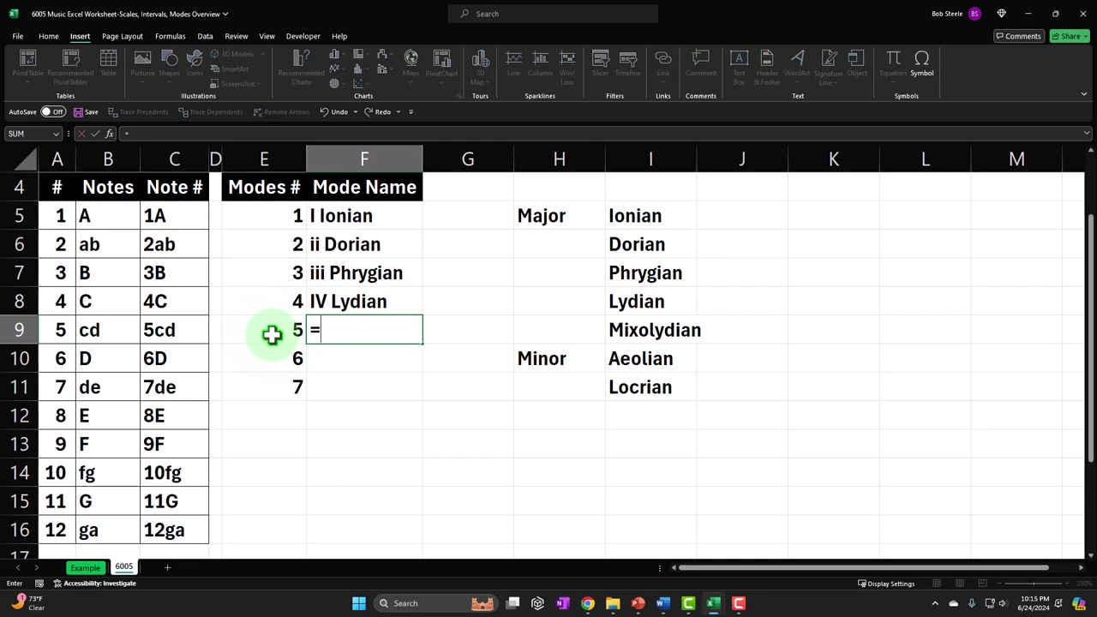
text(ro)
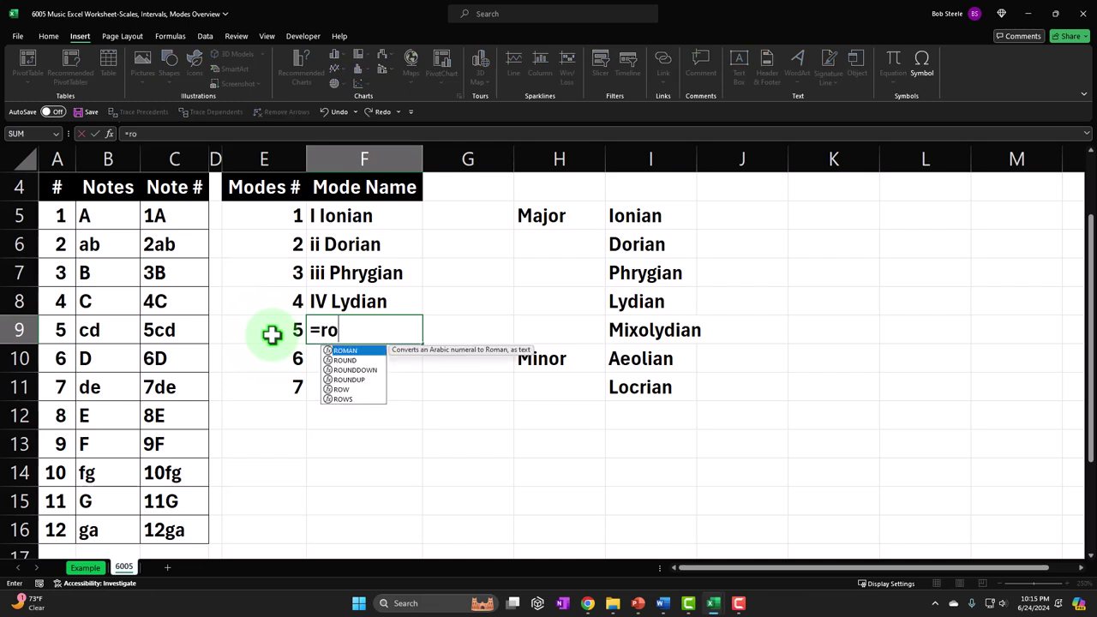
key(Tab)
click(271, 334)
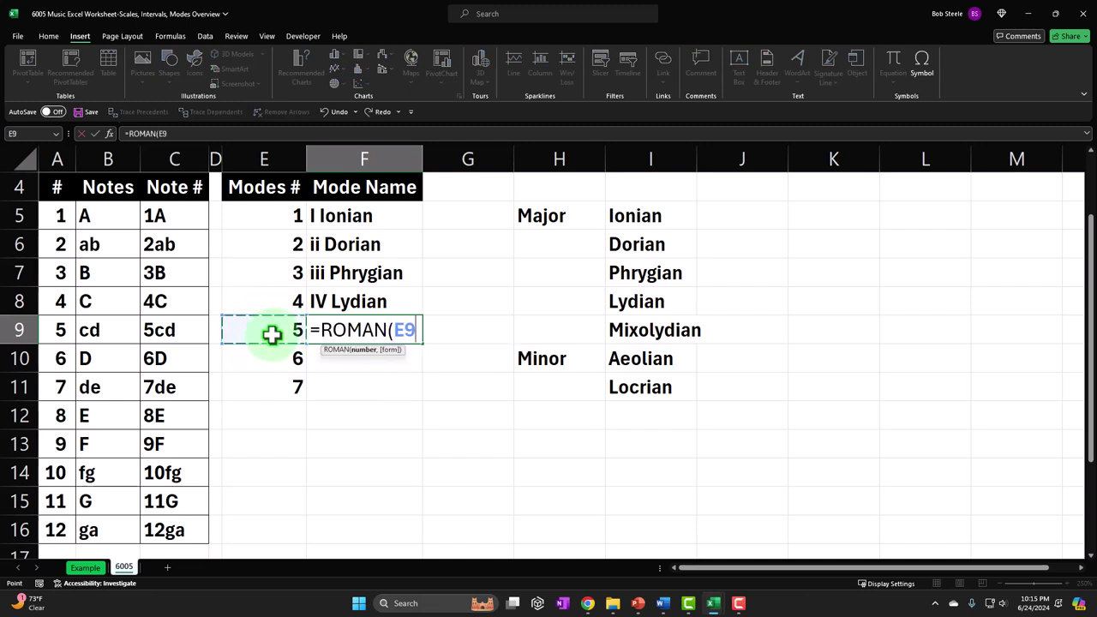
text())
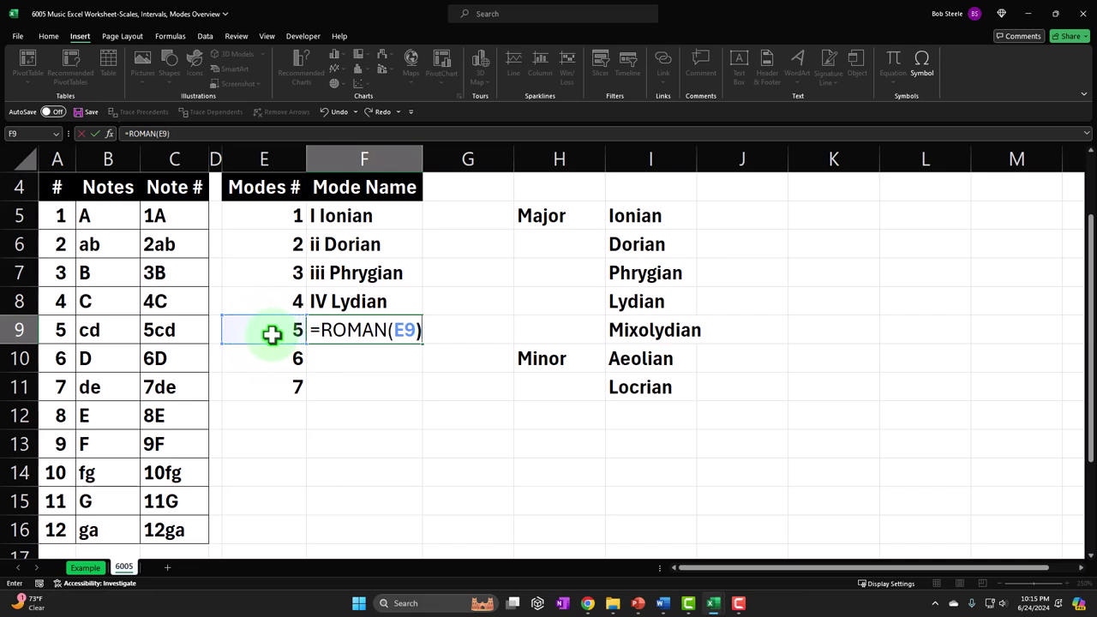
text(&" "&")
text(Mixolydian)
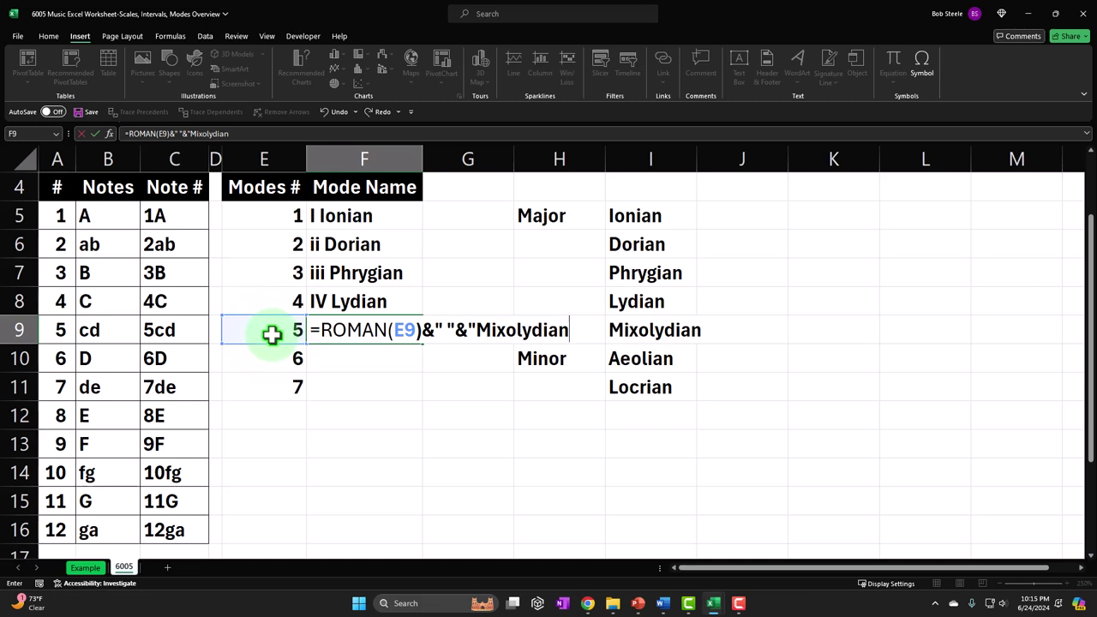
key(Return)
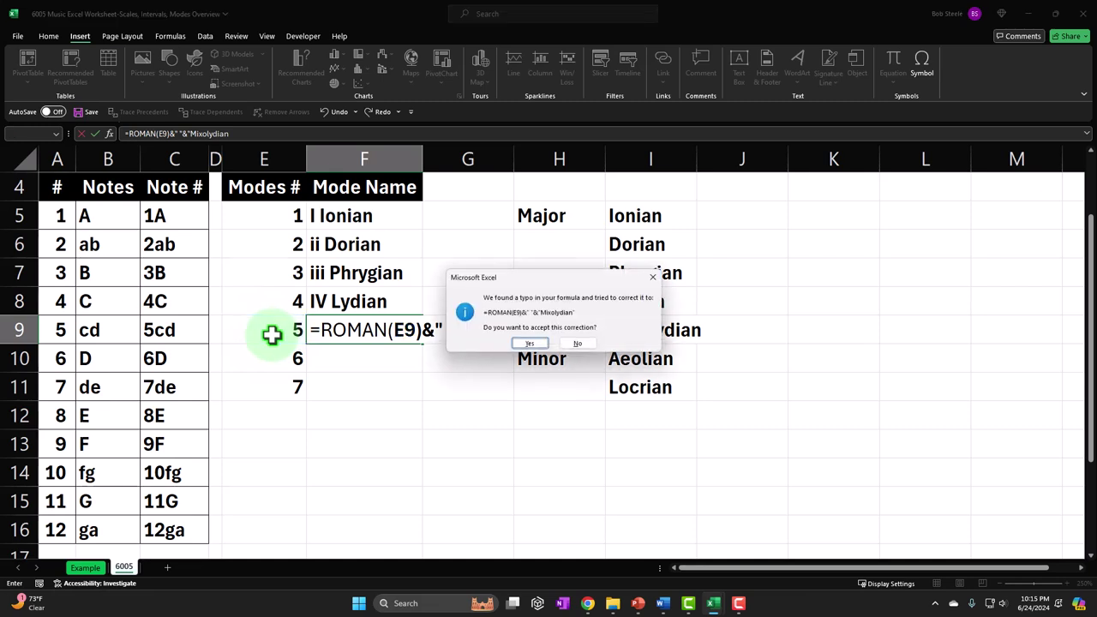
key(Return)
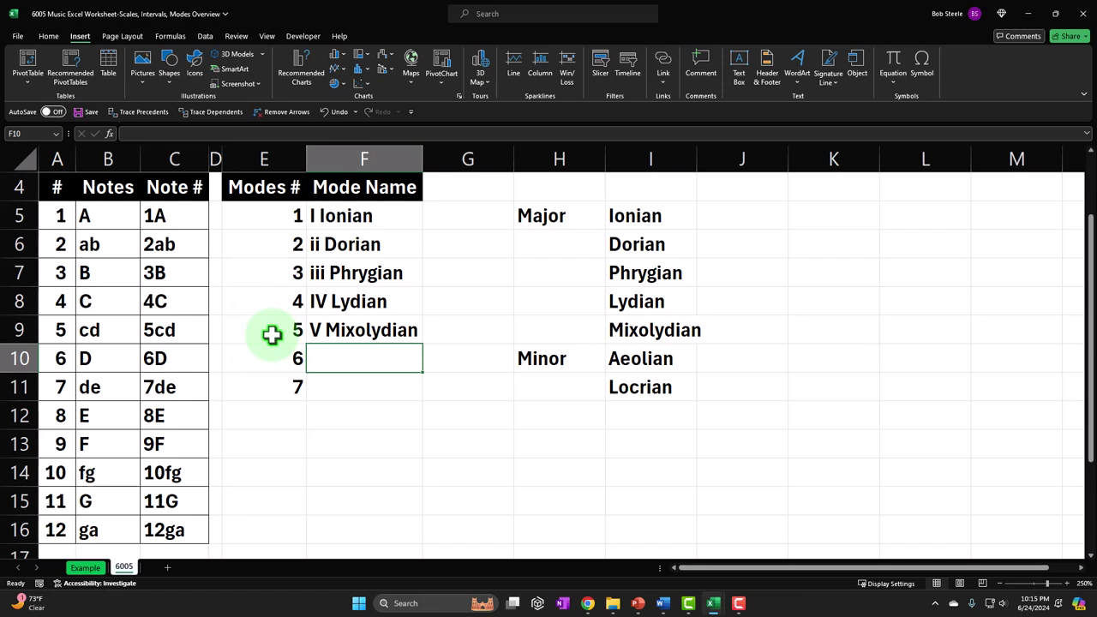
Step: Enter a LOWER(ROMAN(E10)) formula joined with Aeolian in F10 to show vi Aeolian
text(=lo)
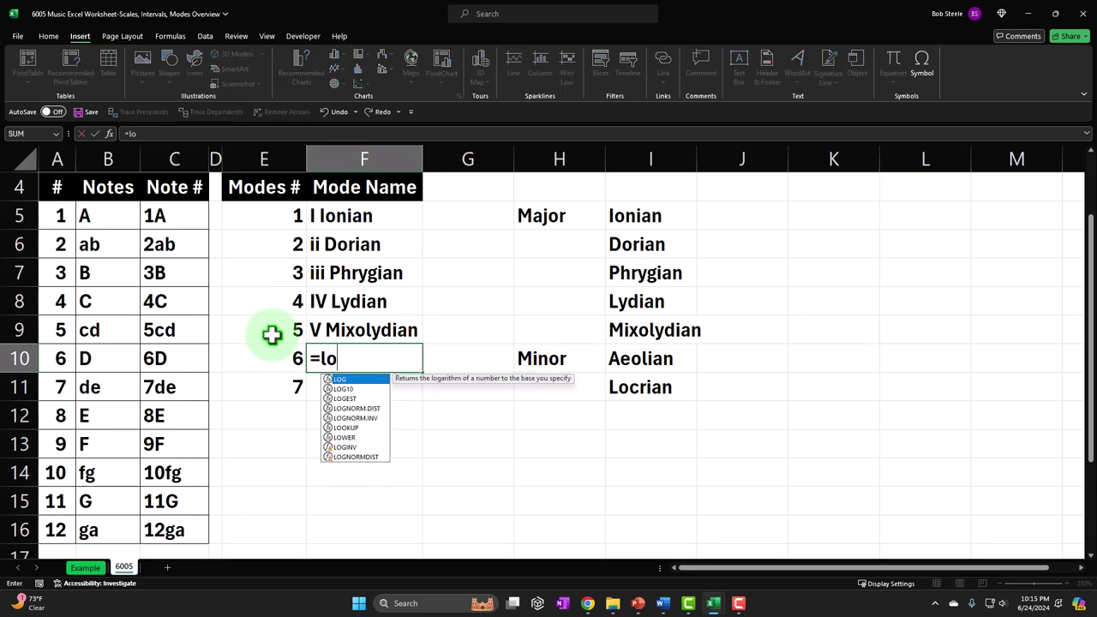
text(w)
key(Tab)
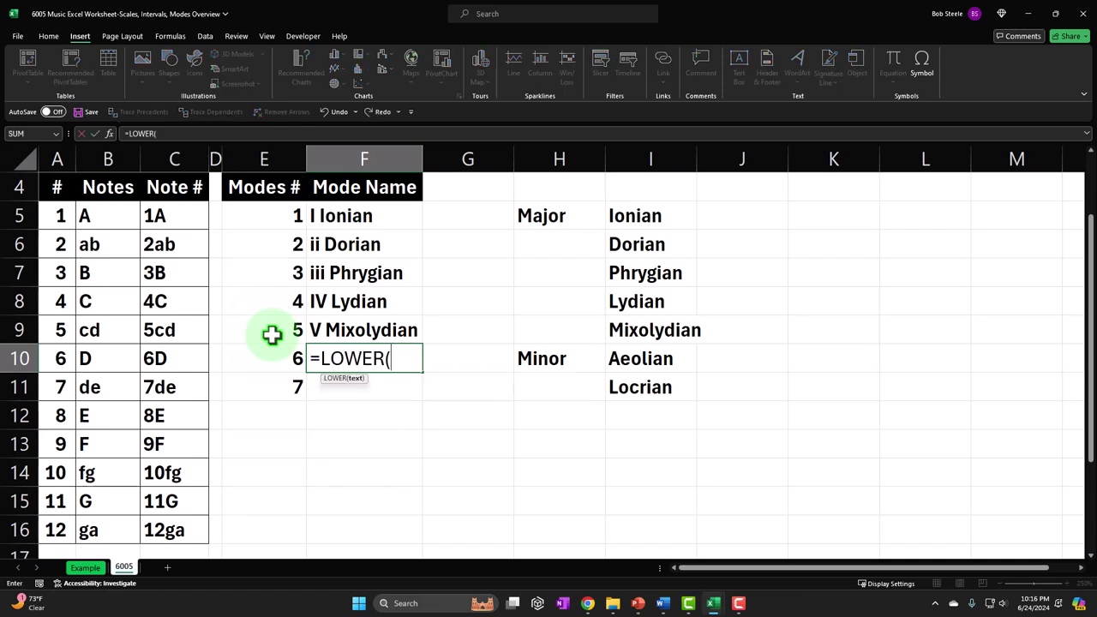
text(rom)
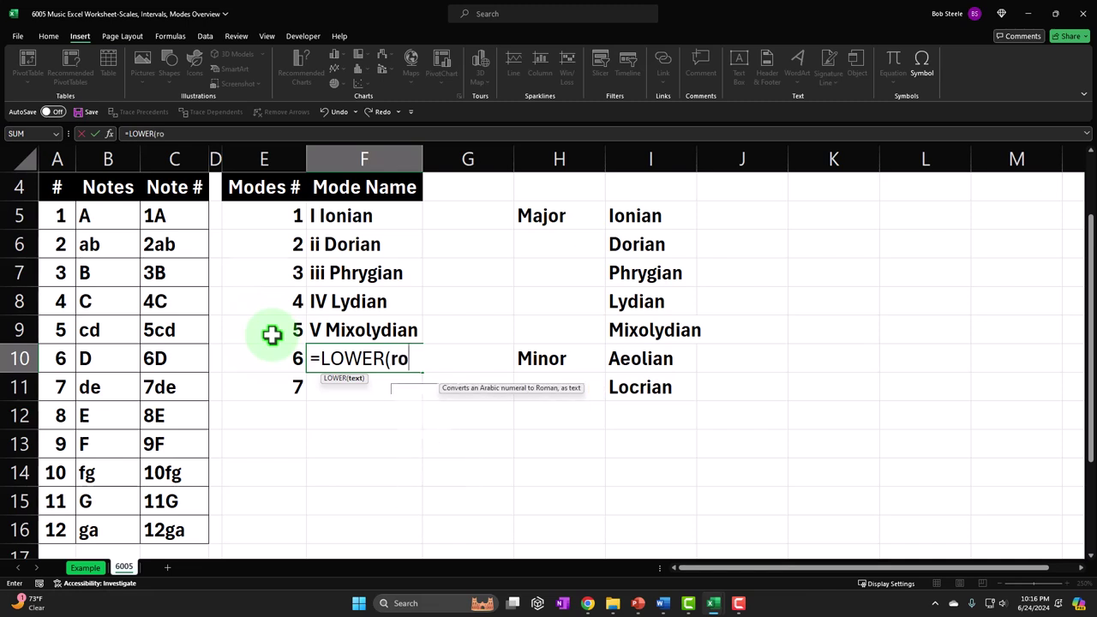
key(Tab)
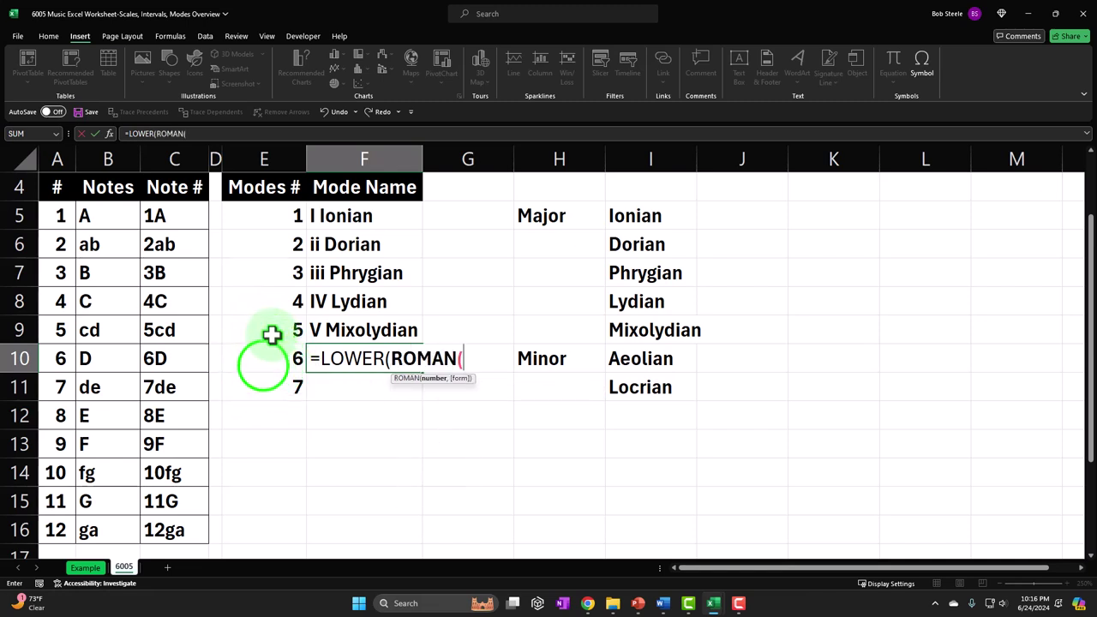
click(263, 366)
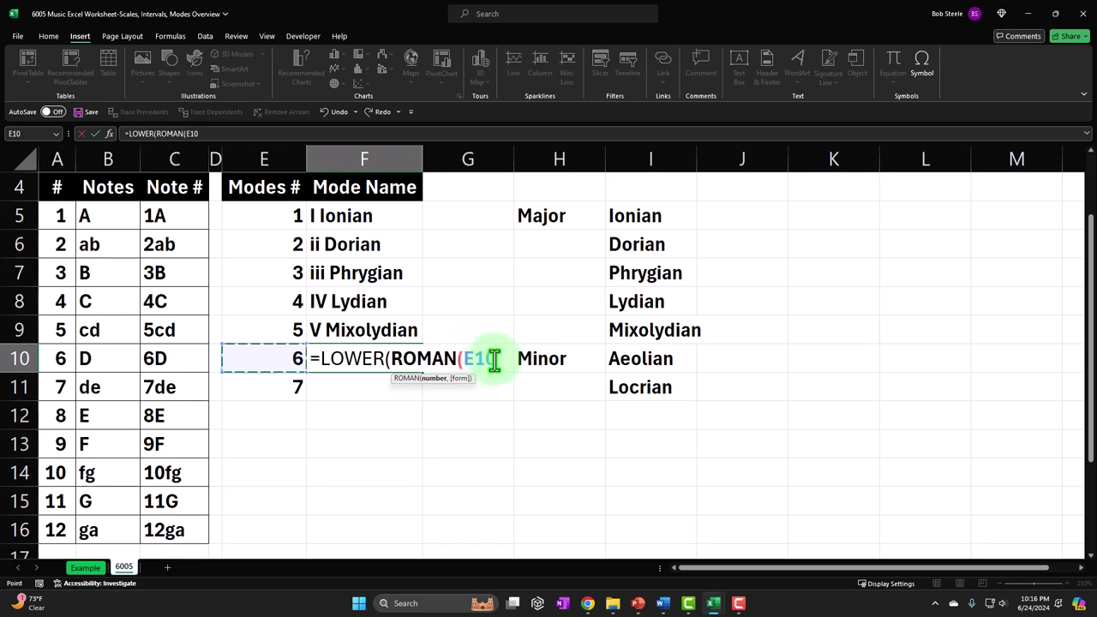
text()))
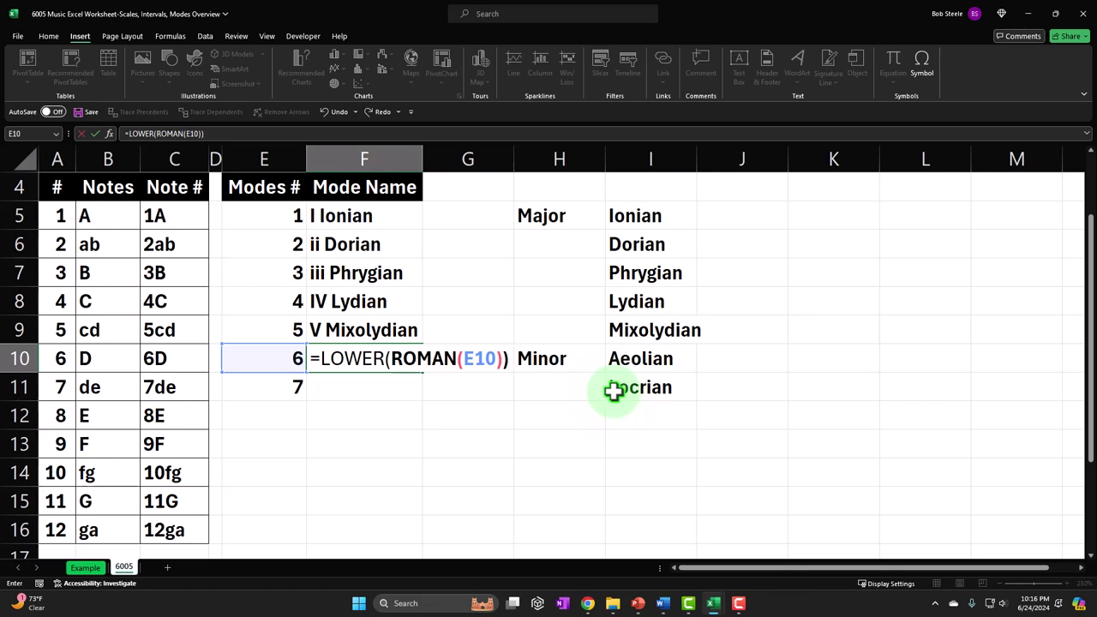
text(&)
text(Aeolian")
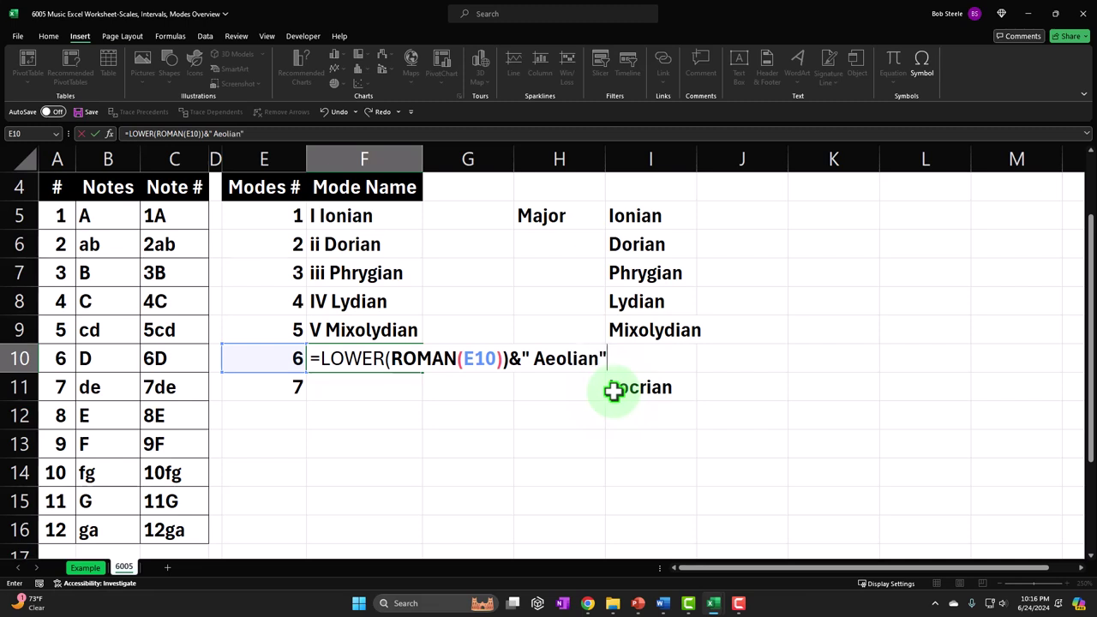
key(Return)
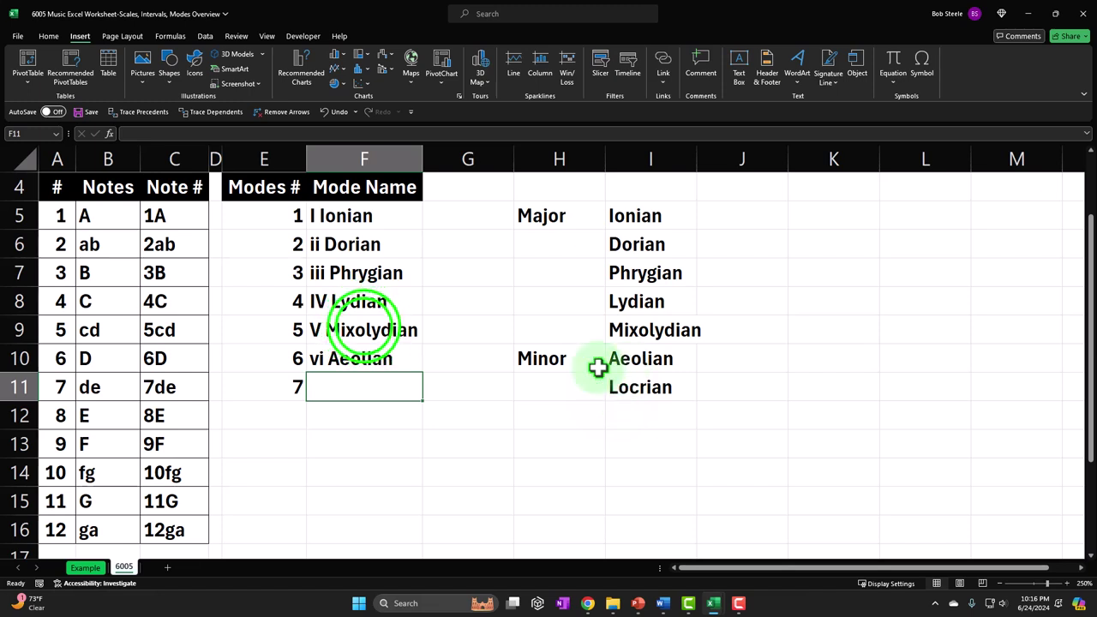
Step: Re-enter F9's formula to confirm it reads V Mixolydian
double_click(363, 330)
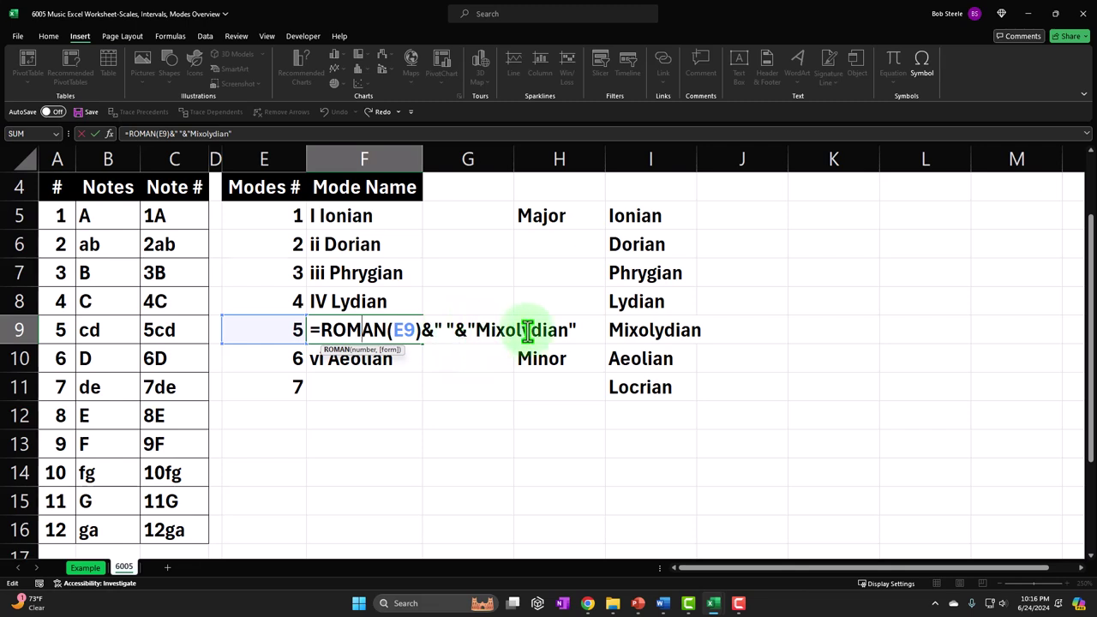
key(Return)
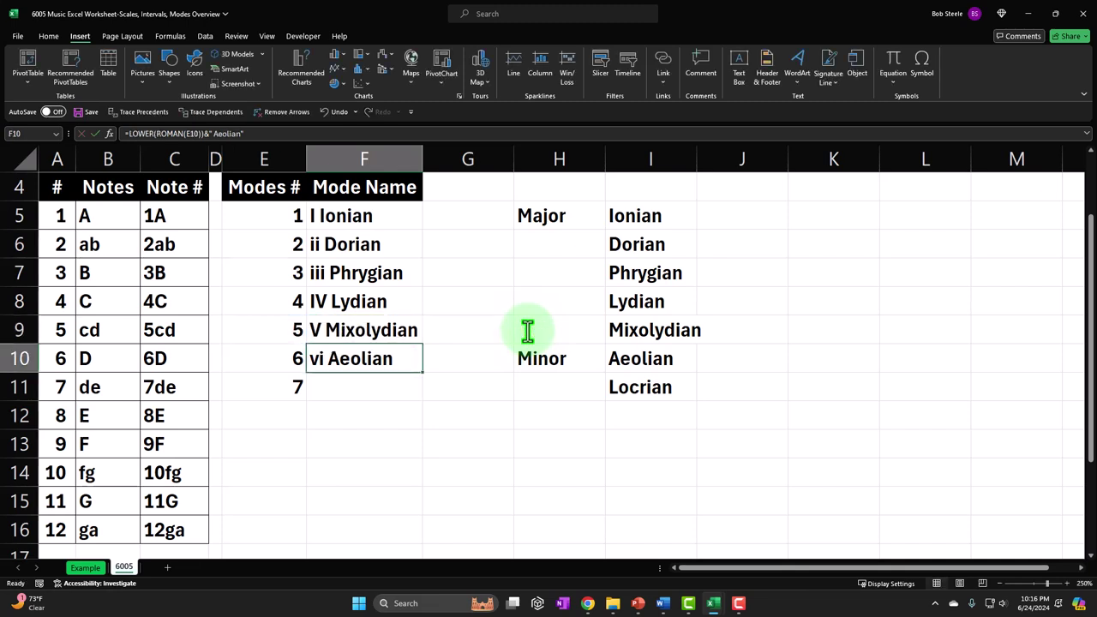
click(371, 385)
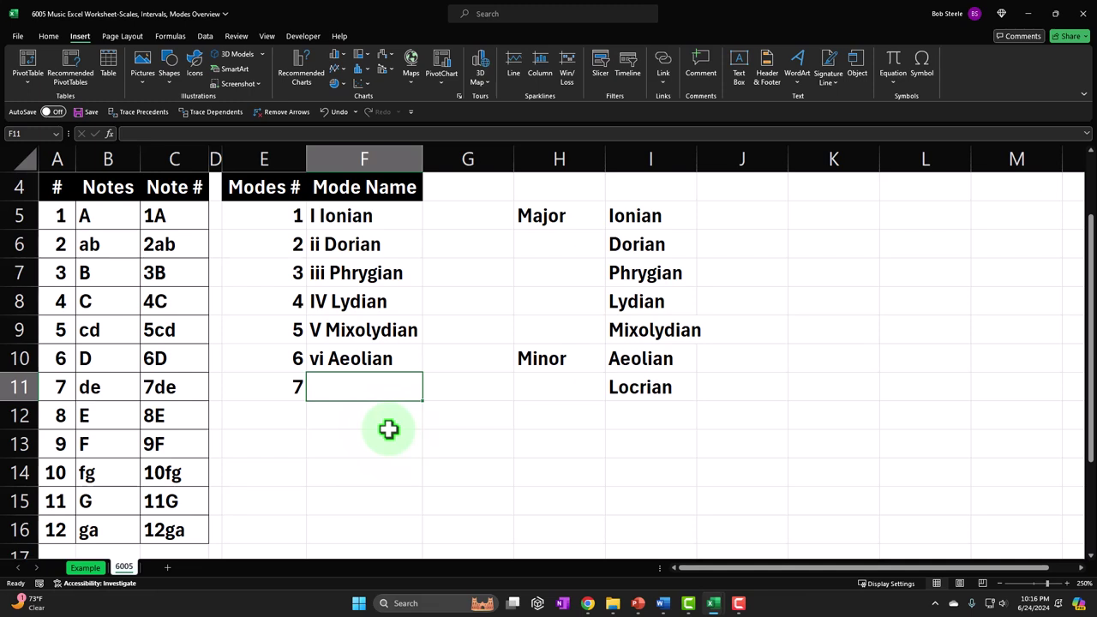
Step: Enter =LOWER(ROMAN(E11))&". Locrian" in F11 so it shows vii. Locrian
text(=)
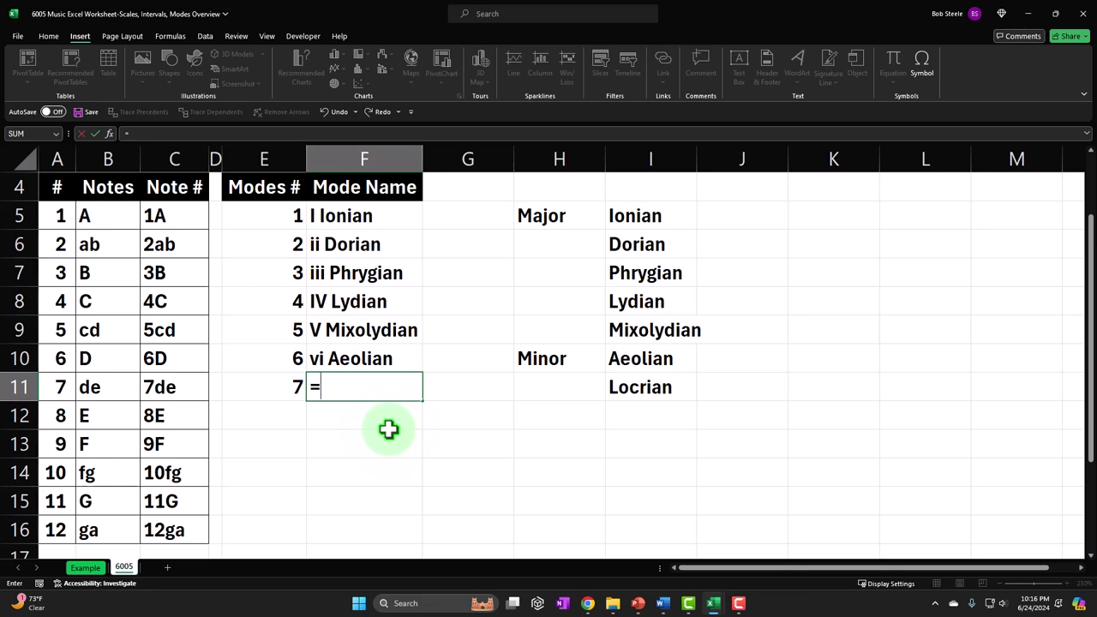
text(low)
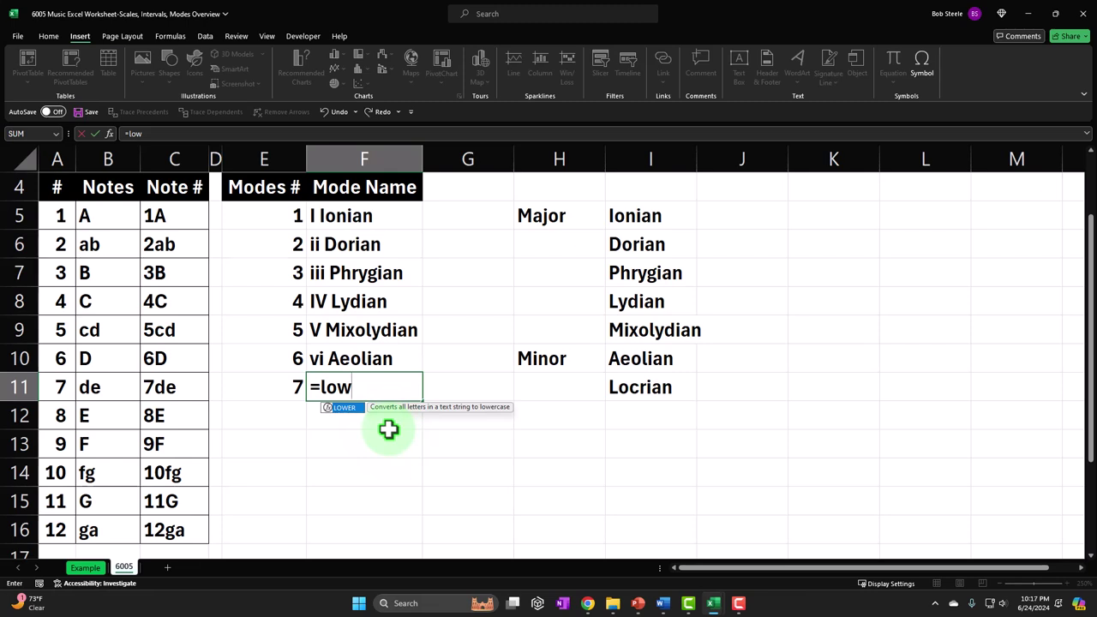
key(Tab)
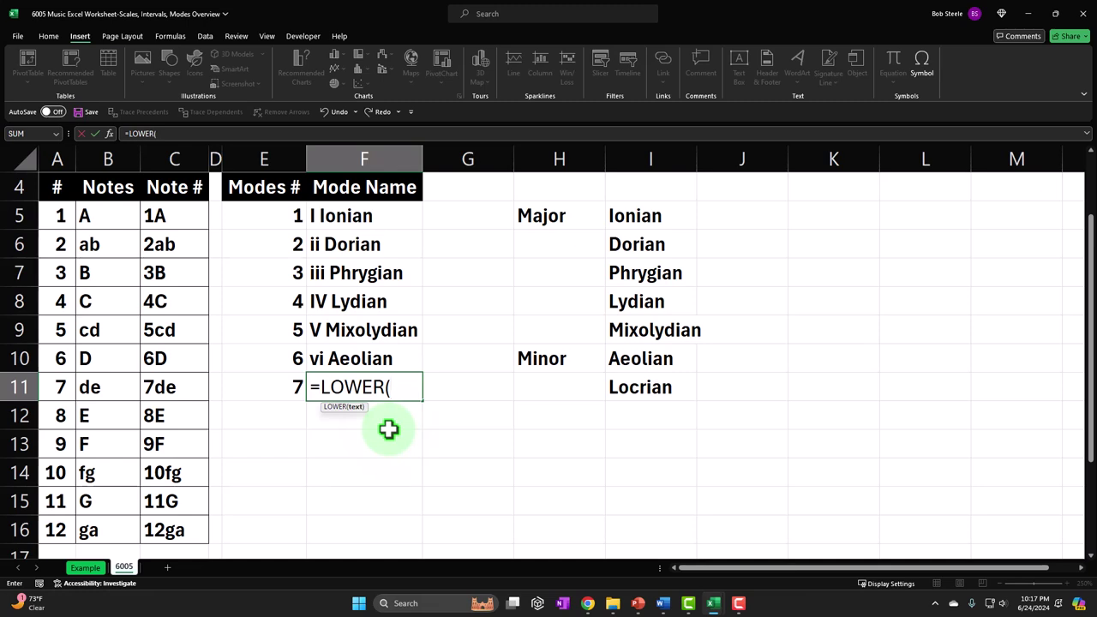
text(rom)
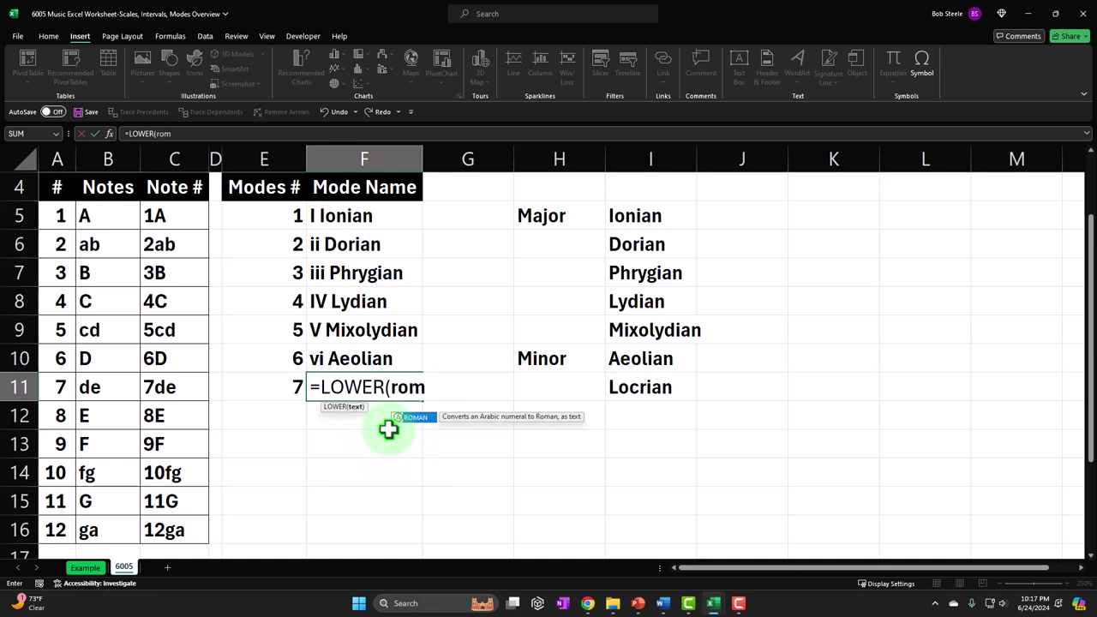
key(Tab)
click(259, 386)
text()))
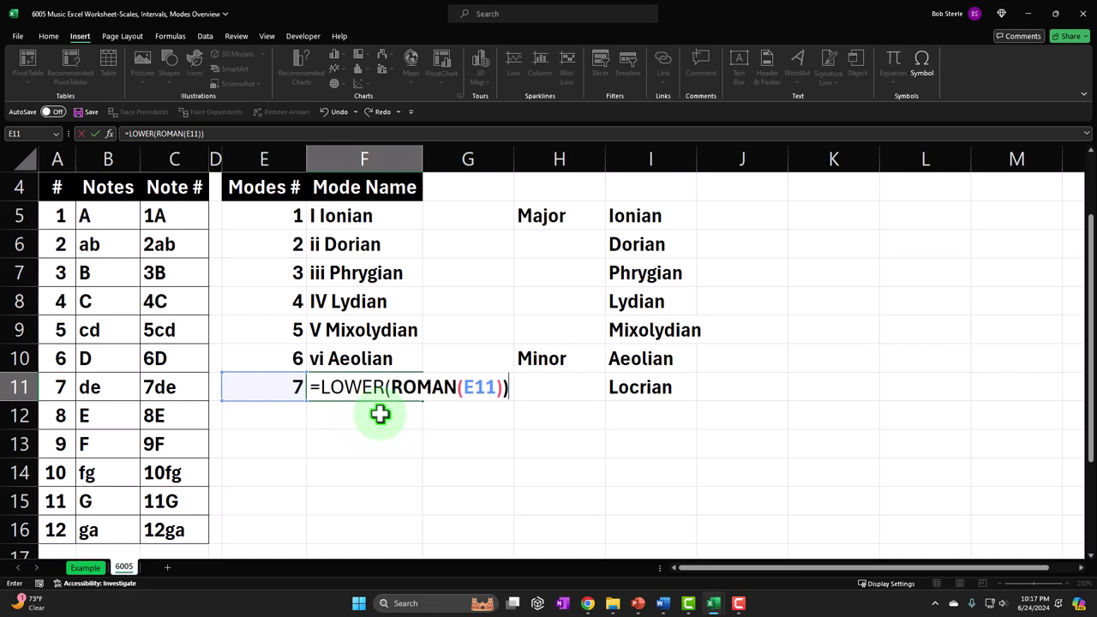
text(&)
text(". Locrian)
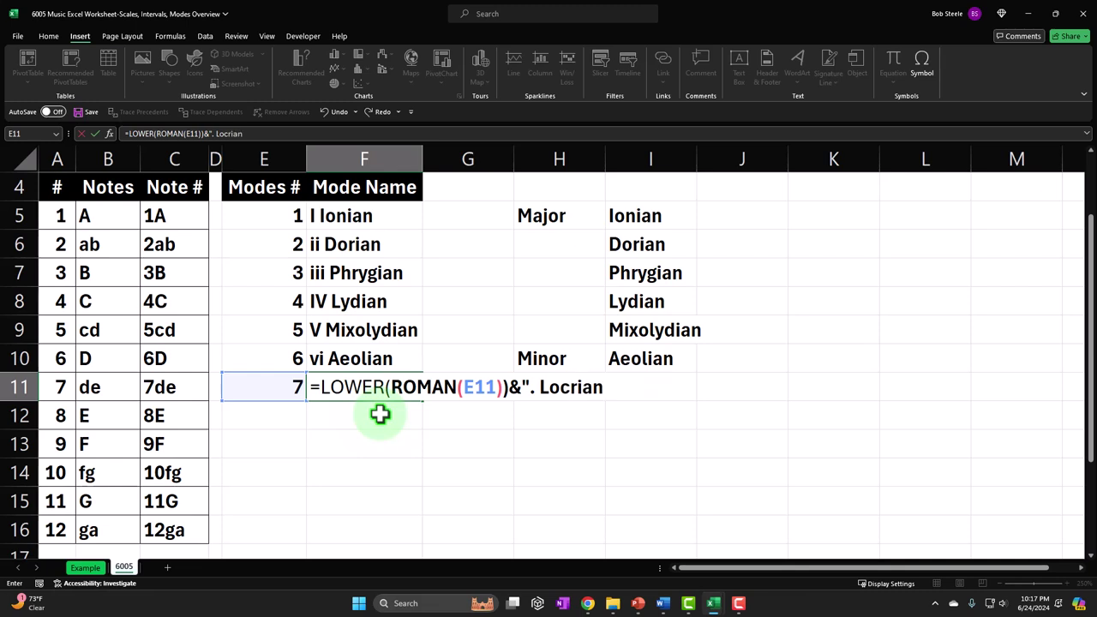
text(")
key(Return)
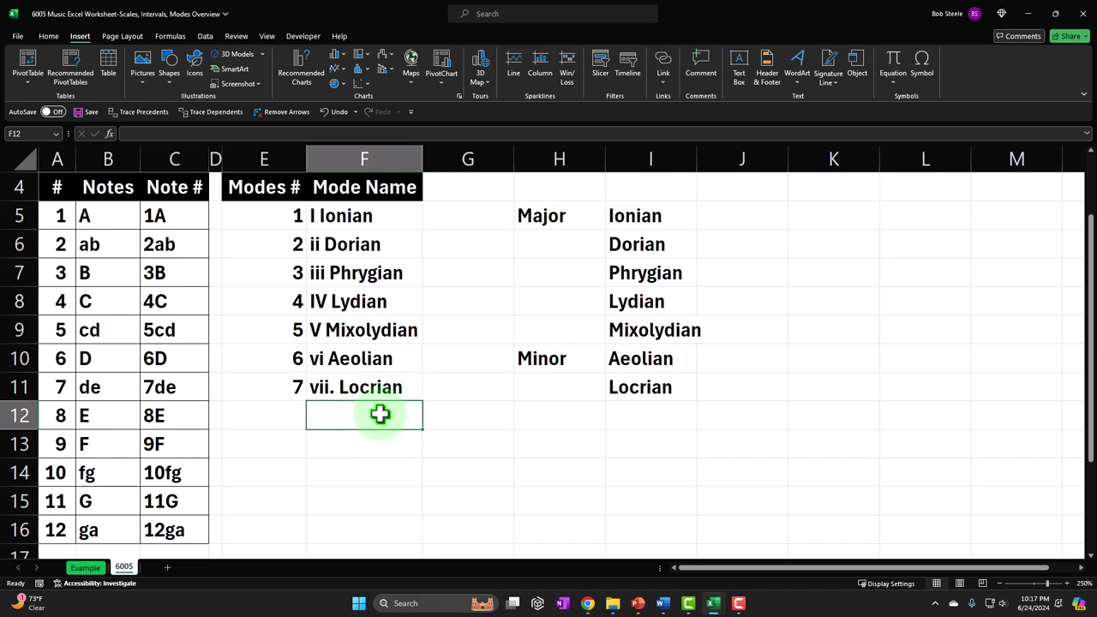
Step: Clear the helper list H5:I11 and apply All Borders to the mode table E5:F11
drag(576, 215, 643, 393)
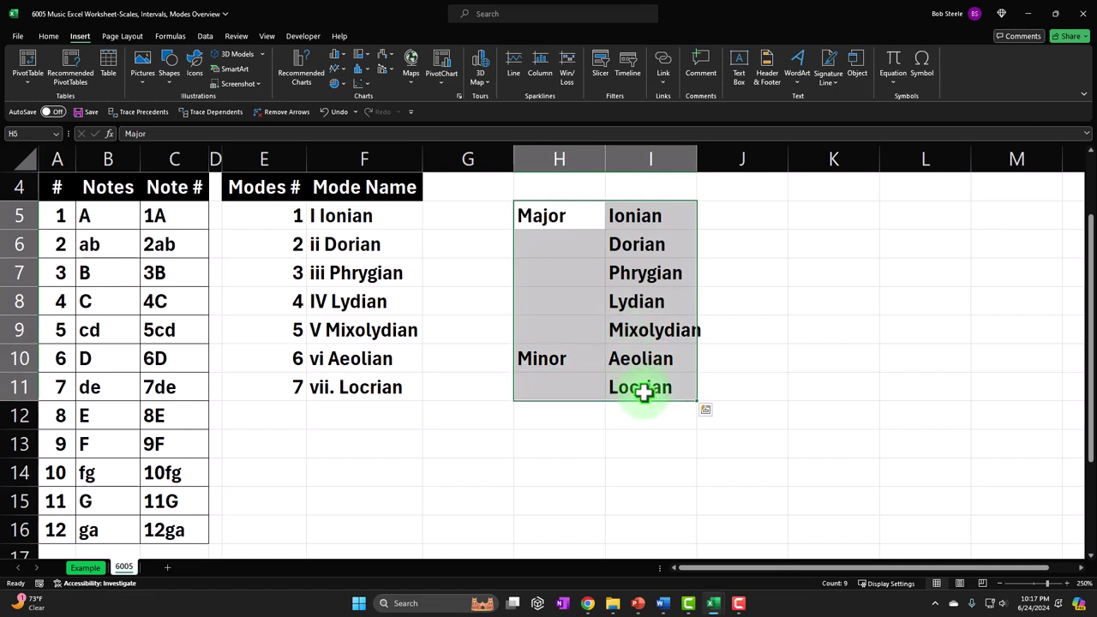
key(Delete)
drag(257, 214, 347, 386)
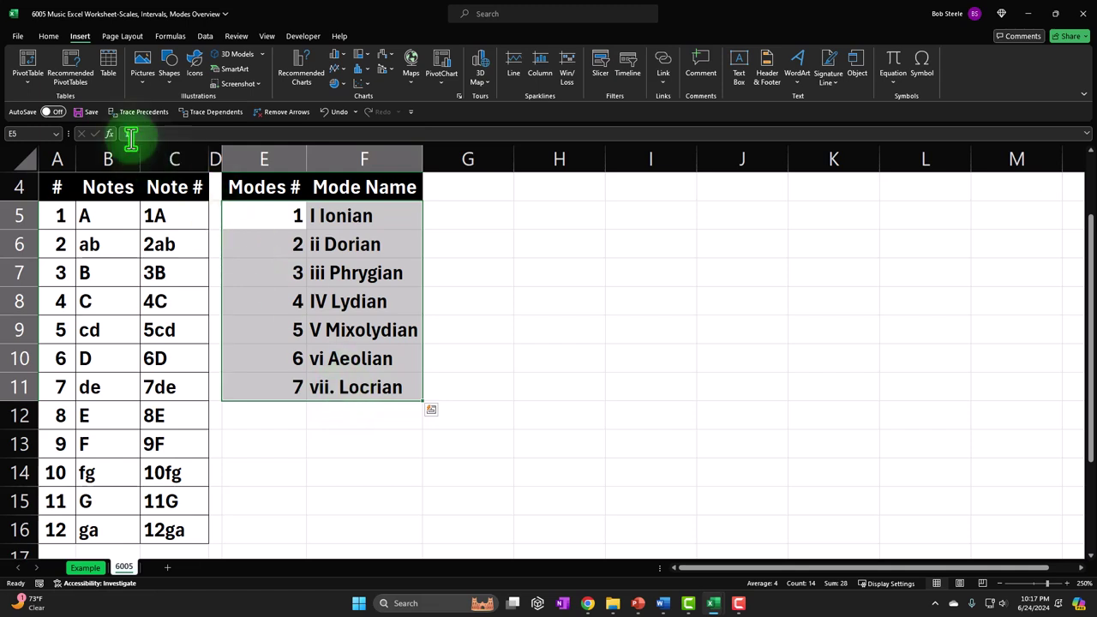
click(48, 37)
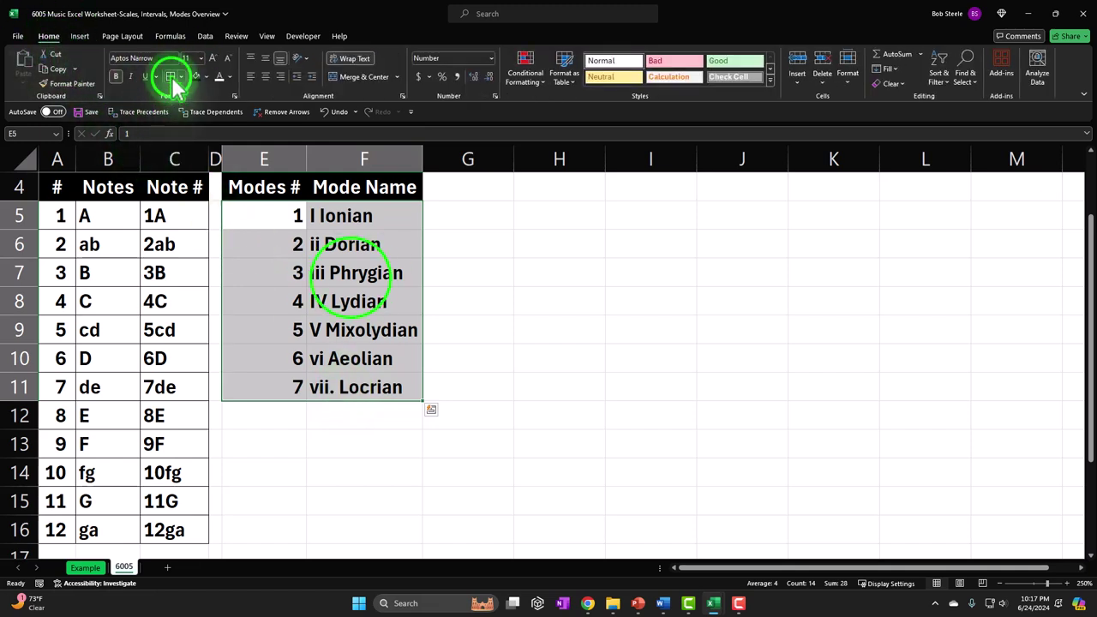
click(355, 267)
Step: Autofit columns E and F, review the mode name formulas, and switch to the Example sheet
drag(283, 158, 363, 157)
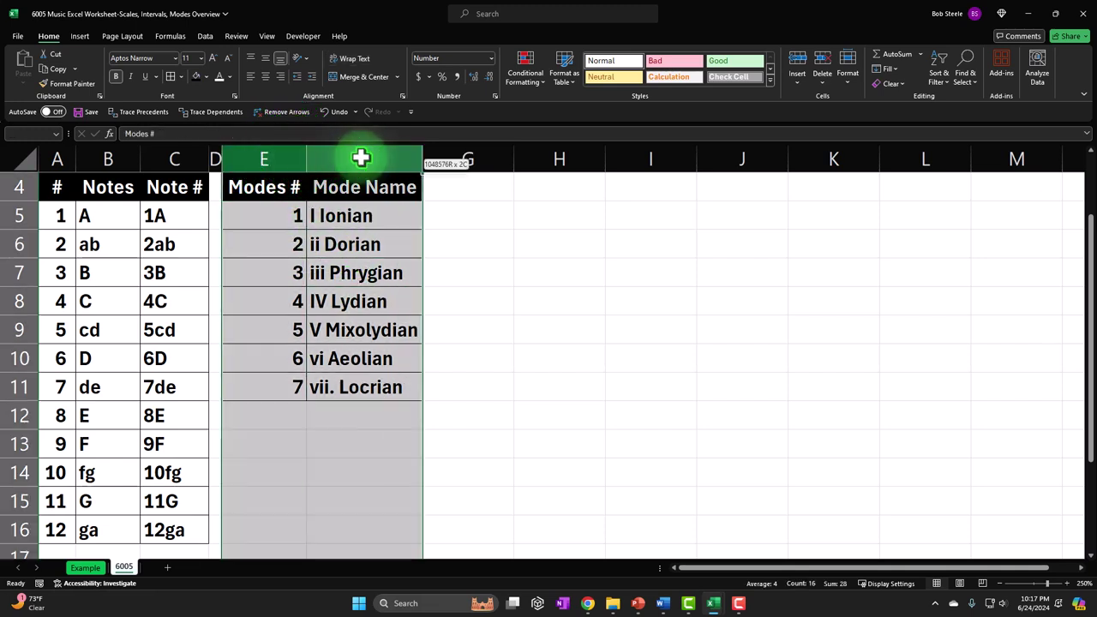
double_click(308, 153)
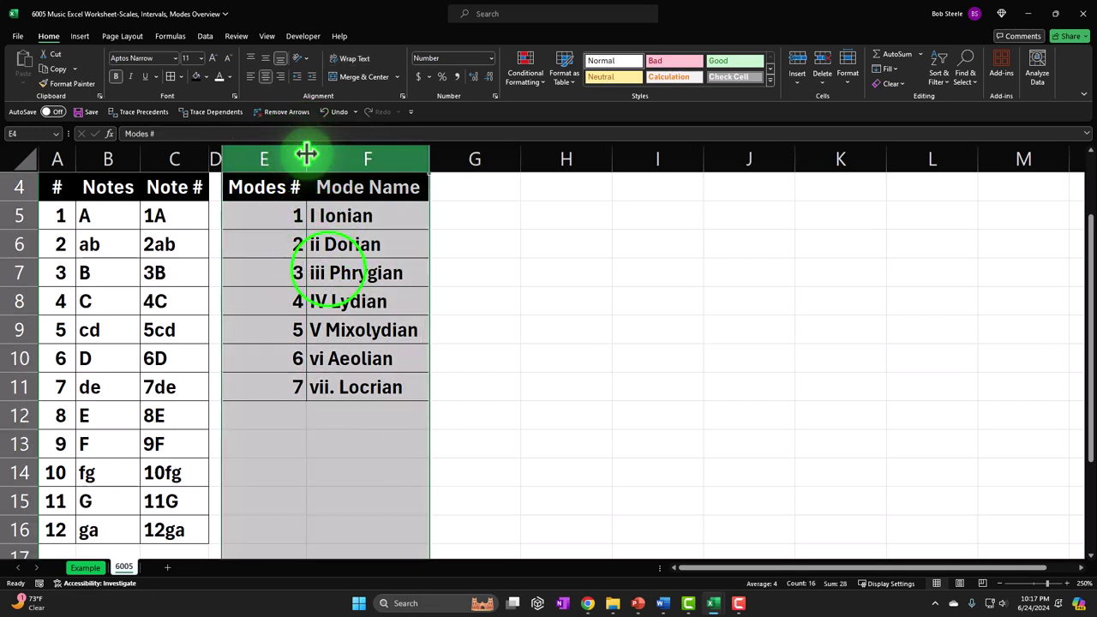
click(329, 271)
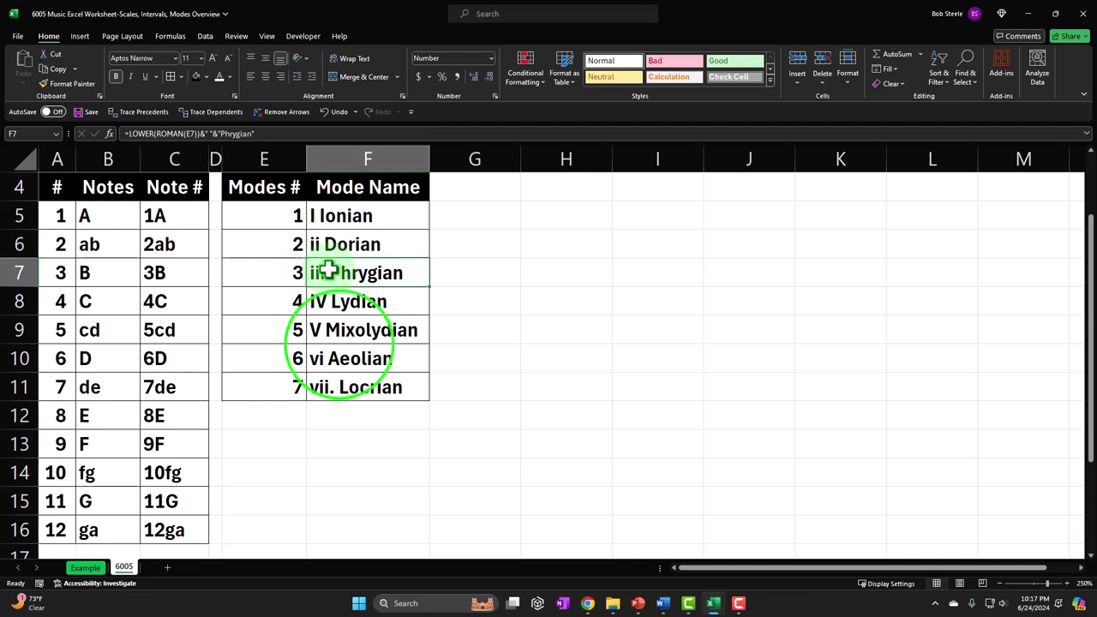
click(343, 355)
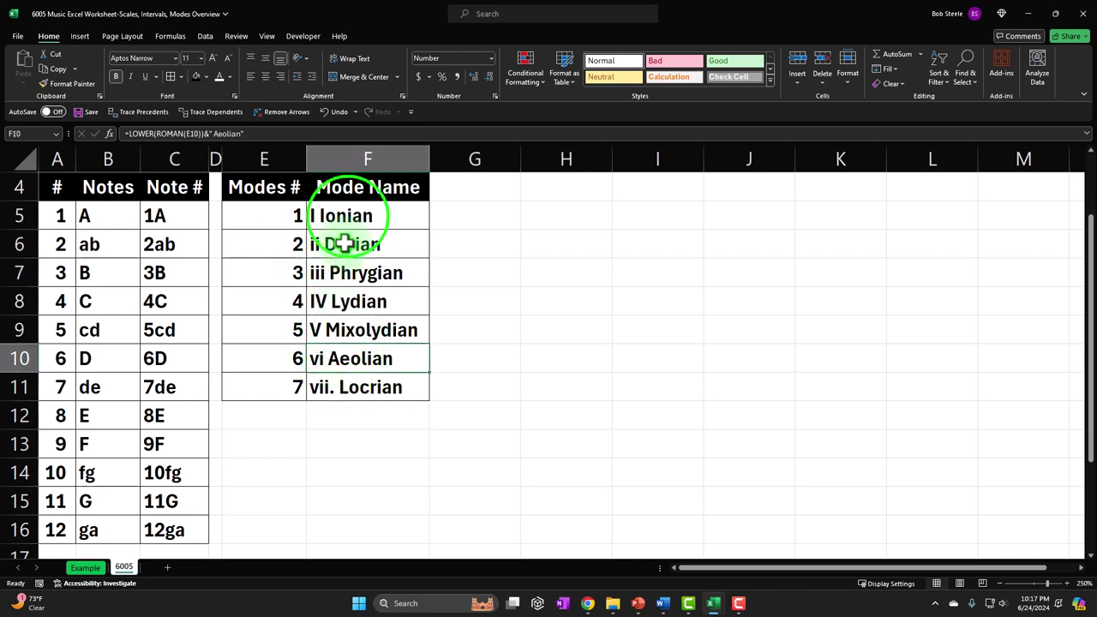
click(348, 217)
key(Down)
key(Down)
key(Down)
key(Down)
key(Down)
key(Down)
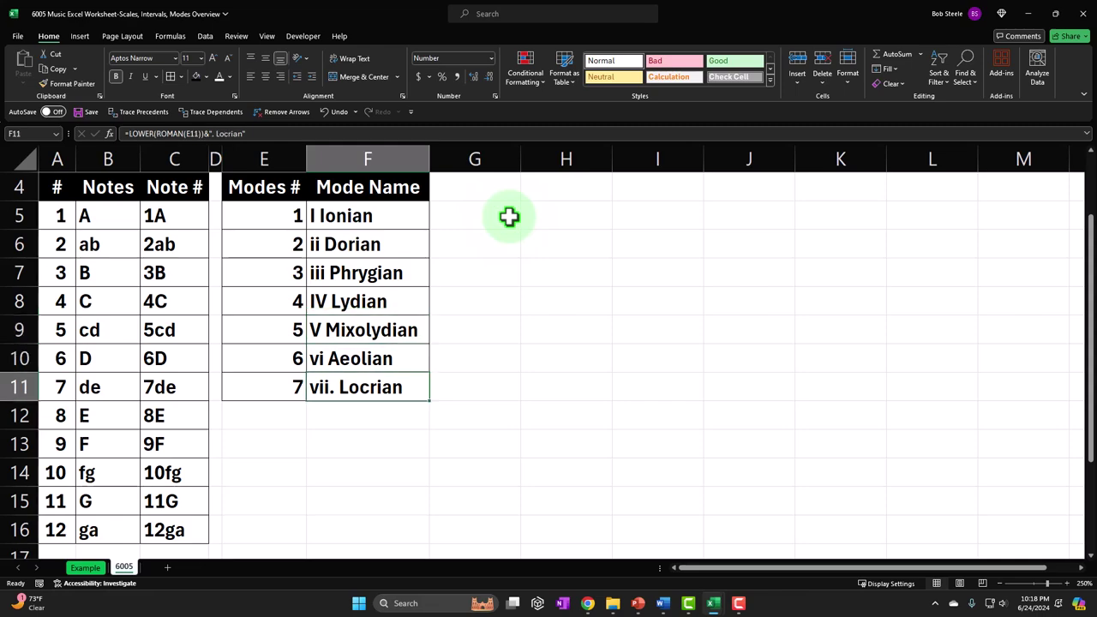
click(85, 568)
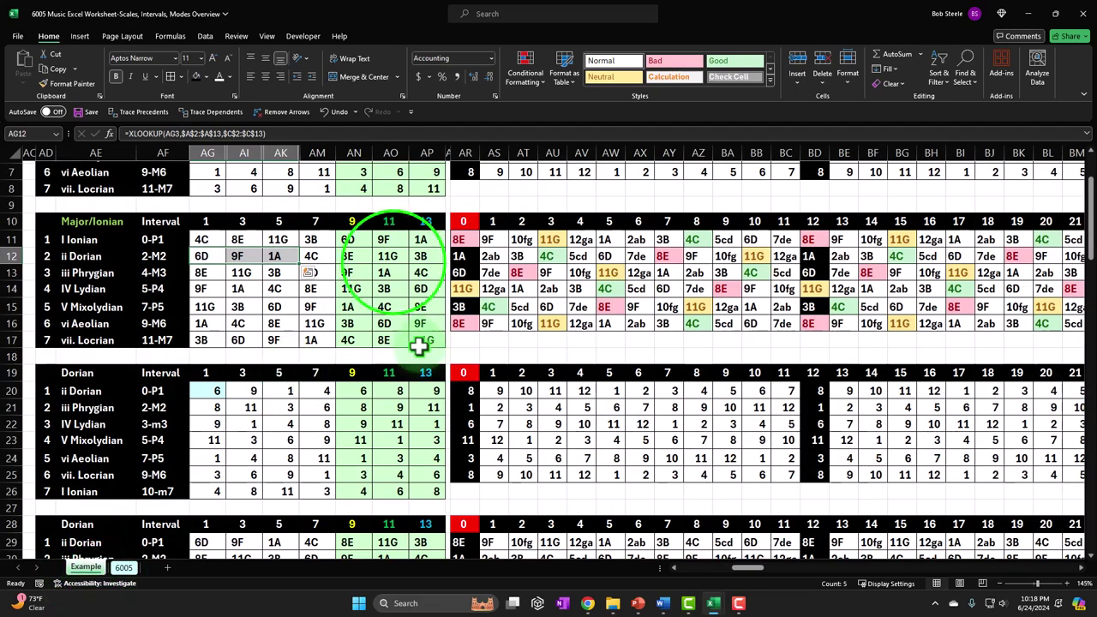
Step: Review the Example sheet's interval table H2:L14 and the notes and modes tables
scroll(361, 318, up, 2)
click(391, 260)
key(Left)
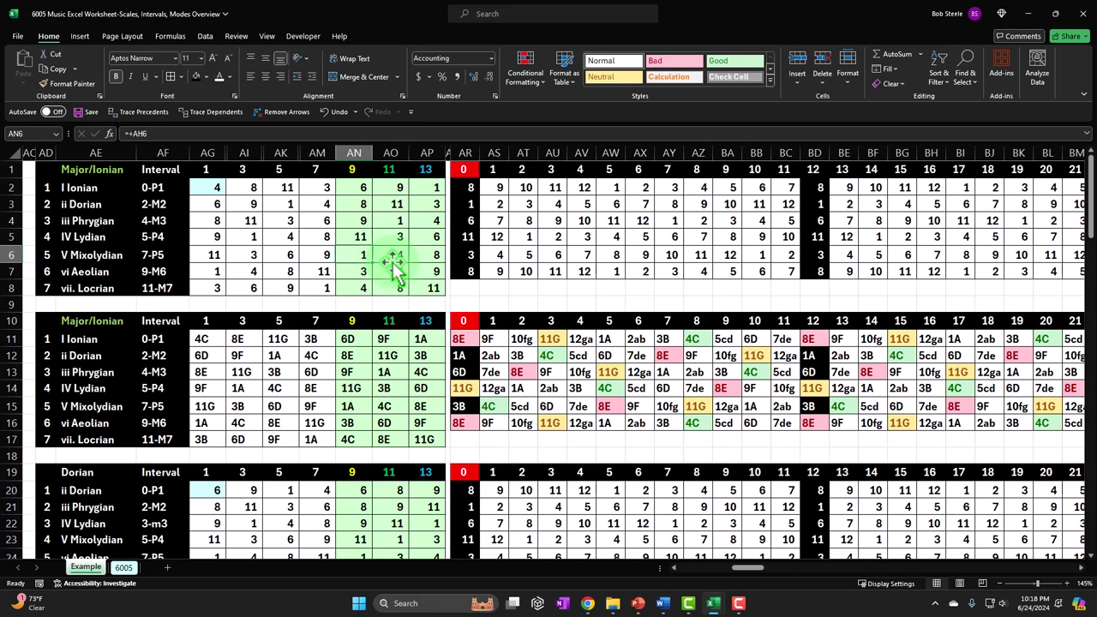
key(Left)
key(Left)
key(Left)
key(Left)
key(Left)
key(Left)
key(Left)
key(Left)
key(Left)
key(Left)
key(Left)
key(Left)
key(Left)
key(Left)
key(Left)
key(Left)
key(Left)
key(Left)
key(Left)
key(Left)
key(Left)
key(Left)
click(328, 187)
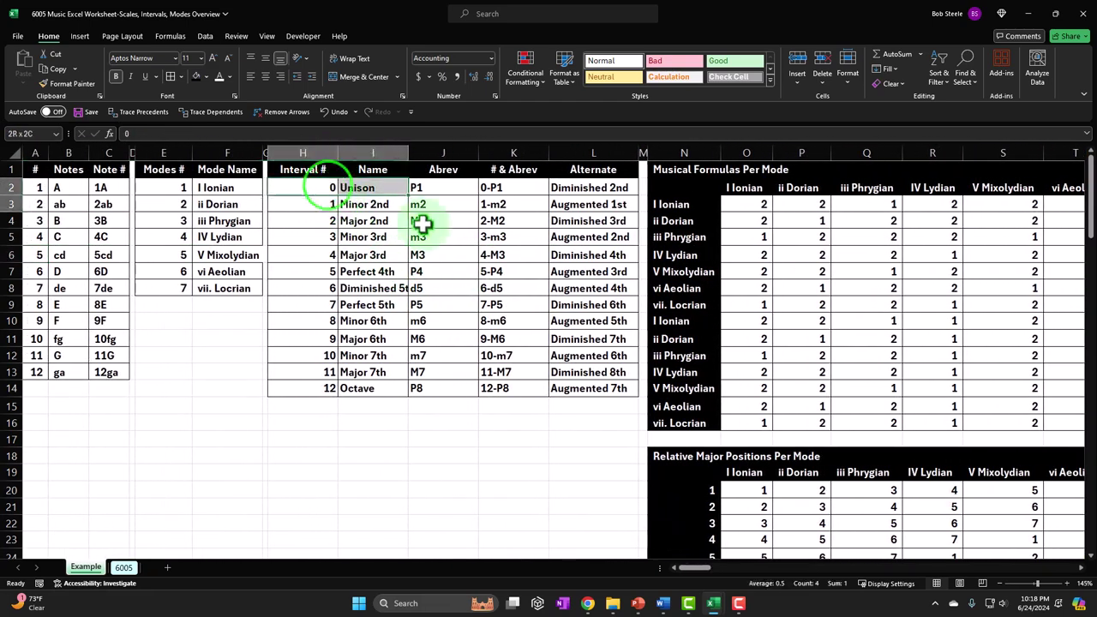
drag(377, 205, 571, 399)
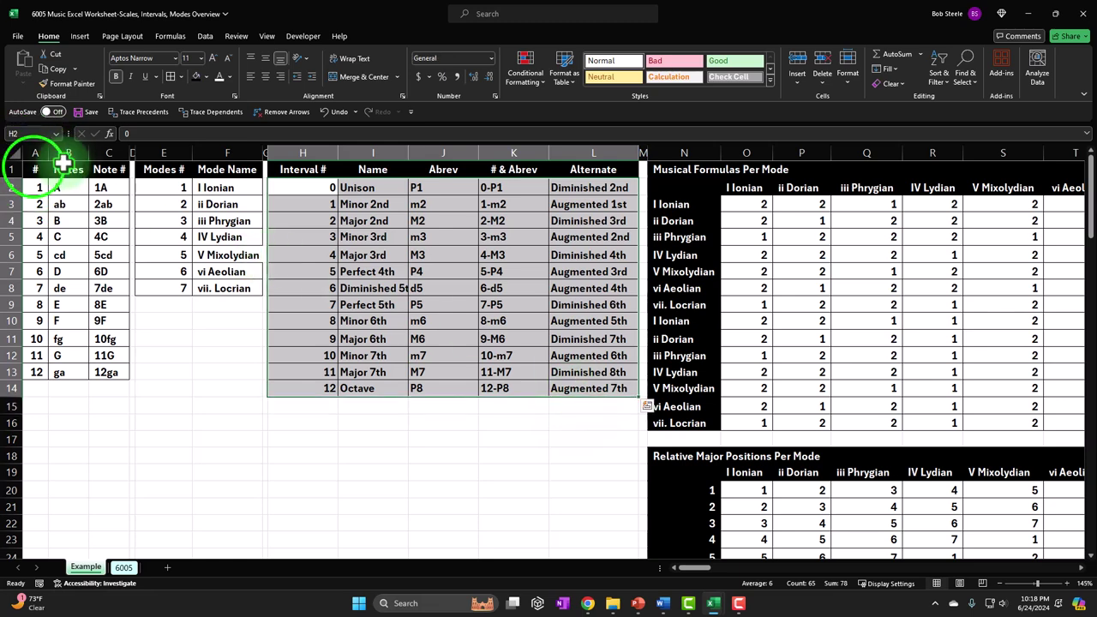
drag(36, 169, 588, 385)
click(729, 316)
key(Right)
key(Right)
key(Right)
key(Right)
key(Right)
key(Right)
key(Right)
key(Right)
key(Right)
key(Right)
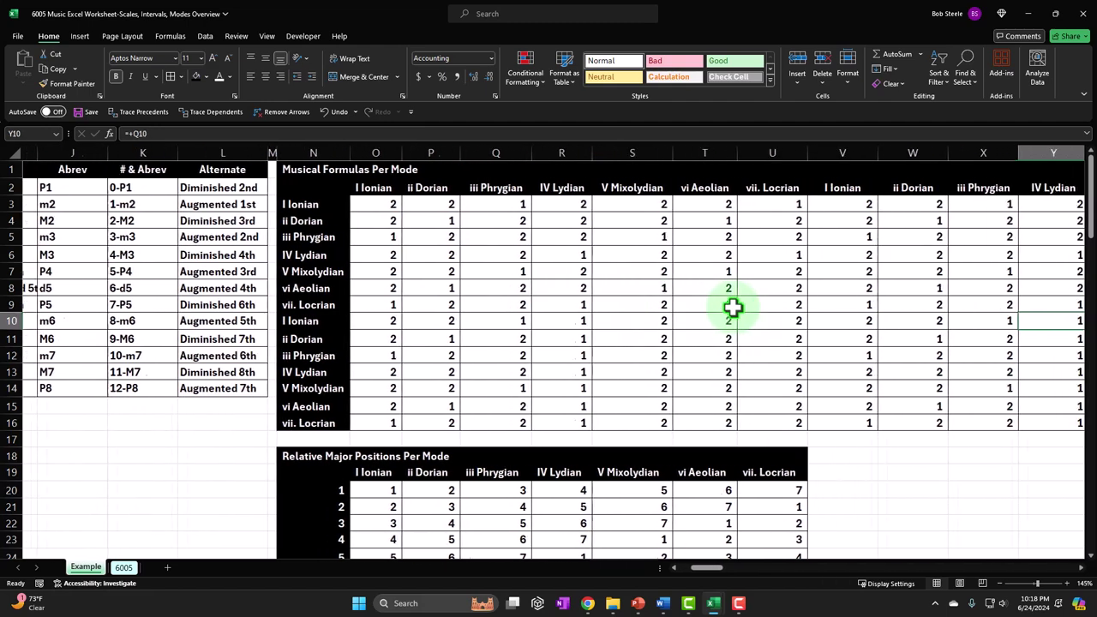
key(Right)
key(Right)
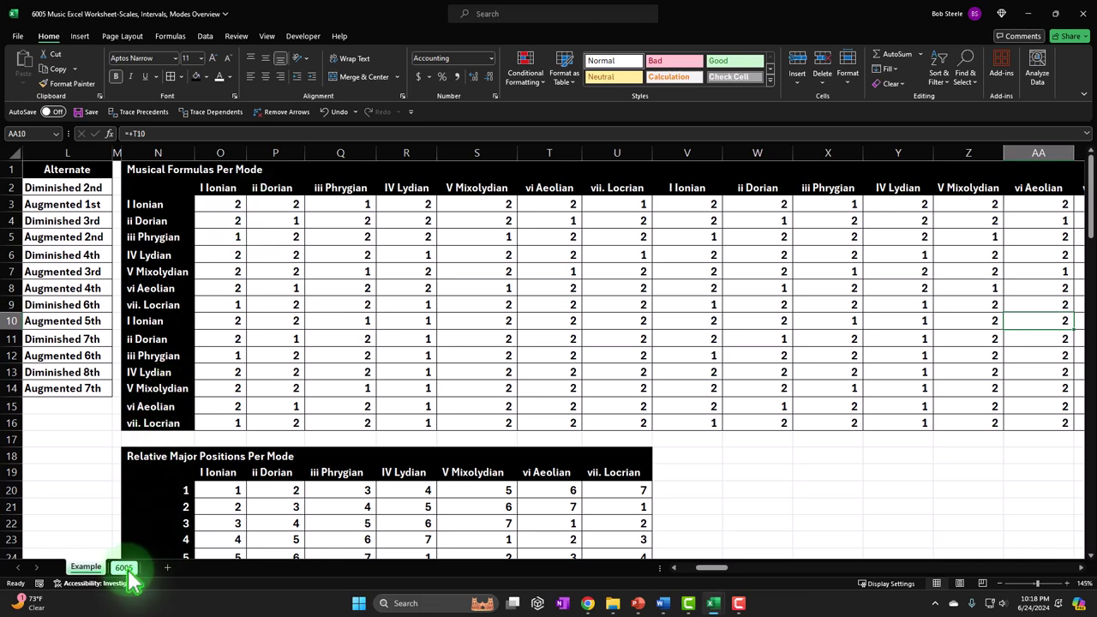
Step: Inspect the Musical Formulas table and Major/Ionian grids, then return to the 6005 sheet
click(198, 423)
scroll(197, 425, down, 4)
scroll(197, 425, up, 4)
click(414, 294)
key(Right)
key(Right)
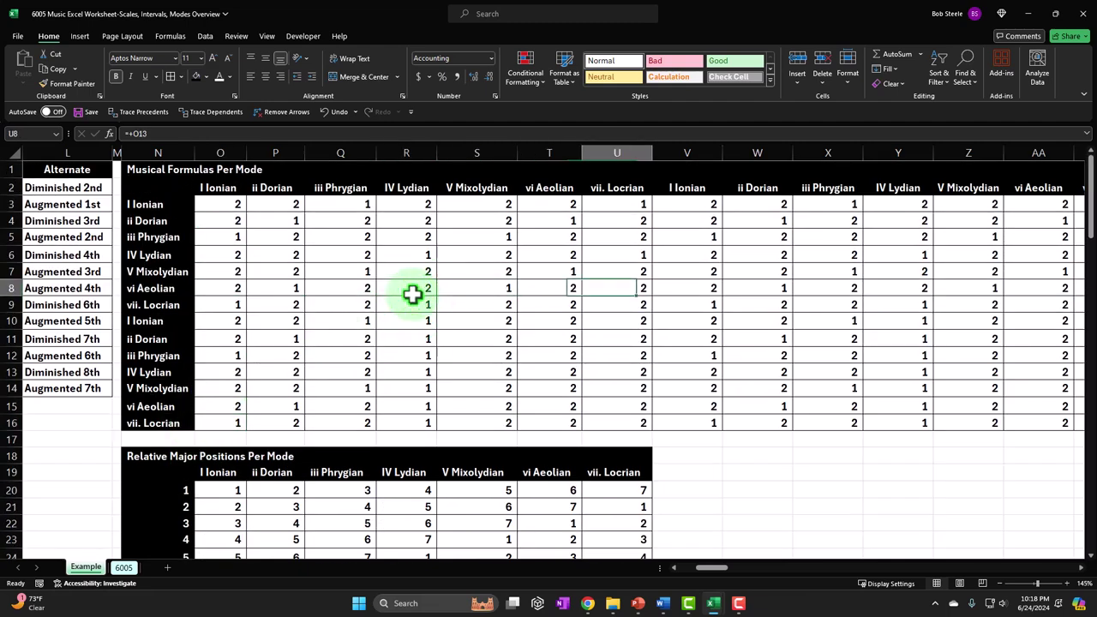
key(Right)
key(Right)
key(Right)
key(Right)
key(Right)
key(Right)
key(Right)
key(Right)
key(Right)
key(Right)
key(Right)
key(Right)
key(Right)
key(Right)
key(Right)
key(Right)
key(Right)
key(Right)
key(Right)
key(Right)
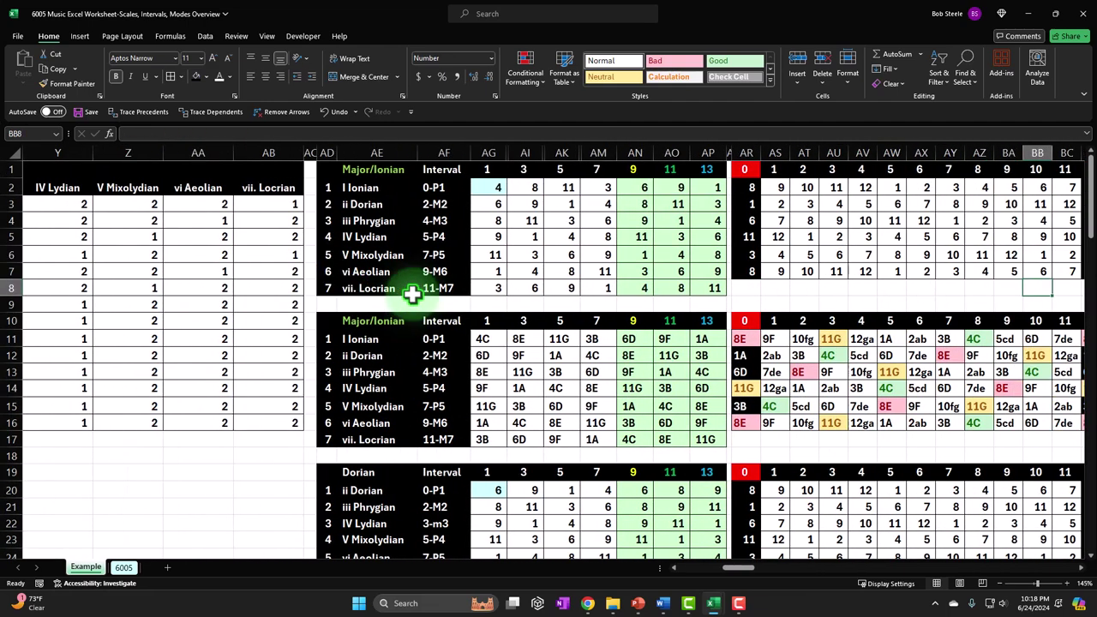
key(Right)
key(Right)
key(Right)
key(Right)
key(Right)
key(Right)
key(Right)
key(Right)
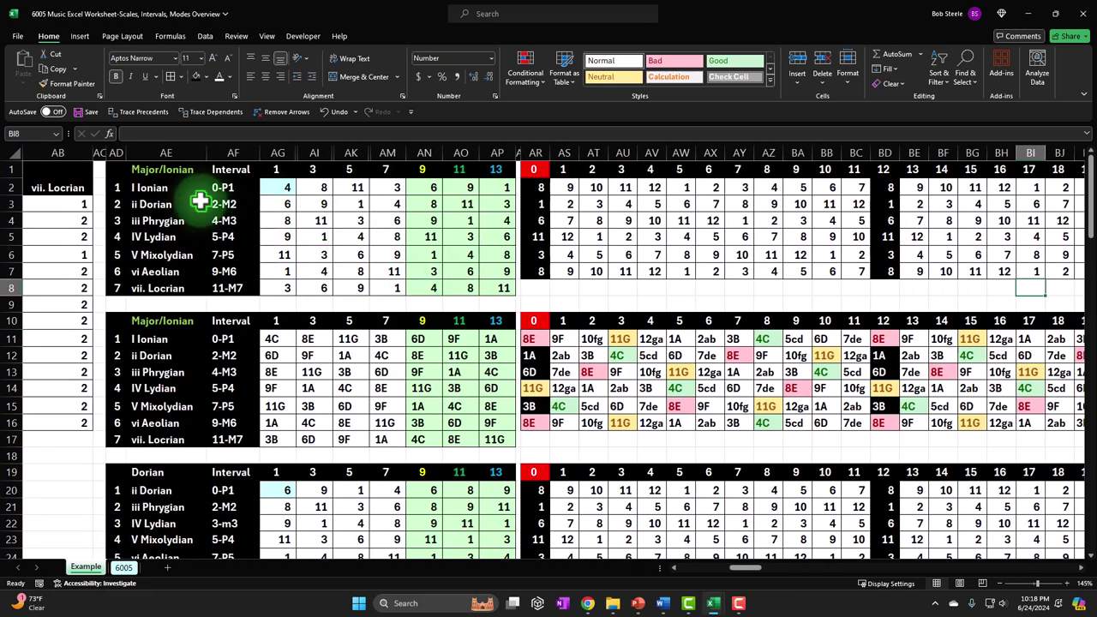
drag(115, 321, 380, 372)
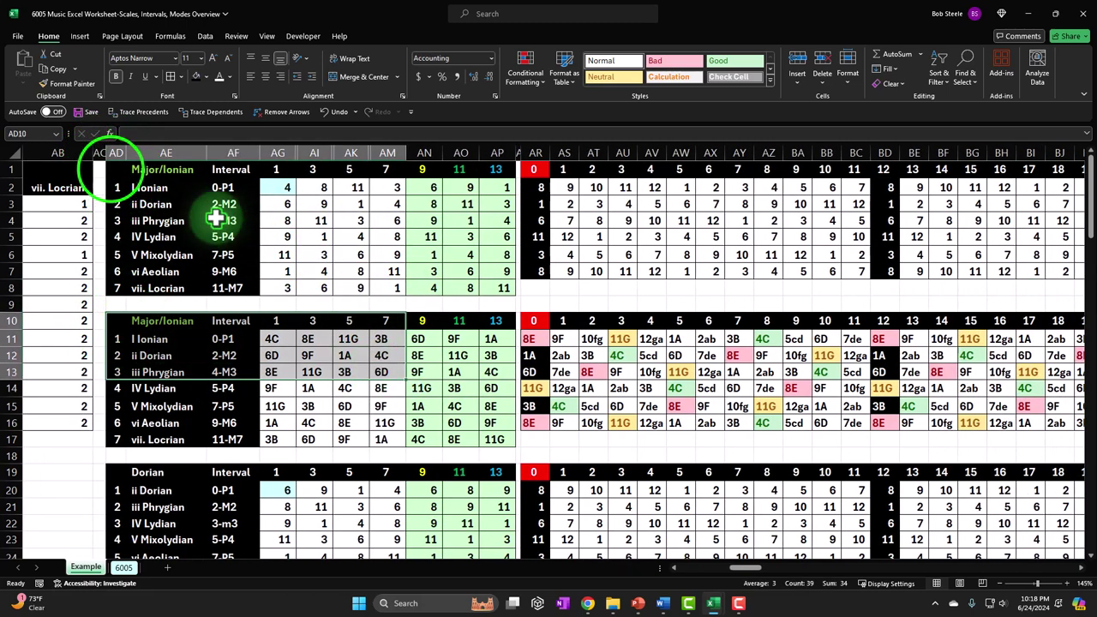
drag(116, 170, 504, 288)
drag(118, 321, 496, 436)
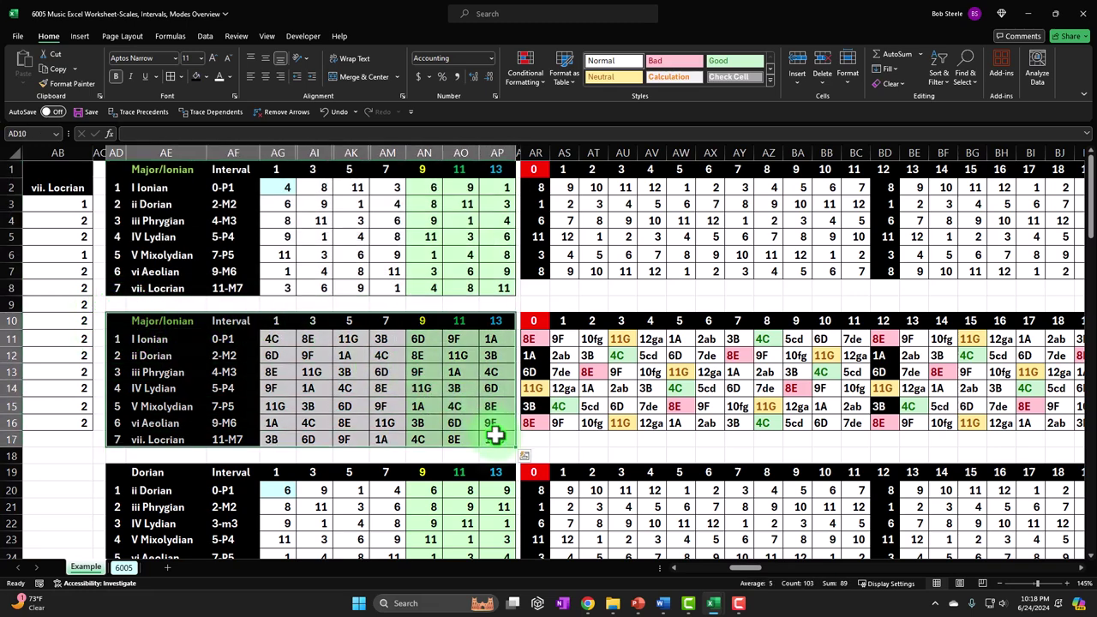
click(125, 567)
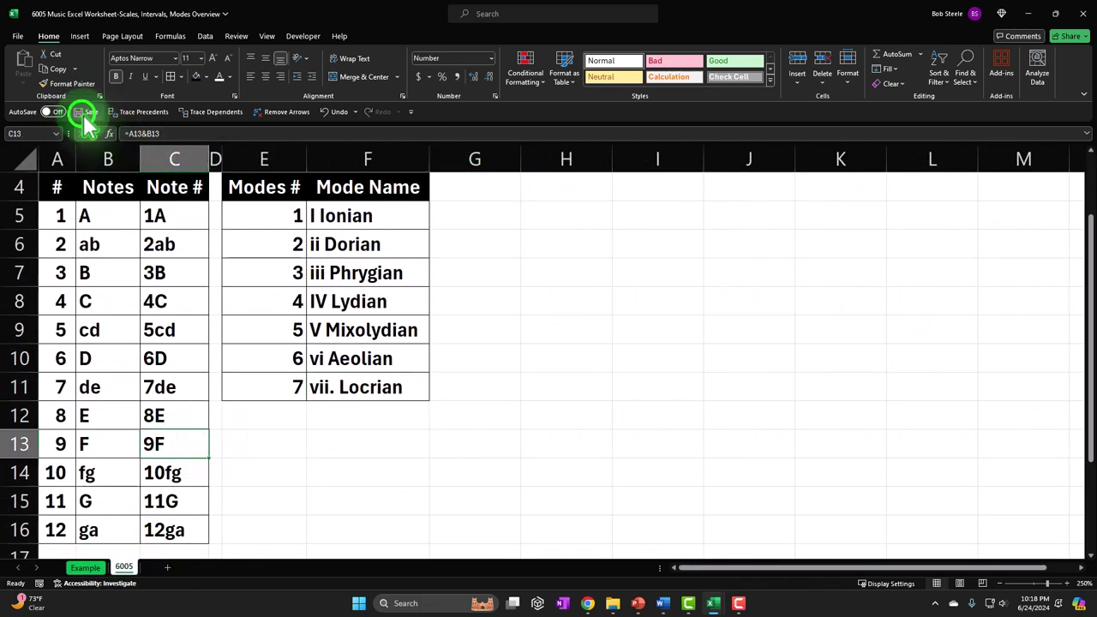